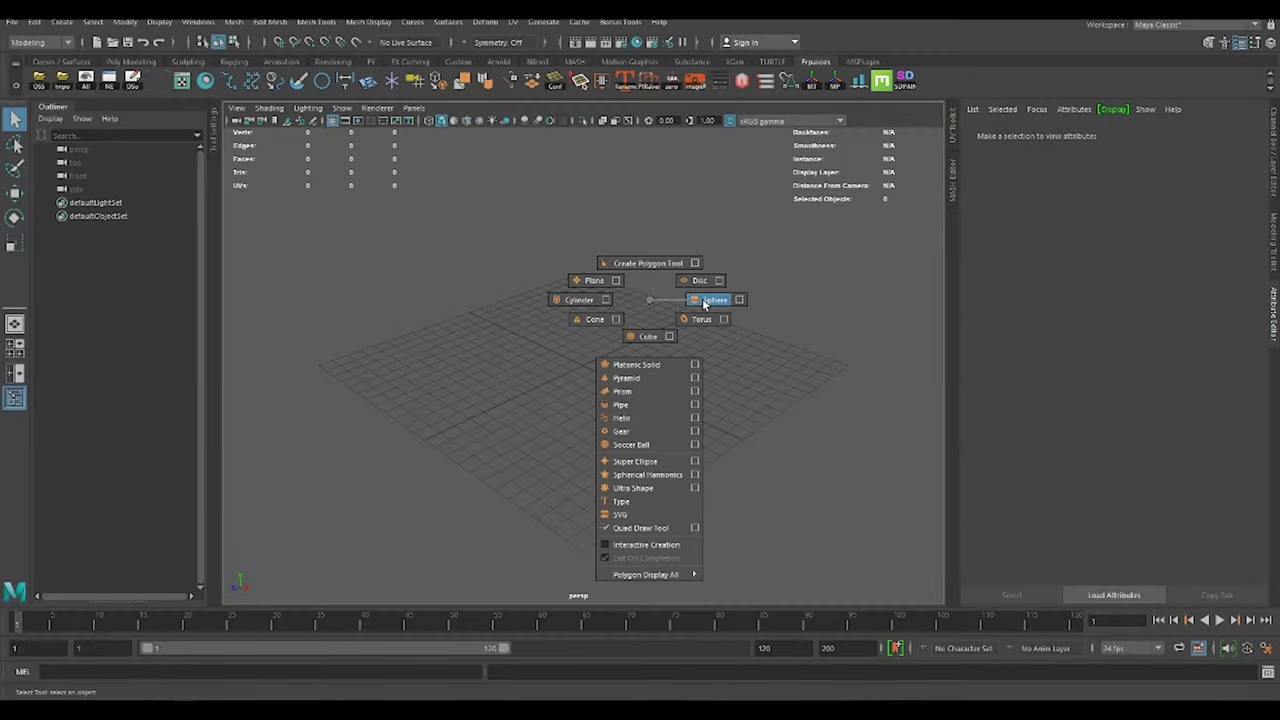
Add a polygon sphere, pSphere1, with its subdivisions raised to 1024 faces.
left_click(705, 300)
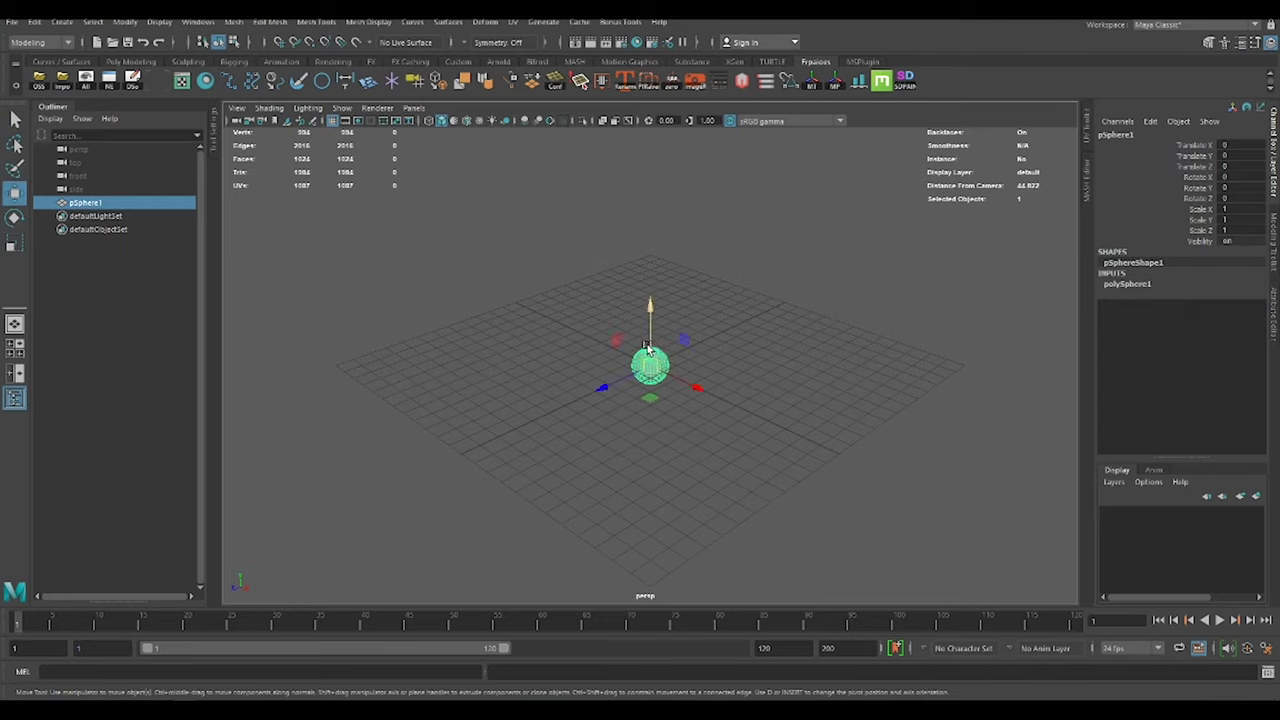
Scale the sphere to 10 and delete its lower half below the equator.
key("Return")
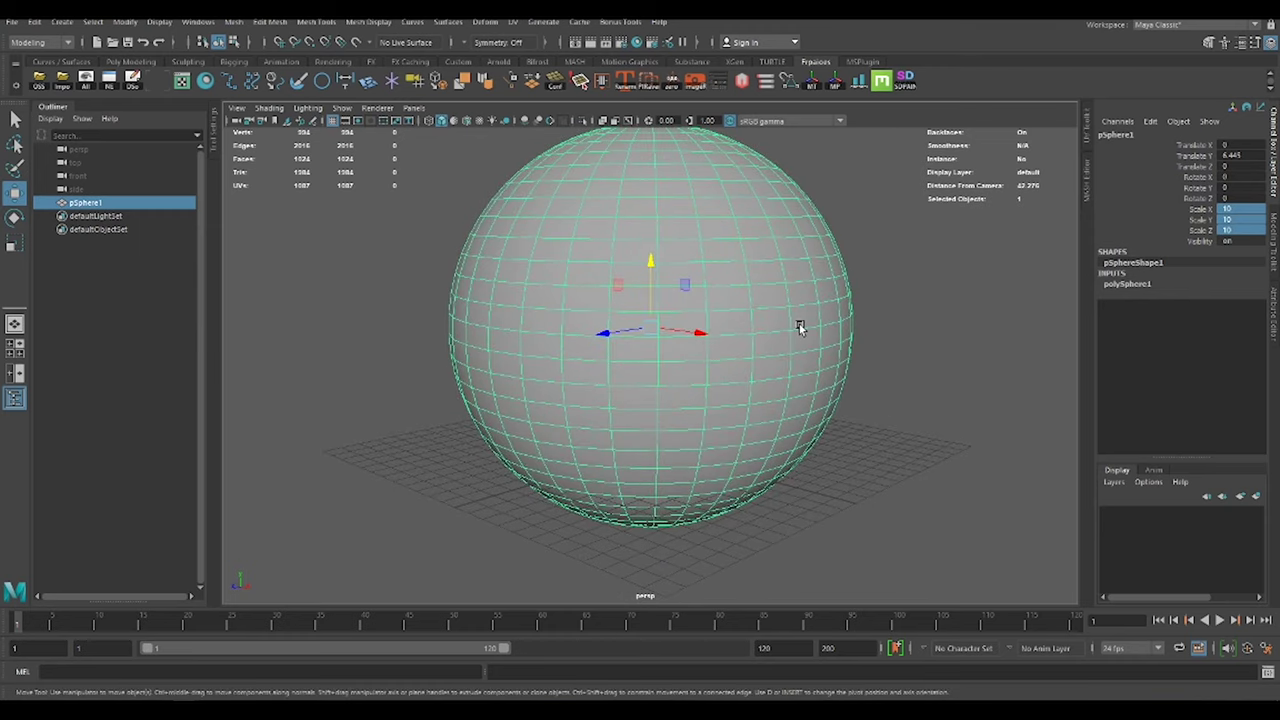
right_click_drag(799, 324, 803, 249)
double_click(806, 324)
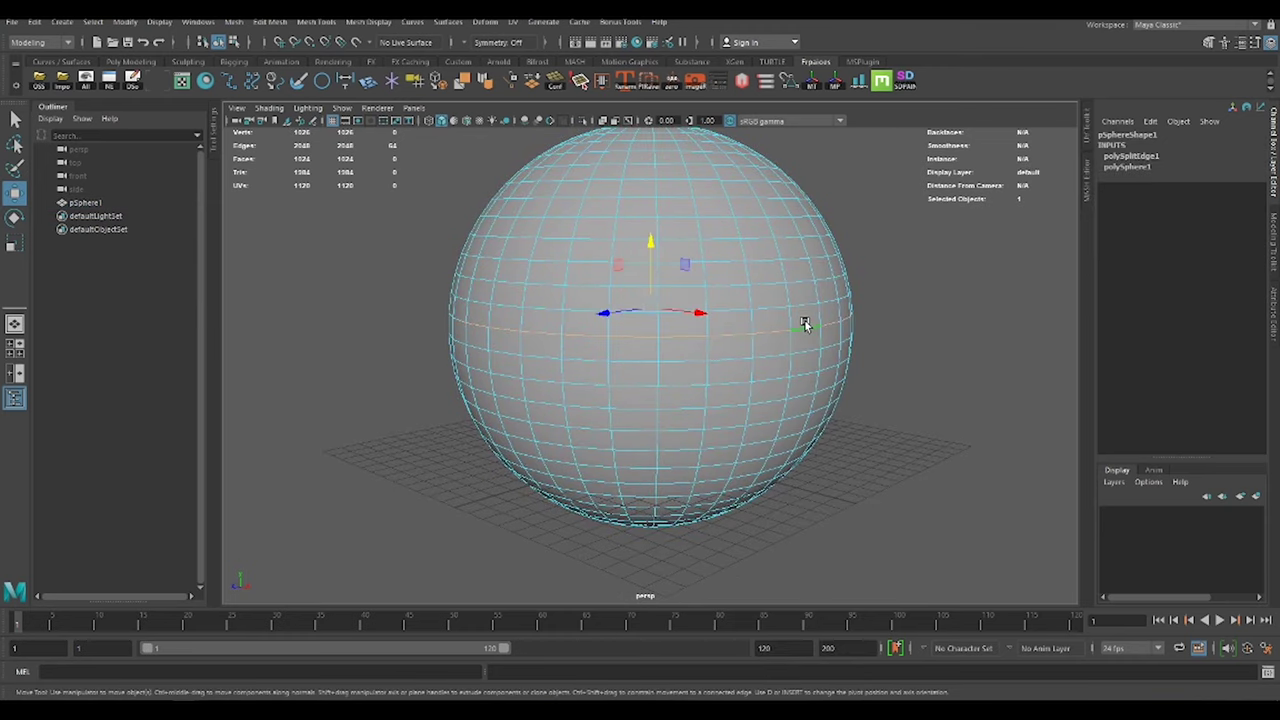
right_click_drag(806, 324, 803, 438, "shift")
right_click_drag(803, 495, 765, 306)
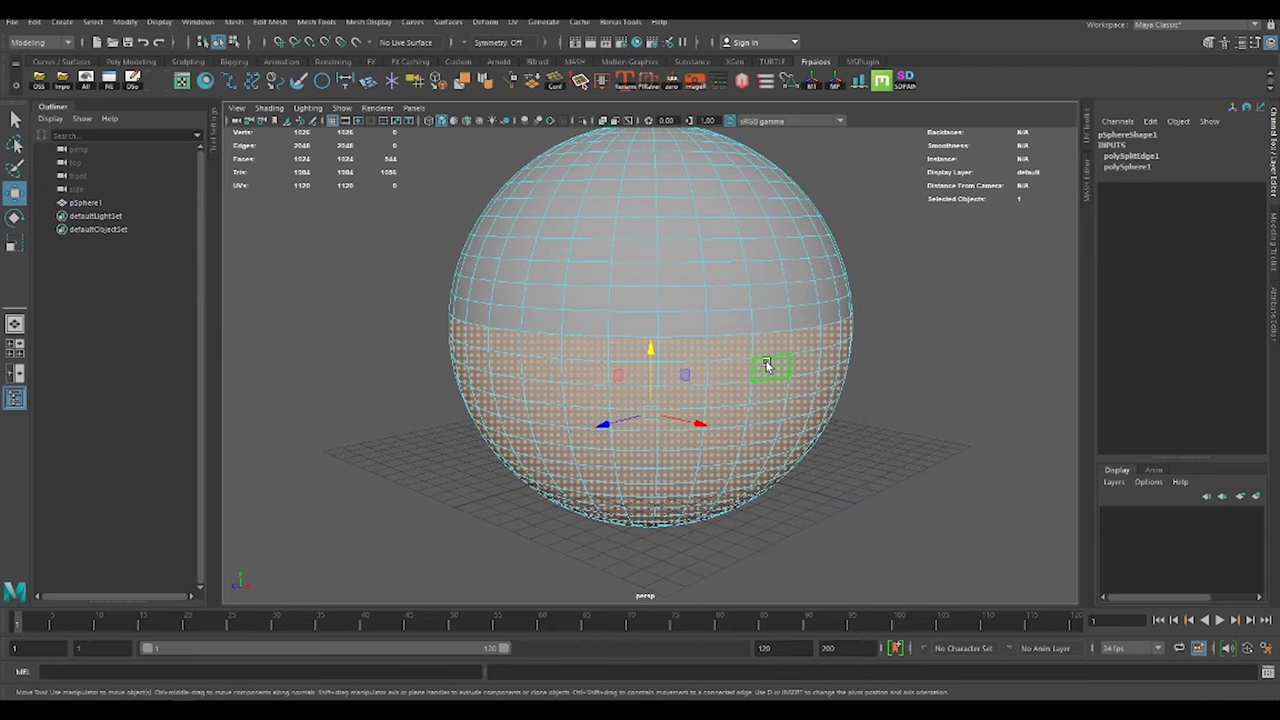
key("Delete")
Extrude the open border downward and delete the top cap faces.
double_click(764, 335)
key("ctrl+e")
left_click_drag(662, 262, 651, 275)
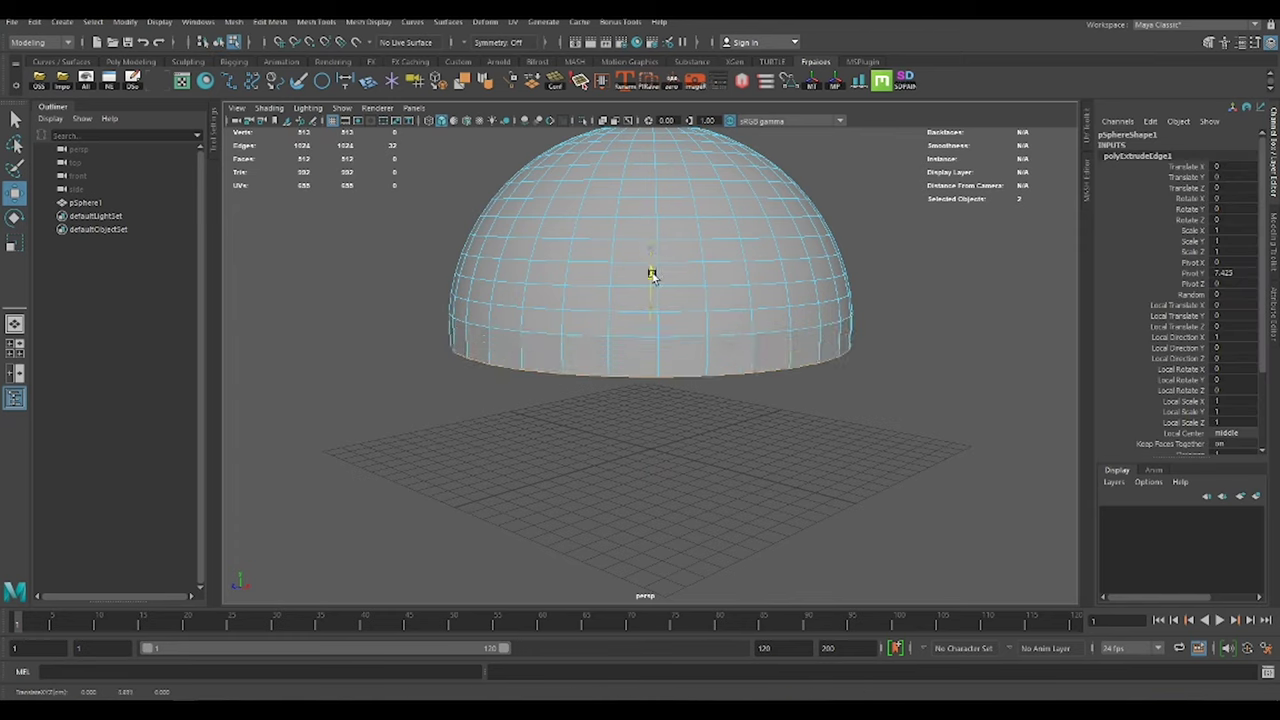
right_click_drag(720, 249, 666, 249)
left_click(655, 180)
right_click_drag(736, 272, 738, 316, "ctrl")
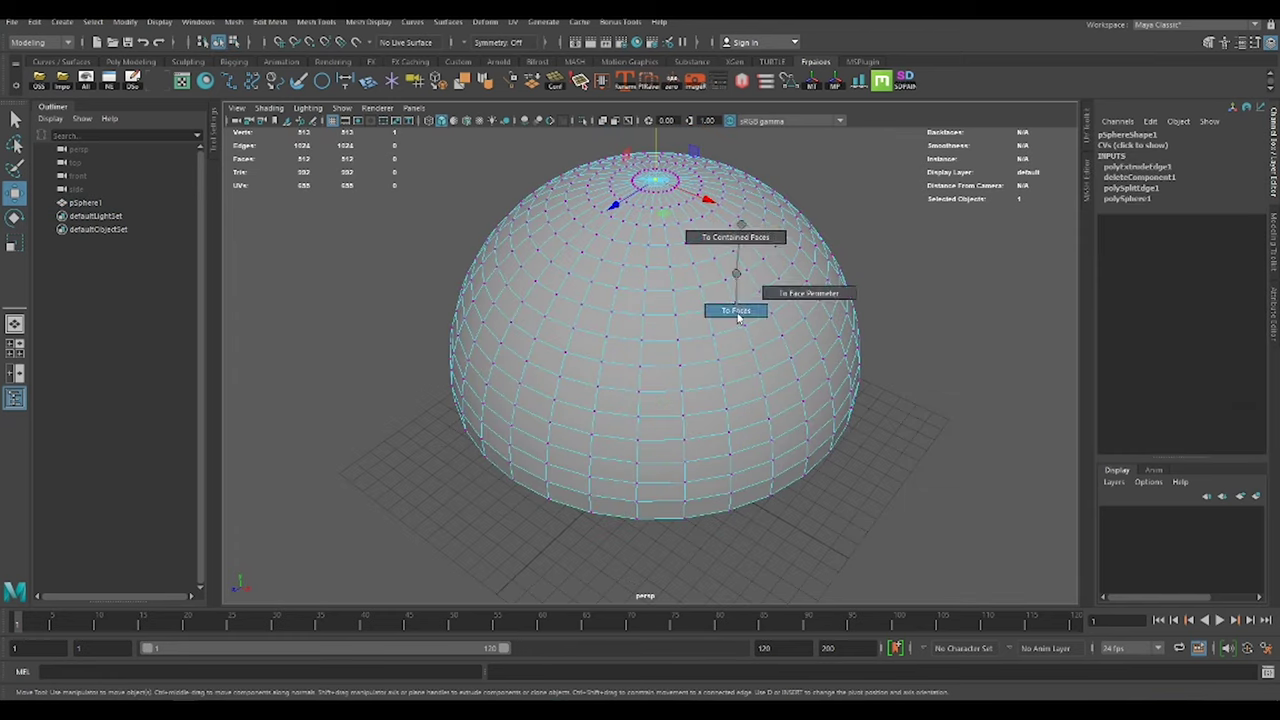
key("Delete")
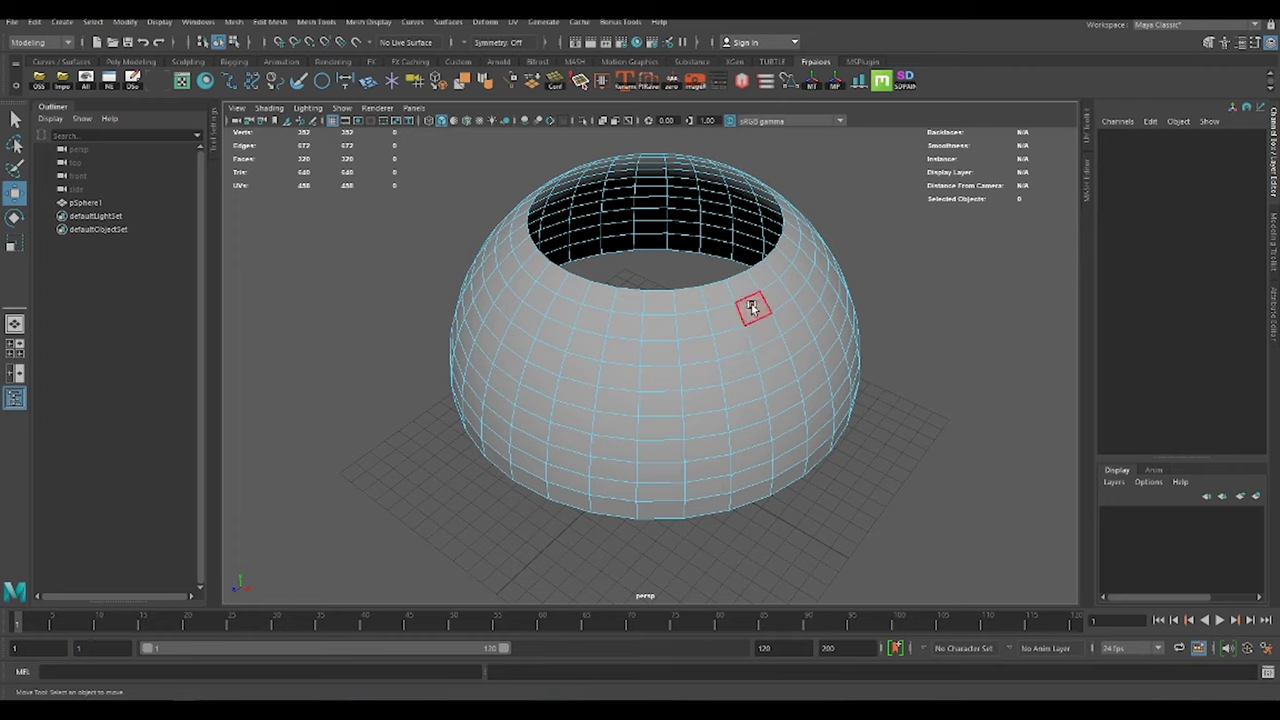
left_click_drag(752, 305, 777, 257, "alt")
Extrude the opening's rim loop twice and raise it into a short neck.
double_click(776, 252)
key("ctrl+e")
right_click_drag(795, 250, 780, 425, "shift")
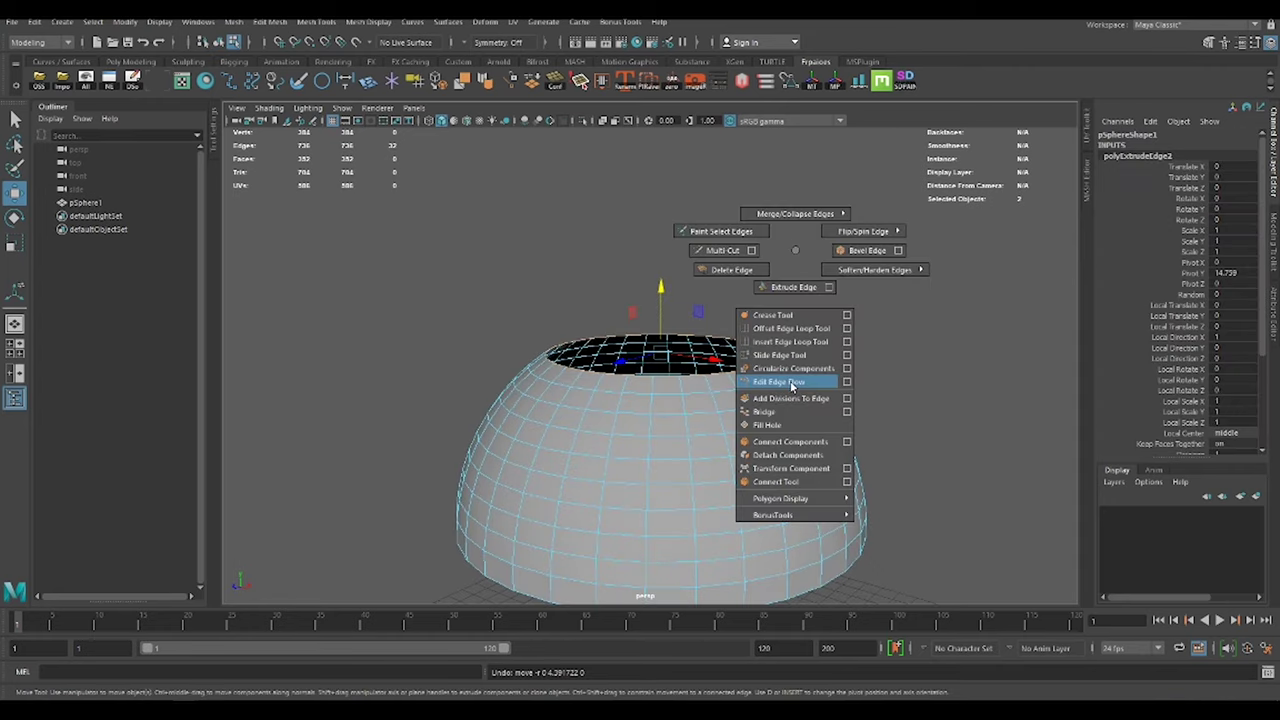
left_click_drag(662, 299, 663, 246)
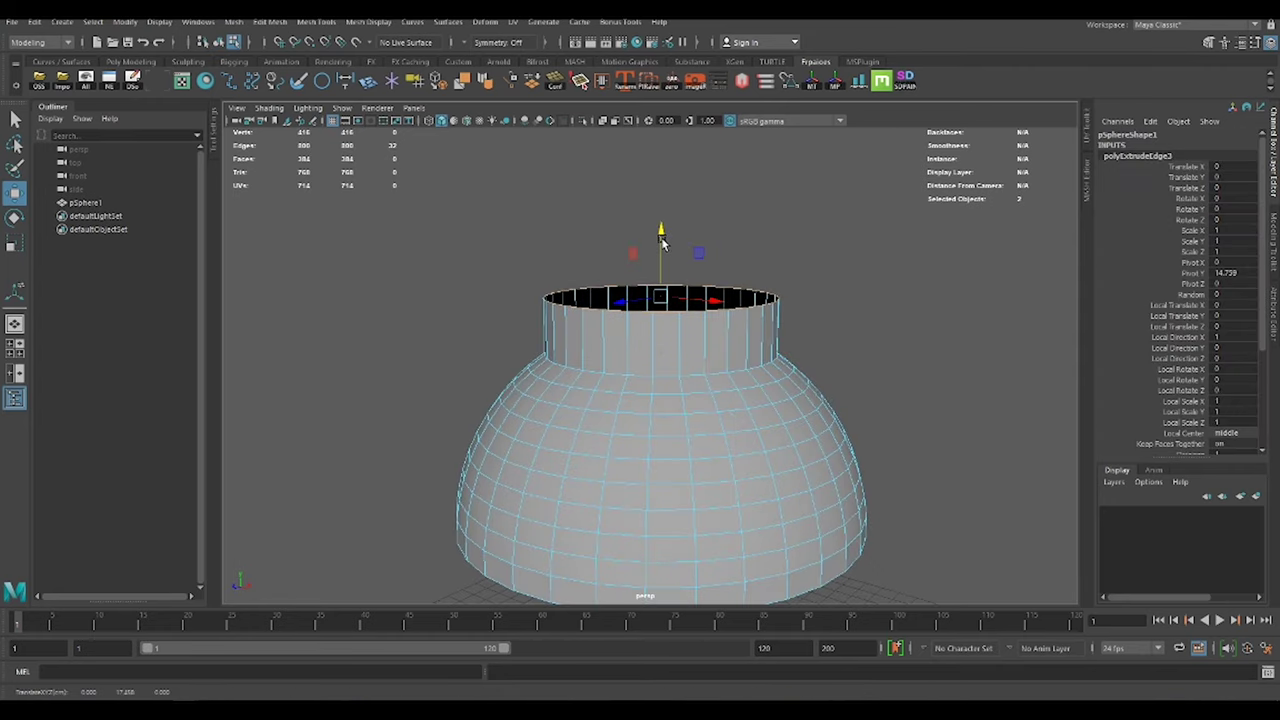
right_click_drag(687, 277, 706, 192, "shift")
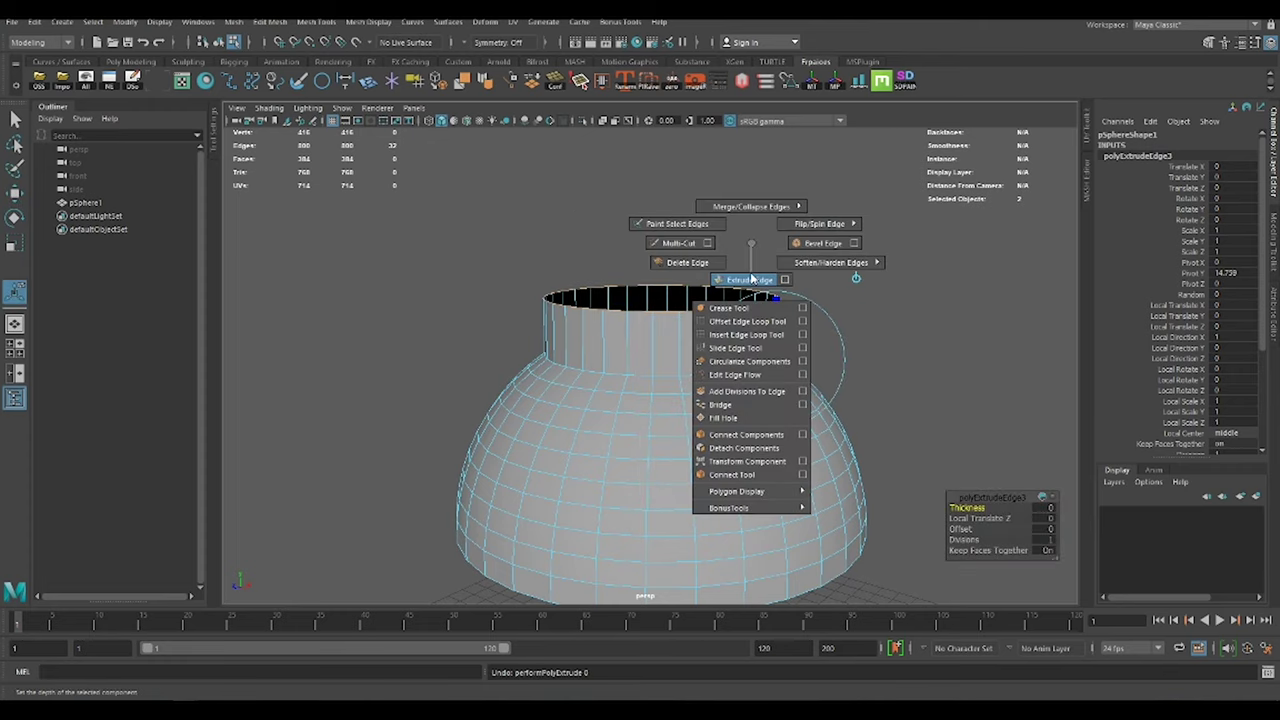
right_click_drag(735, 279, 743, 203, "shift")
Flare the rim outward into a lip and extrude its outer edge upward.
mouse_move(664, 237)
left_mouse_down()
mouse_move(664, 190)
mouse_move(722, 252)
left_mouse_up()
key("w")
left_click_drag(663, 196, 663, 218)
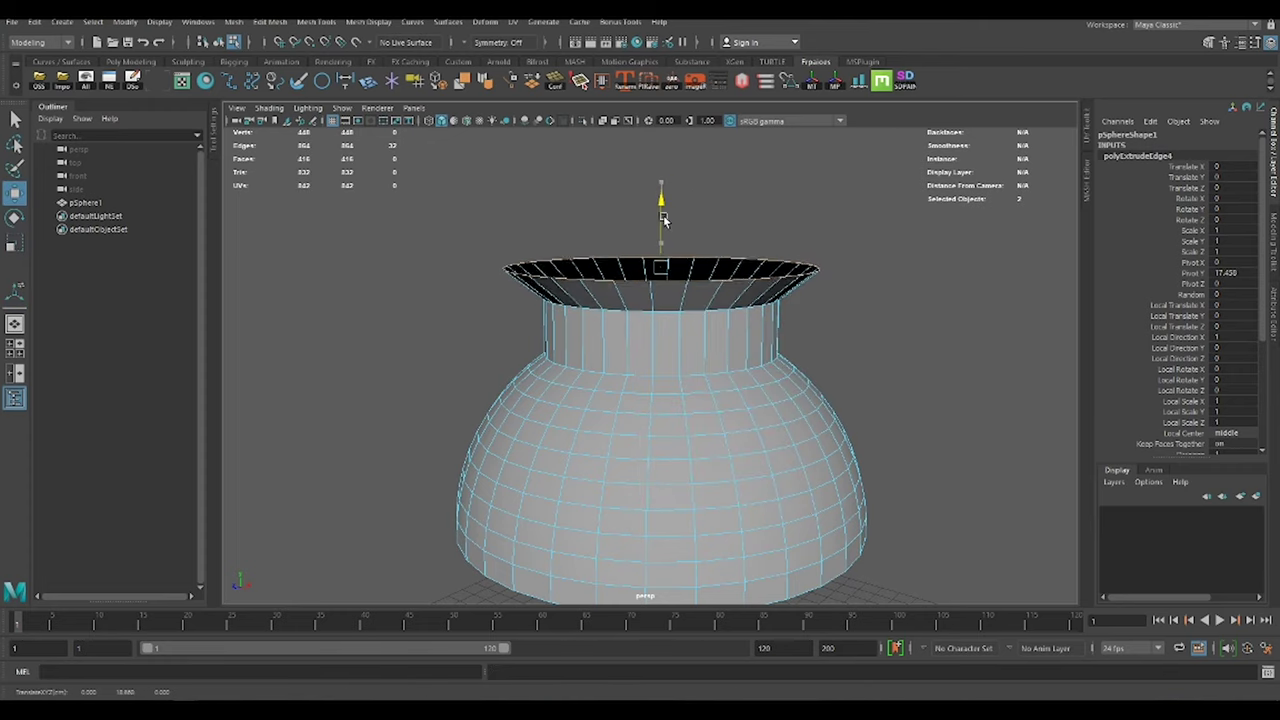
key("e")
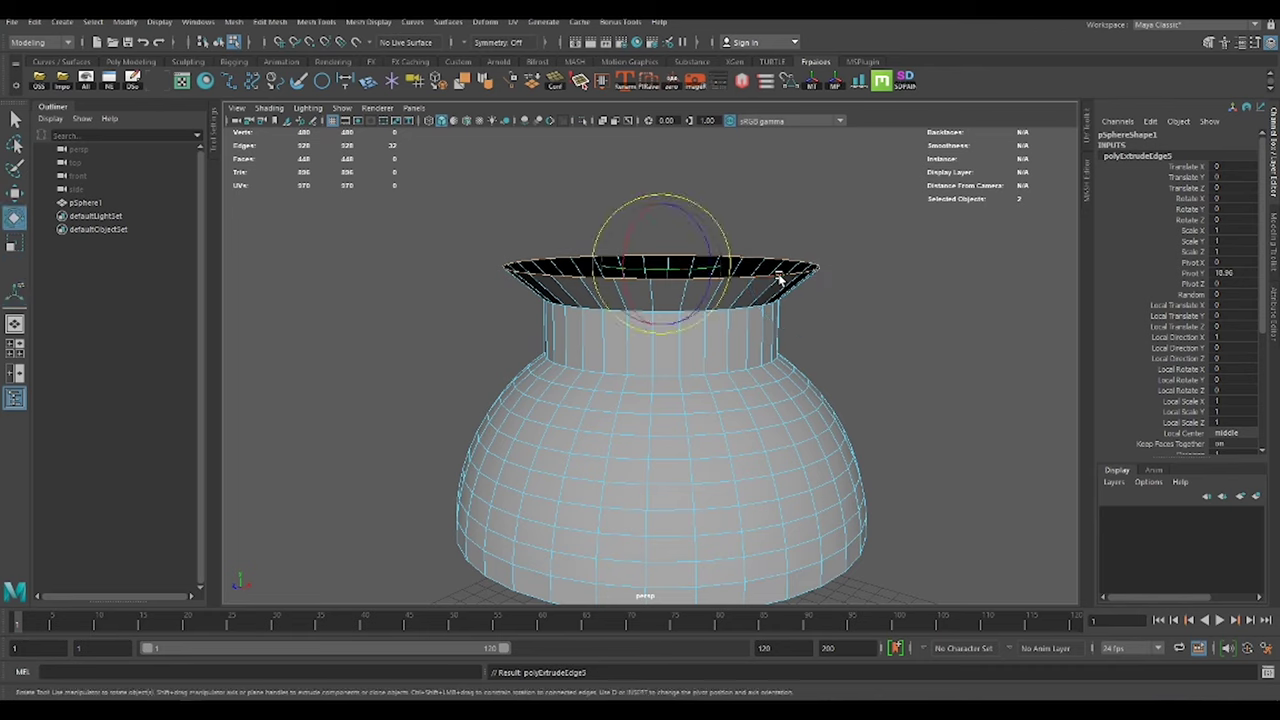
right_click_drag(688, 263, 694, 266, "shift")
key("w")
left_click_drag(661, 230, 661, 215)
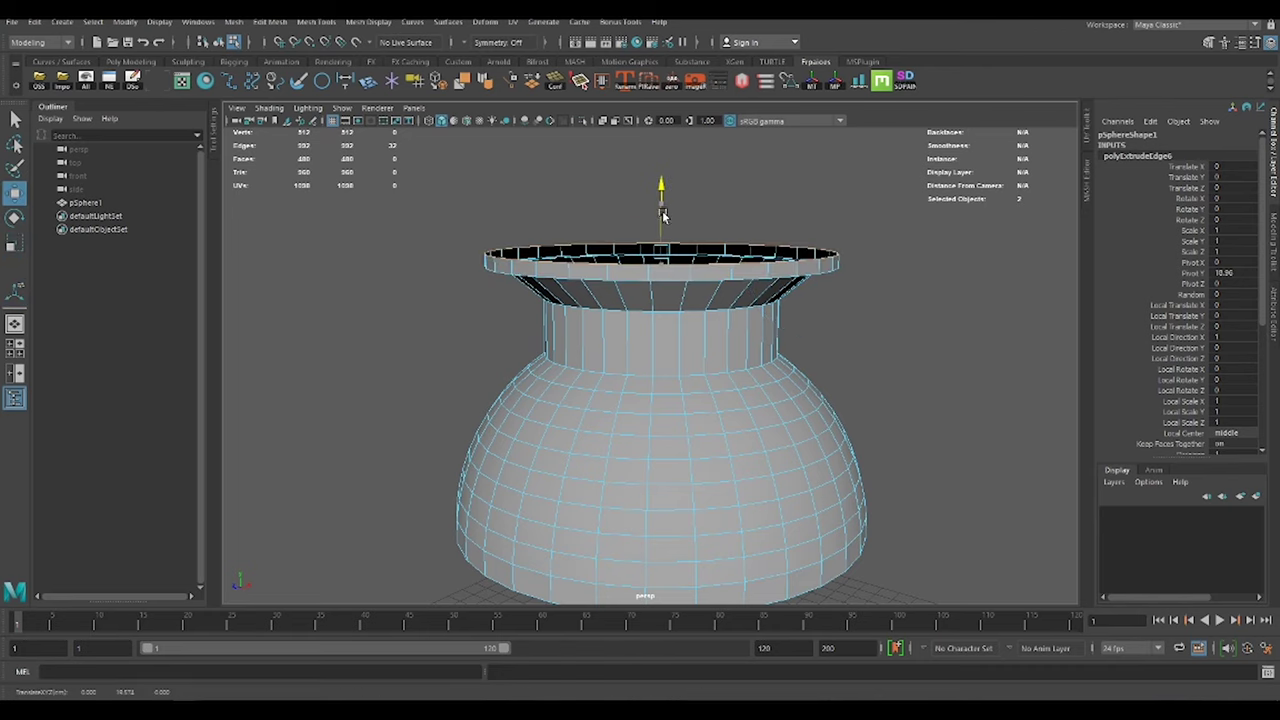
Extrude the lip's inner edge inward and push it down into the neck.
left_click_drag(757, 292, 817, 308, "alt")
key("w")
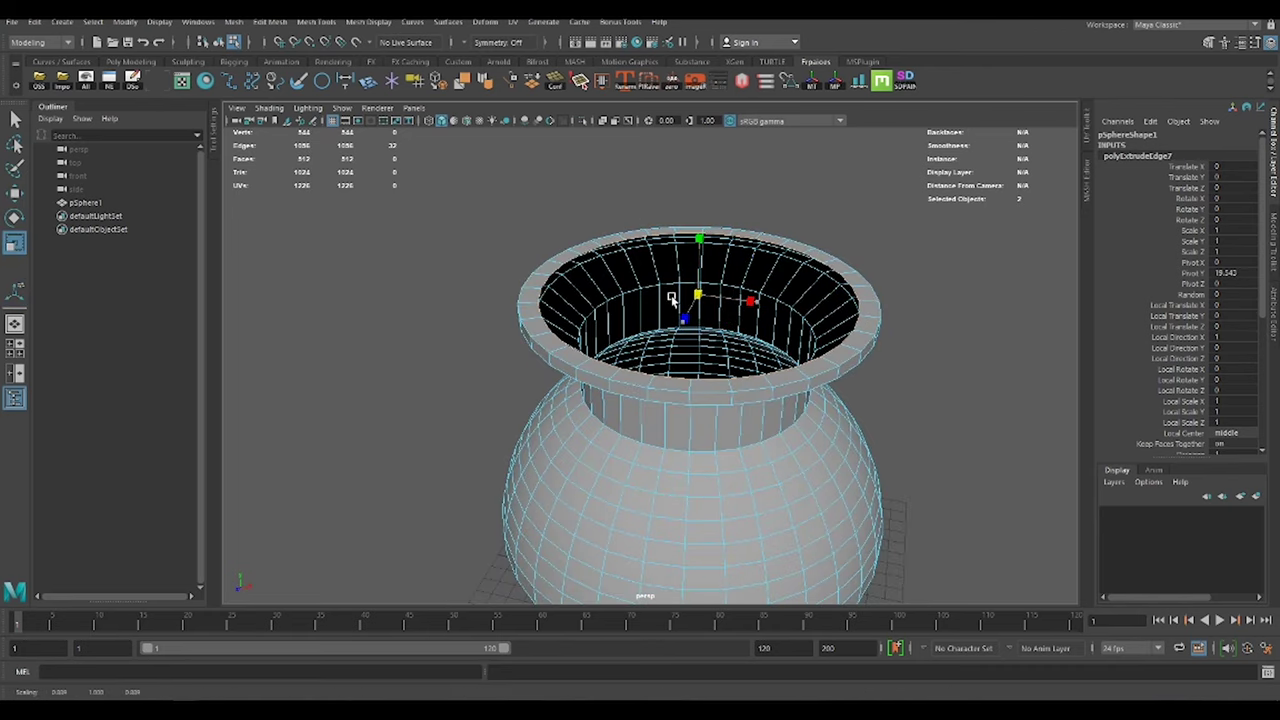
left_click_drag(698, 240, 697, 250)
right_click_drag(698, 298, 700, 300, "shift")
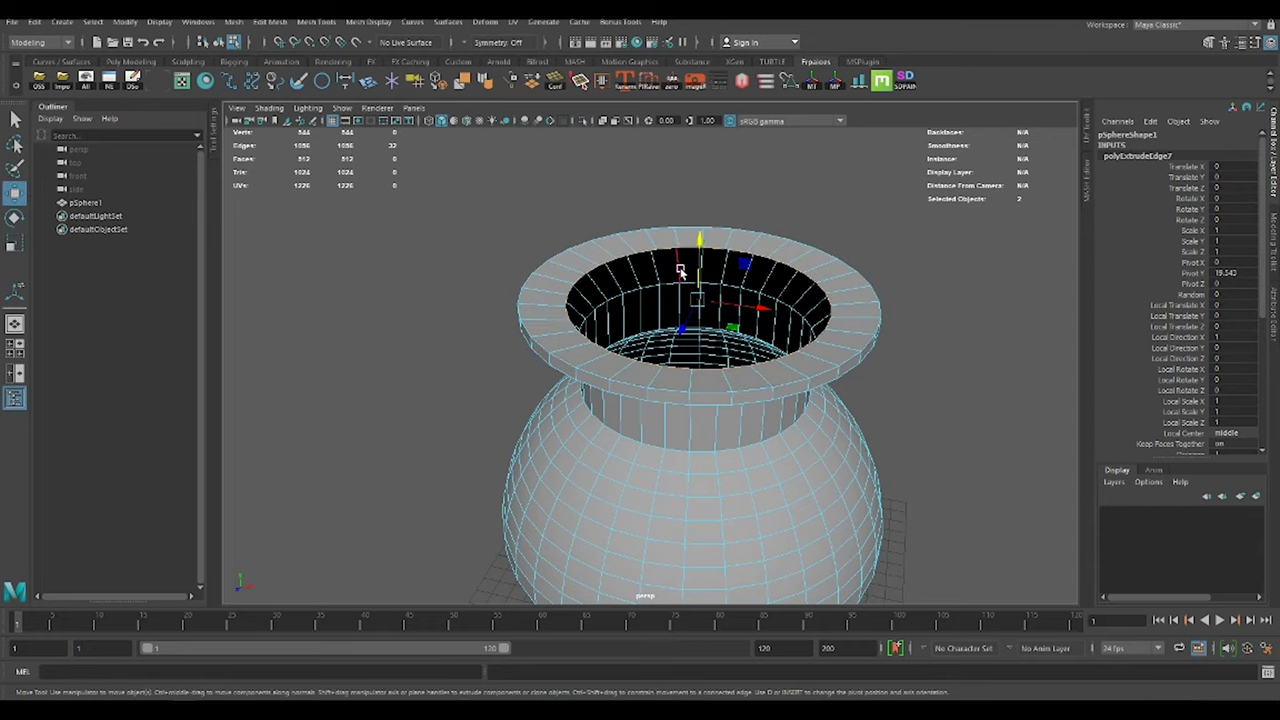
mouse_move(698, 298)
left_mouse_down()
mouse_move(680, 300)
mouse_move(686, 318)
mouse_move(651, 318)
left_mouse_up()
key("w")
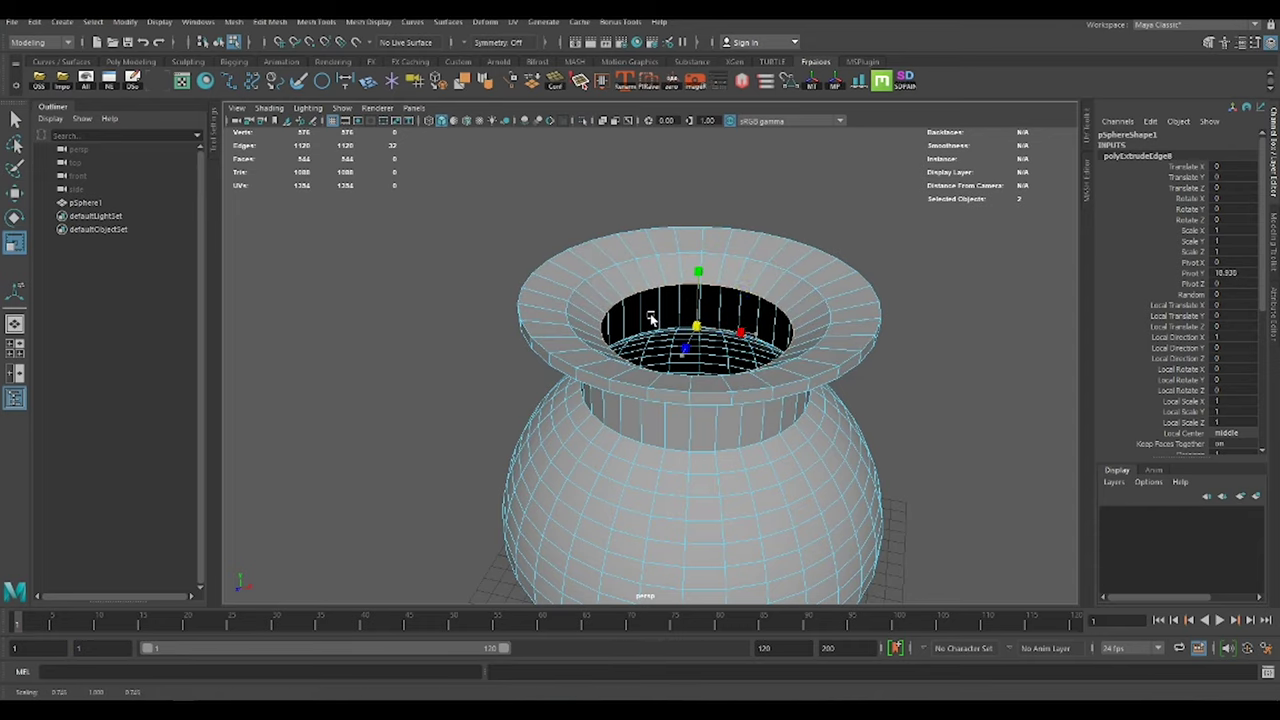
mouse_move(720, 286)
left_mouse_down()
mouse_move(716, 390)
mouse_move(791, 349)
left_mouse_up()
Extrude the dome's bottom border down into a tall cylindrical body.
key("F8")
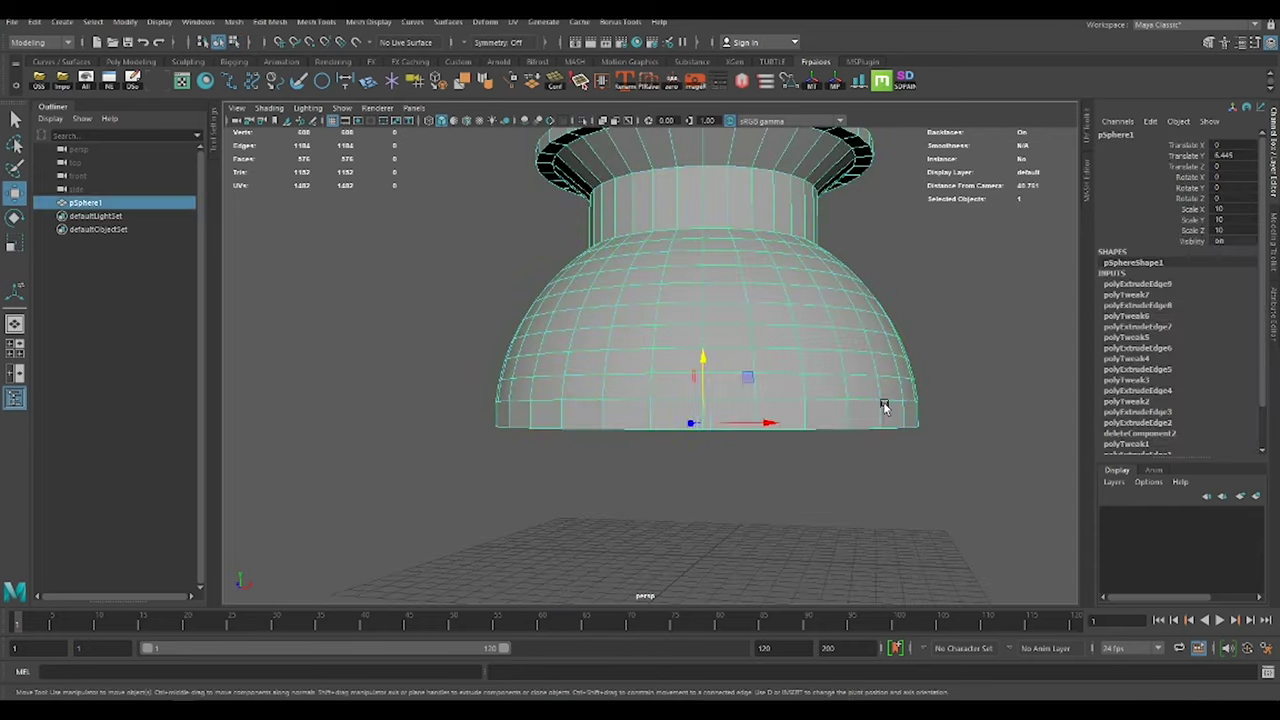
left_click_drag(883, 400, 849, 340, "alt")
double_click(849, 334)
right_click(965, 393, "shift")
mouse_move(967, 437)
left_mouse_down("alt")
mouse_move(706, 277)
mouse_move(723, 451)
mouse_move(680, 414)
mouse_move(757, 346)
mouse_move(720, 251)
left_mouse_up("alt")
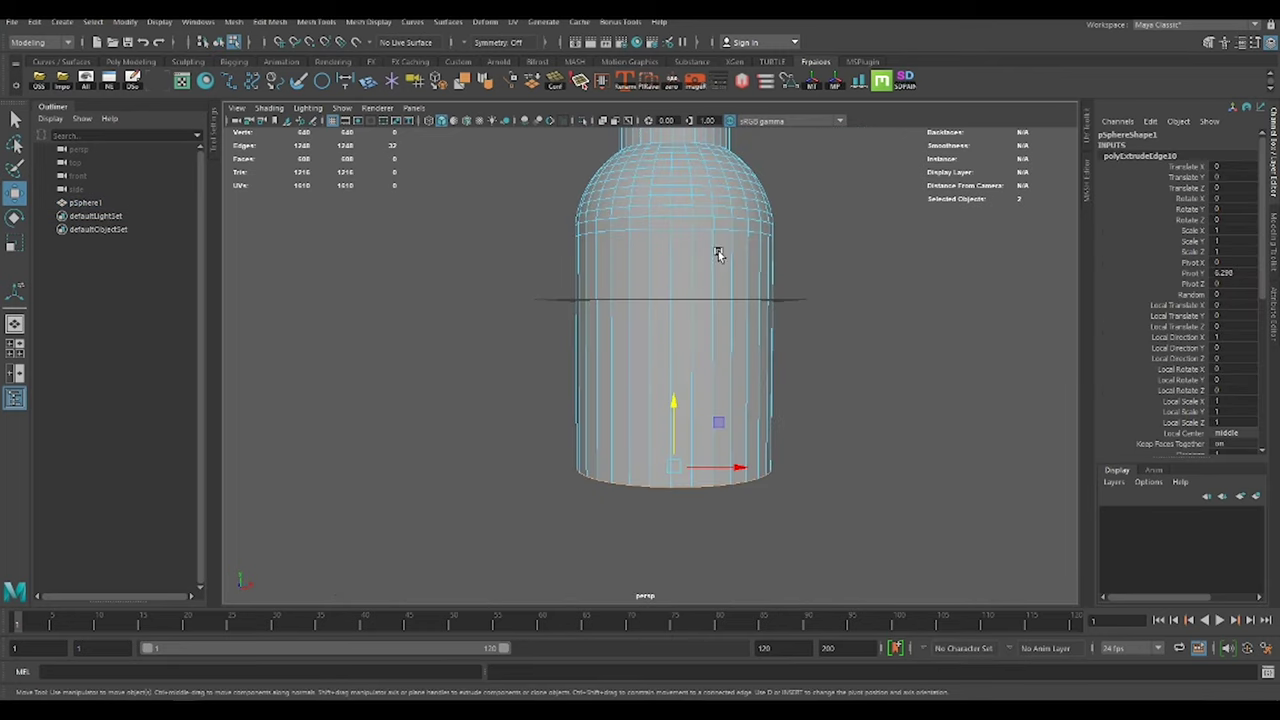
Extract the body faces as a separate piece and soften its edges.
key("ctrl+F11")
right_click(860, 218, "shift")
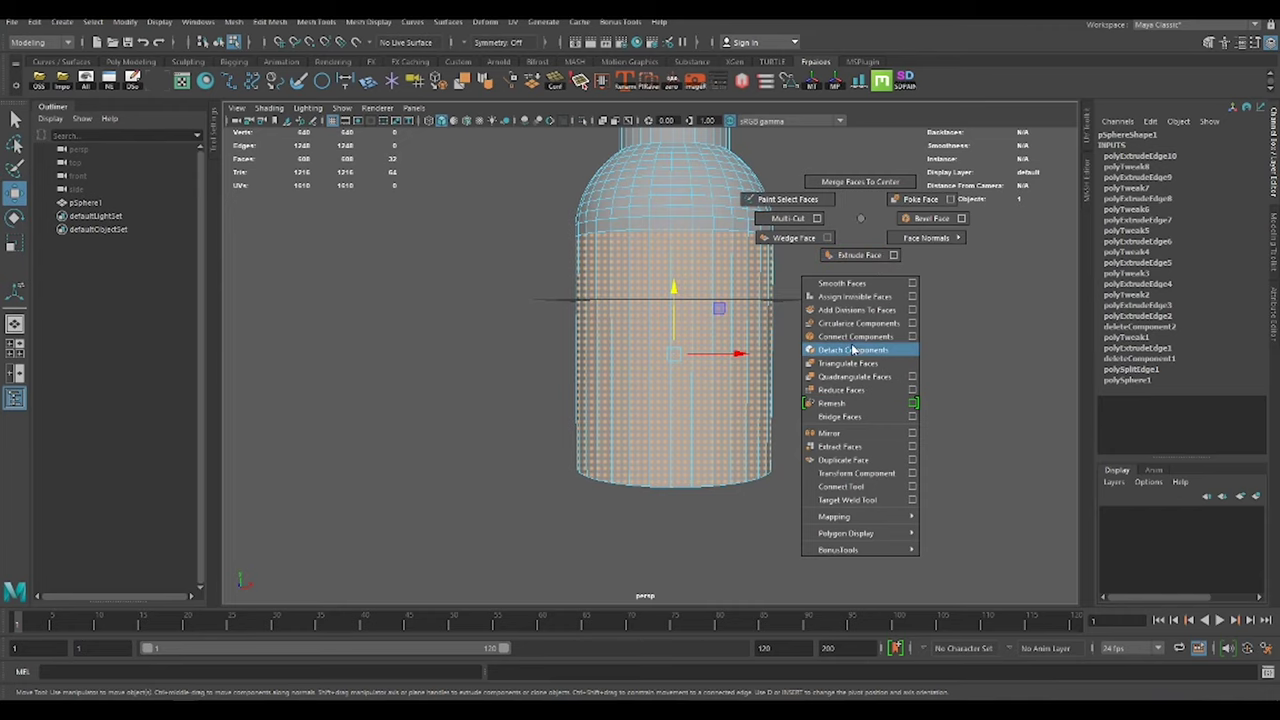
left_click(840, 446)
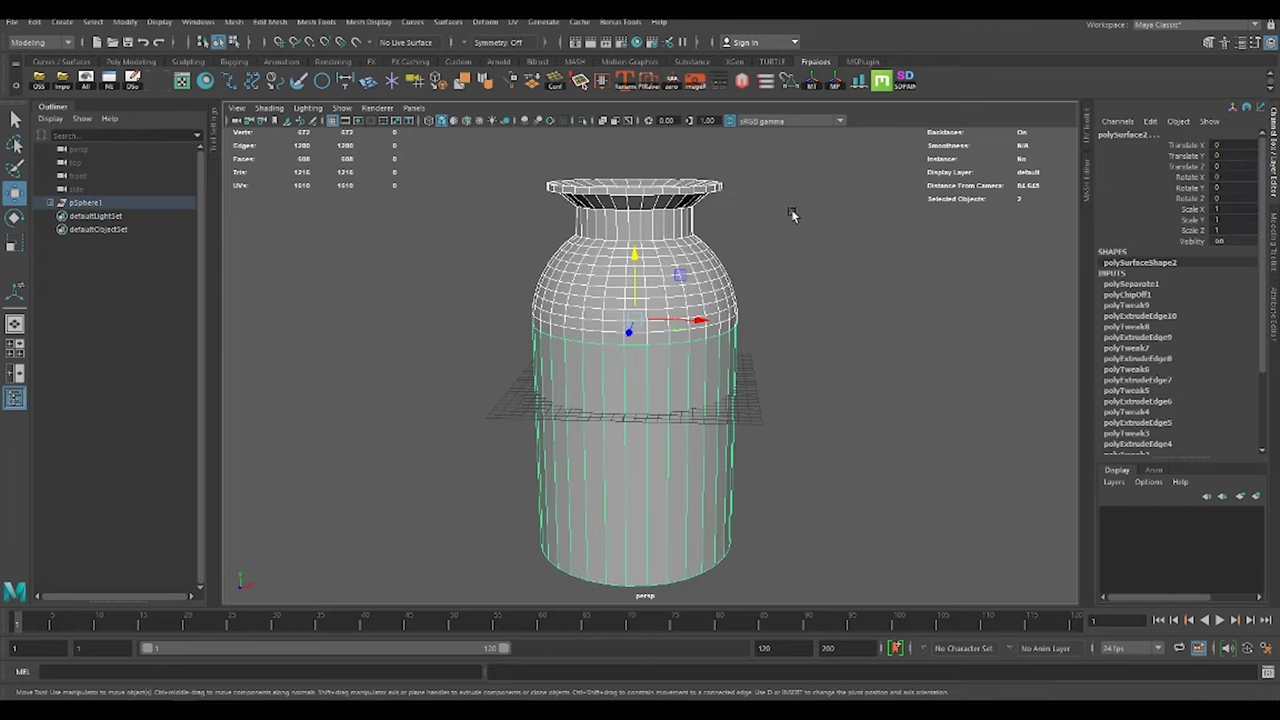
right_click(793, 212, "shift")
left_click(862, 234)
left_click(779, 260)
Extrude the face ring at the upper shell's base into a shoulder ridge.
left_click(745, 255)
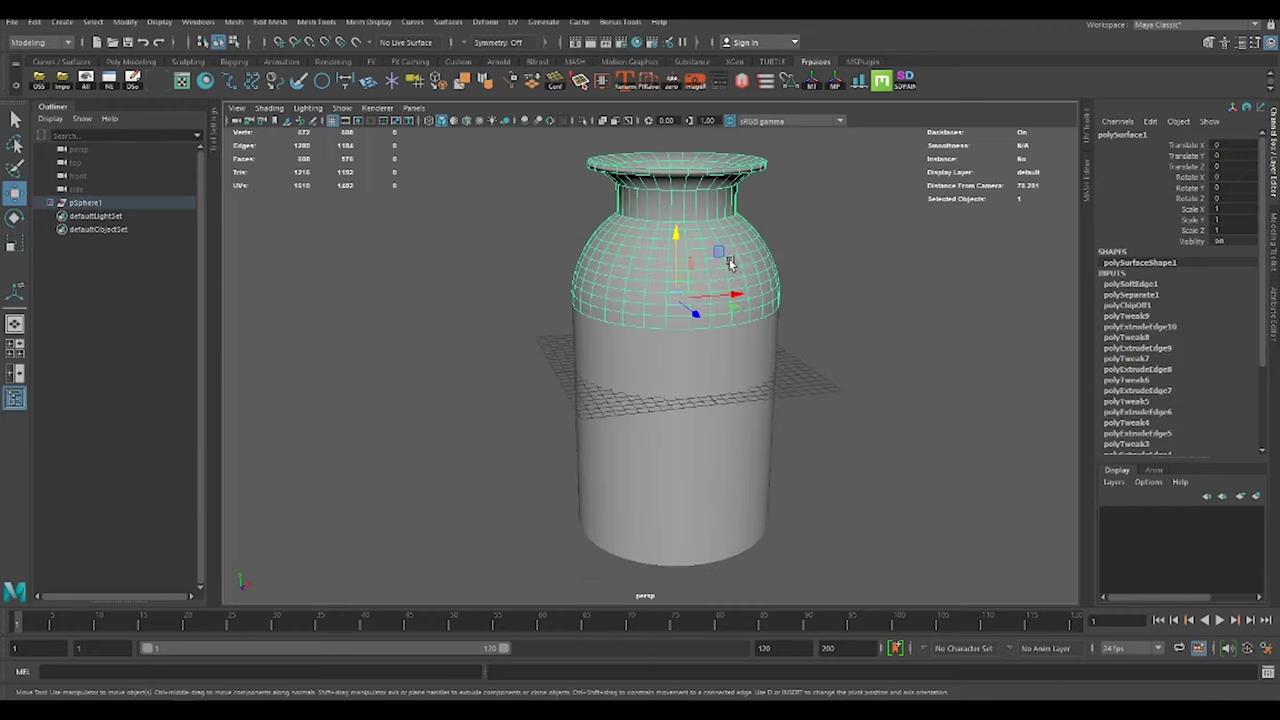
mouse_move(745, 255)
left_mouse_down("alt")
mouse_move(714, 377)
mouse_move(722, 251)
mouse_move(781, 293)
left_mouse_up("alt")
scroll(760, 262, "up", 3)
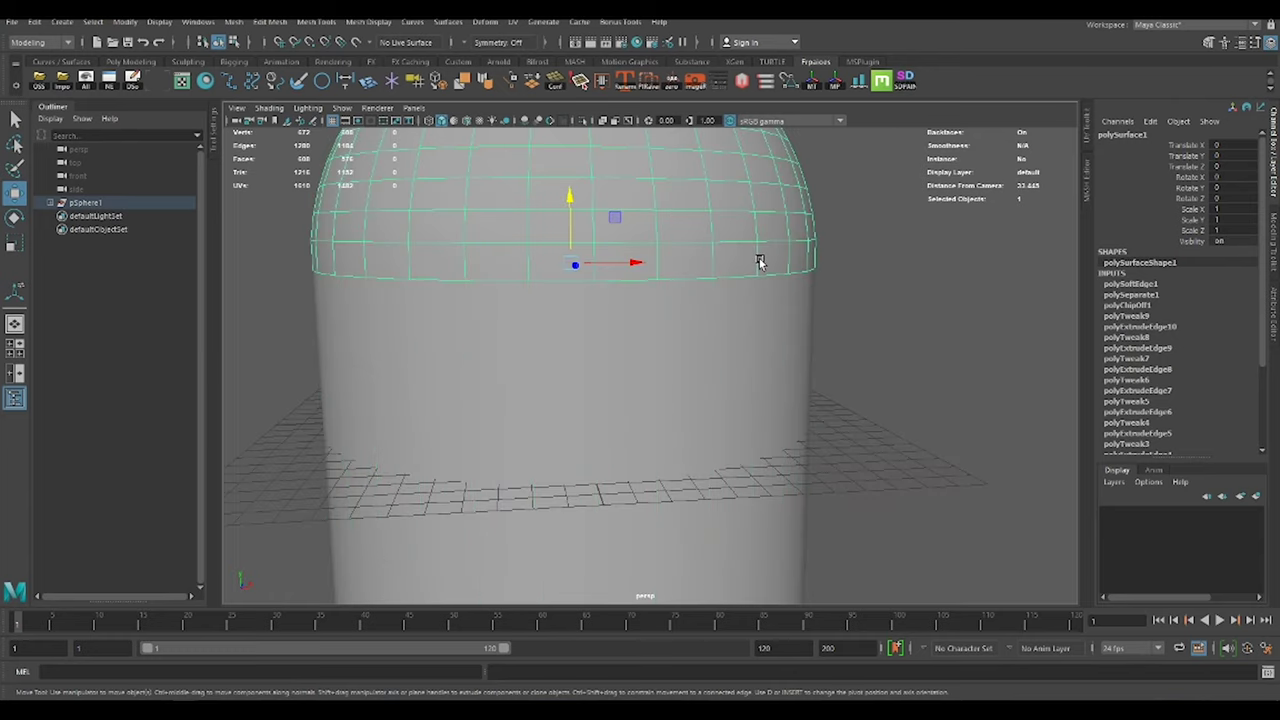
scroll(731, 257, "up", 1)
scroll(751, 254, "up", 2)
mouse_move(829, 274)
right_mouse_down()
mouse_move(757, 281)
mouse_move(766, 243)
right_mouse_up()
double_click(772, 285)
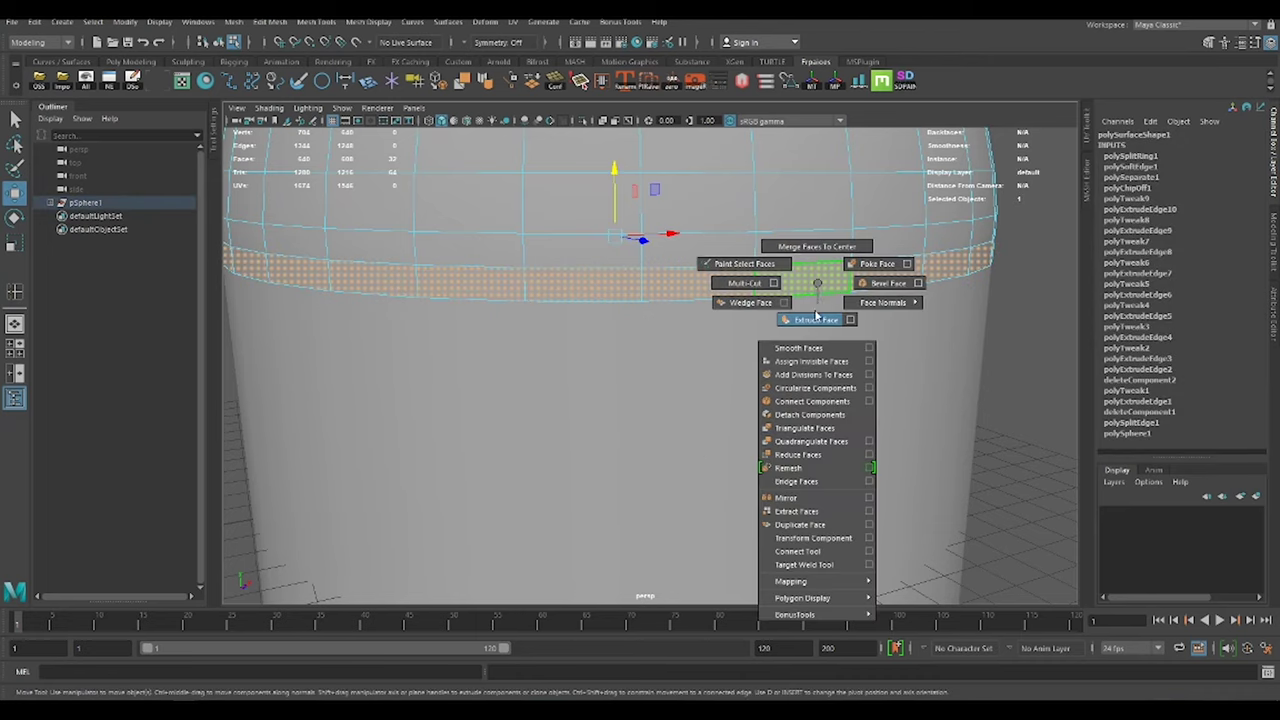
key("q")
key("F8")
Hide the upper shell, add an edge loop near the base, and extrude the bottom face ring.
key("ctrl+h")
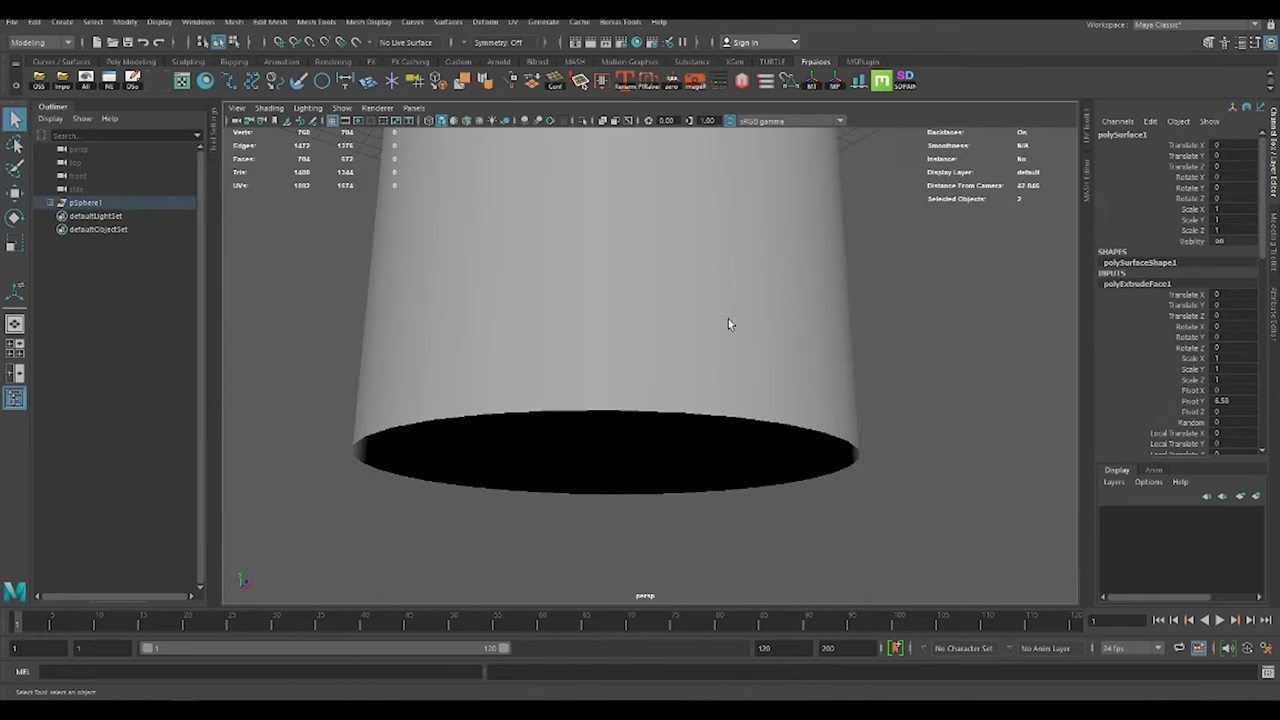
left_click(762, 395)
right_click_drag(754, 356, 757, 397)
right_click_drag(769, 319, 740, 400)
left_click(736, 394, "ctrl")
key("w")
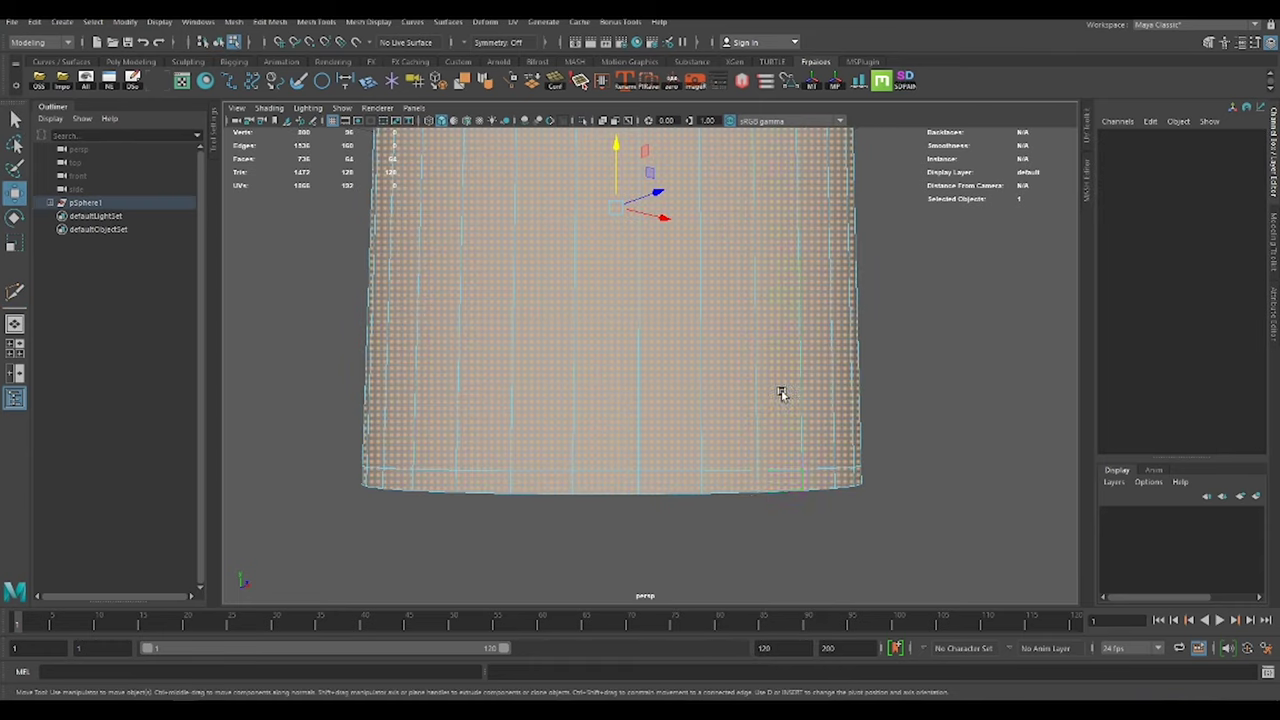
double_click(773, 441)
key("ctrl+e")
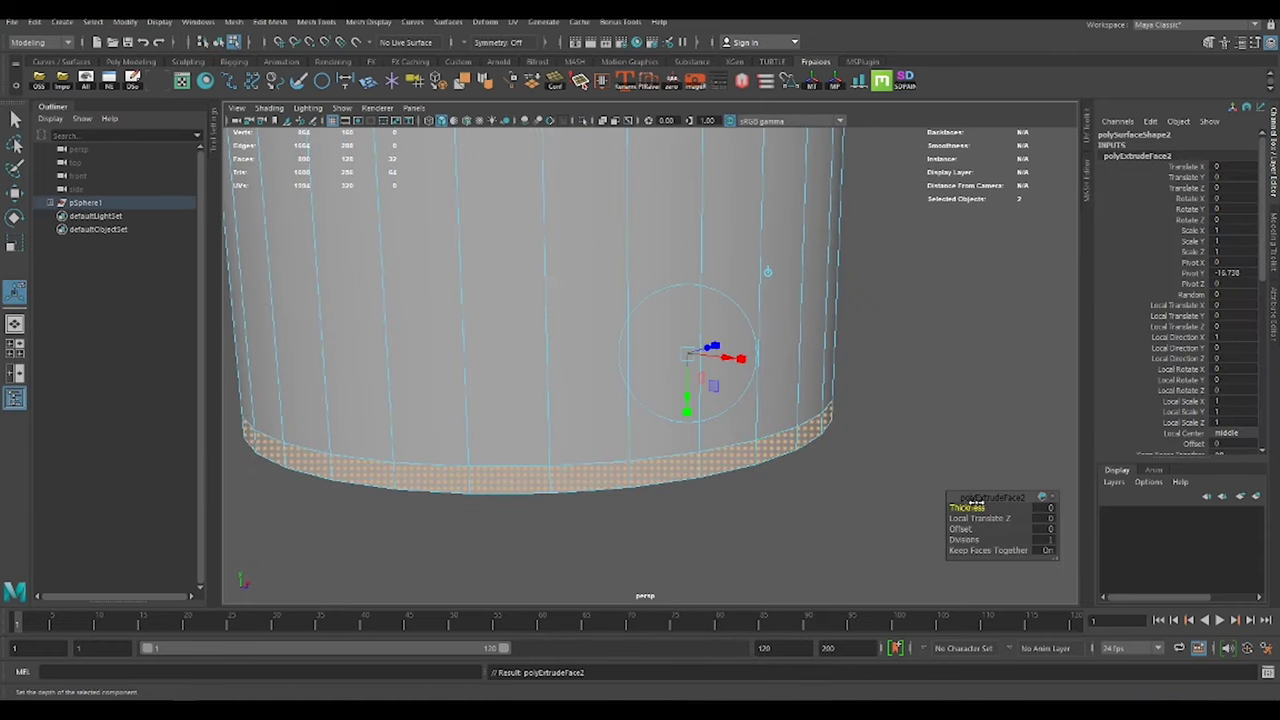
key("F8")
Fill the bottom opening with a radial cap and inset-extrude it at offset 1.3.
left_click_drag(793, 428, 800, 300, "alt")
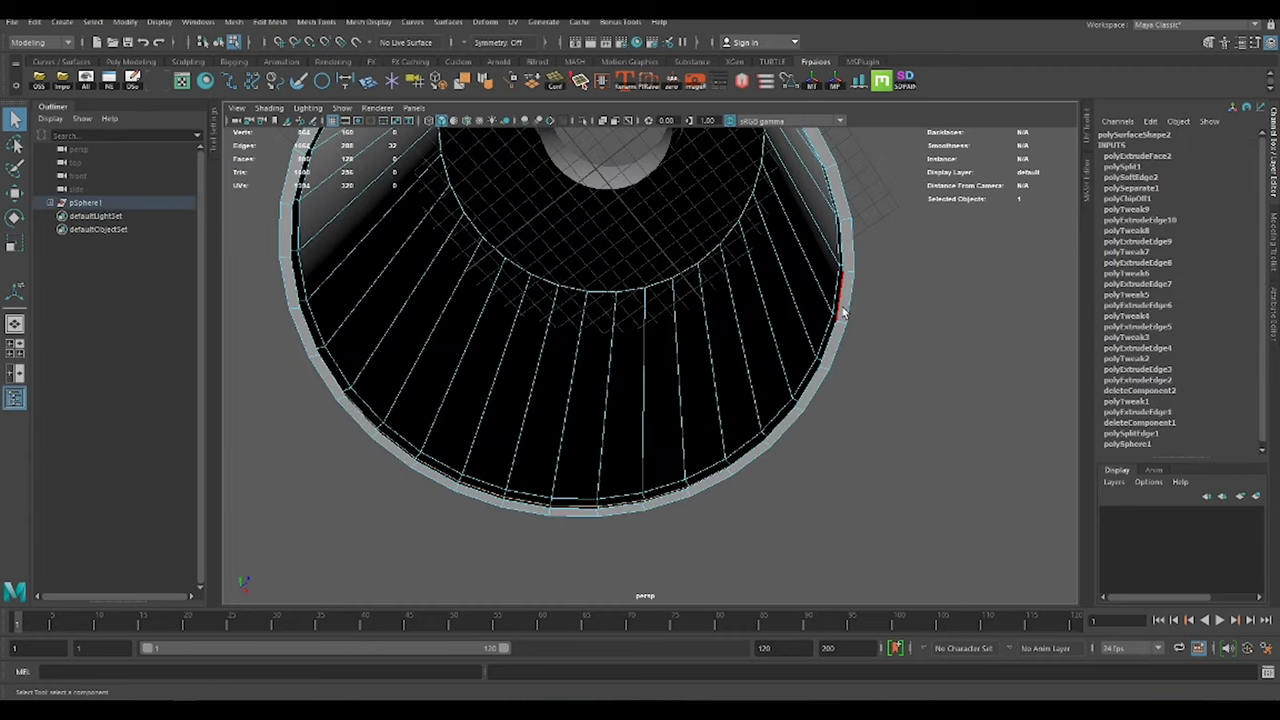
right_click_drag(870, 345, 860, 330)
mouse_move(860, 330)
left_mouse_down("alt")
mouse_move(816, 300)
mouse_move(785, 302)
left_mouse_up("alt")
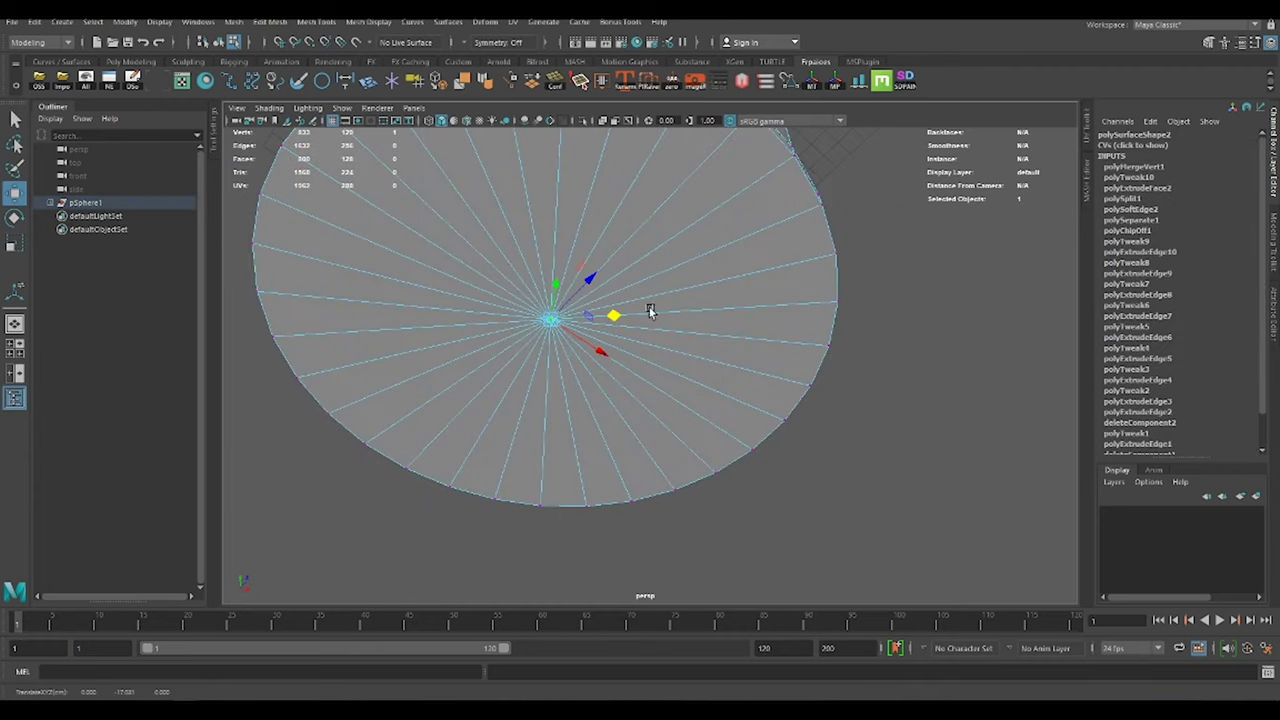
right_click_drag(934, 390, 934, 431, "ctrl")
right_click_drag(891, 335, 900, 294, "shift")
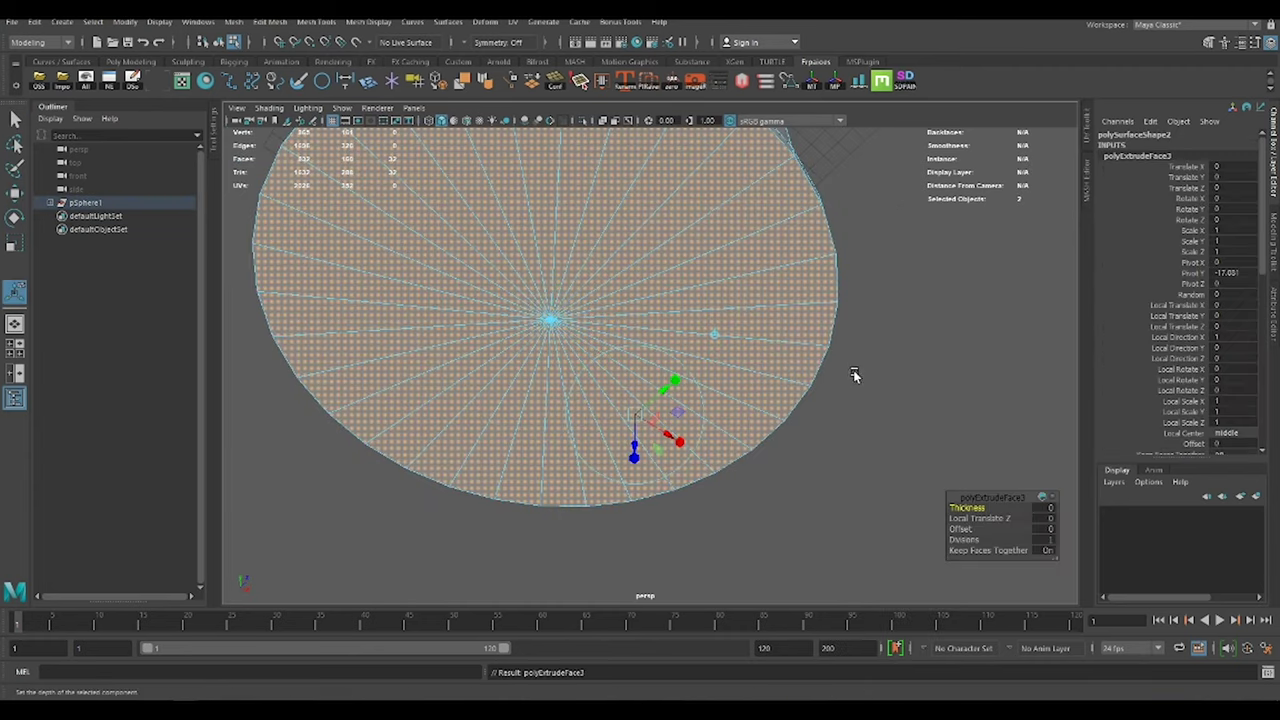
left_click_drag(987, 528, 960, 525)
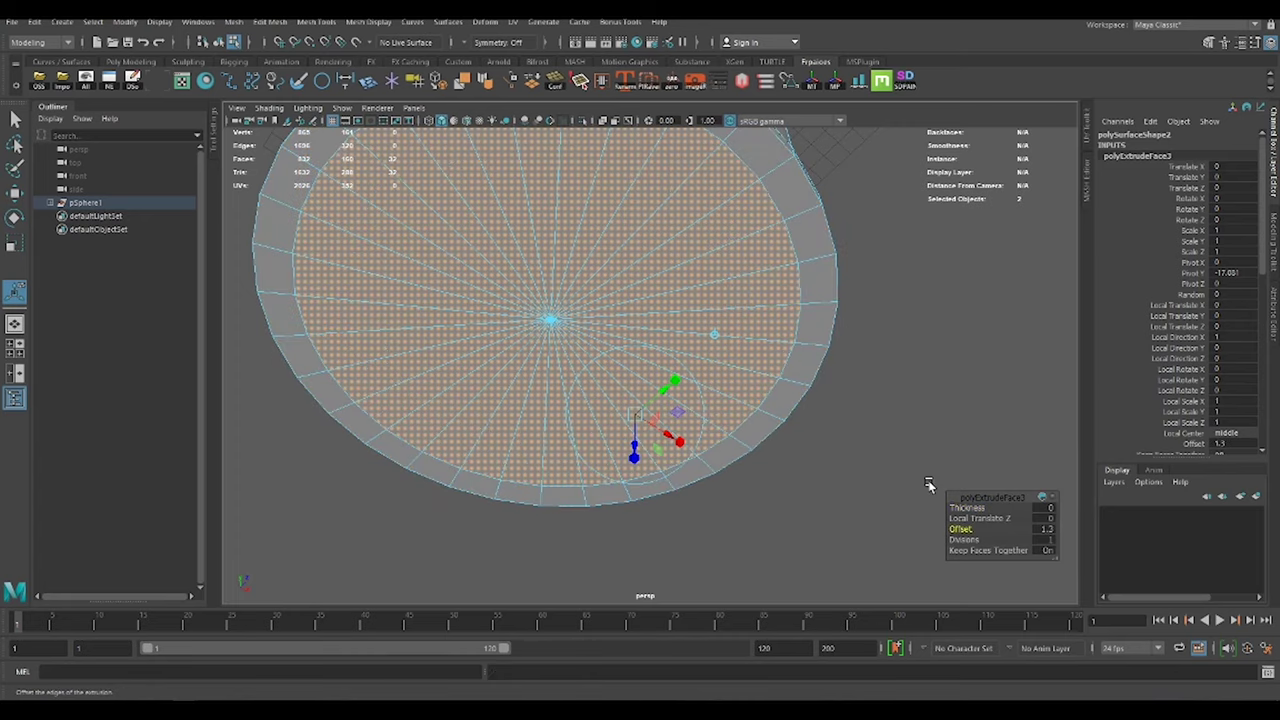
left_click(814, 323)
mouse_move(814, 323)
left_mouse_down("alt")
mouse_move(748, 320)
mouse_move(766, 304)
left_mouse_up("alt")
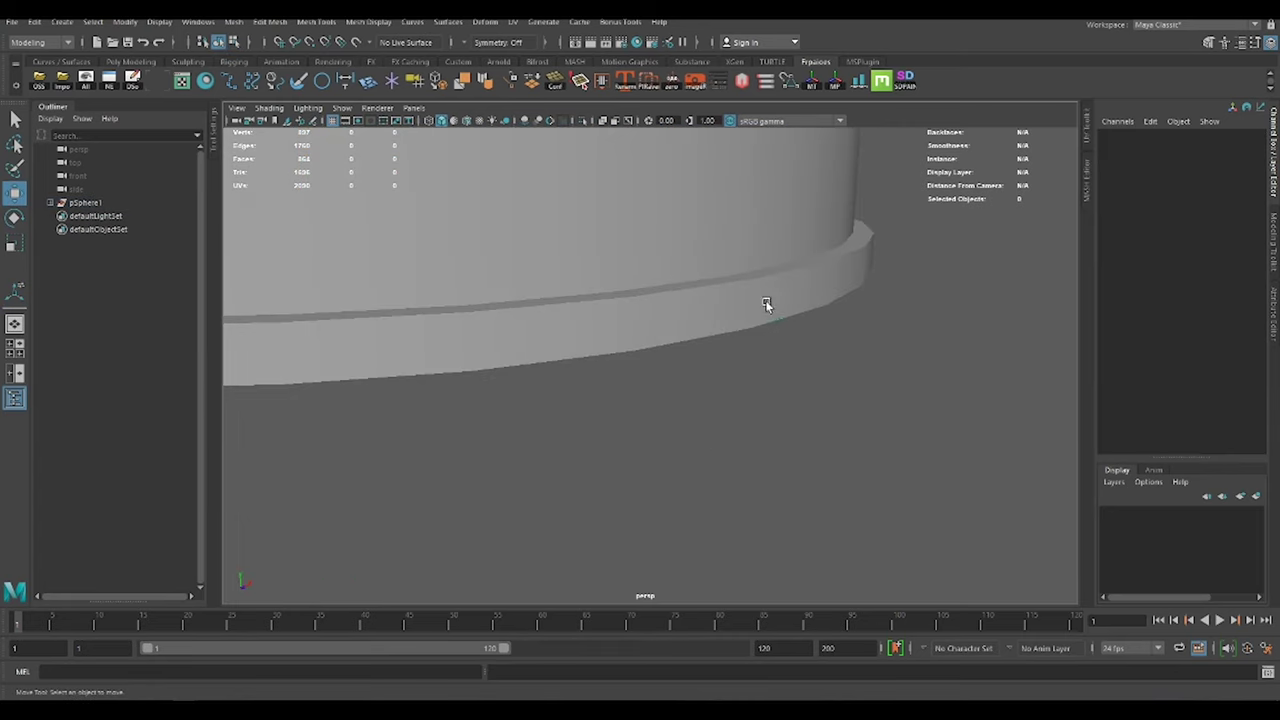
Bevel the base band's upper edges with 3 segments at fraction 0.9.
left_click(766, 304)
key("ctrl+b")
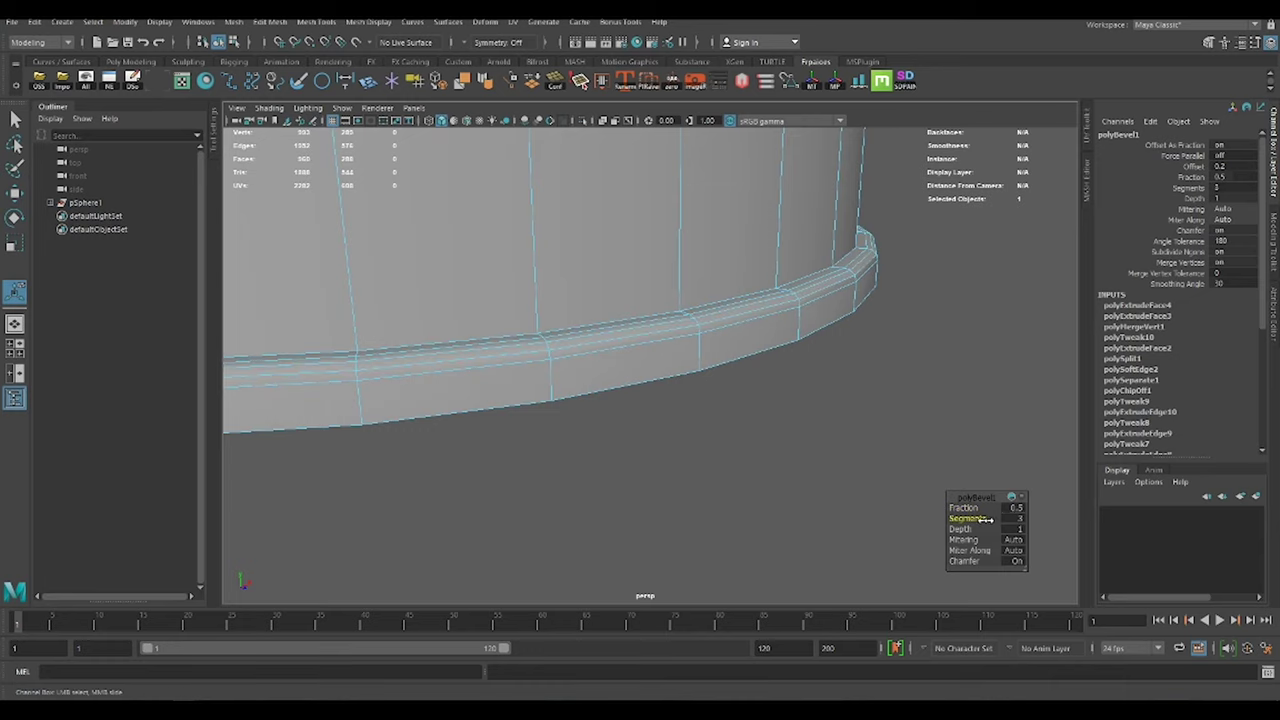
left_click_drag(891, 420, 886, 275, "alt")
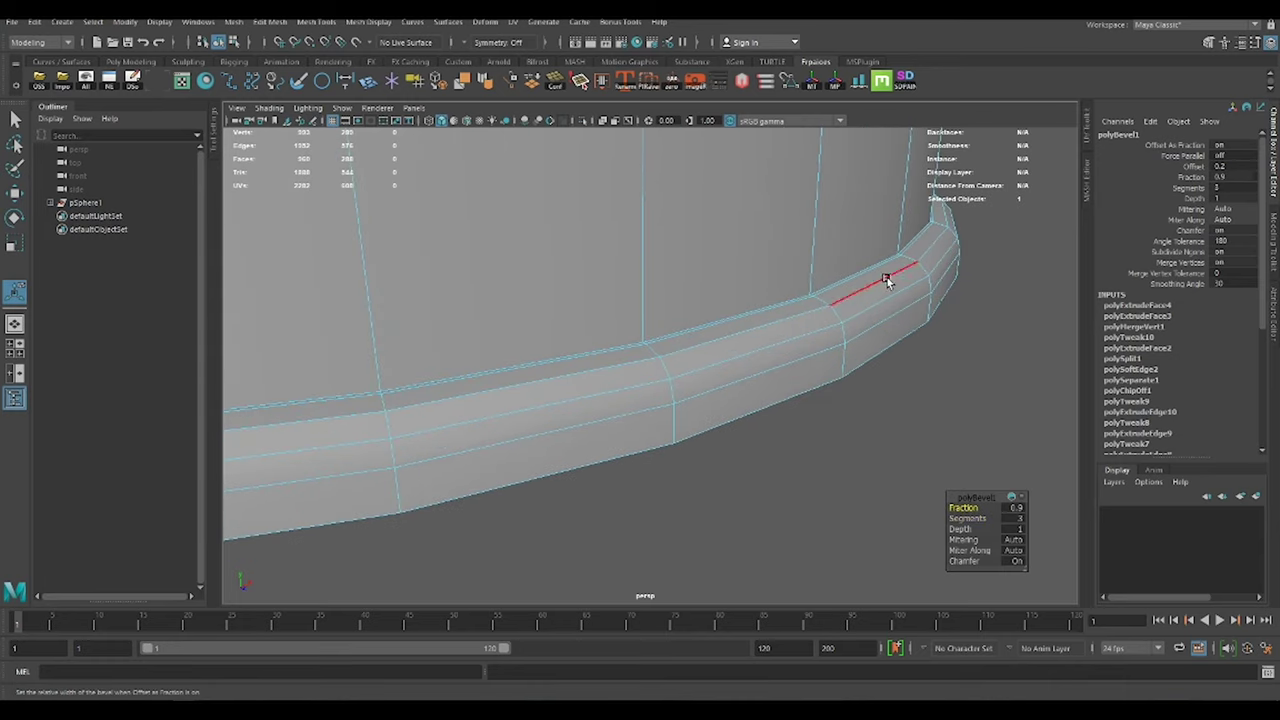
key("w")
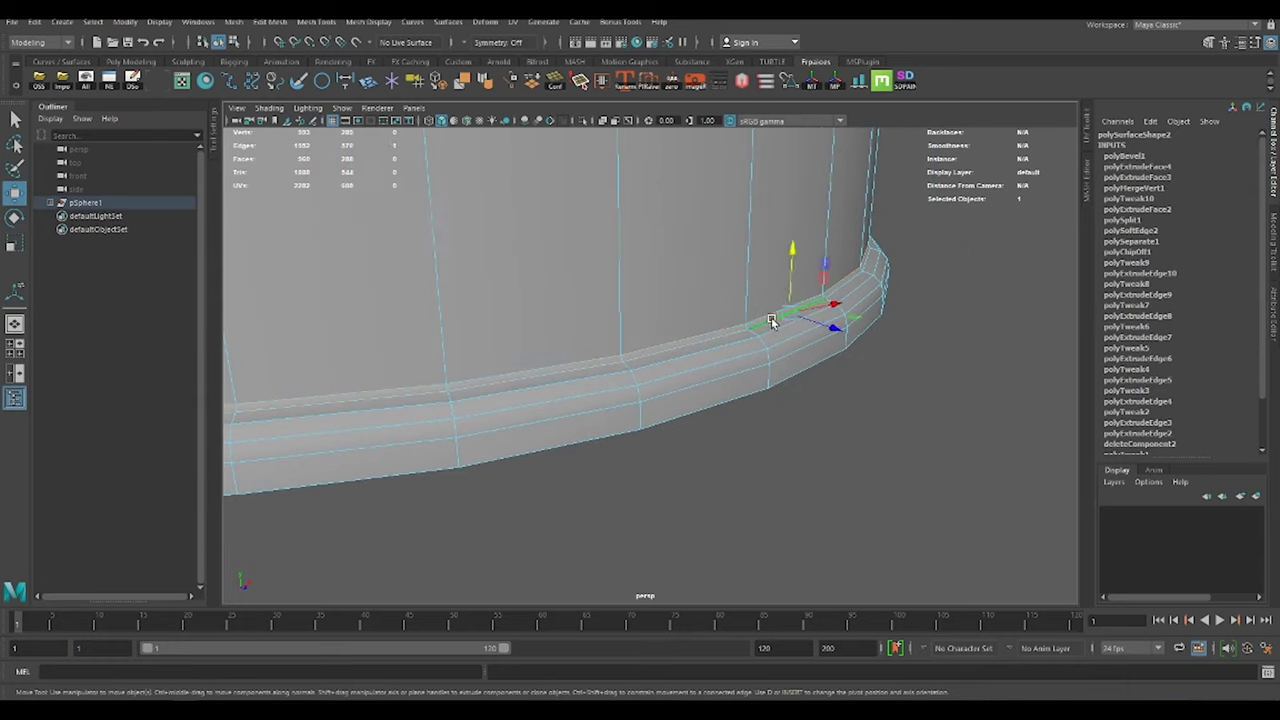
Bevel the base band's bottom edge loop to round its lower edge.
right_click_drag(857, 285, 920, 405, "shift")
left_click(805, 362)
key("ctrl+b")
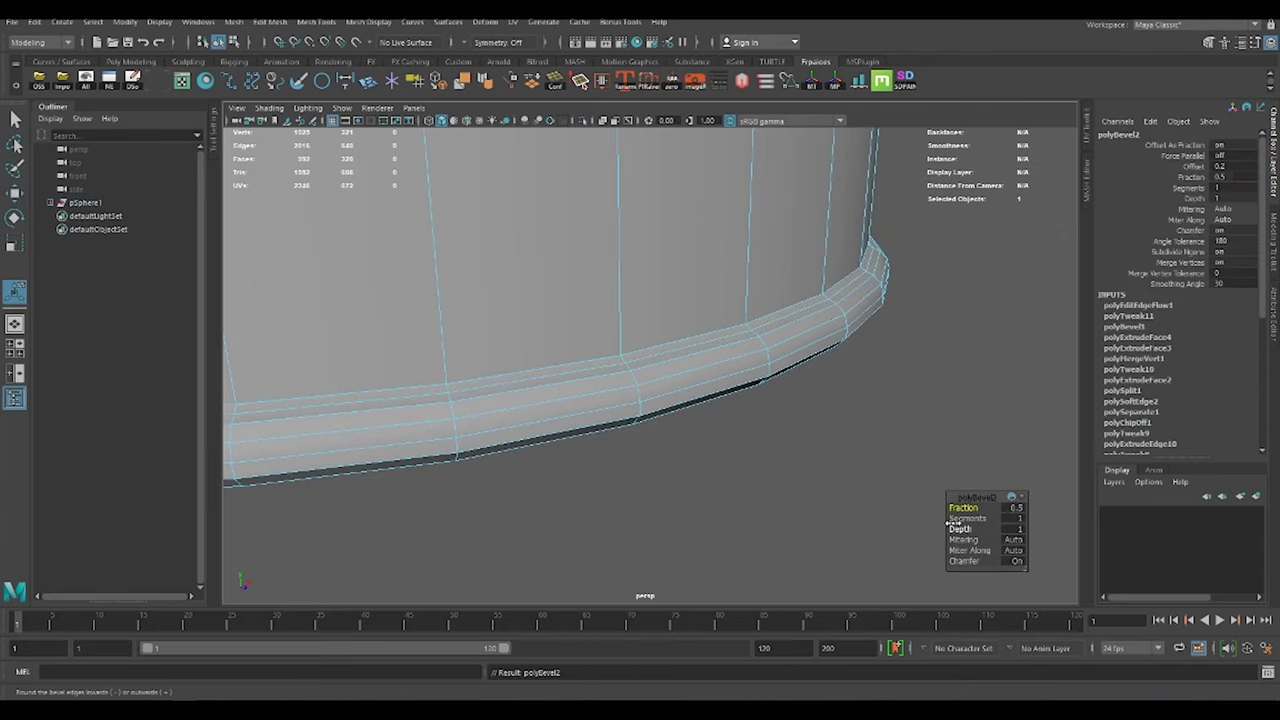
left_click(931, 289)
left_click_drag(931, 289, 714, 243, "alt")
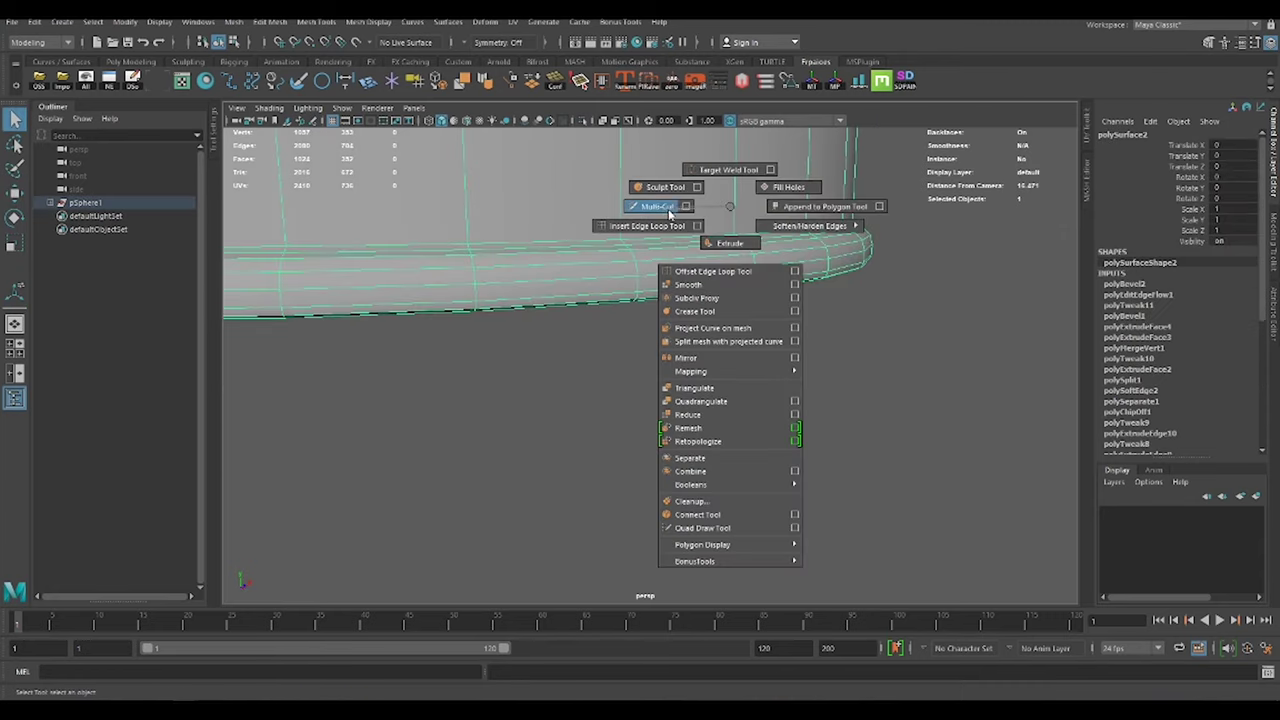
right_click_drag(714, 243, 674, 234, "shift")
key("w")
left_click(905, 241)
mouse_move(905, 241)
left_mouse_down("alt")
mouse_move(634, 223)
mouse_move(710, 327)
mouse_move(731, 331)
left_mouse_up("alt")
Bevel the edge loop at the neck's base with 3 segments at fraction 0.2.
right_click_drag(731, 331, 651, 240, "alt")
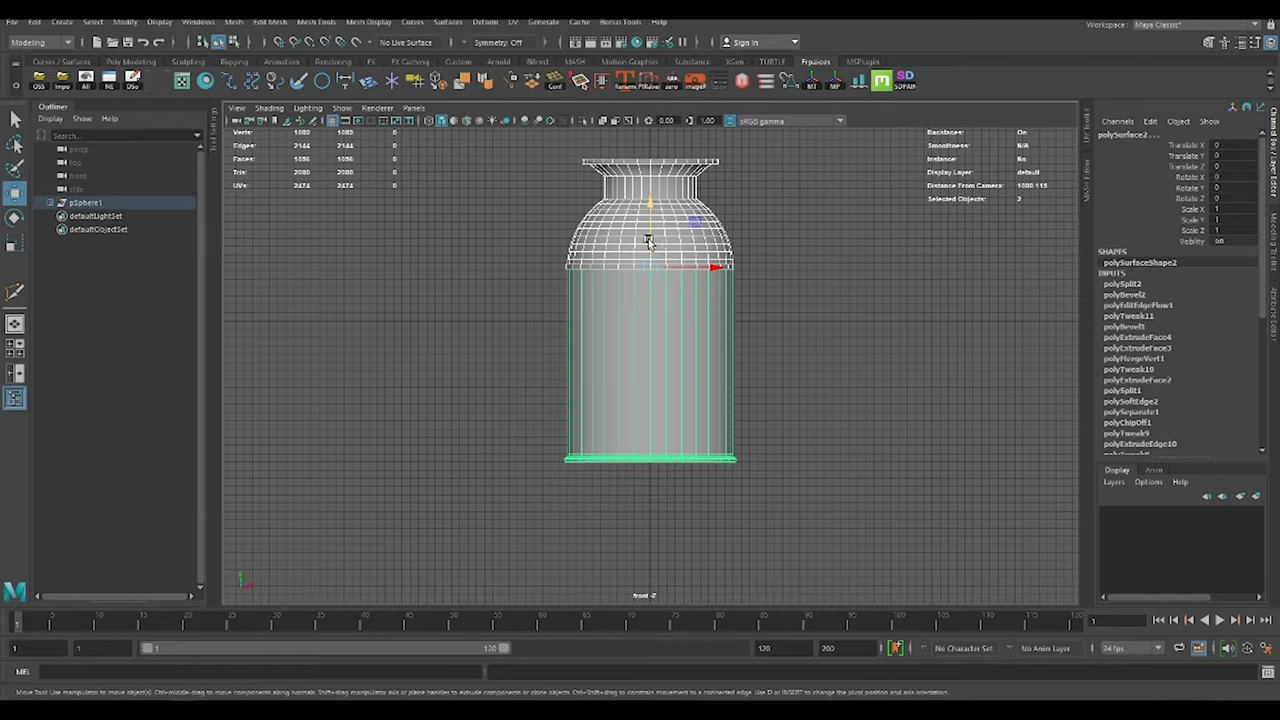
middle_click_drag(651, 240, 740, 232, "alt")
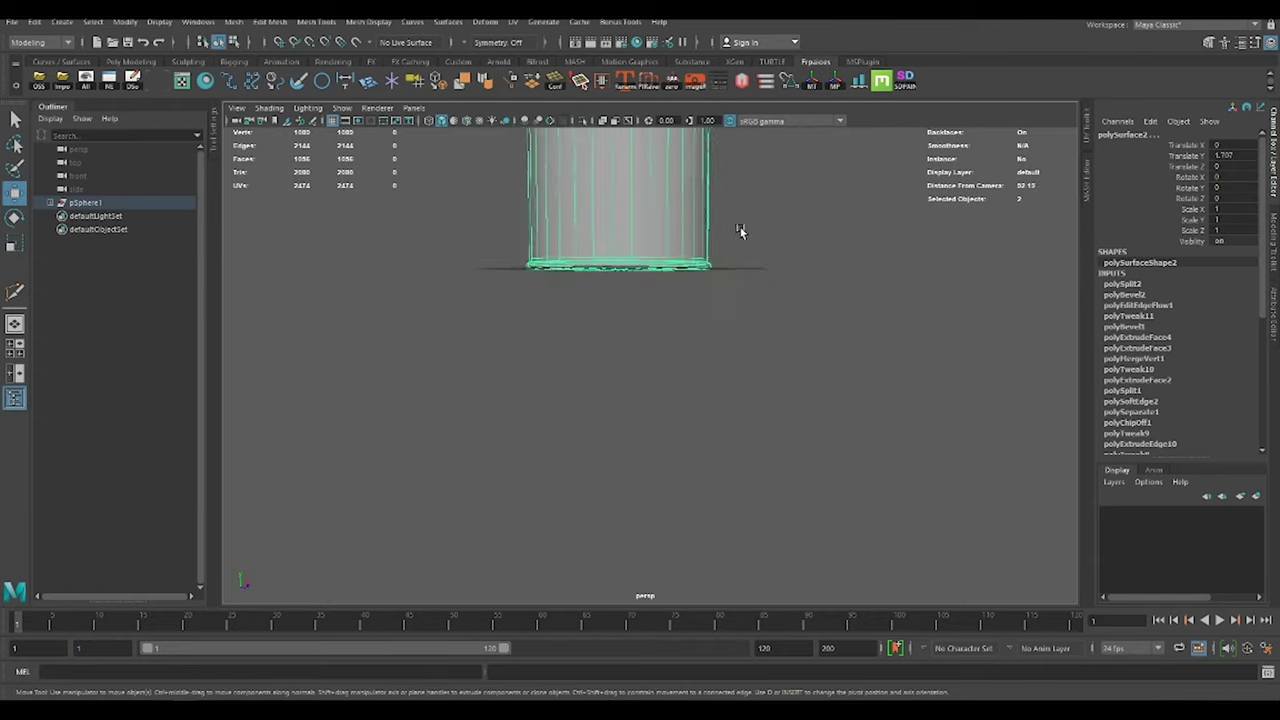
left_click_drag(740, 232, 797, 397, "alt")
scroll(706, 391, "up", 5)
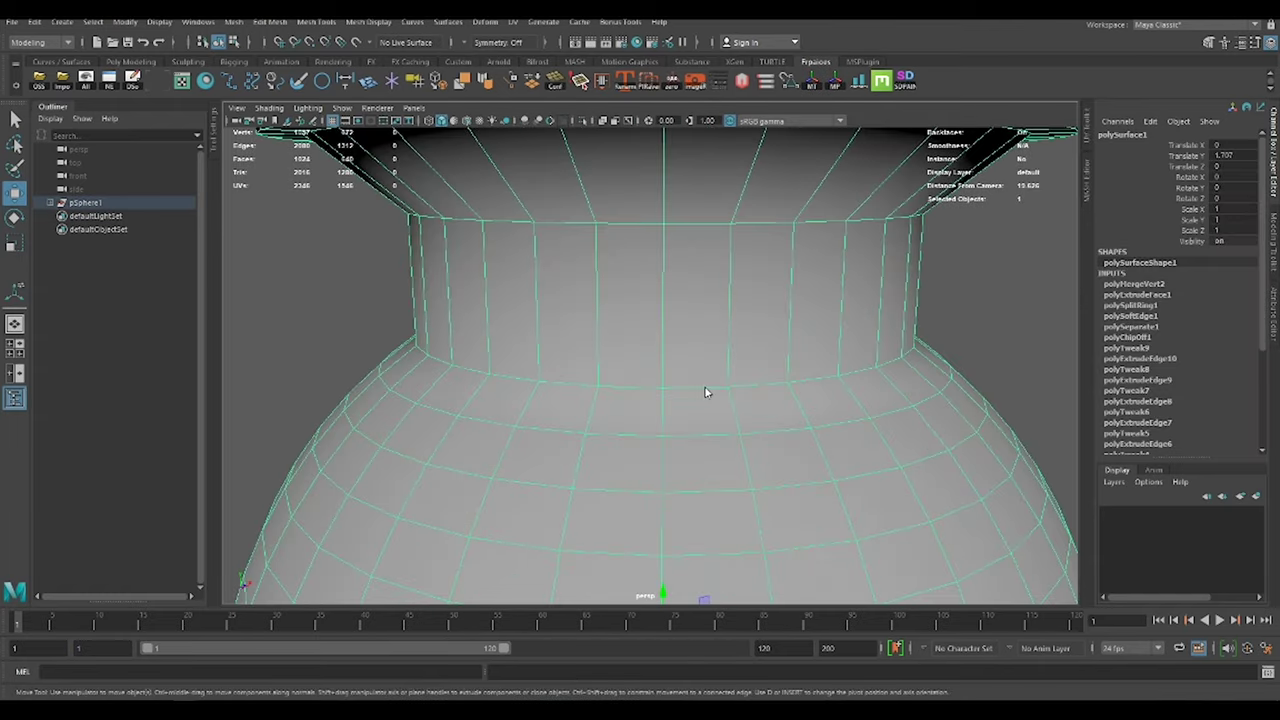
right_click_drag(714, 343, 757, 347)
double_click(757, 347)
key("ctrl+b")
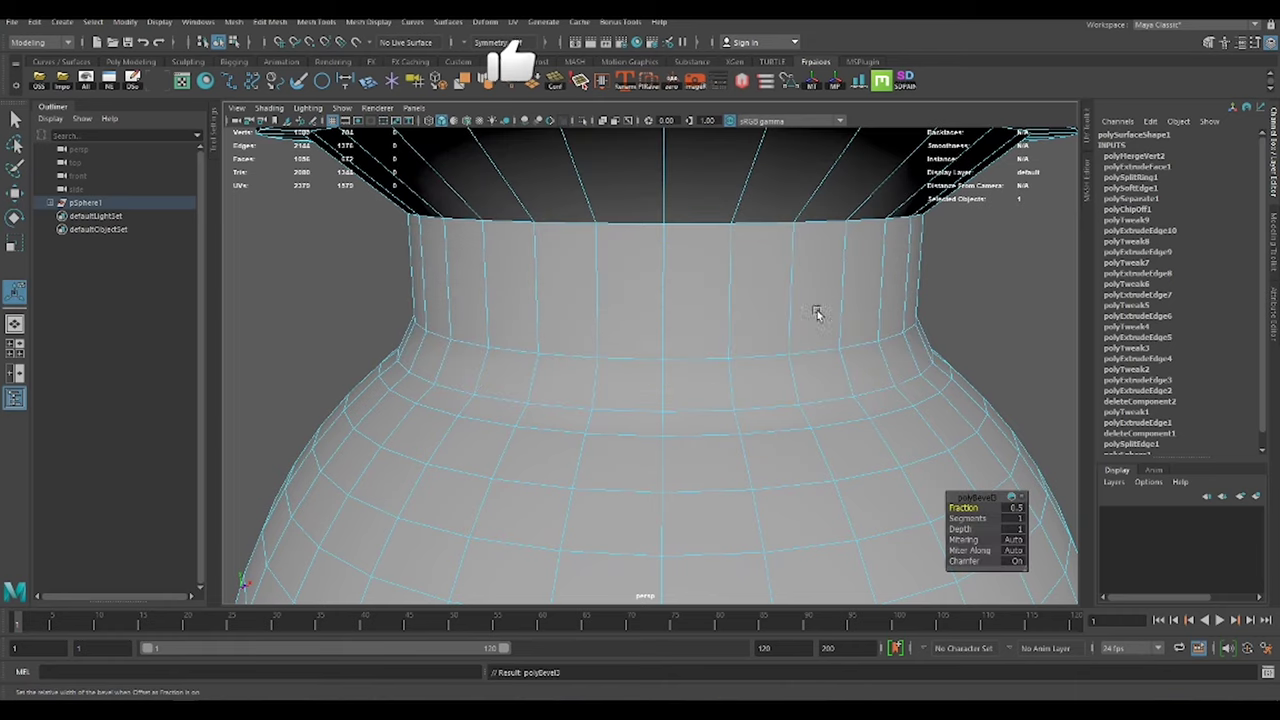
key("ctrl+z")
key("ctrl+b")
mouse_move(984, 522)
left_mouse_down()
mouse_move(1000, 520)
mouse_move(965, 508)
left_mouse_up()
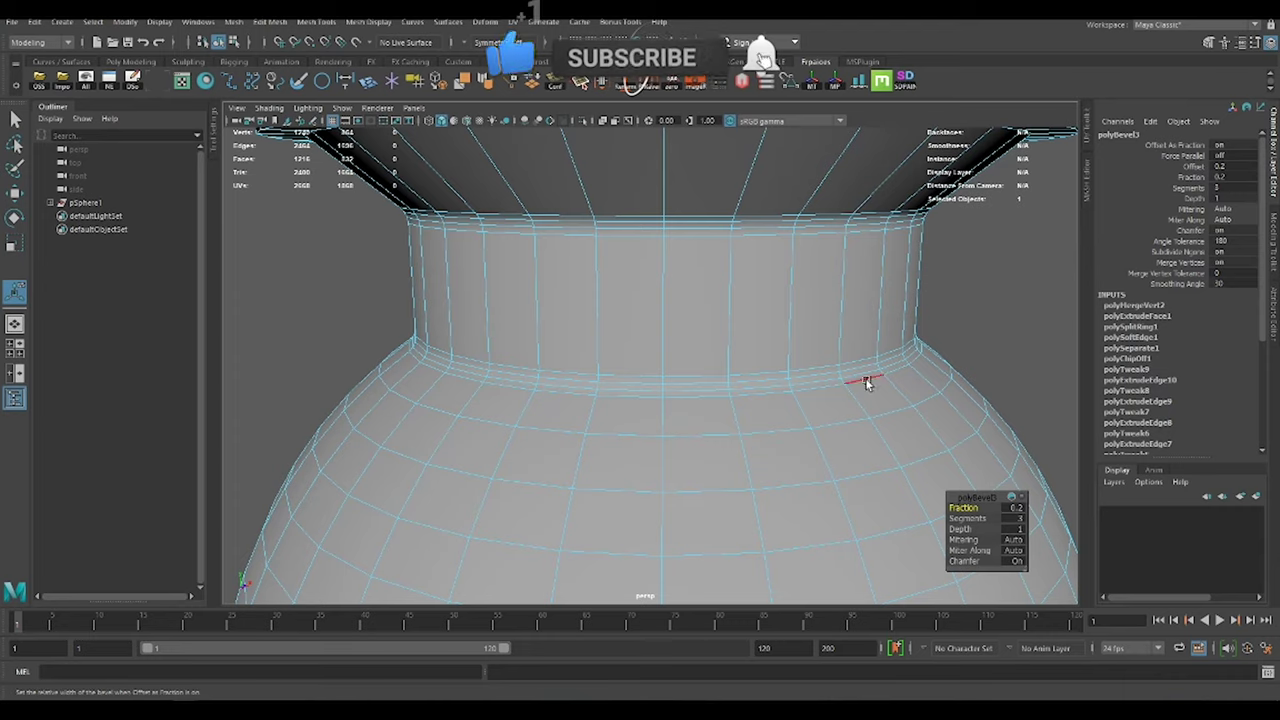
Zoom in on the shoulder and select the shoulder seam edge loop.
key("q")
scroll(866, 383, "down", 5)
scroll(674, 329, "up", 2)
scroll(768, 327, "up", 3)
scroll(769, 383, "up", 1)
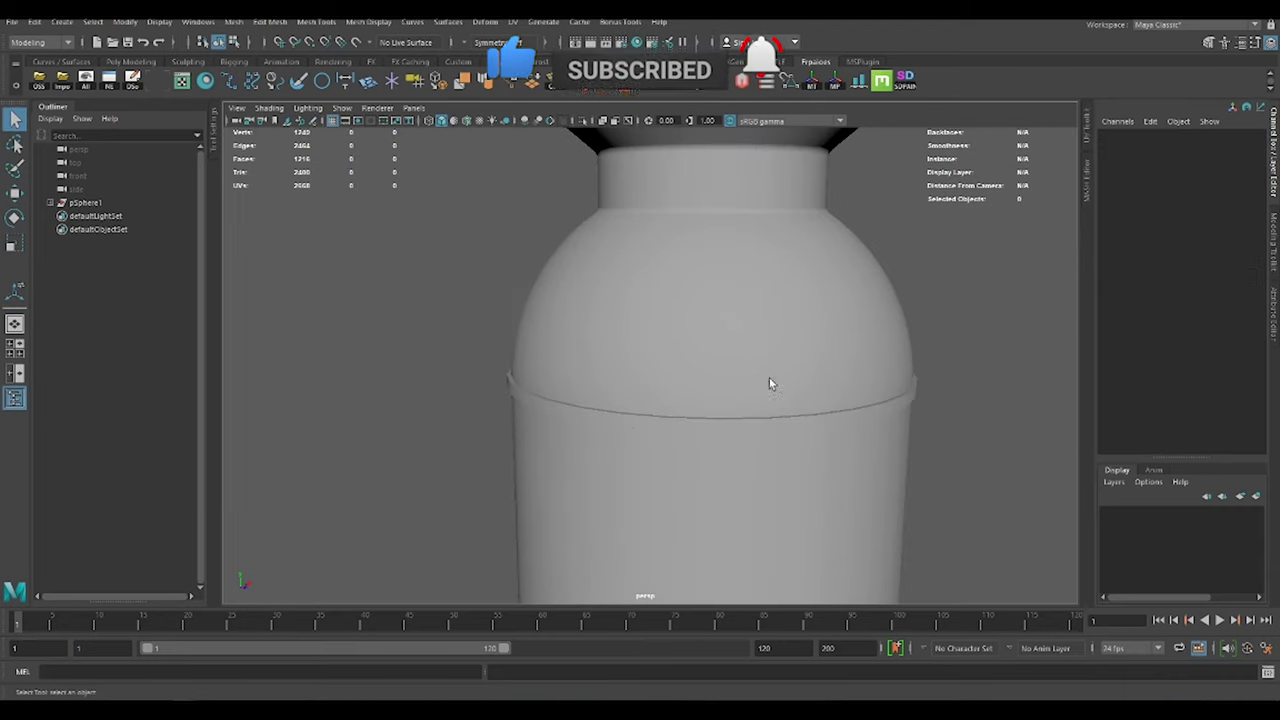
scroll(769, 383, "up", 3)
right_click_drag(771, 277, 777, 244)
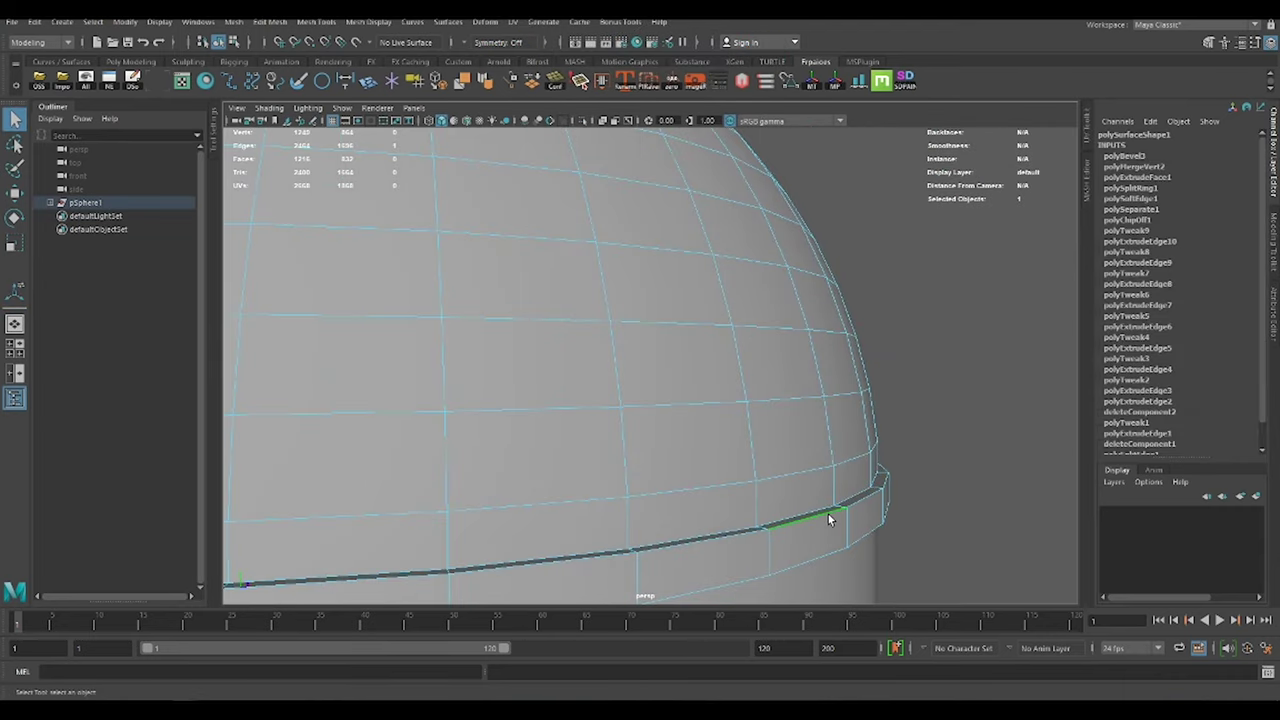
Bevel the full shoulder seam edge loop.
double_click(828, 514)
right_click_drag(975, 438, 1045, 443, "shift")
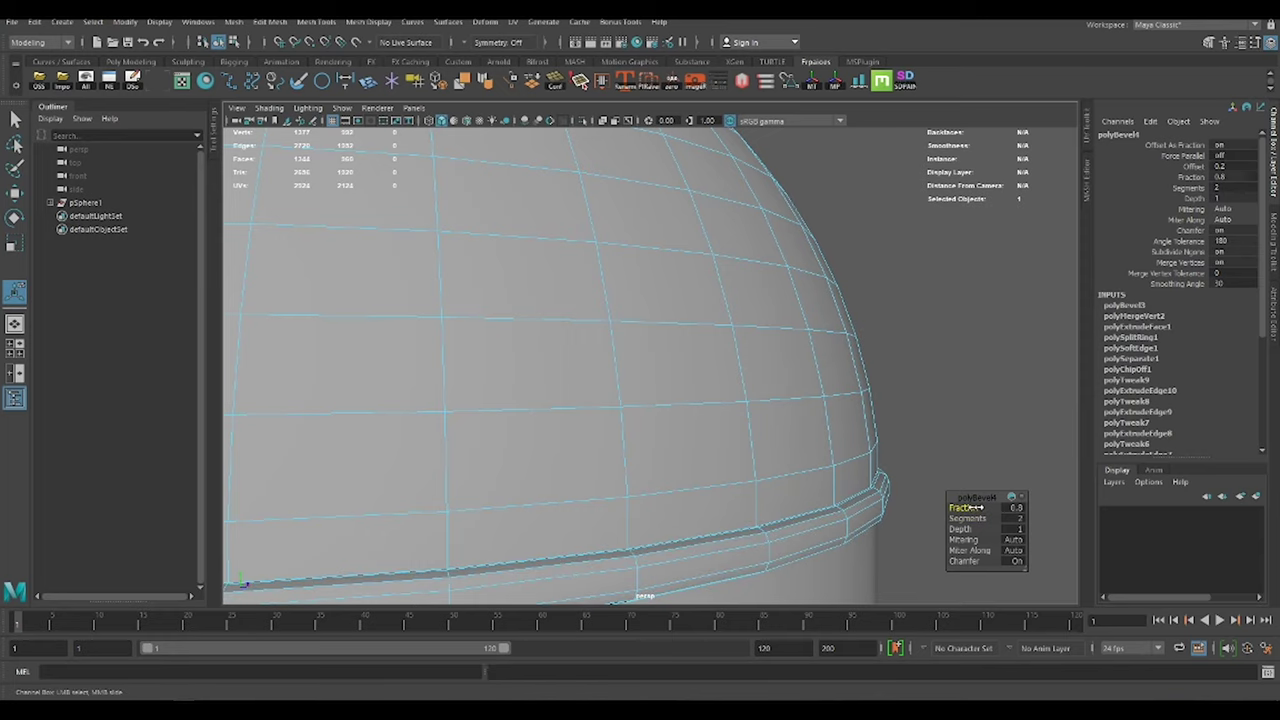
scroll(900, 470, "up", 3)
scroll(770, 400, "up", 3)
Apply Edit Edge Flow to the two loops beside the seam to follow the dome's curvature.
double_click(654, 330)
key("w")
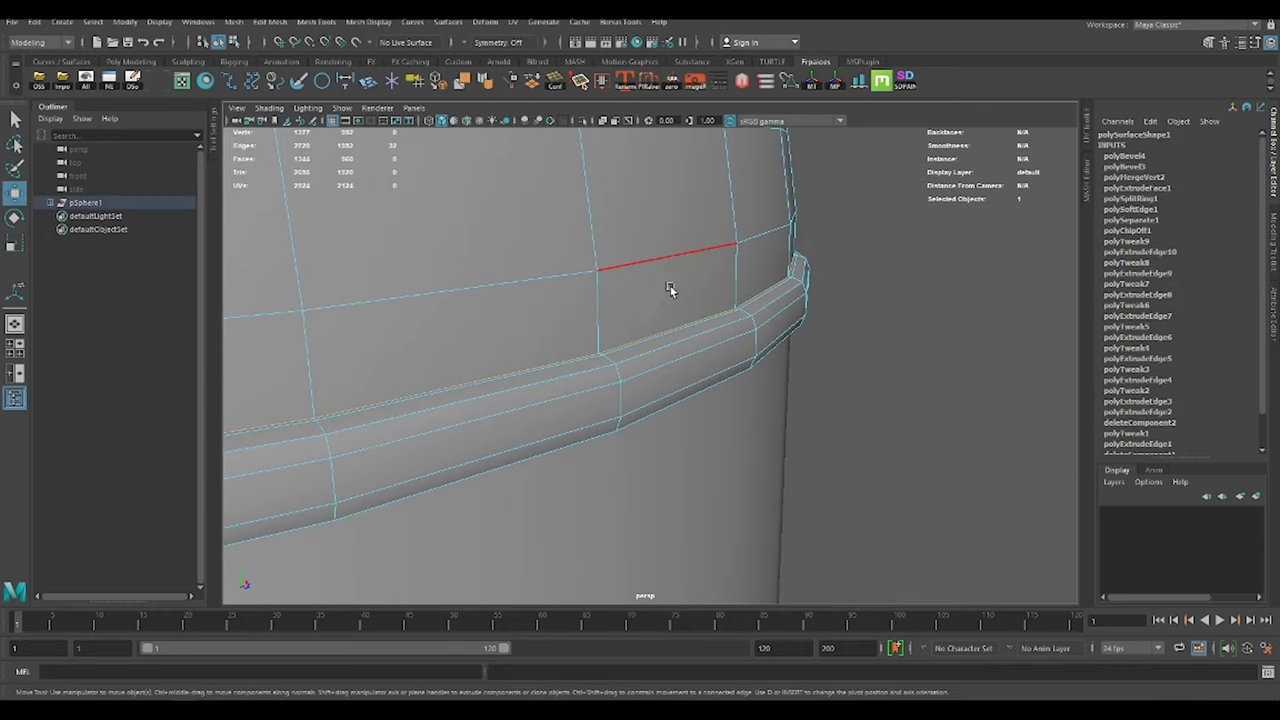
left_click(670, 289)
scroll(670, 289, "down", 3)
scroll(631, 334, "up", 2)
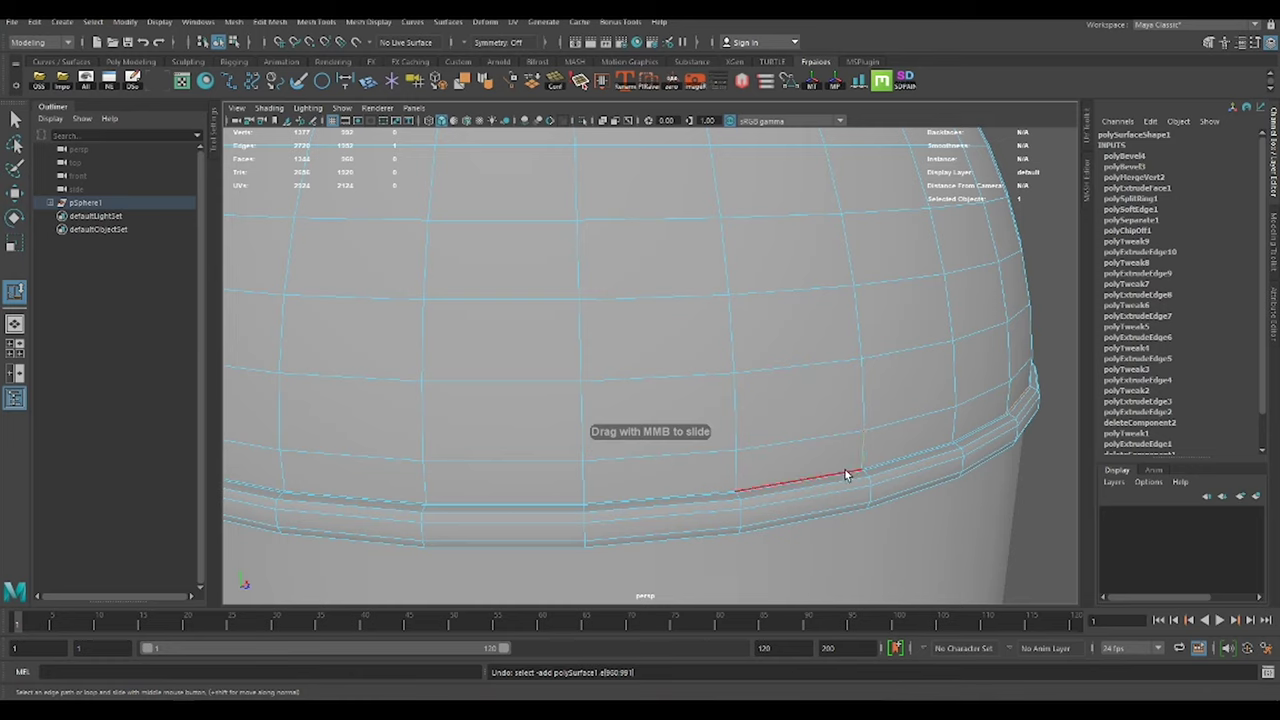
right_click(860, 425, "shift")
left_click(857, 532)
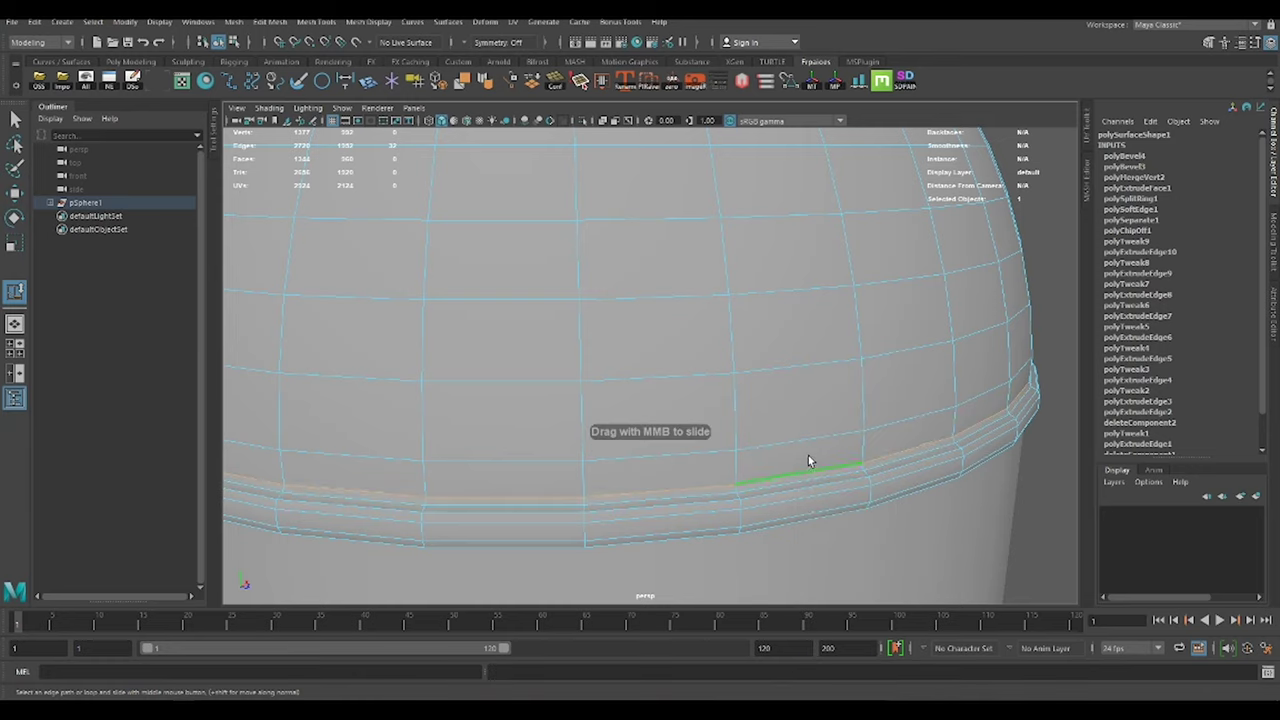
right_click_drag(829, 482, 843, 529, "shift")
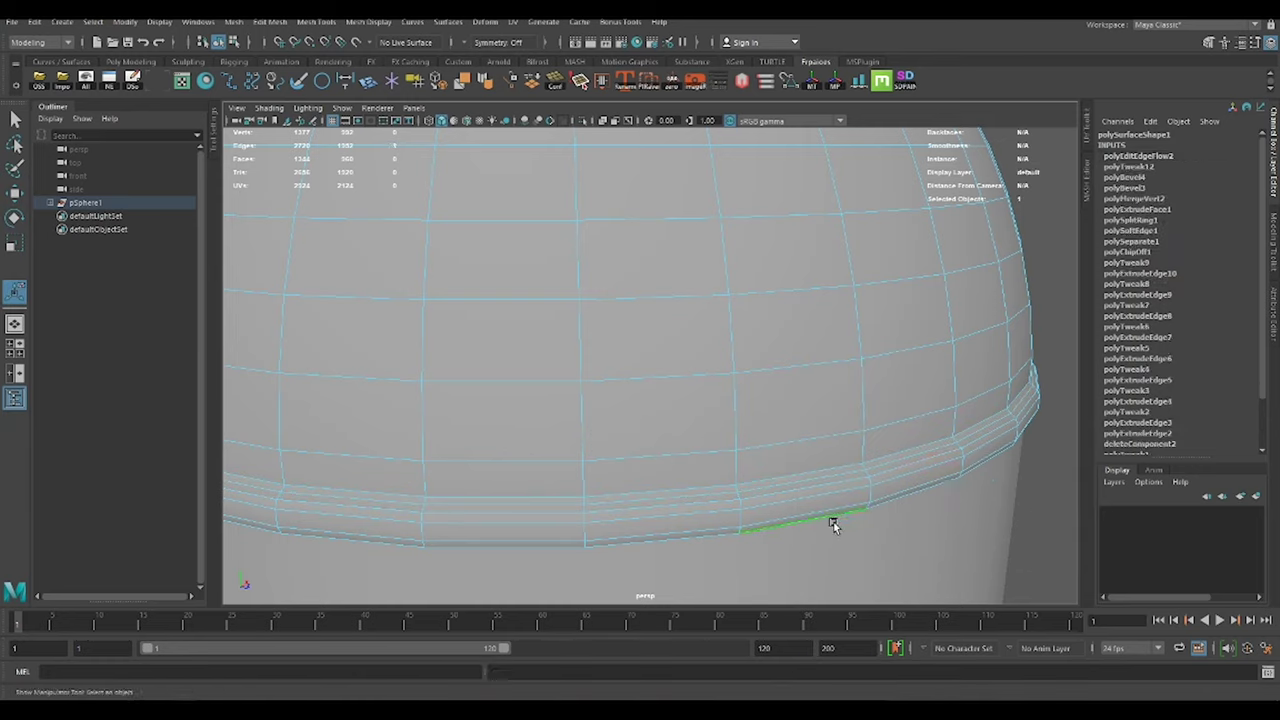
right_click_drag(824, 480, 843, 529, "shift")
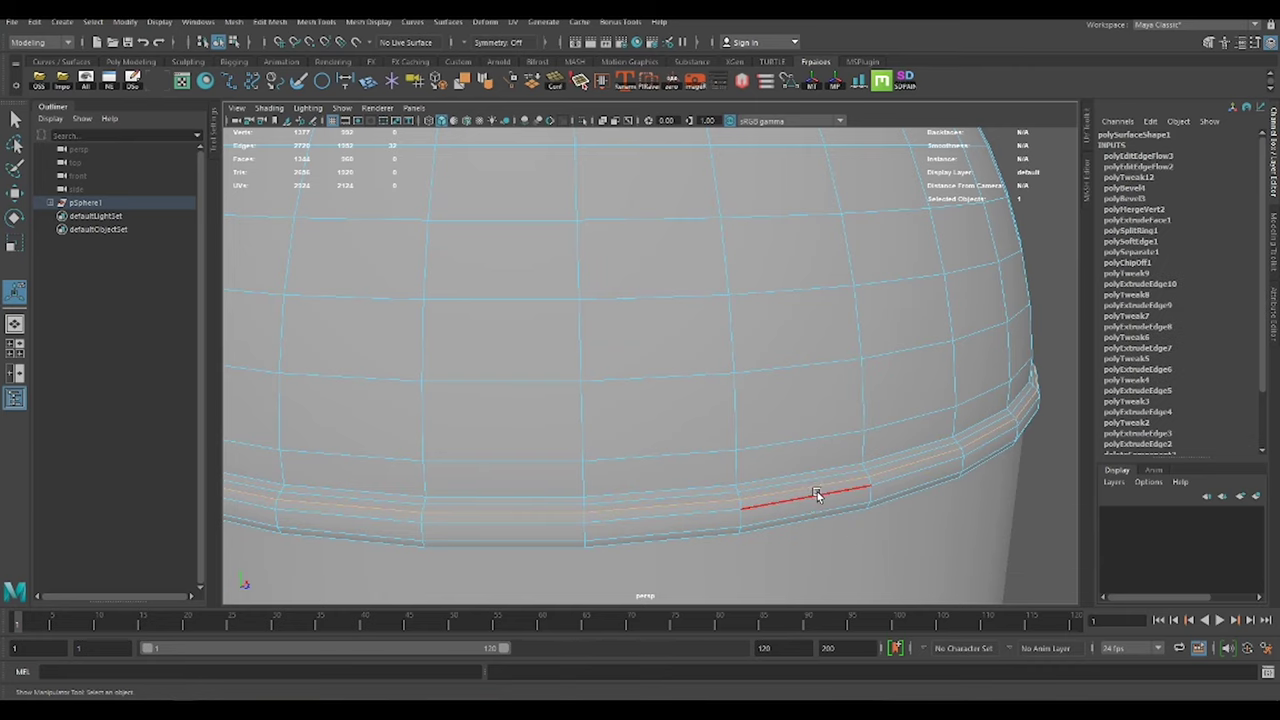
left_click(871, 349)
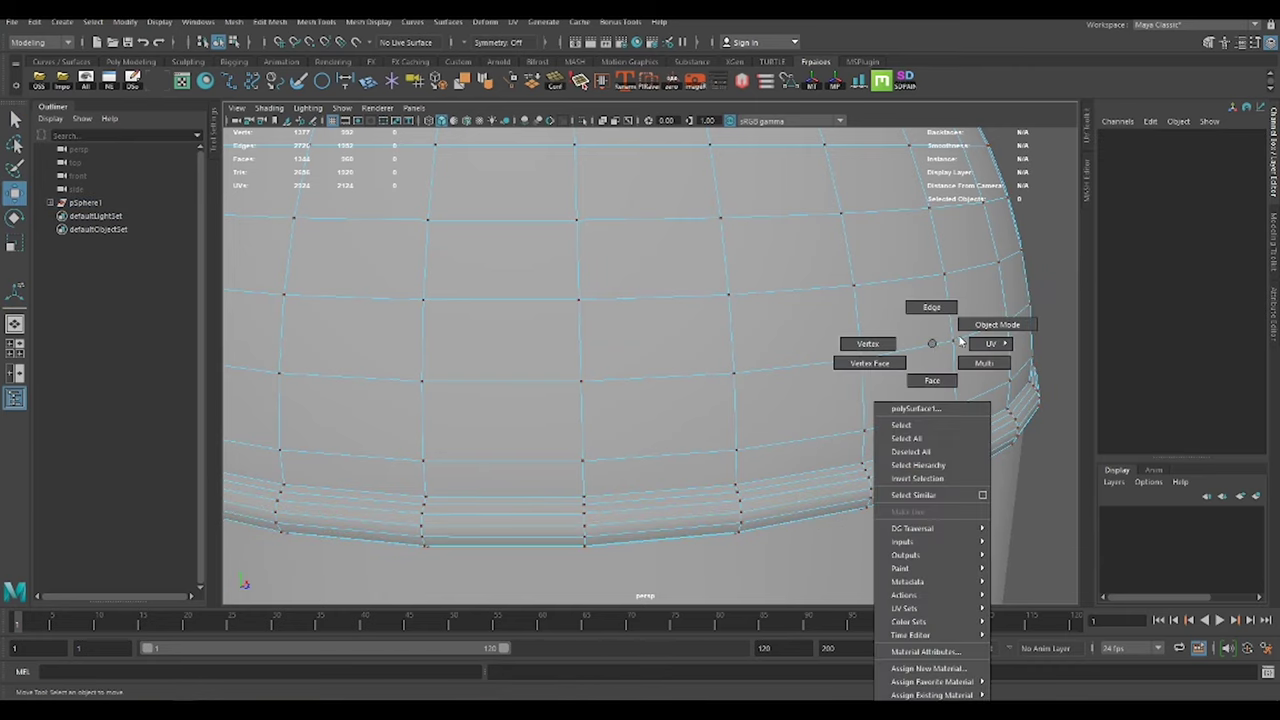
right_click_drag(920, 340, 991, 323)
scroll(688, 277, "down", 5)
Bevel the top rim edges at fraction 0.9, then bevel the outer rim loop.
mouse_move(688, 277)
left_mouse_down("alt")
mouse_move(786, 289)
mouse_move(743, 363)
left_mouse_up("alt")
scroll(786, 289, "up", 3)
scroll(743, 363, "up", 3)
right_click_drag(794, 345, 783, 463)
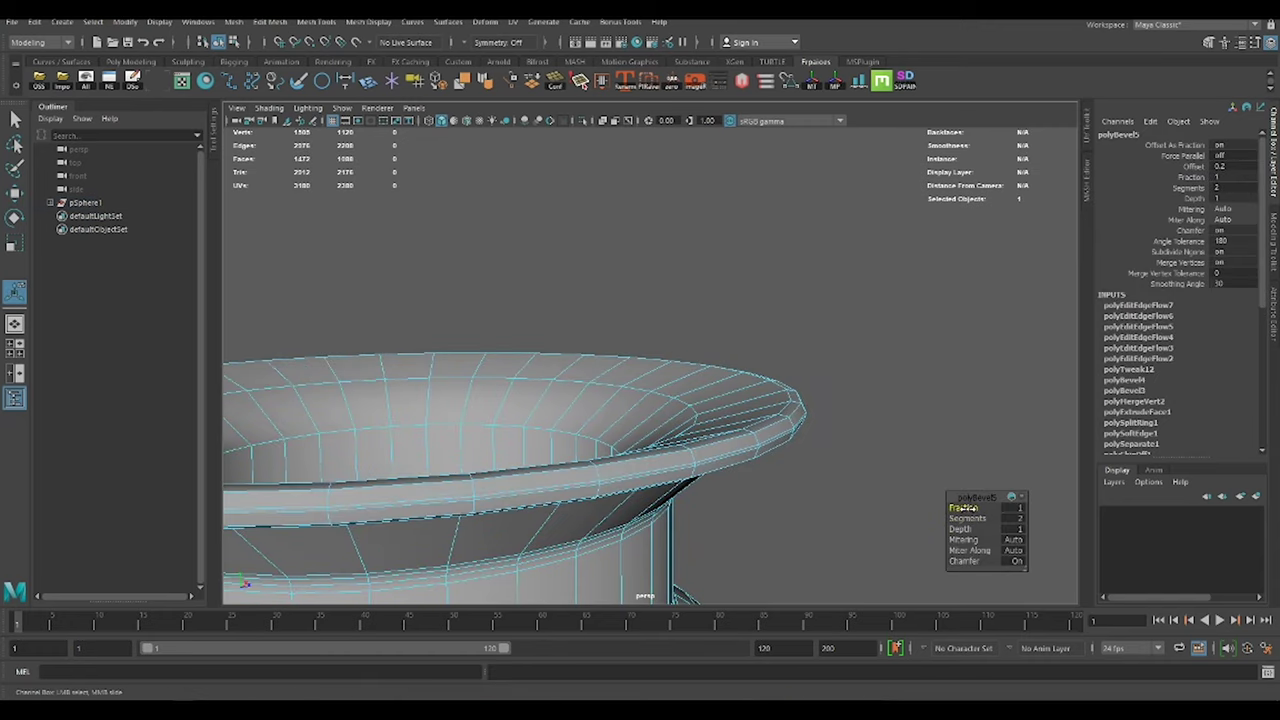
left_click_drag(963, 508, 809, 408)
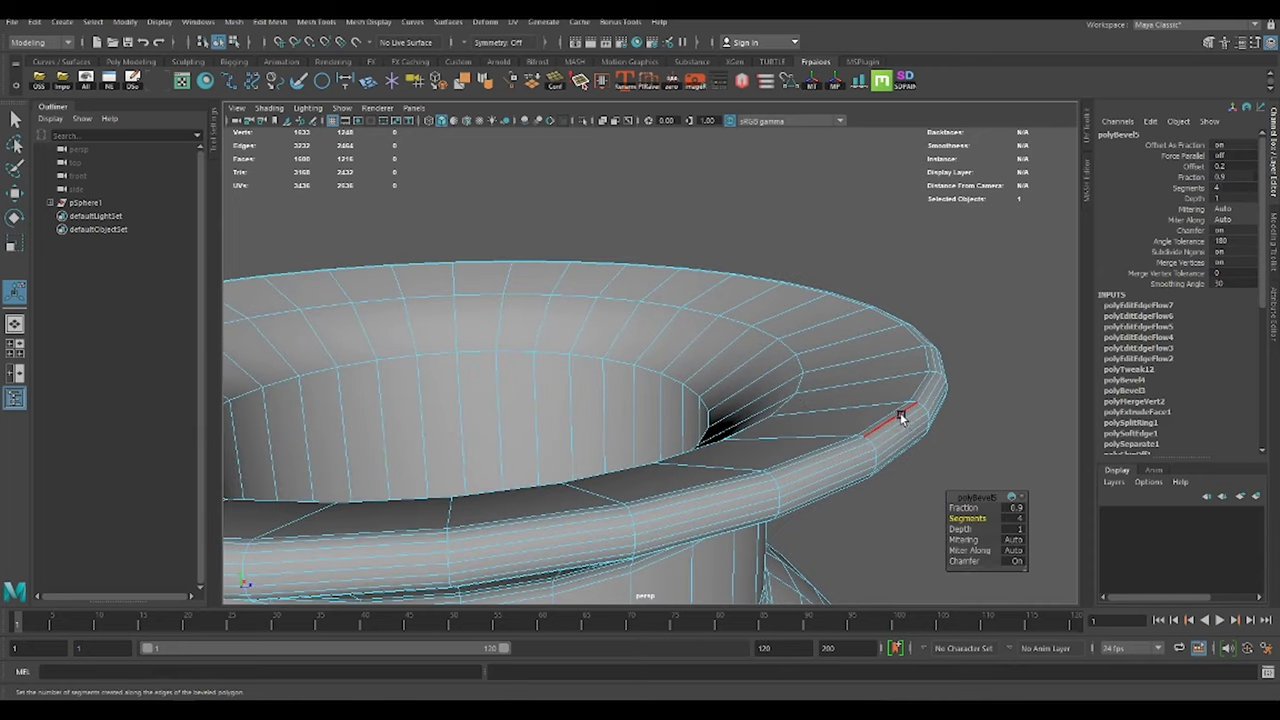
double_click(835, 368)
key("ctrl+b")
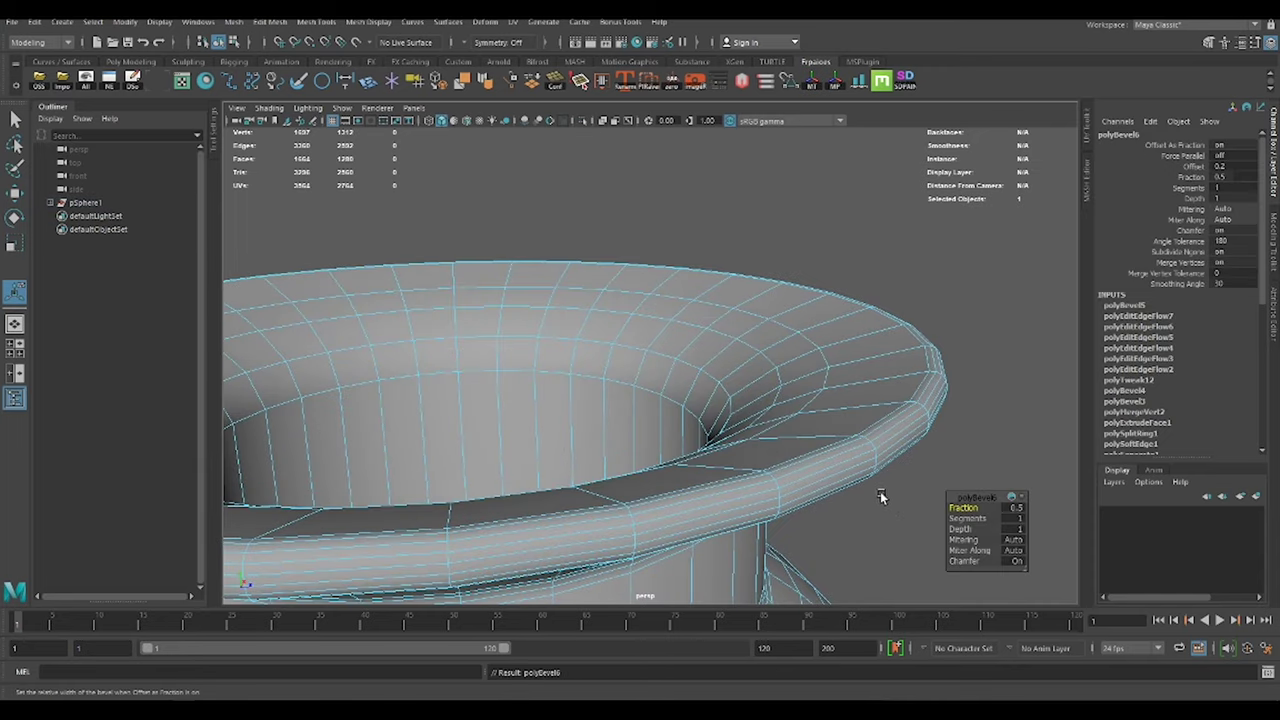
Frame the whole can and preview it as a smoothed surface (display mode 3).
key("F8")
key("f")
key("3")
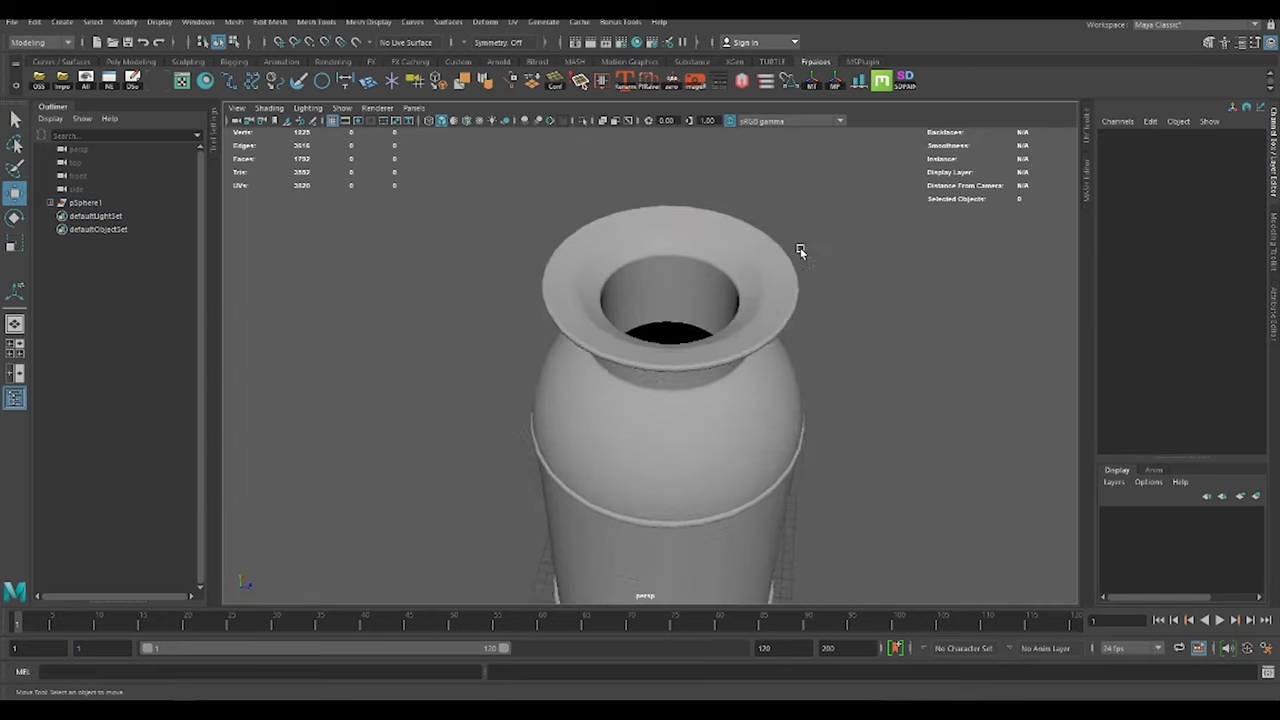
left_click_drag(800, 251, 827, 433, "alt")
Extrude the can's mouth border edges repeatedly to give the rim depth.
left_click(827, 433)
mouse_move(666, 343)
left_mouse_down("alt")
mouse_move(777, 357)
mouse_move(680, 429)
mouse_move(562, 235)
mouse_move(642, 408)
mouse_move(611, 429)
mouse_move(676, 310)
left_mouse_up("alt")
key("ctrl+e")
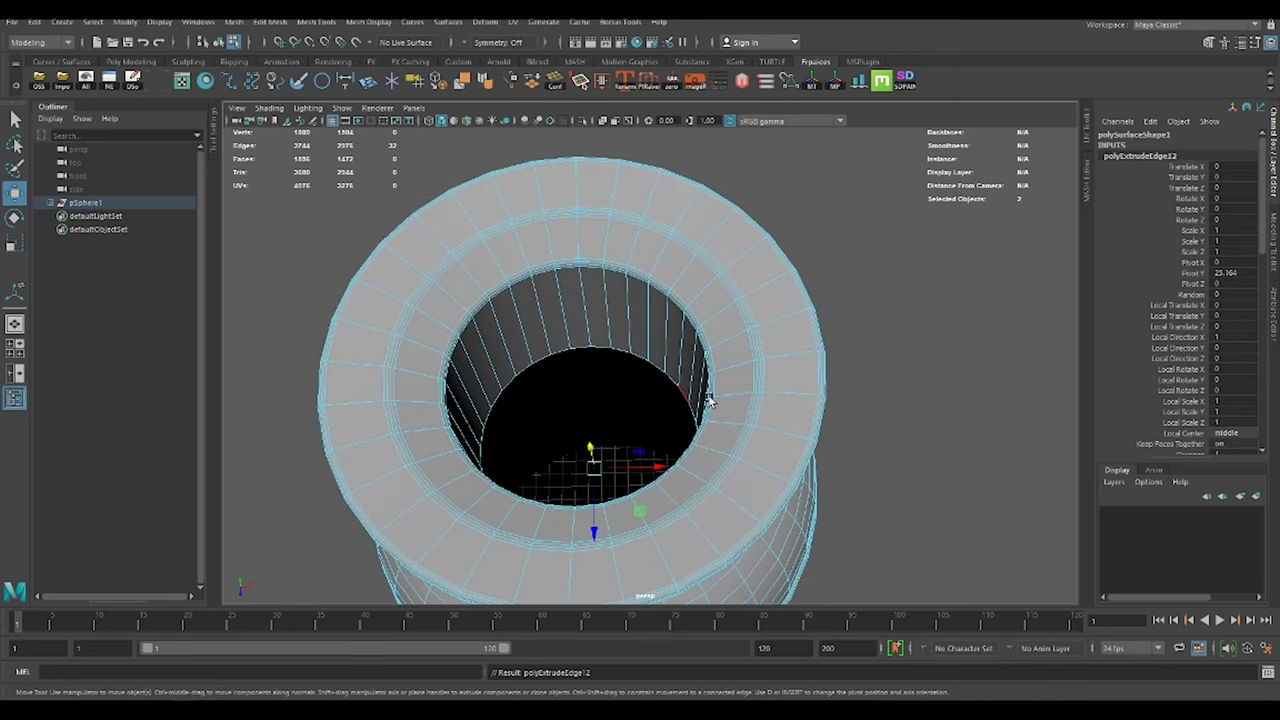
left_click_drag(707, 400, 705, 410)
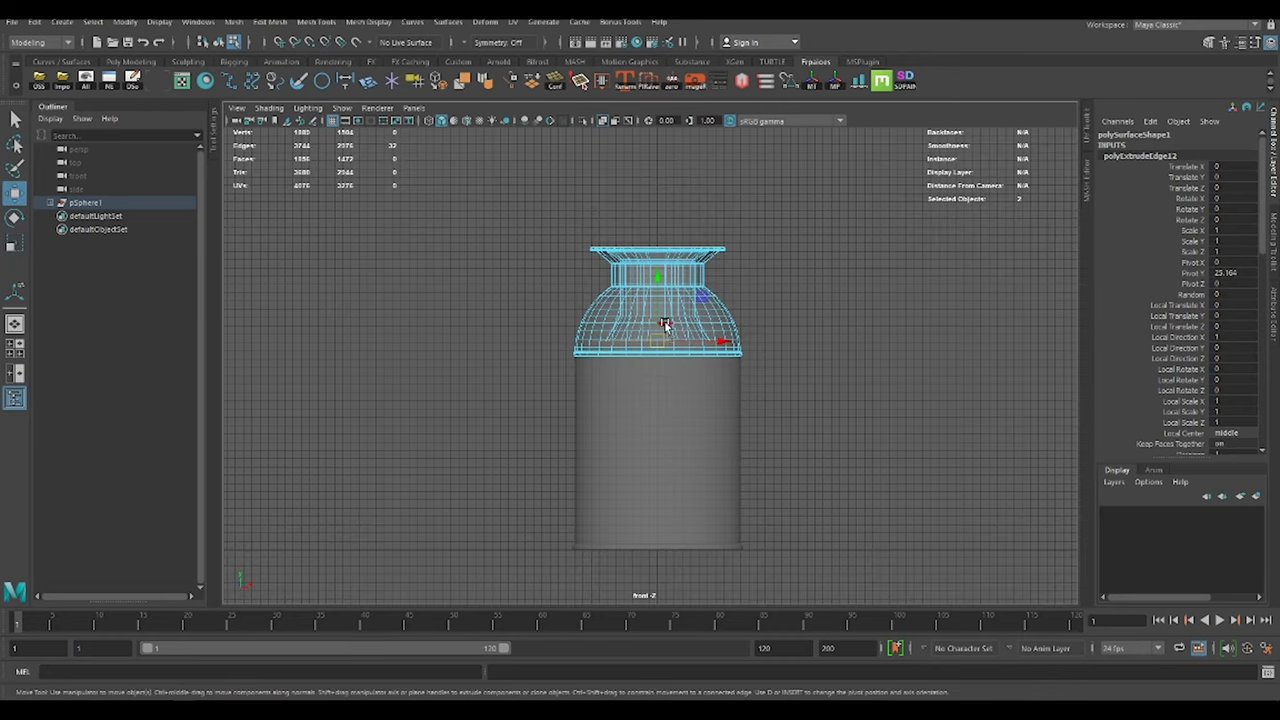
right_click_drag(745, 355, 790, 300, "shift")
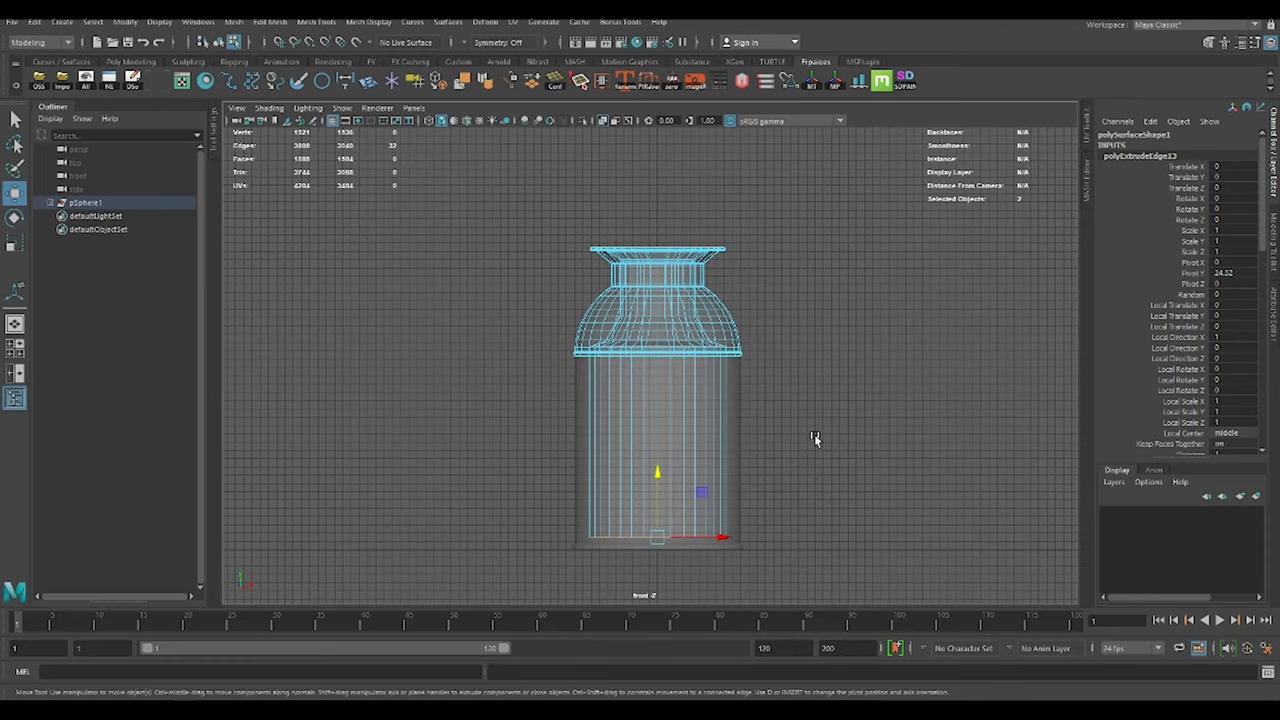
key("ctrl+e")
Select the can and switch between perspective and front views to inspect the rim.
left_click(713, 249)
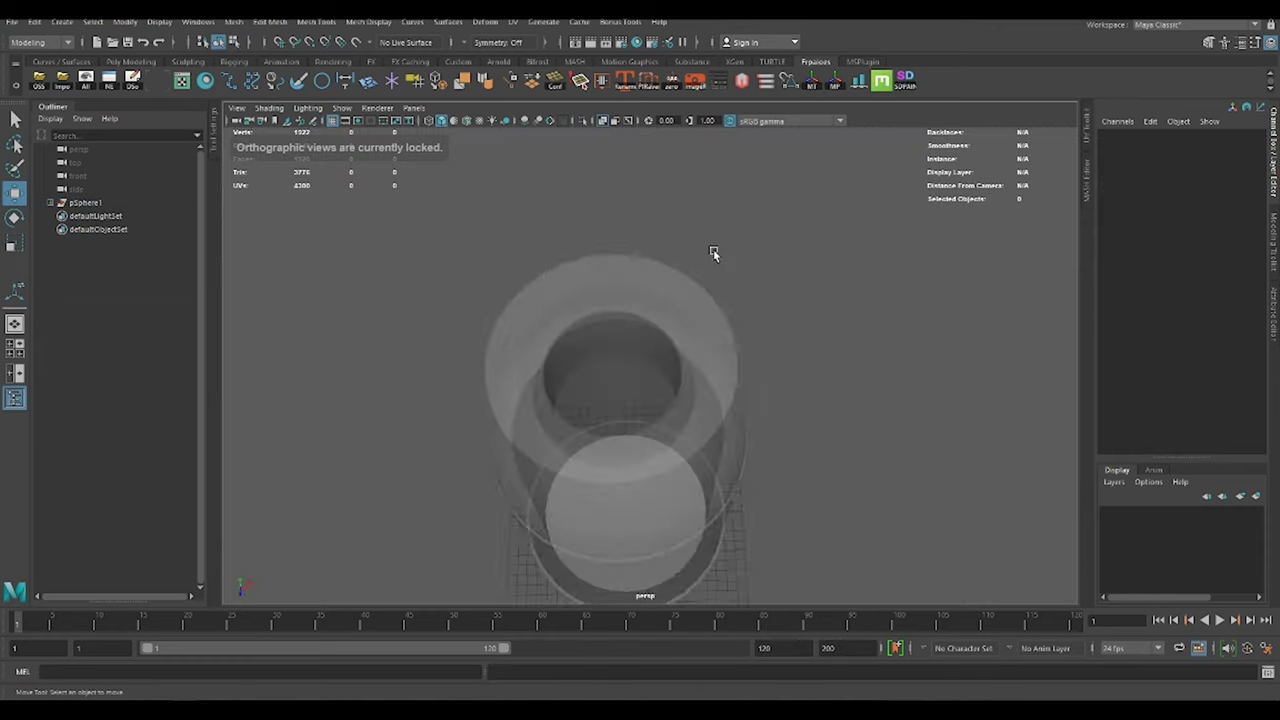
key("space")
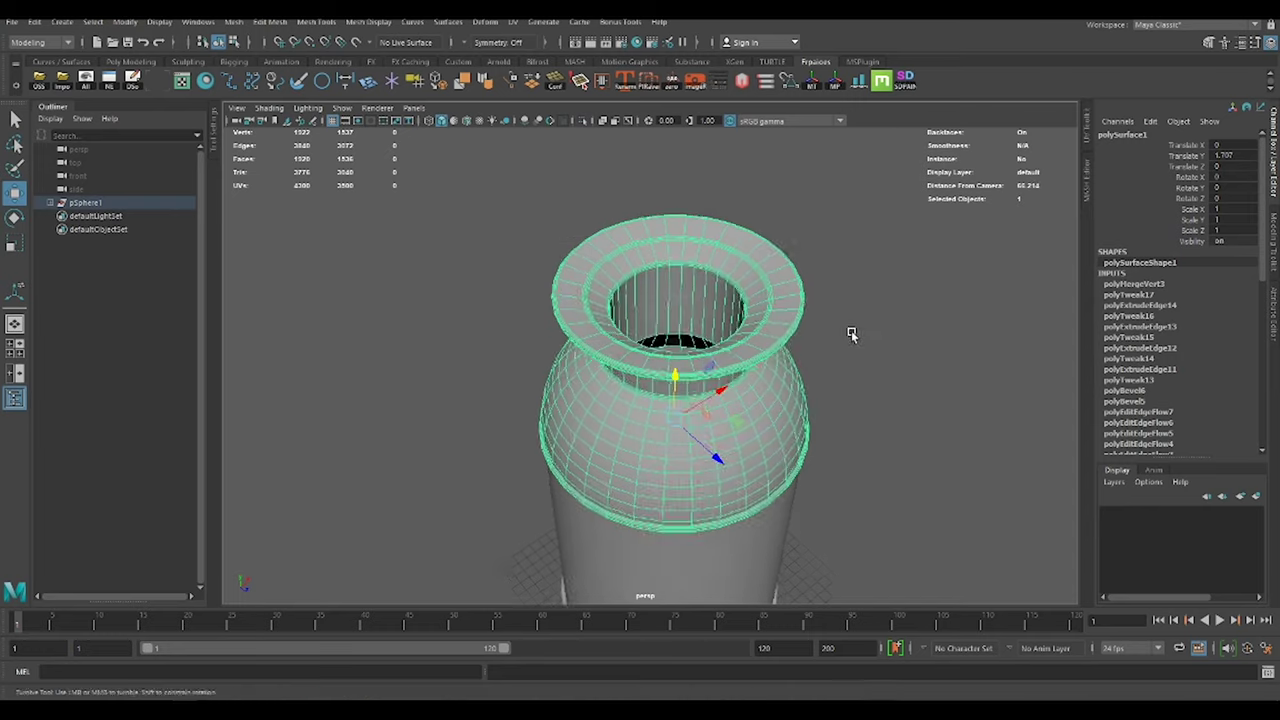
mouse_move(715, 292)
left_mouse_down("alt")
mouse_move(851, 234)
mouse_move(775, 352)
mouse_move(794, 346)
mouse_move(757, 360)
left_mouse_up("alt")
left_click(851, 234)
key("space")
Apply Edit Edge Flow to a side band edge to fit it to the body's curvature.
left_click(735, 390)
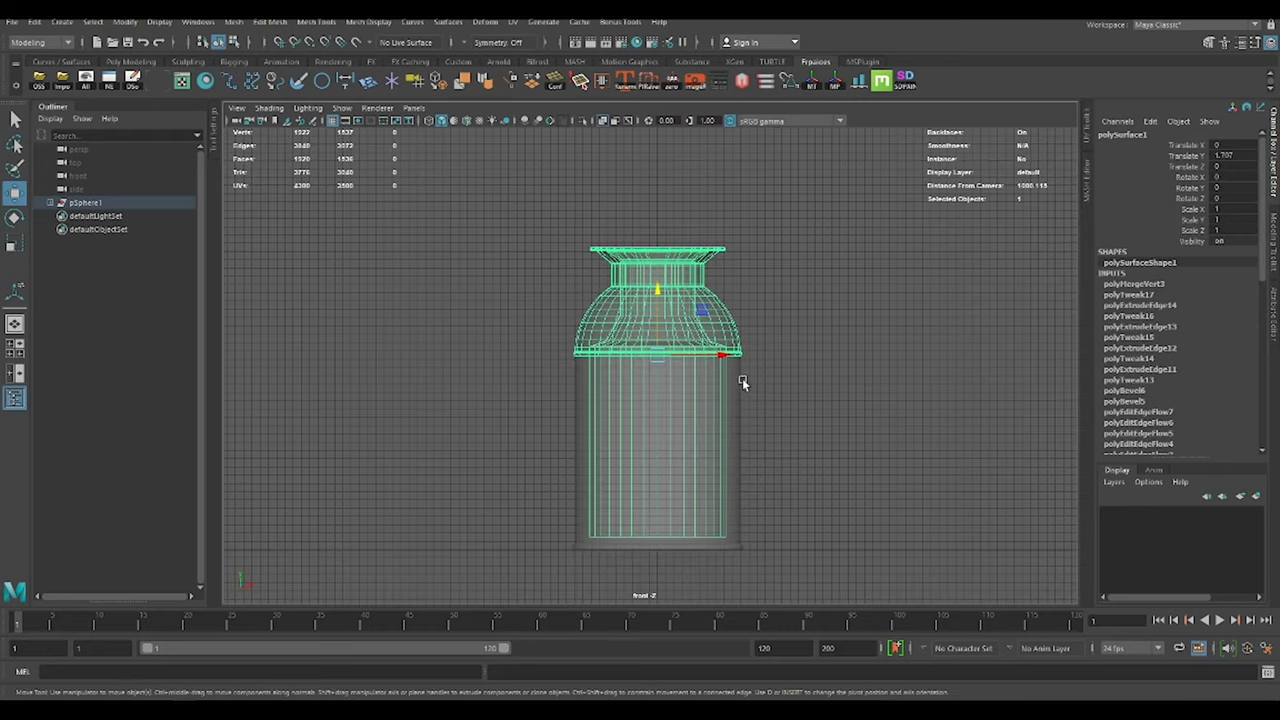
right_click(743, 383)
scroll(917, 354, "up", 5)
left_click(790, 450)
right_click_drag(747, 404, 747, 404, "shift")
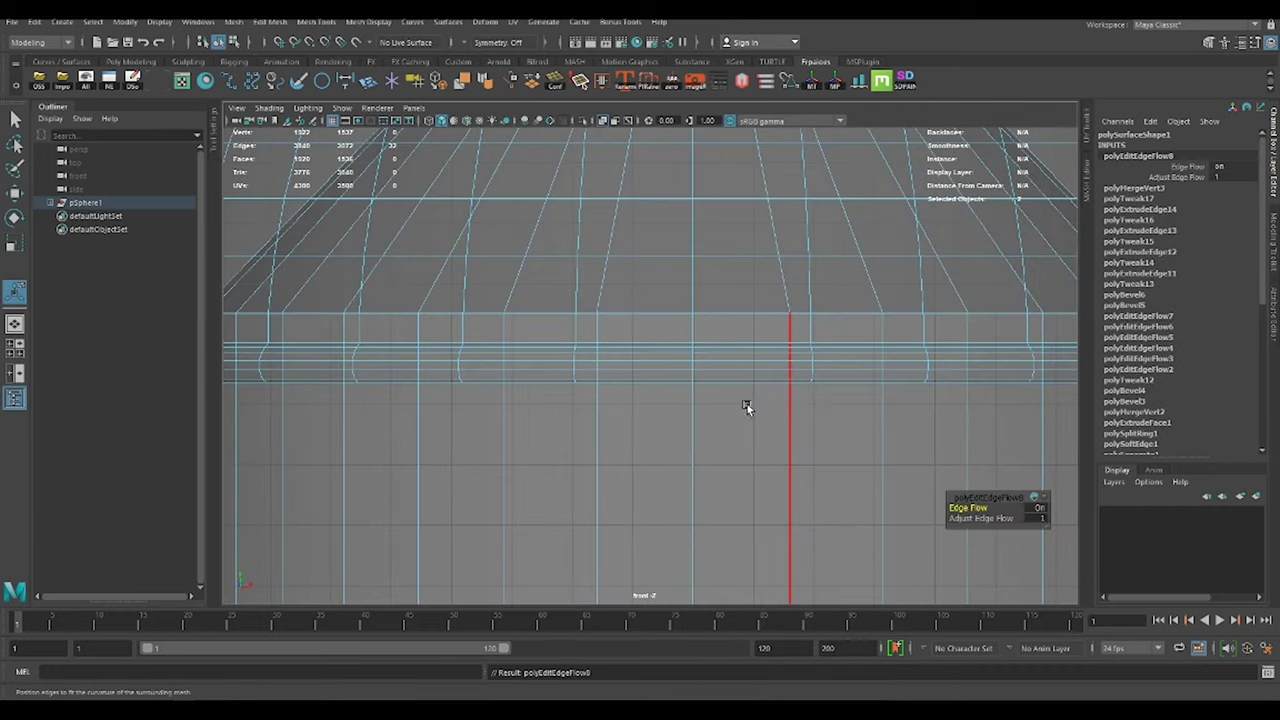
scroll(726, 357, "down", 5)
scroll(708, 337, "down", 3)
left_click(846, 329)
mouse_move(846, 329)
left_mouse_down("alt")
mouse_move(795, 335)
mouse_move(906, 300)
mouse_move(811, 367)
mouse_move(843, 365)
left_mouse_up("alt")
Create a new cylinder, then move, scale up and flatten it beside the can.
right_click(843, 365, "shift")
left_click(772, 364)
key("space")
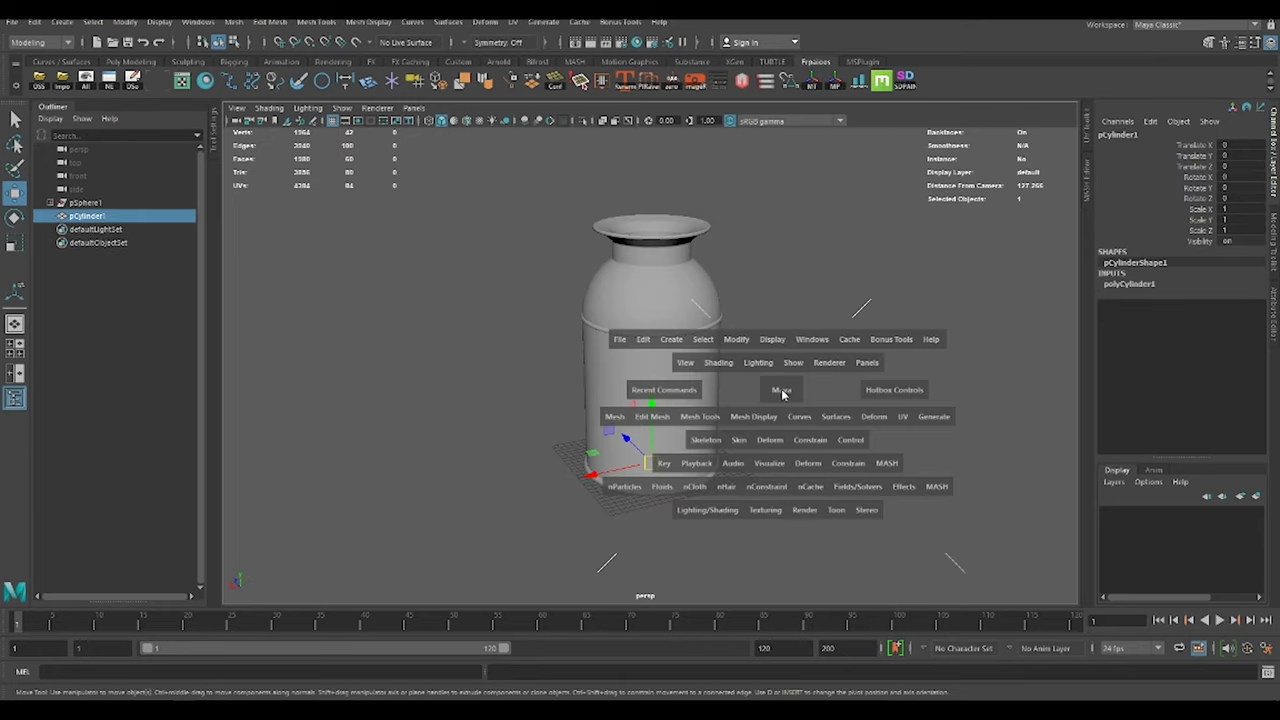
mouse_move(657, 575)
left_mouse_down()
mouse_move(651, 325)
mouse_move(600, 347)
left_mouse_up()
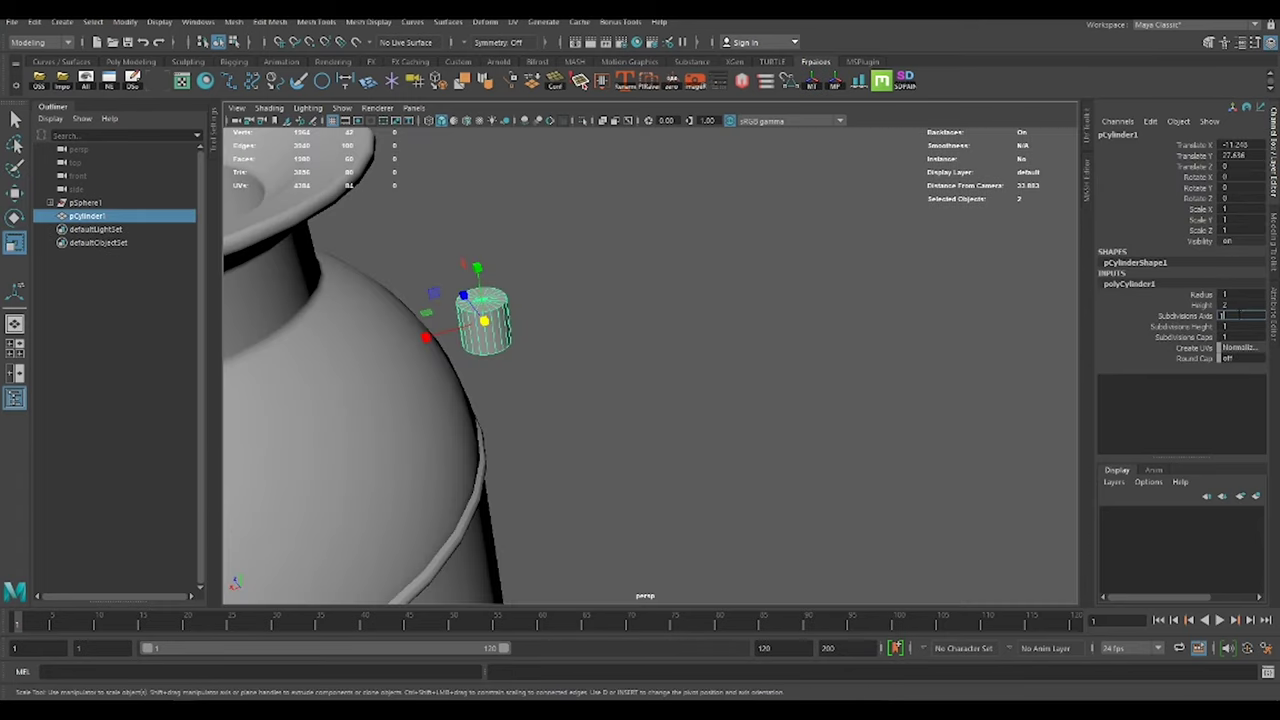
middle_click_drag(553, 322, 660, 309)
mouse_move(660, 309)
left_mouse_down()
mouse_move(486, 323)
mouse_move(706, 390)
mouse_move(757, 386)
mouse_move(663, 347)
left_mouse_up()
scroll(491, 357, "down", 3)
Delete the cylinder's caps and a section of its ring, then extrude the open border edges.
right_click_drag(663, 347, 697, 373, "ctrl")
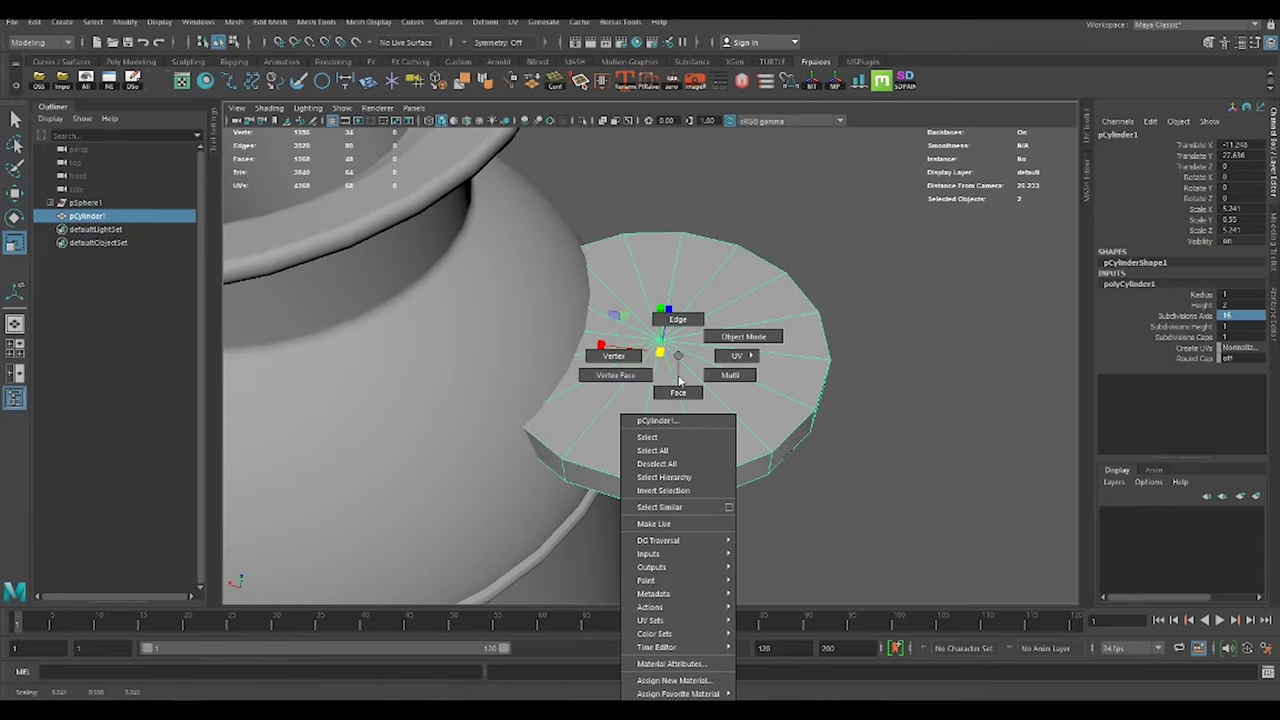
key("Delete")
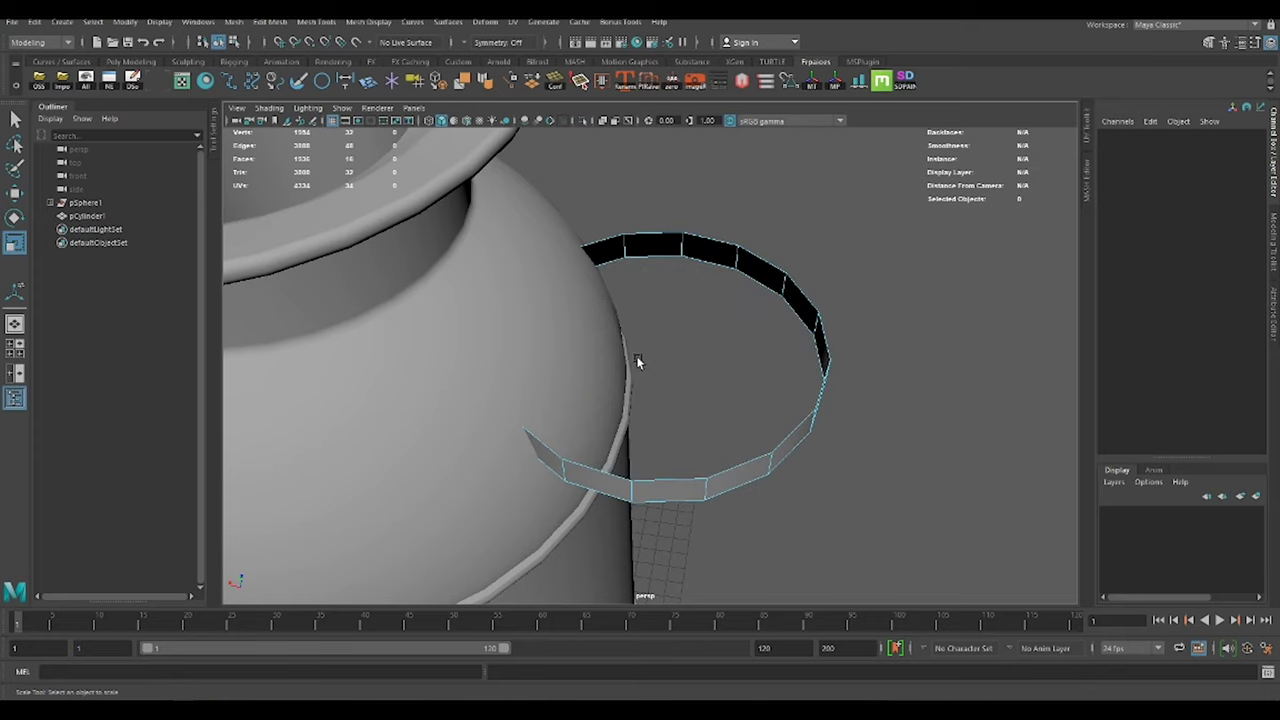
left_click_drag(595, 250, 622, 190)
key("Delete")
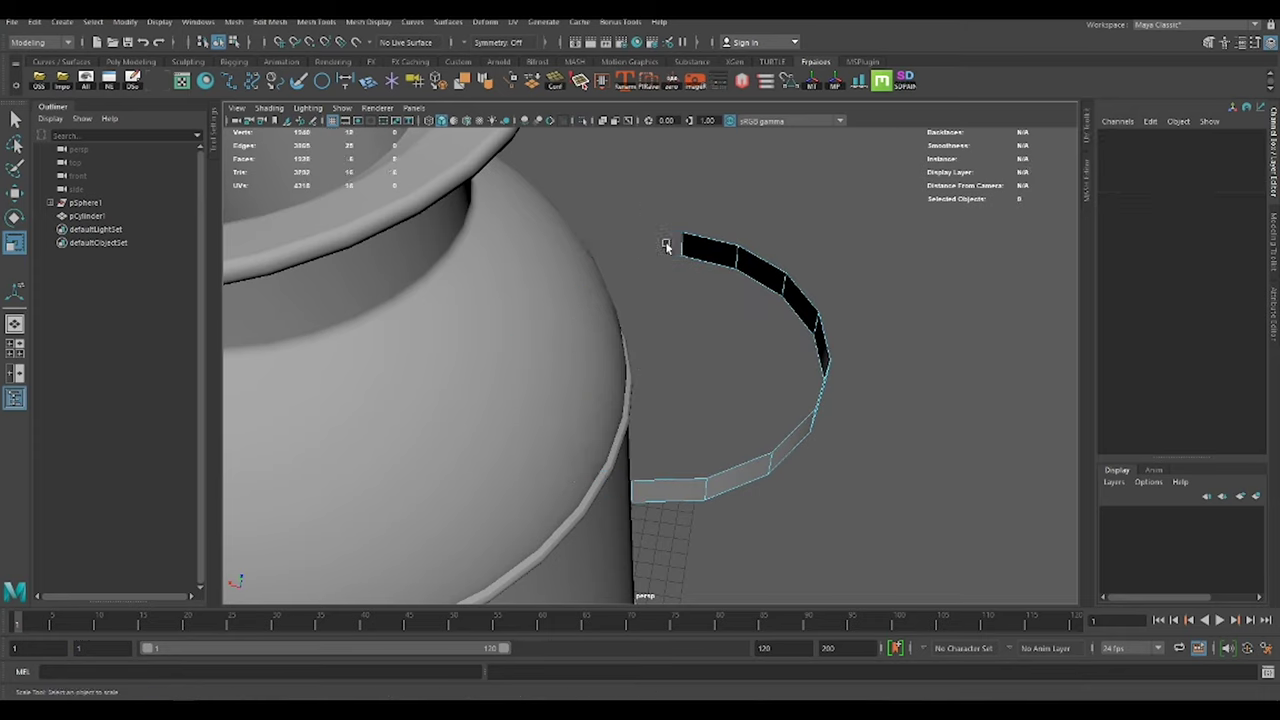
double_click(703, 247)
key("ctrl+e")
Pull the extruded edges outward to lengthen the handle strip.
left_click_drag(660, 355, 536, 294)
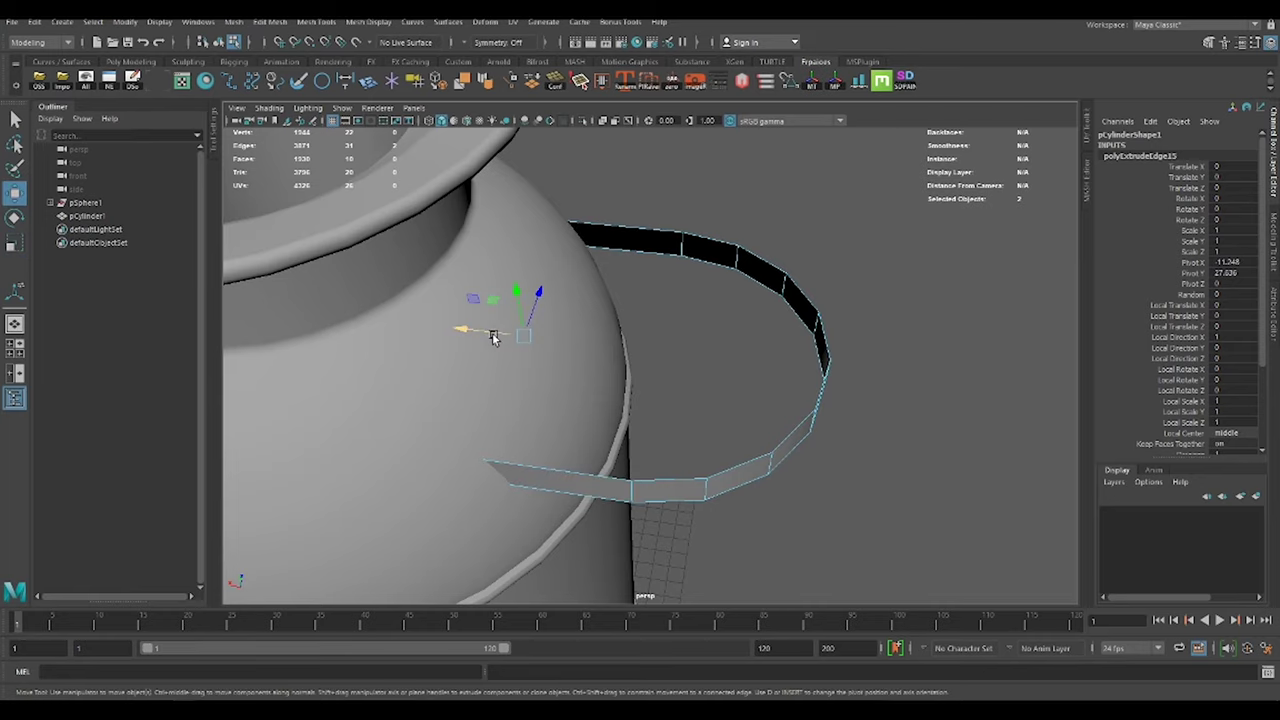
key("F8")
mouse_move(538, 350)
left_mouse_down("alt")
mouse_move(620, 343)
mouse_move(560, 360)
left_mouse_up("alt")
Move, tilt about 30 degrees, raise and shrink the handle to seat it against the can's shoulder.
left_click_drag(648, 360, 680, 366)
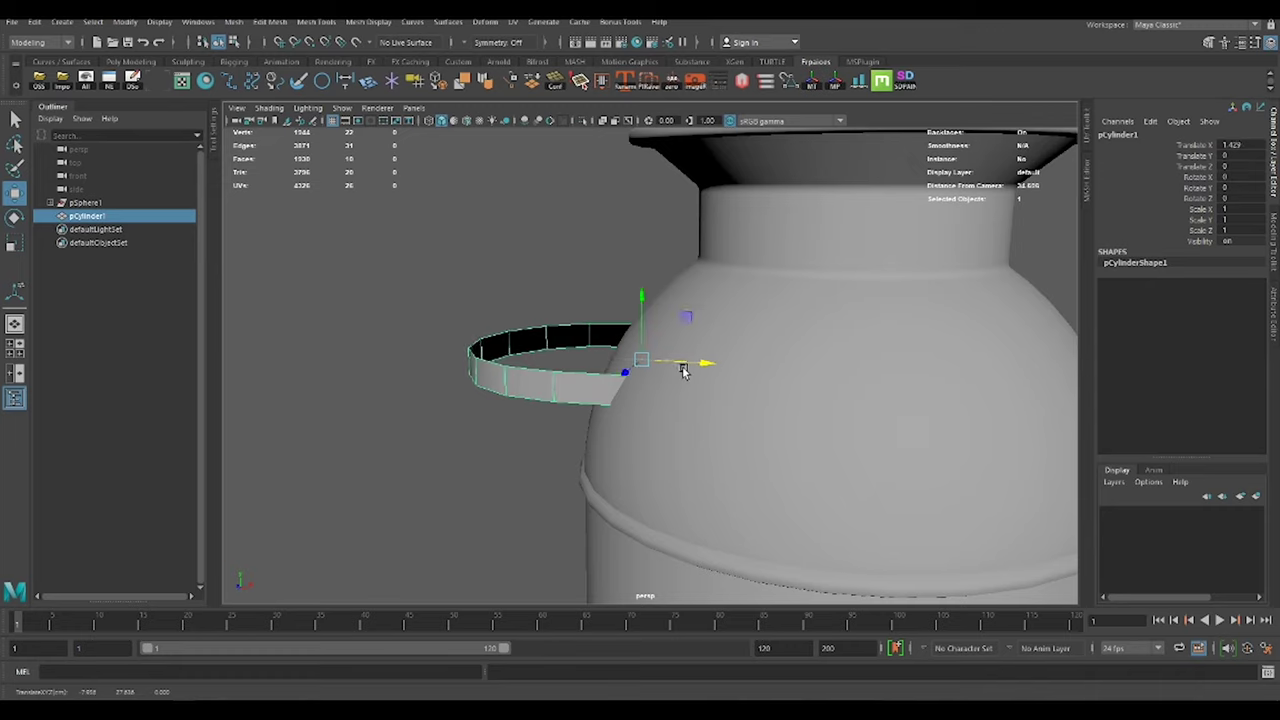
key("e")
key("w")
mouse_move(694, 323)
left_mouse_down()
mouse_move(740, 357)
mouse_move(676, 316)
left_mouse_up()
middle_click_drag(676, 316, 679, 289)
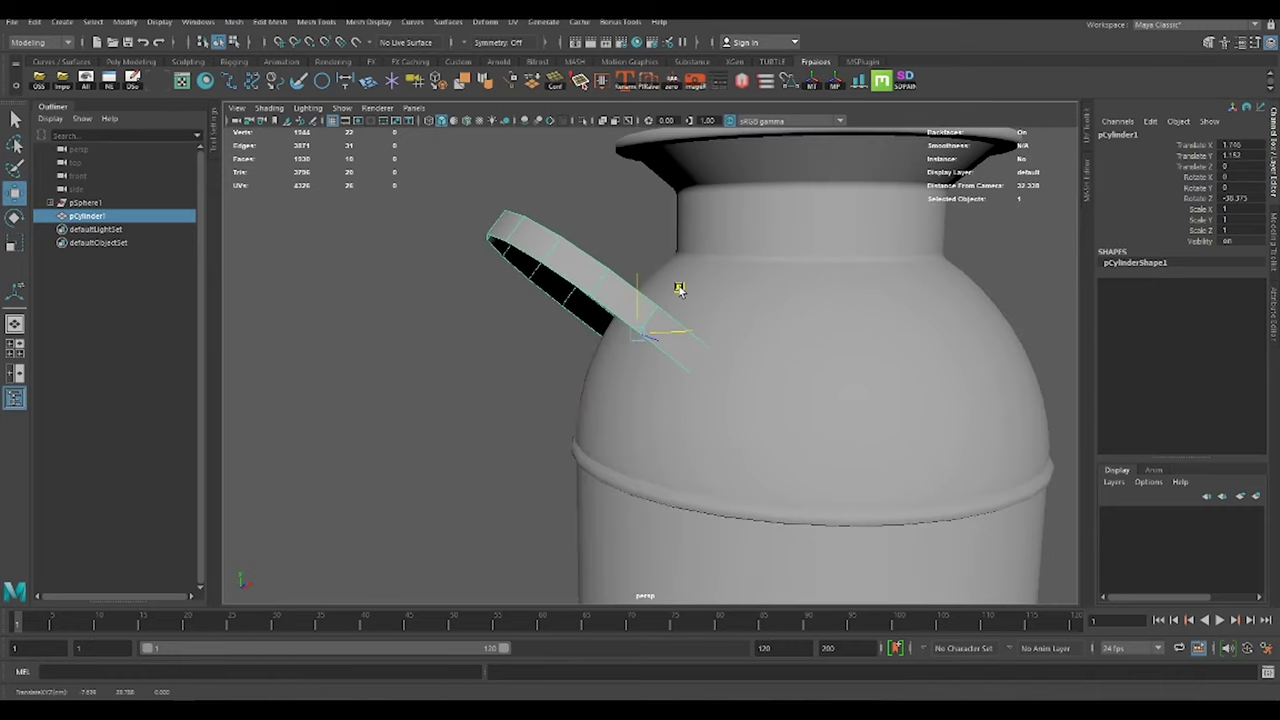
middle_click_drag(590, 338, 582, 342)
mouse_move(582, 342)
left_mouse_down("alt")
mouse_move(520, 300)
mouse_move(490, 142)
mouse_move(600, 300)
mouse_move(646, 341)
left_mouse_up("alt")
key("w")
middle_click_drag(646, 341, 674, 233)
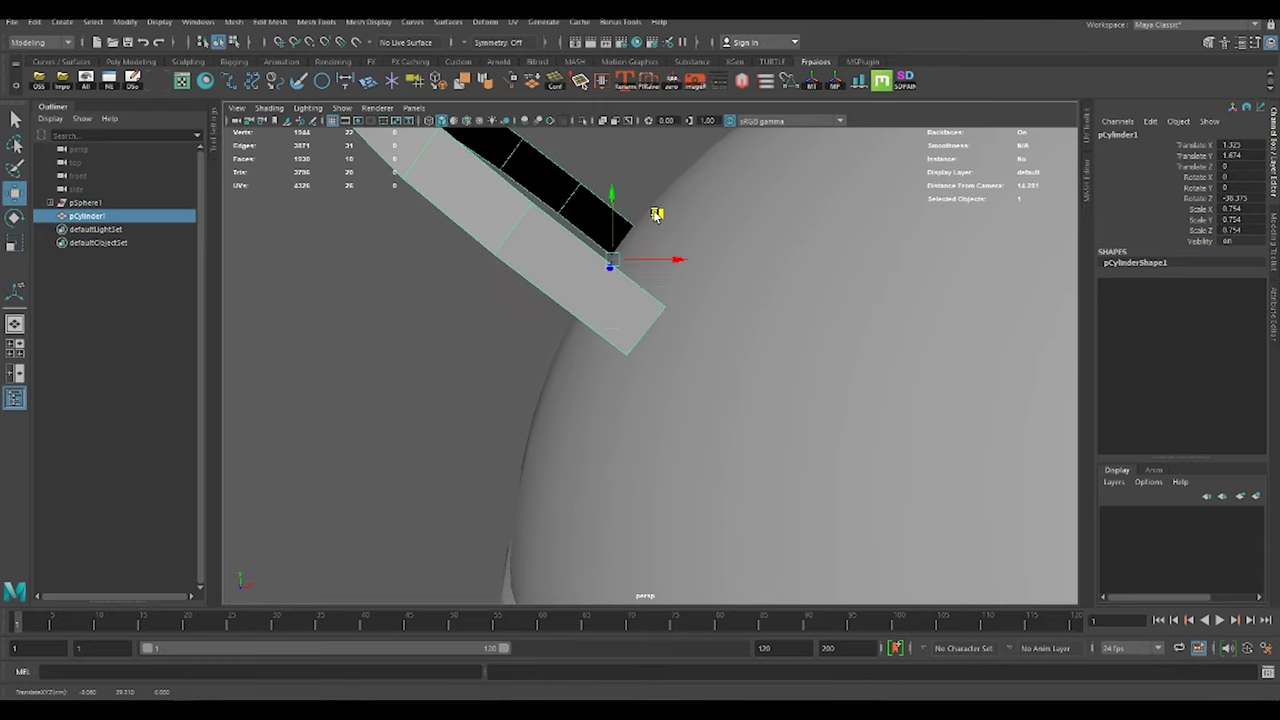
key("e")
left_click_drag(655, 214, 657, 213)
Extrude the handle's end edge to extend the arc further.
scroll(750, 290, "down", 5)
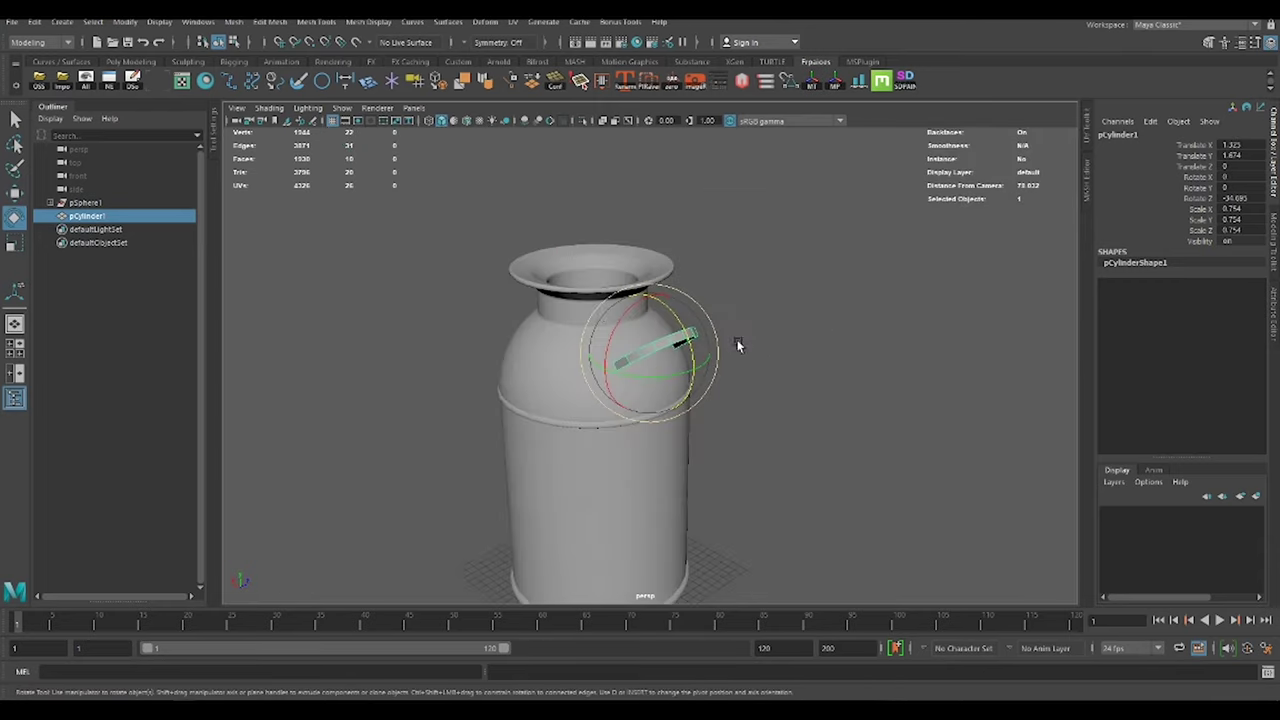
left_click_drag(737, 346, 651, 423, "alt")
scroll(651, 423, "up", 5)
scroll(658, 316, "down", 2)
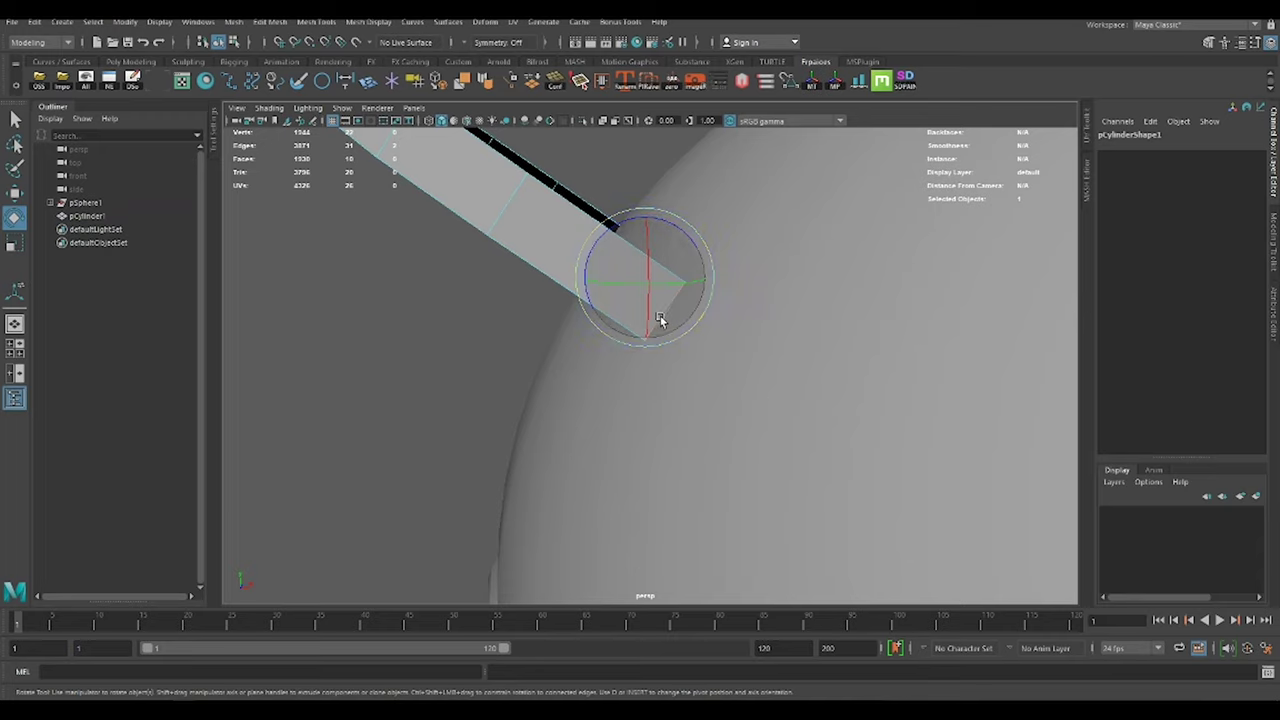
left_click_drag(657, 320, 547, 346, "alt")
key("ctrl+e")
key("w")
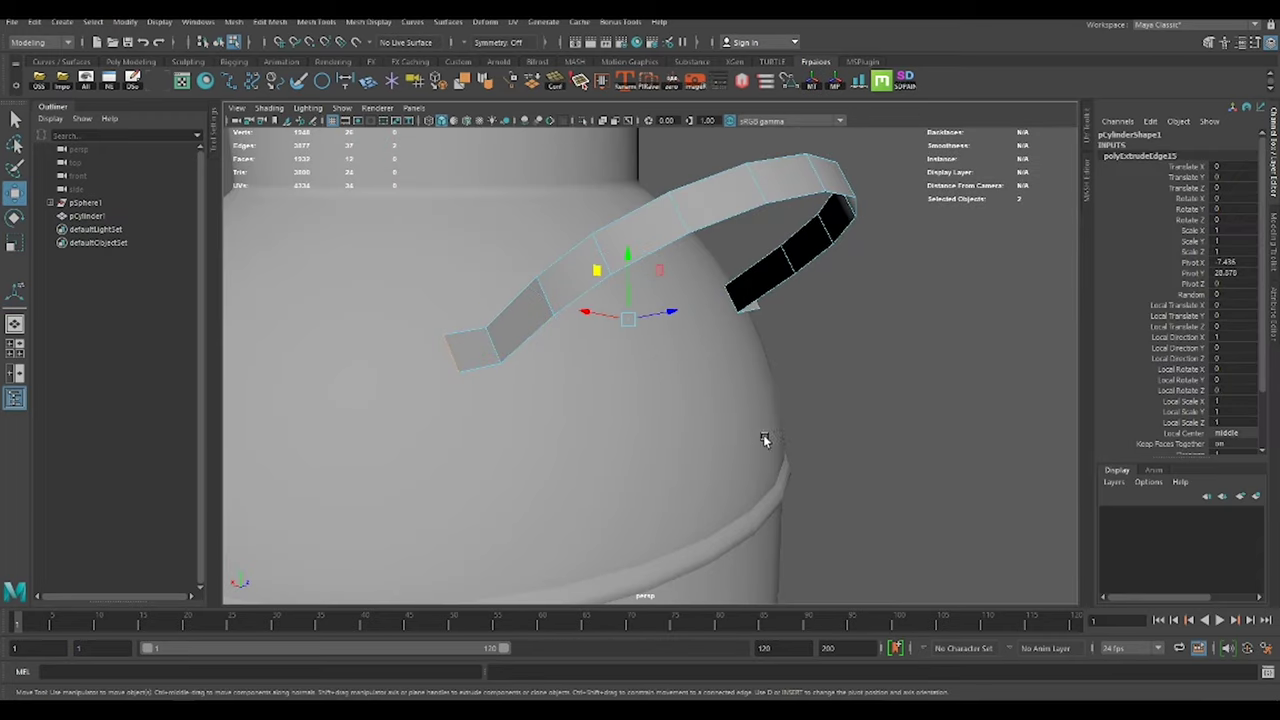
mouse_move(763, 437)
left_mouse_down("alt")
mouse_move(615, 338)
mouse_move(680, 400)
left_mouse_up("alt")
Extrude the handle's face loop to give the strip 0.3 thickness.
double_click(614, 320)
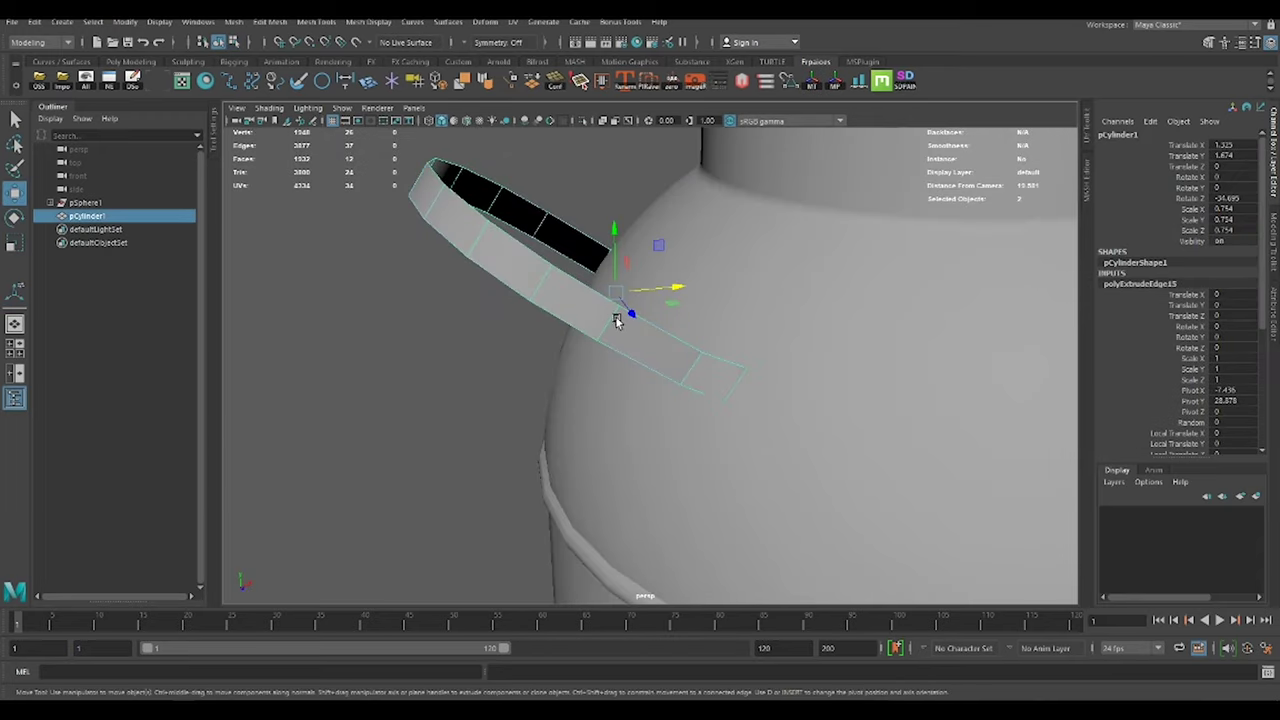
key("ctrl+e")
mouse_move(987, 505)
left_mouse_down()
mouse_move(743, 429)
mouse_move(970, 485)
mouse_move(962, 506)
mouse_move(838, 396)
left_mouse_up()
Add lengthwise connecting edge cuts along the handle strip.
left_click(439, 375)
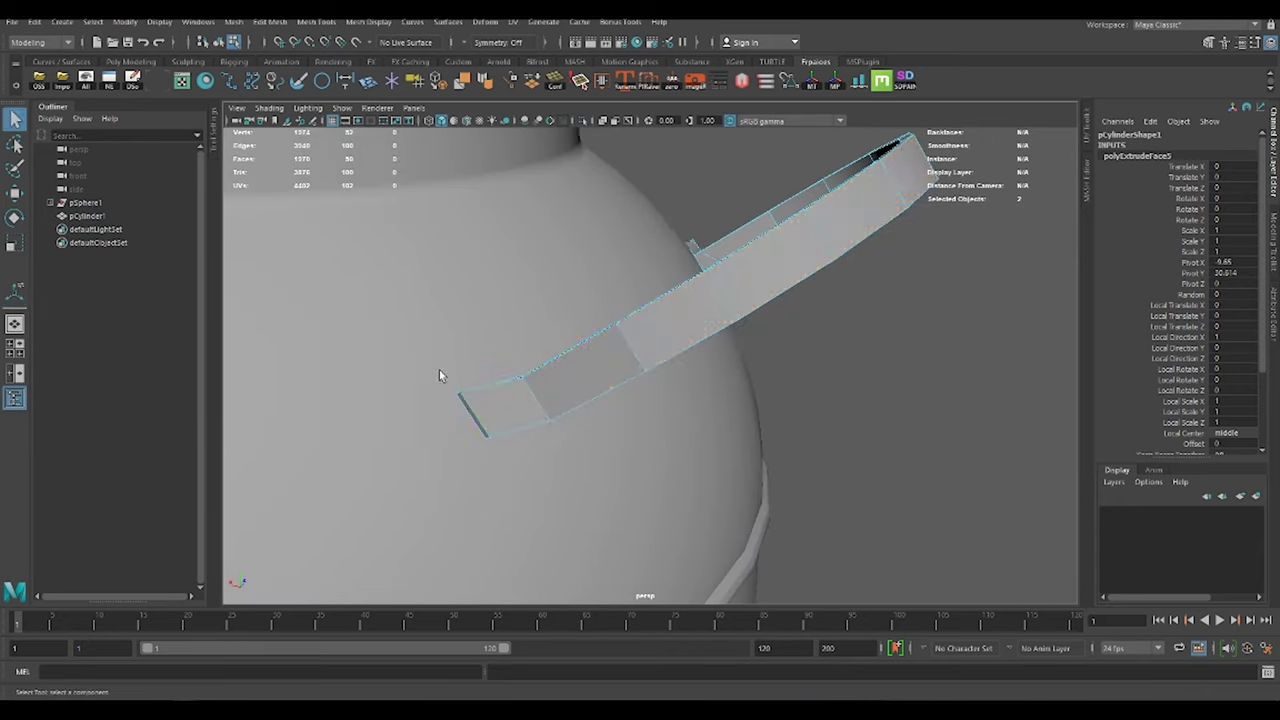
mouse_move(439, 375)
left_mouse_down("alt")
mouse_move(709, 438)
mouse_move(943, 391)
left_mouse_up("alt")
left_click_drag(943, 391, 818, 271)
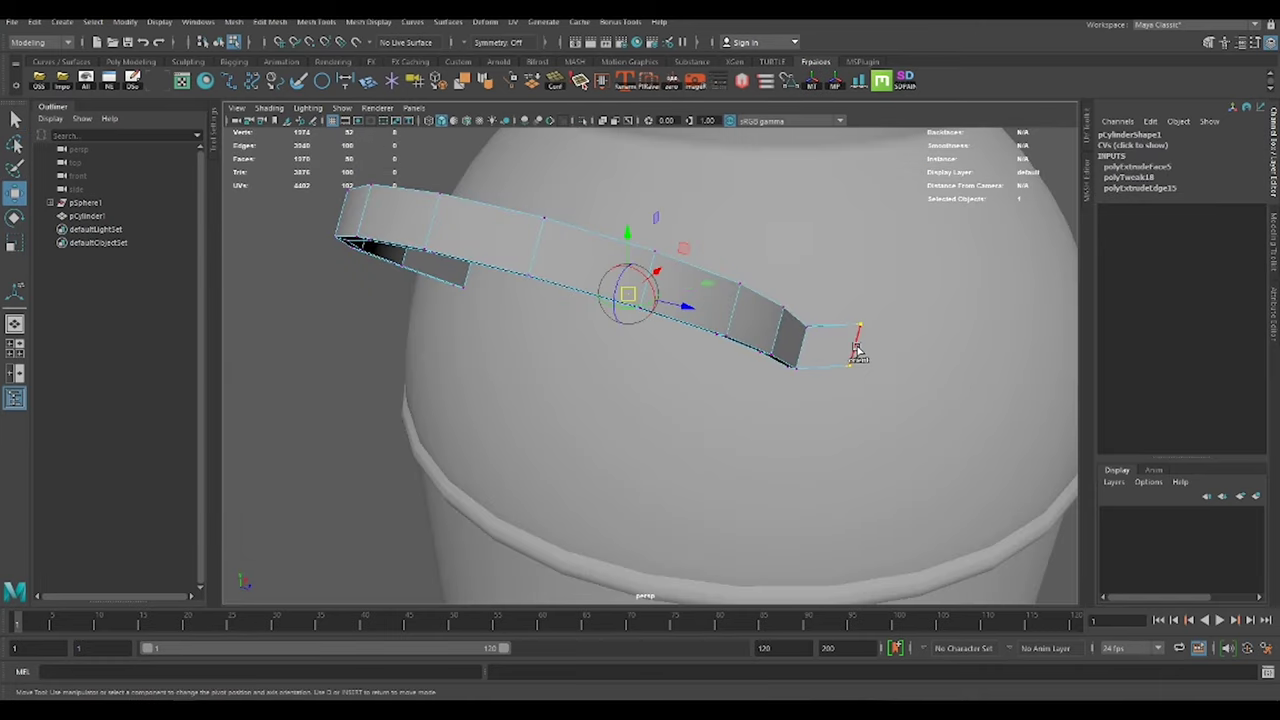
mouse_move(632, 250)
left_mouse_down("alt")
mouse_move(780, 277)
mouse_move(757, 354)
mouse_move(586, 357)
mouse_move(671, 378)
left_mouse_up("alt")
key("F8")
key("F10")
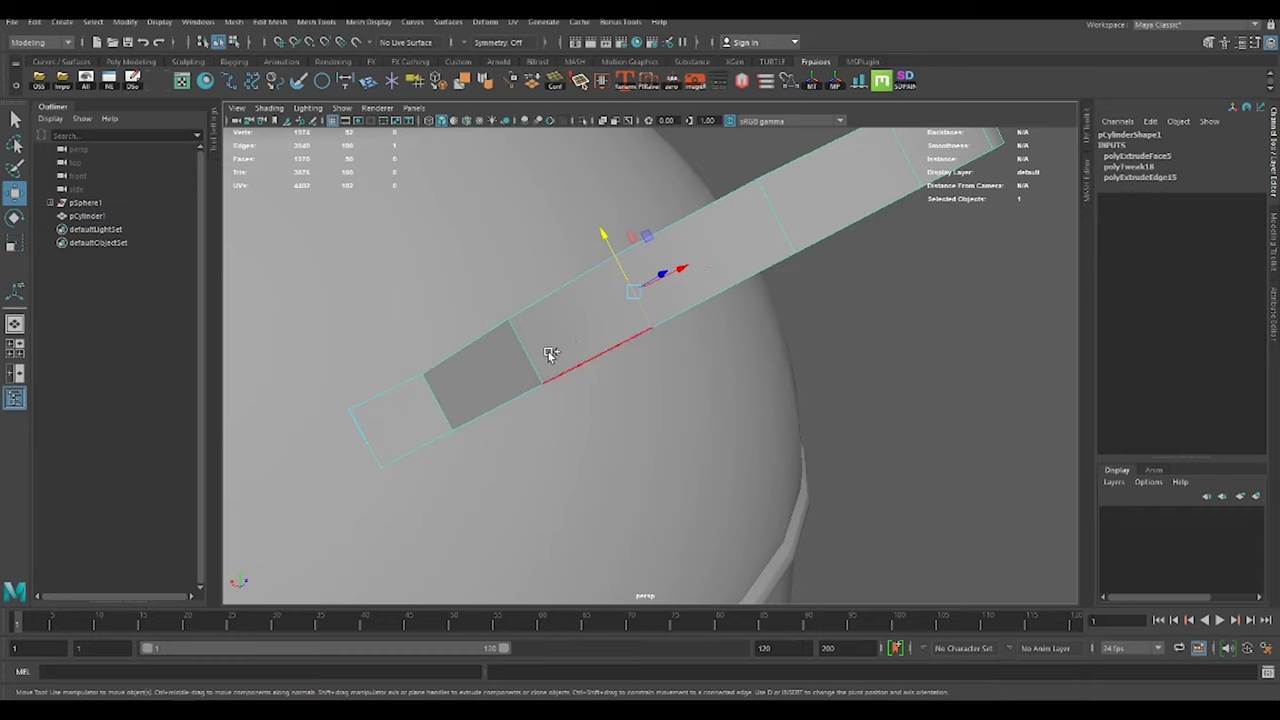
right_click_drag(619, 311, 621, 440, "shift")
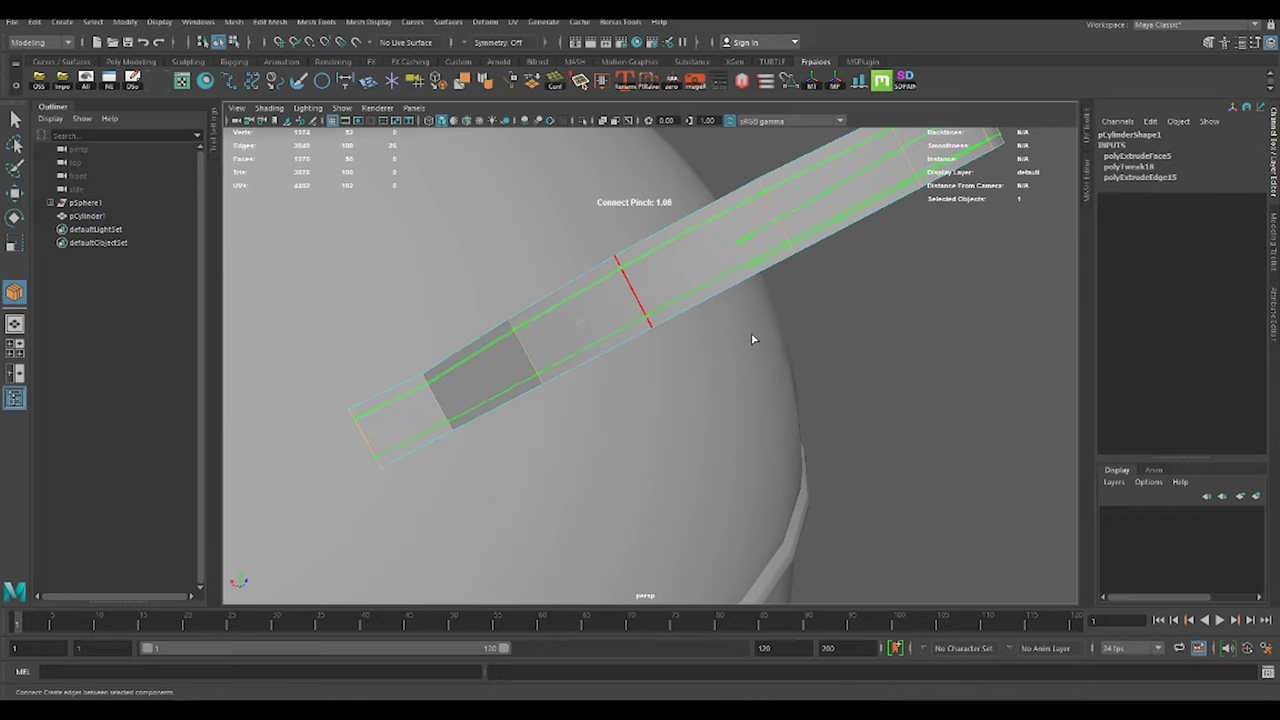
key("w")
Select a strip of handle faces and extrude them into a raised ridge.
mouse_move(643, 300)
left_mouse_down("alt")
mouse_move(610, 350)
mouse_move(717, 297)
mouse_move(809, 343)
mouse_move(535, 333)
left_mouse_up("alt")
key("F11")
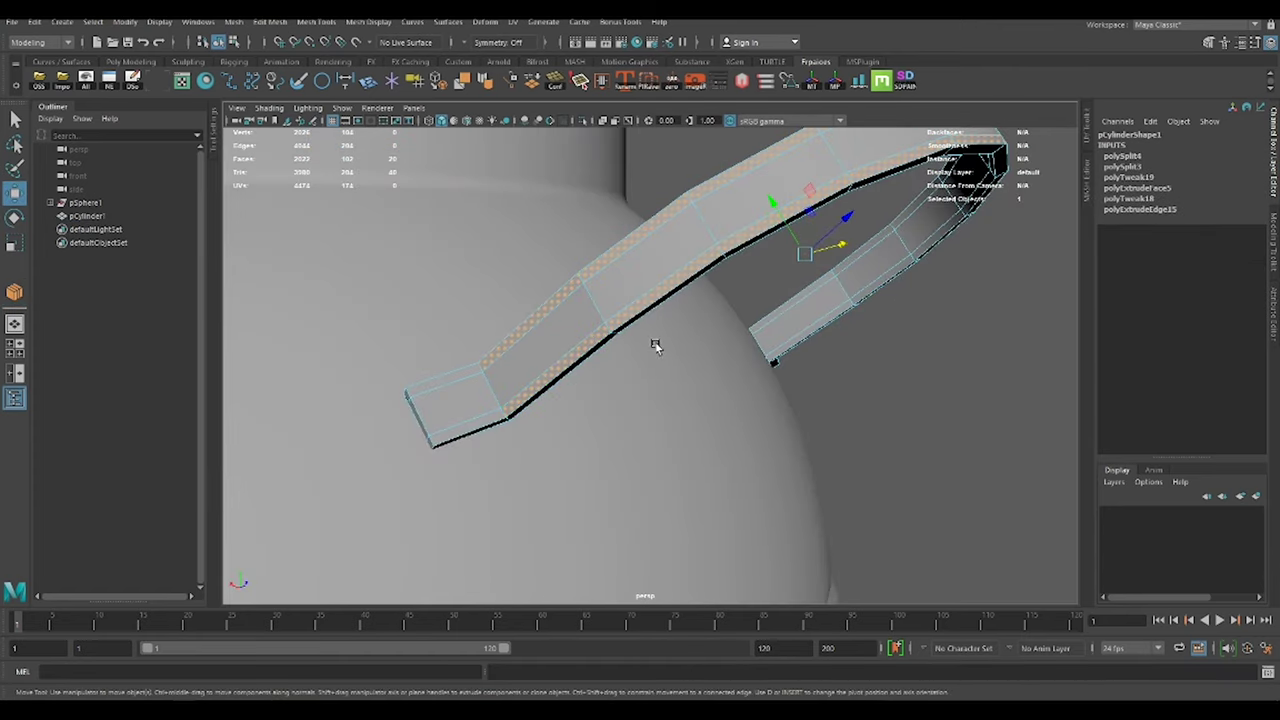
left_click(495, 418, "shift")
key("ctrl+e")
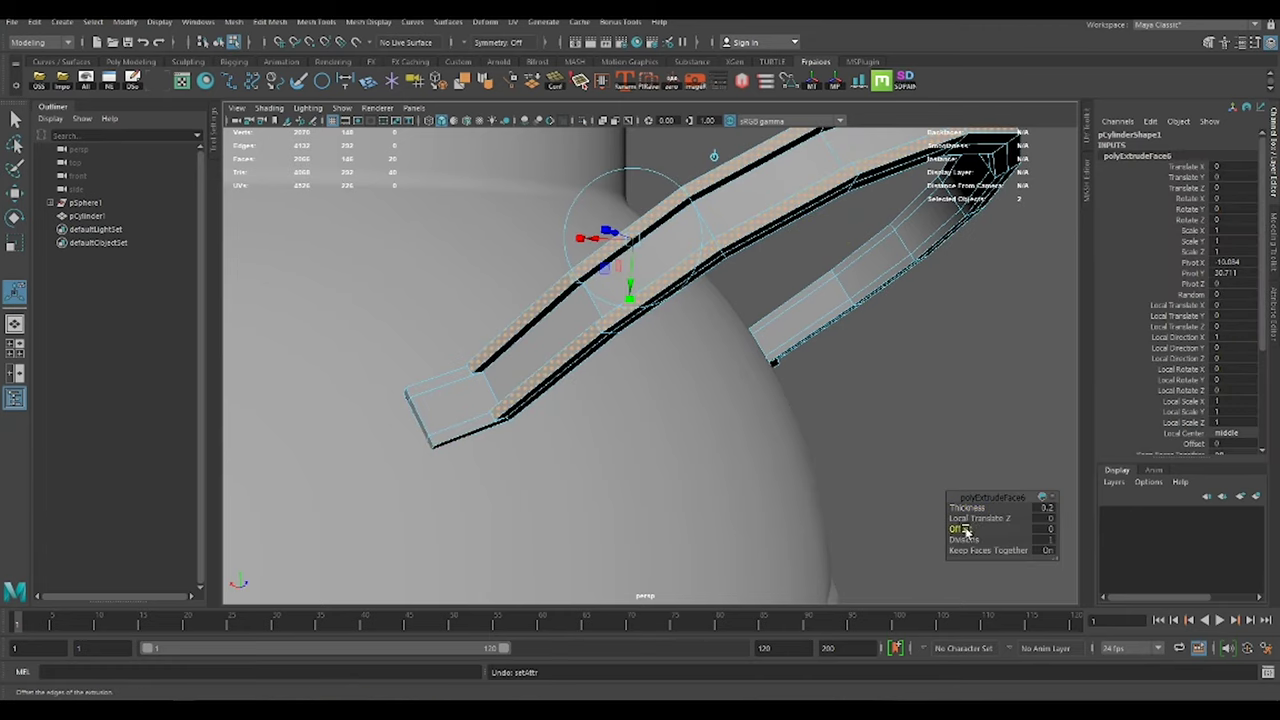
Set the ridge extrusion thickness to 0.3.
left_click_drag(965, 508, 967, 507)
mouse_move(660, 302)
left_mouse_down("alt")
mouse_move(591, 306)
mouse_move(566, 266)
left_mouse_up("alt")
key("q")
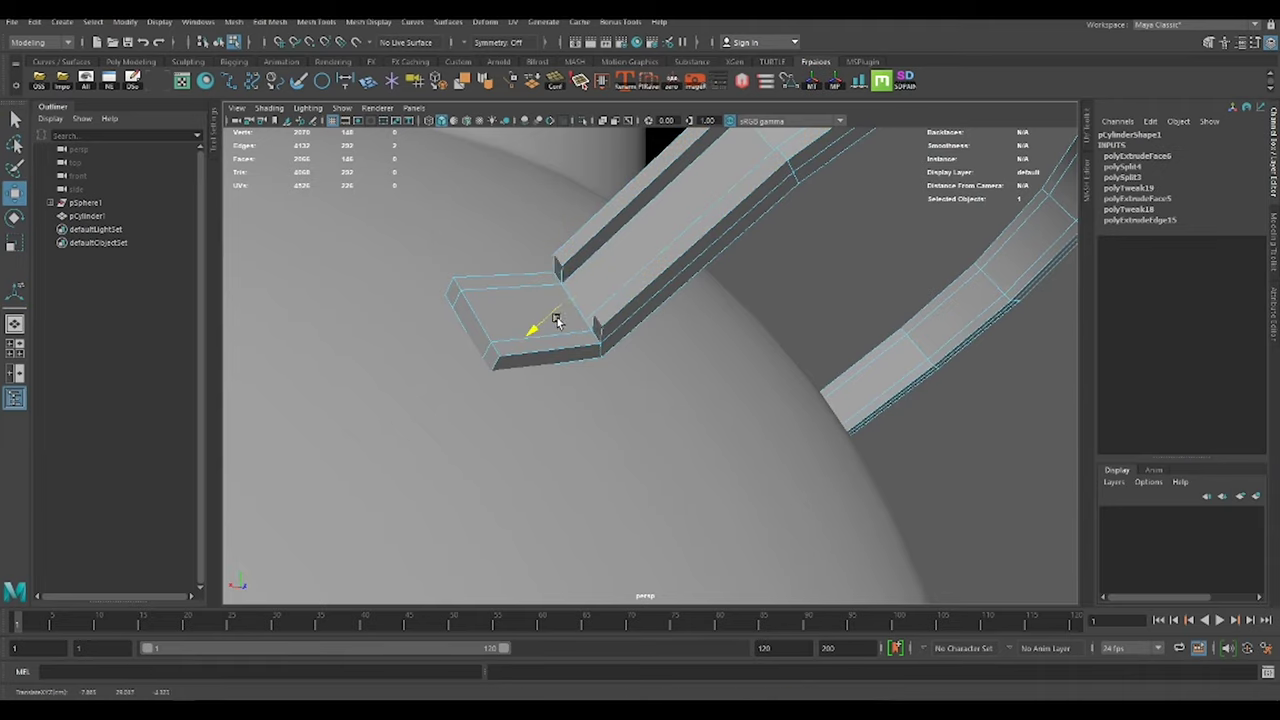
left_click_drag(557, 320, 686, 343, "alt")
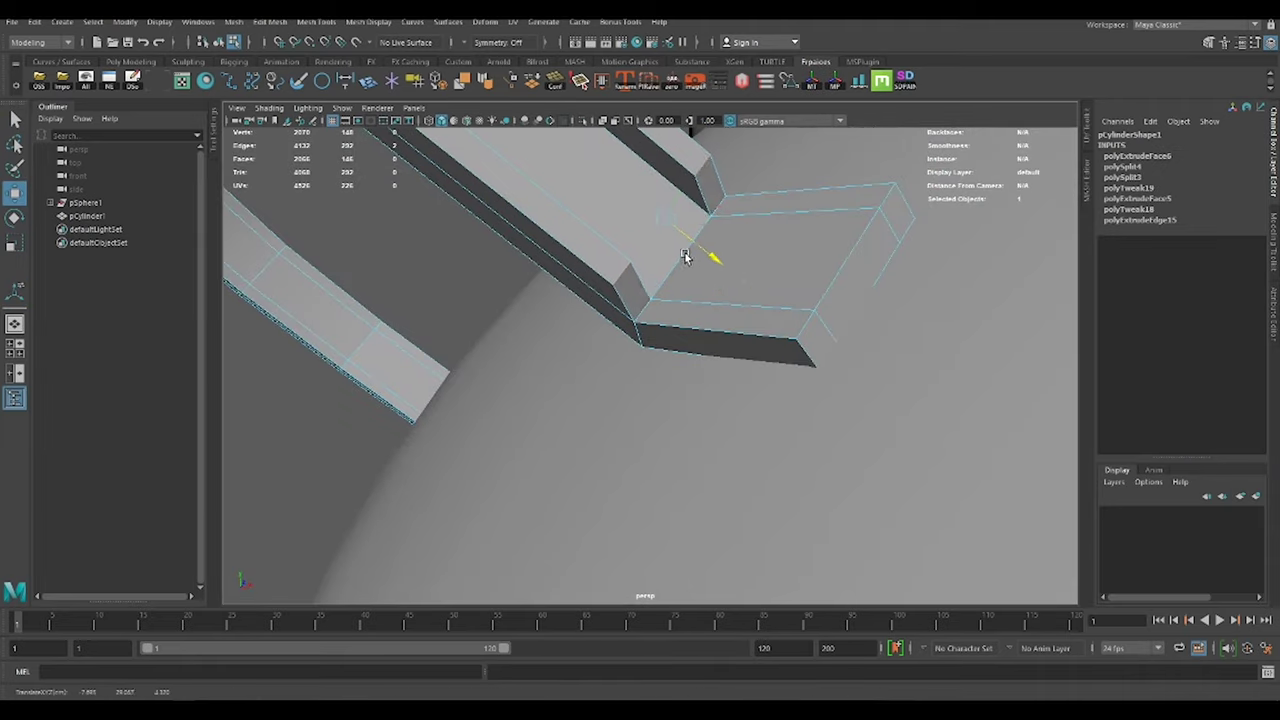
mouse_move(684, 256)
left_mouse_down("alt")
mouse_move(674, 329)
mouse_move(771, 286)
mouse_move(660, 277)
mouse_move(801, 409)
left_mouse_up("alt")
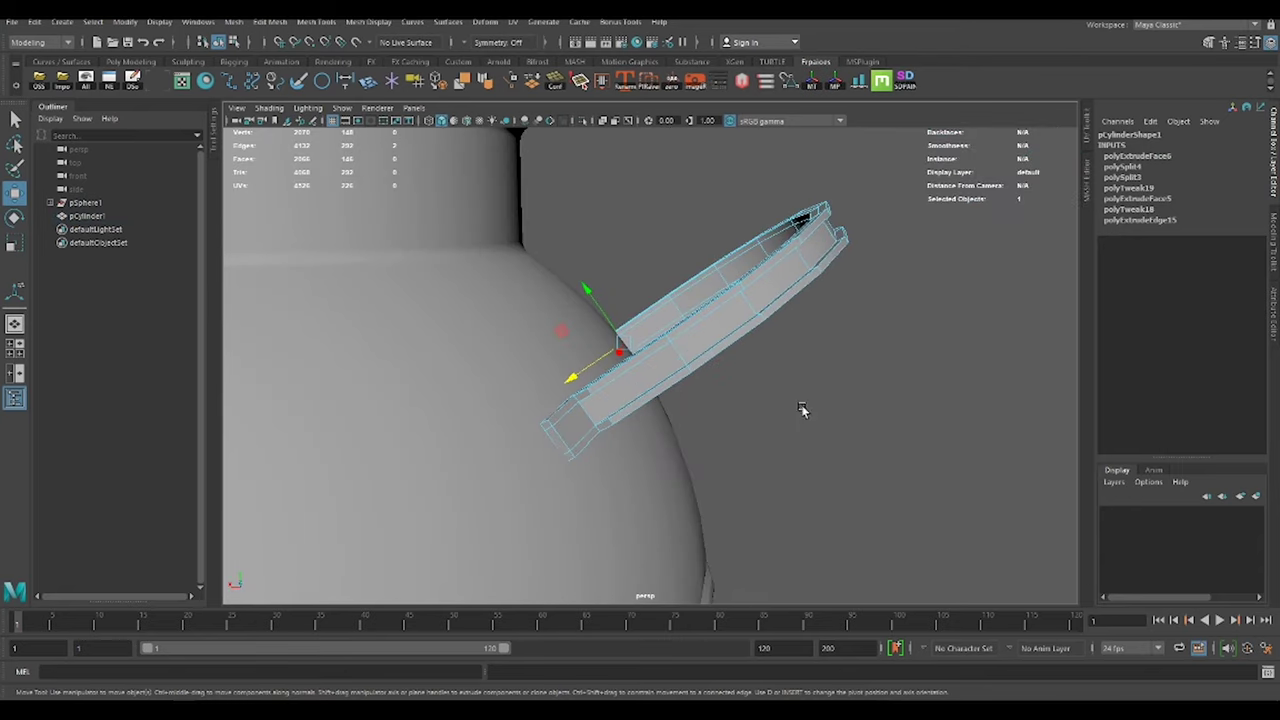
Bevel the handle's sharp edges at 0.5 fraction with 1 segment.
left_click(576, 88)
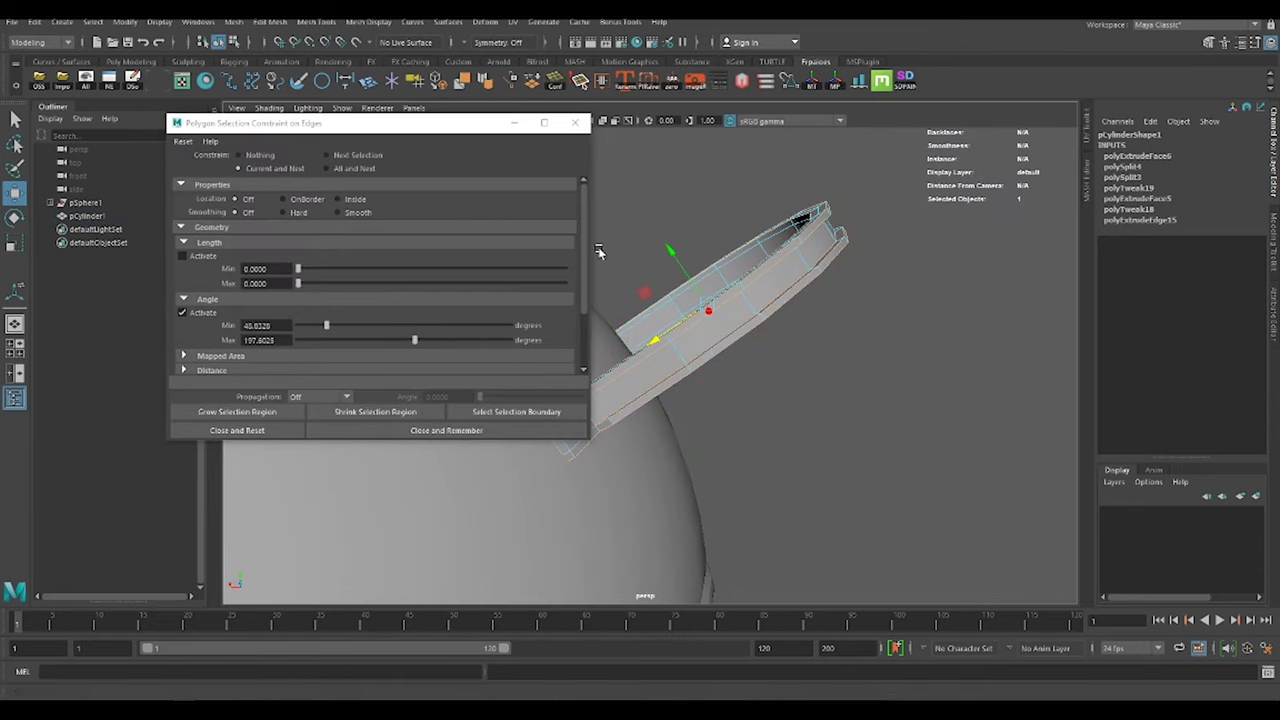
key("ctrl+b")
scroll(896, 396, "up", 3)
Tilt the handle a little further.
left_click_drag(934, 443, 714, 314, "alt")
right_click_drag(714, 314, 757, 347)
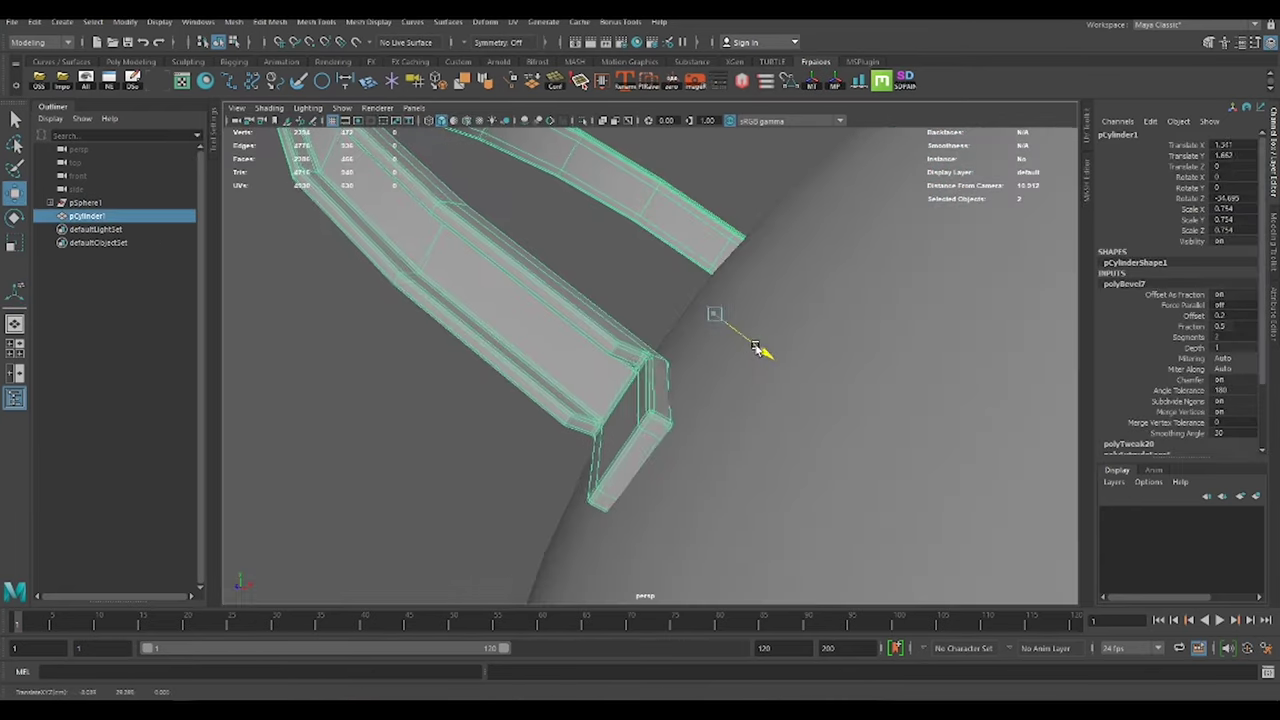
left_click(623, 194)
scroll(531, 274, "down", 5)
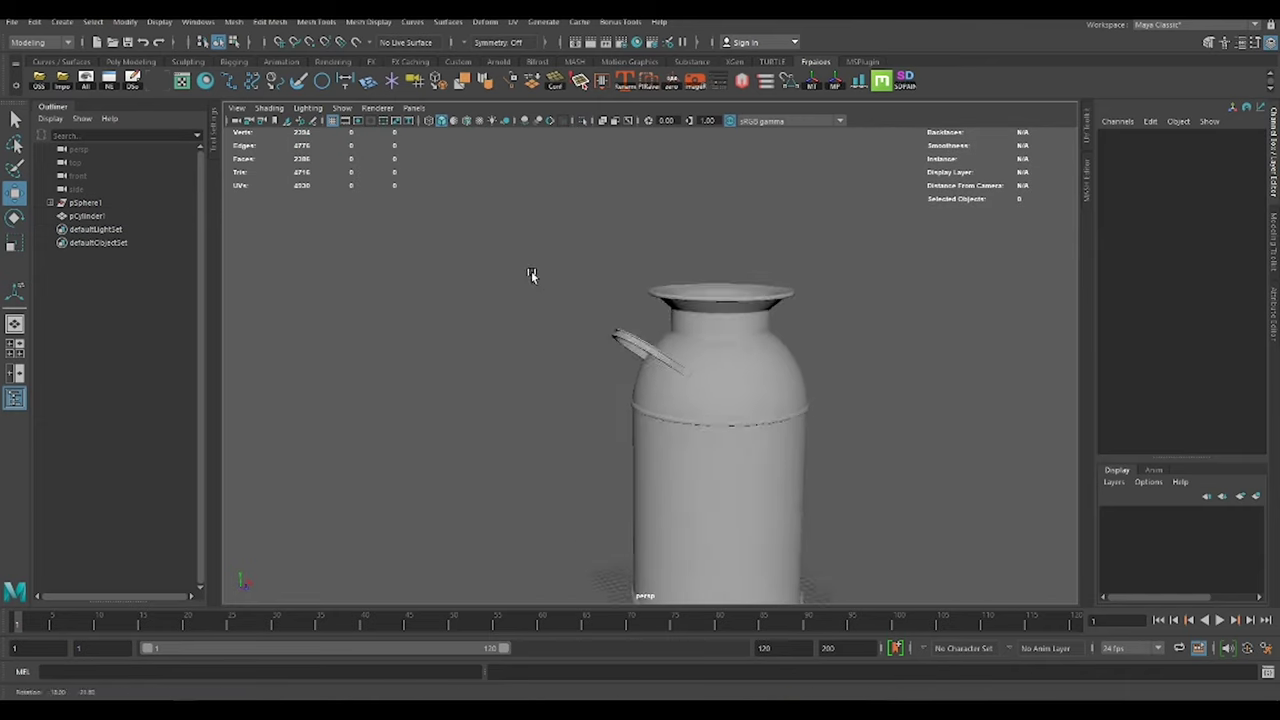
left_click(634, 334)
scroll(634, 334, "up", 4)
key("r")
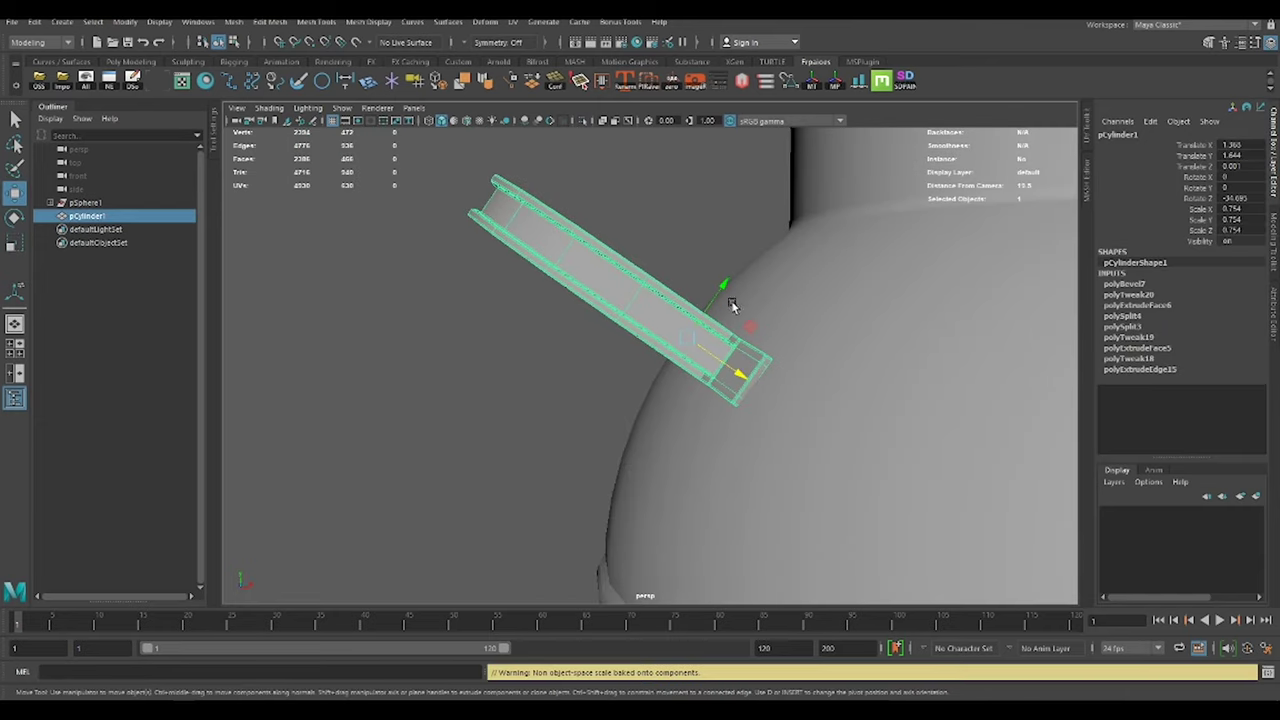
key("e")
left_click_drag(735, 295, 709, 283)
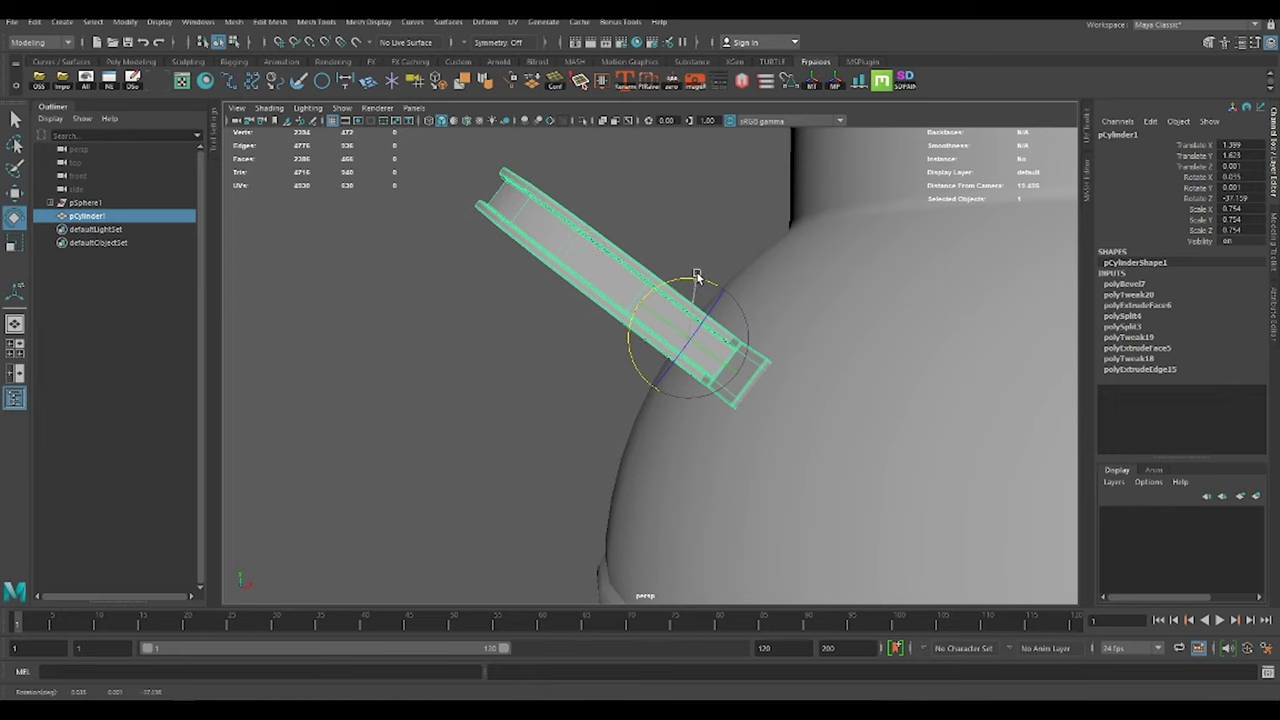
Soften the handle's edges for smooth shading.
left_click(703, 249)
scroll(703, 280, "down", 4)
left_click_drag(703, 306, 694, 420, "alt")
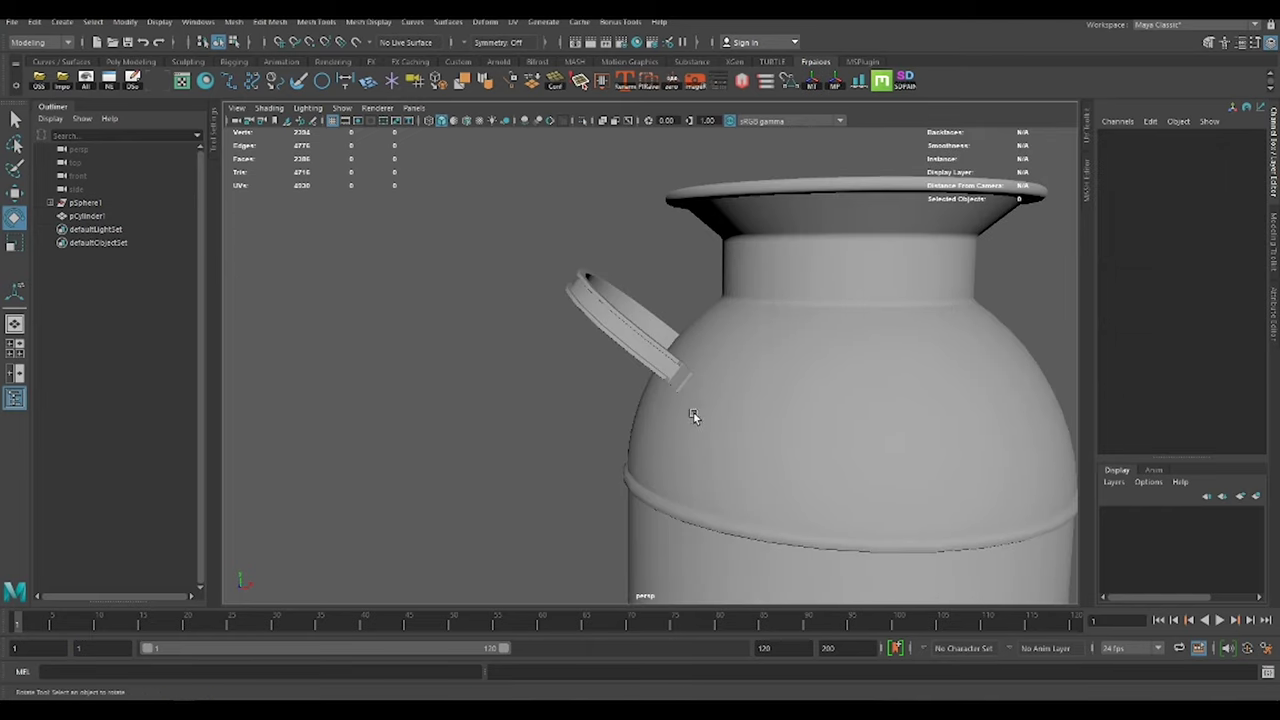
scroll(489, 344, "down", 2)
left_click(635, 345)
right_click_drag(587, 207, 745, 213, "shift")
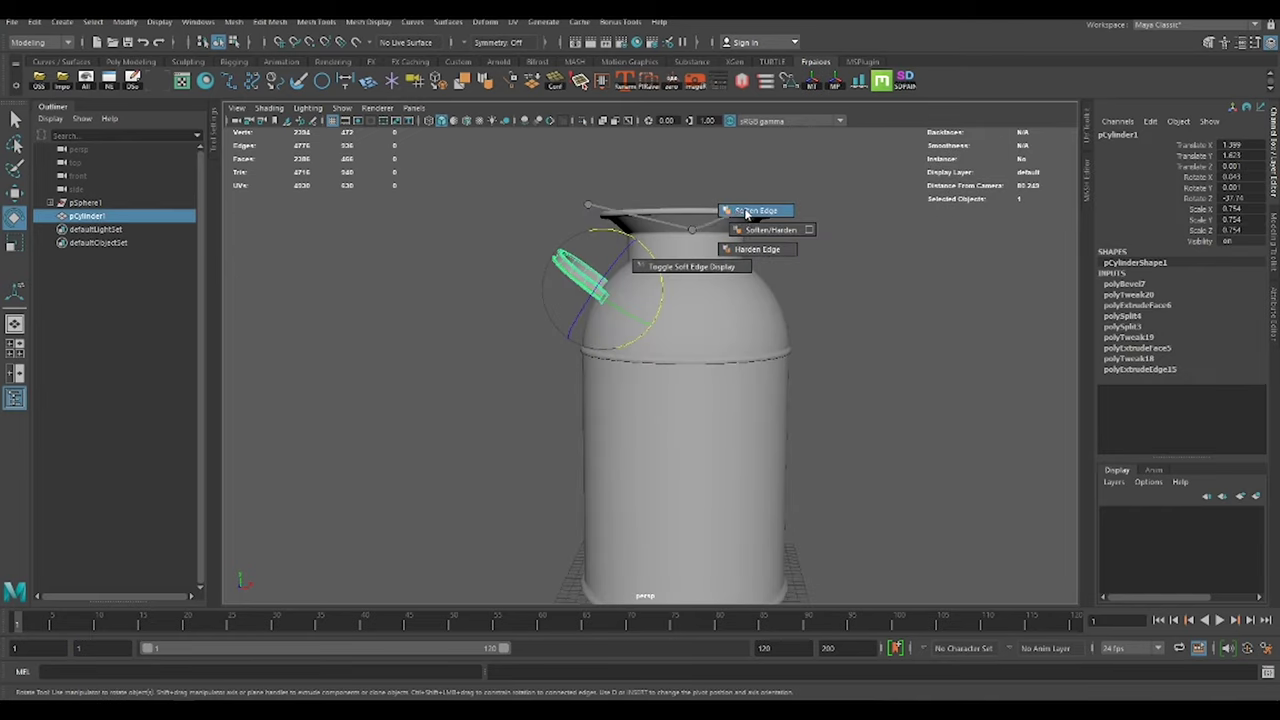
right_click_drag(800, 272, 855, 258, "shift")
left_click(786, 306)
left_click_drag(786, 306, 766, 306, "alt")
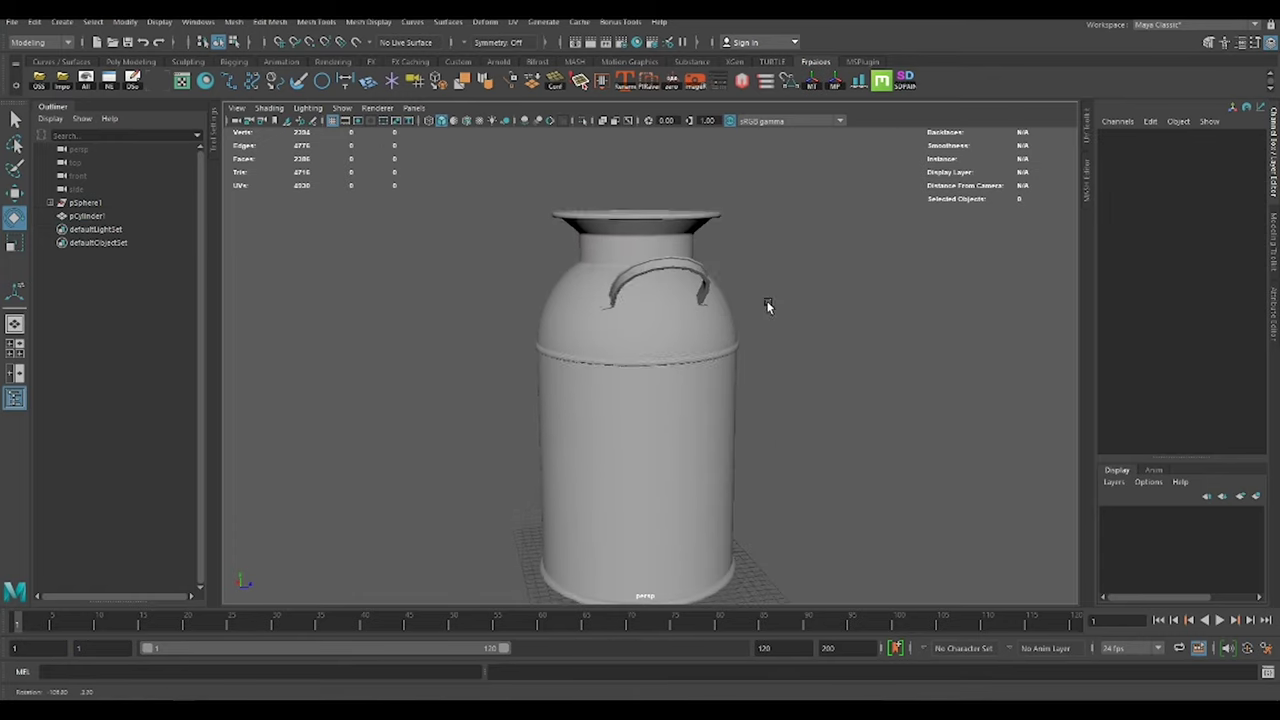
Delete the handle's history, freeze its transforms, duplicate it as pCylinder2 and hide the handles.
left_click(581, 290)
key("alt+shift+d")
key("w")
scroll(694, 343, "down", 2)
right_click_drag(729, 271, 745, 355, "shift")
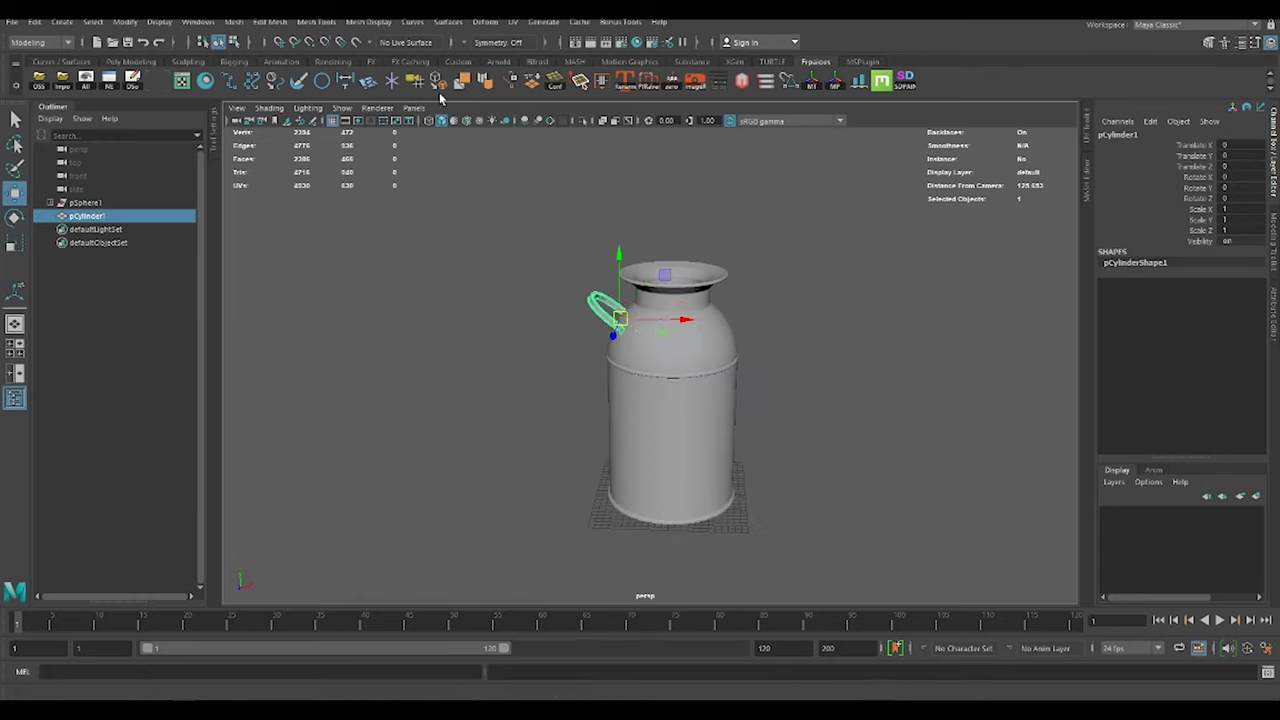
key("ctrl+h")
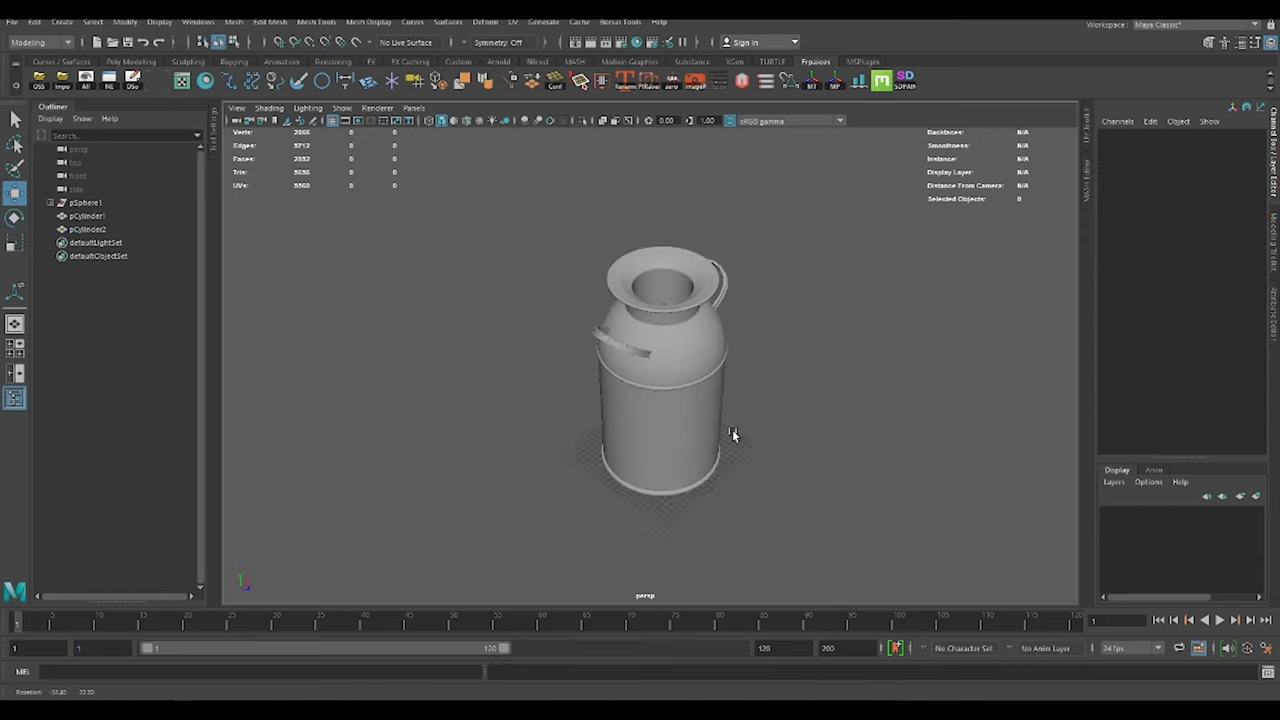
mouse_move(734, 434)
left_mouse_down("alt")
mouse_move(791, 380)
mouse_move(794, 525)
mouse_move(690, 280)
left_mouse_up("alt")
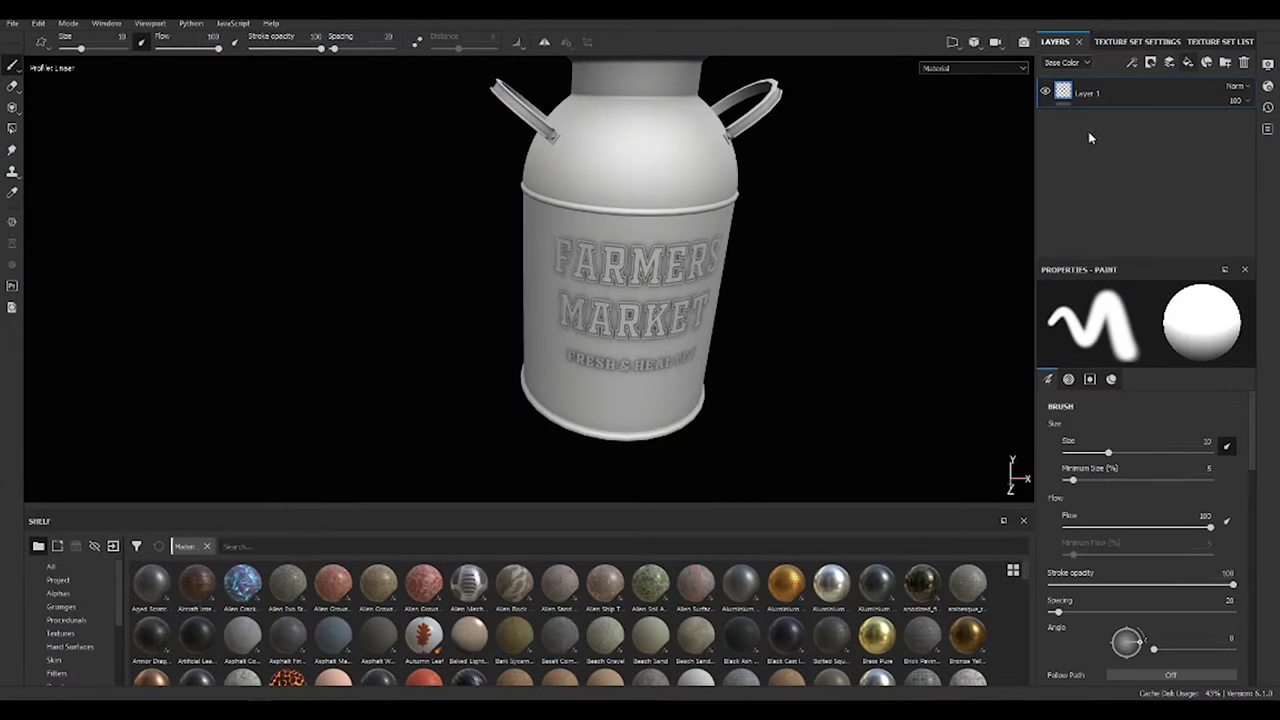
Add a fill layer above Layer 1 with a grey-blue base colour.
left_click(1188, 62)
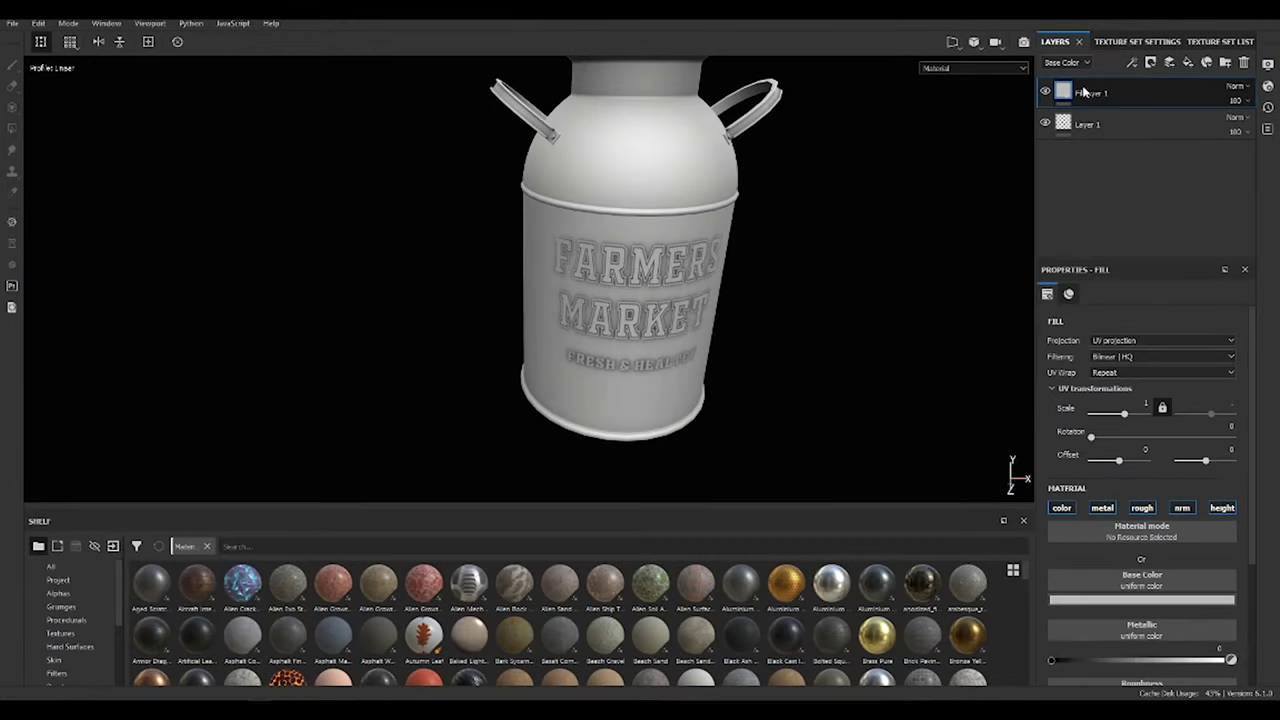
left_click(1142, 592)
left_click_drag(1122, 541, 1111, 515)
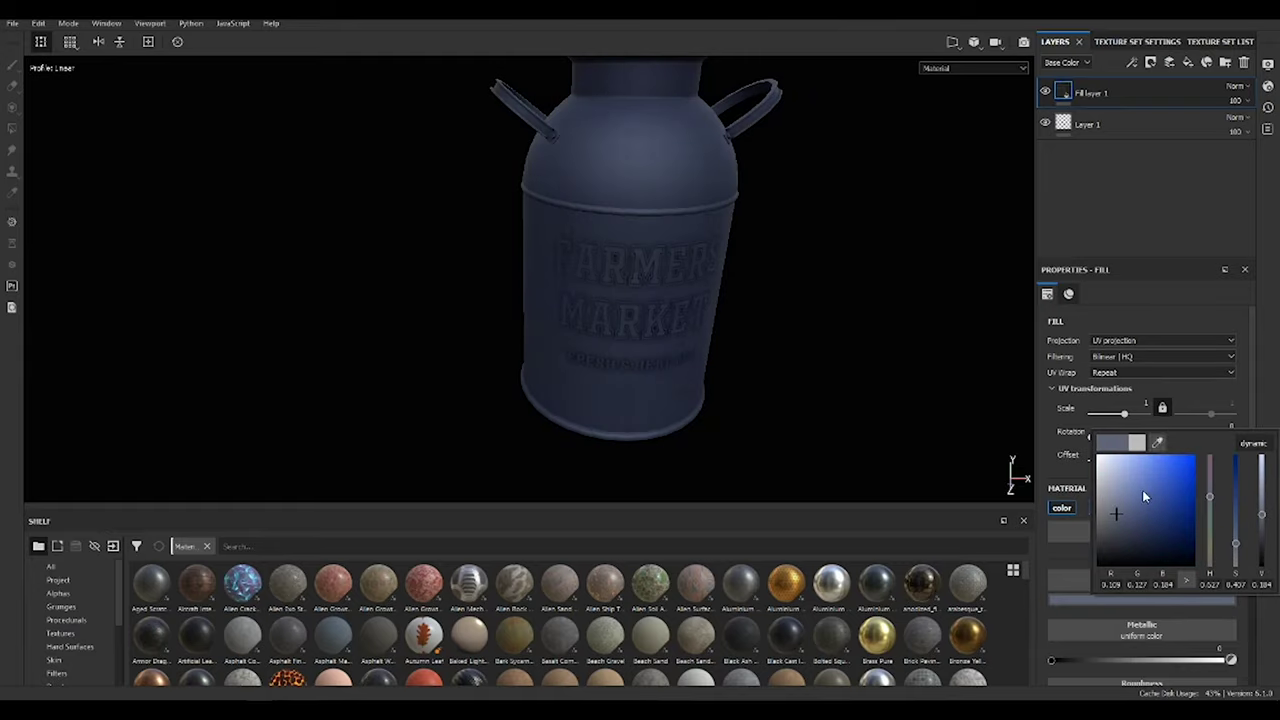
left_click(1110, 508)
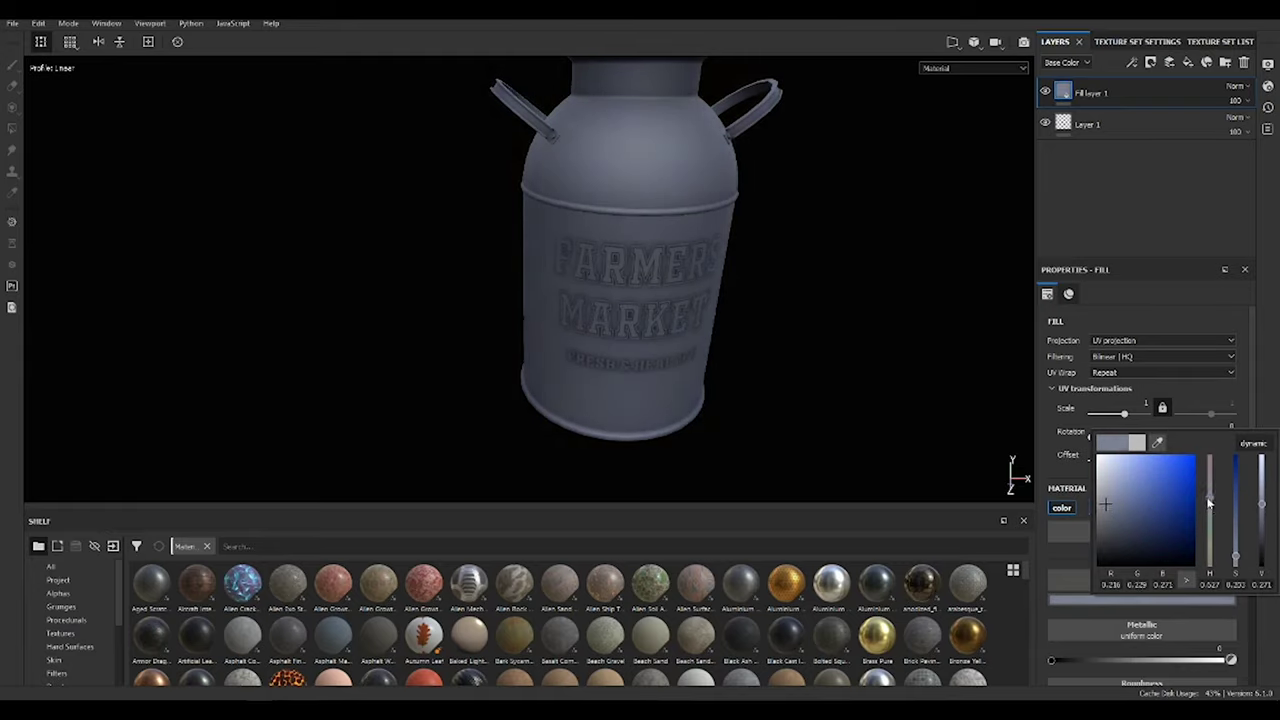
Darken the copy layer's base colour to a deeper blue-grey.
mouse_move(1006, 329)
left_mouse_down("alt")
mouse_move(668, 263)
mouse_move(793, 304)
left_mouse_up("alt")
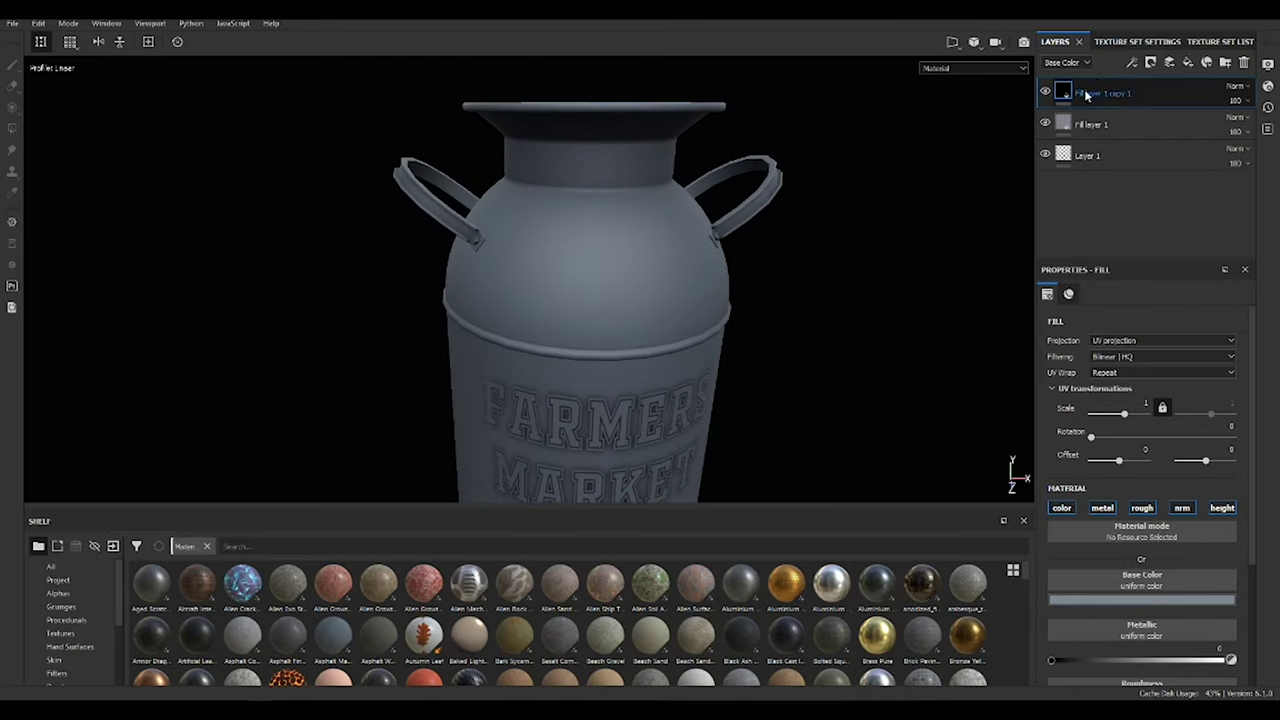
left_click_drag(980, 180, 800, 263, "alt")
left_click(1142, 600)
left_click_drag(1236, 510, 1234, 563)
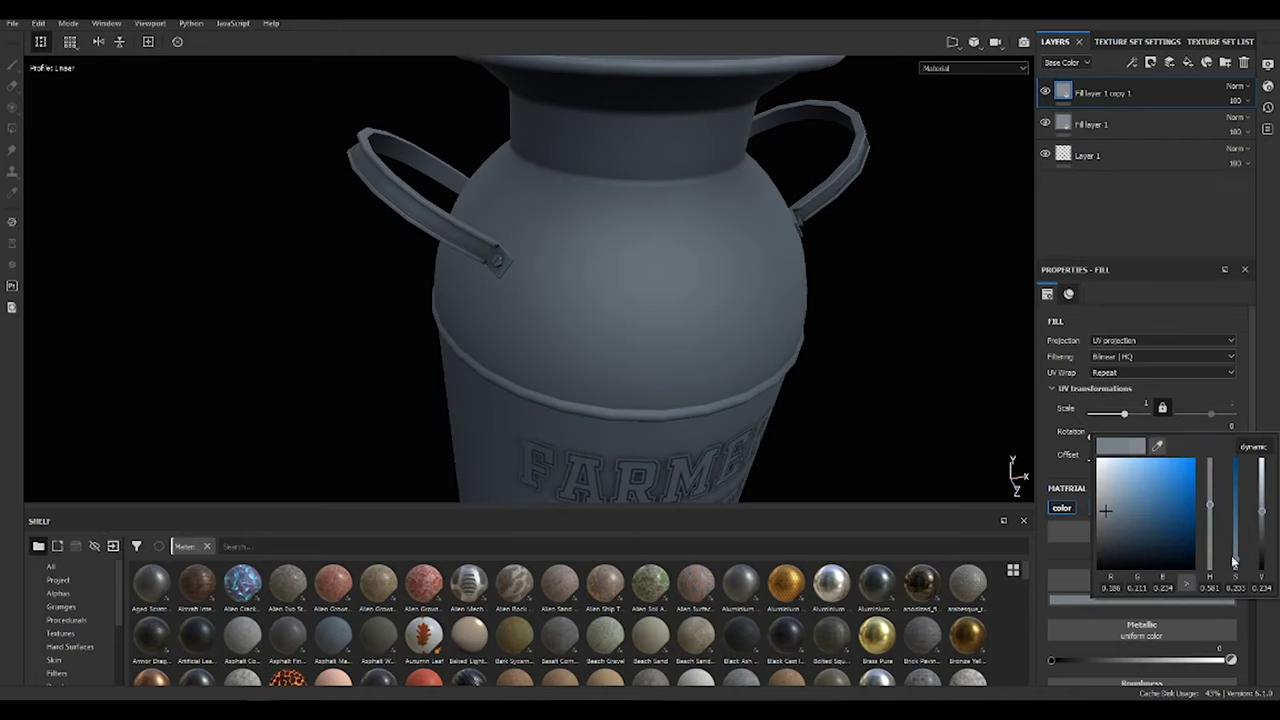
mouse_move(1215, 504)
left_mouse_down("alt")
mouse_move(474, 249)
mouse_move(289, 77)
mouse_move(560, 210)
left_mouse_up("alt")
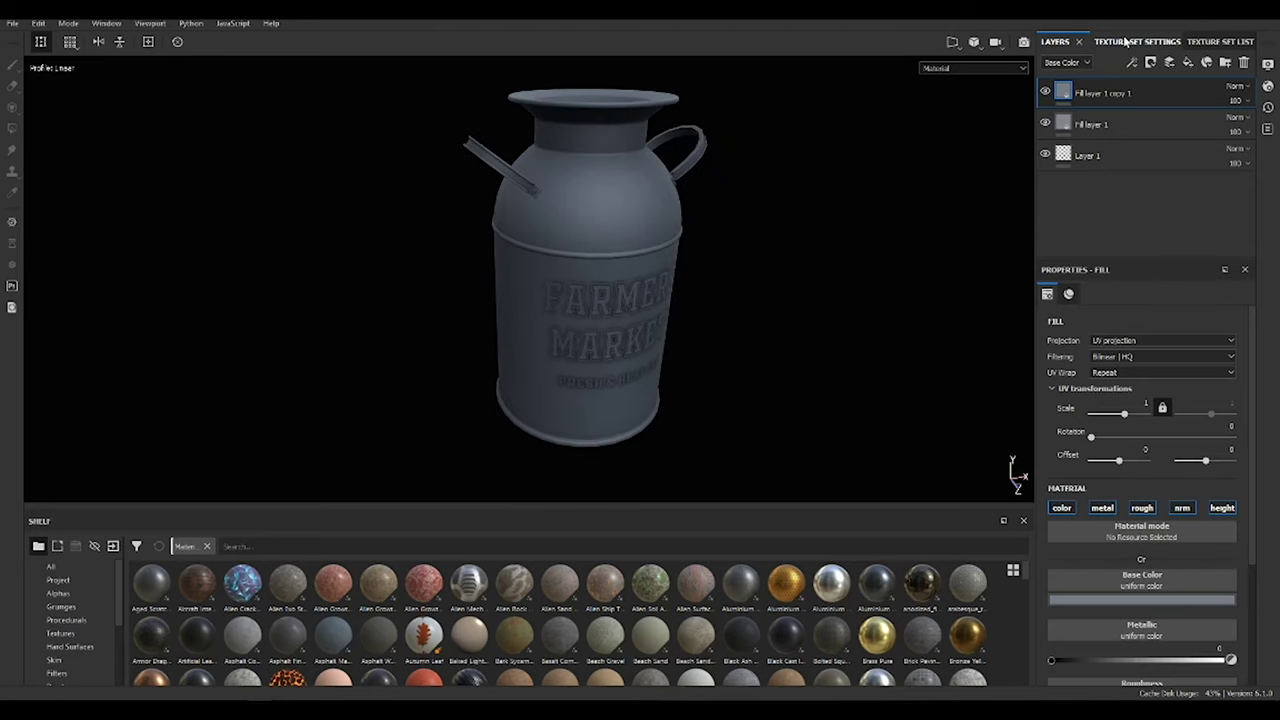
Add a black mask to Fill layer 1 copy 1 and apply the Sand smart mask to it.
left_click(1173, 94)
left_click(250, 548)
type("san")
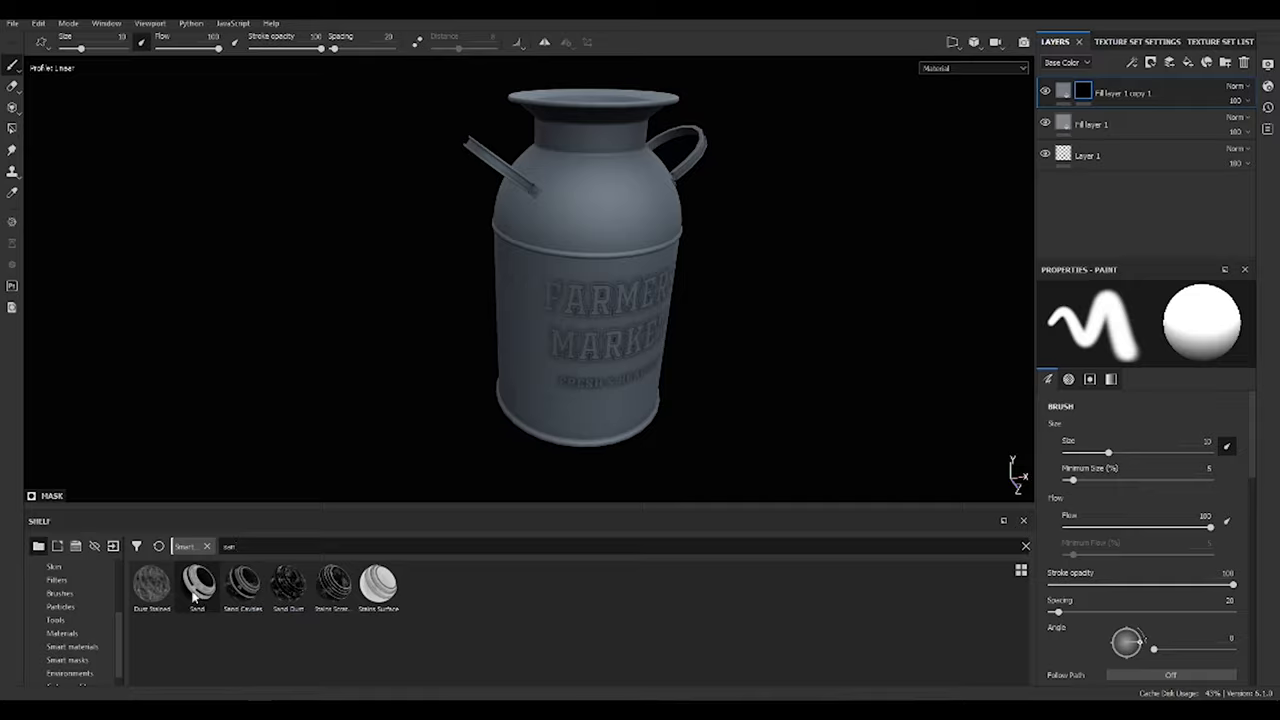
mouse_move(659, 257)
left_mouse_down("alt")
mouse_move(570, 210)
mouse_move(457, 177)
mouse_move(1014, 471)
mouse_move(630, 245)
mouse_move(784, 232)
left_mouse_up("alt")
key("m")
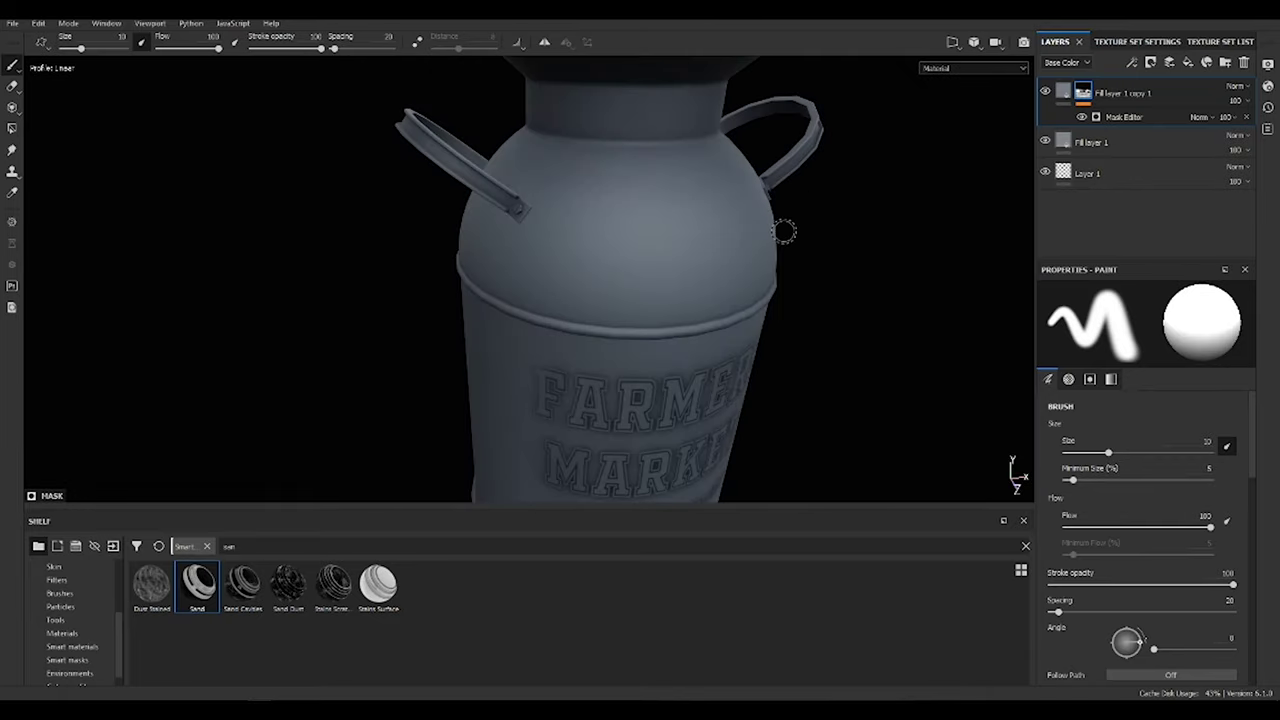
Make Fill layer 1 partly metallic and lower its roughness.
left_click(1090, 142)
left_click_drag(1098, 500, 1107, 500)
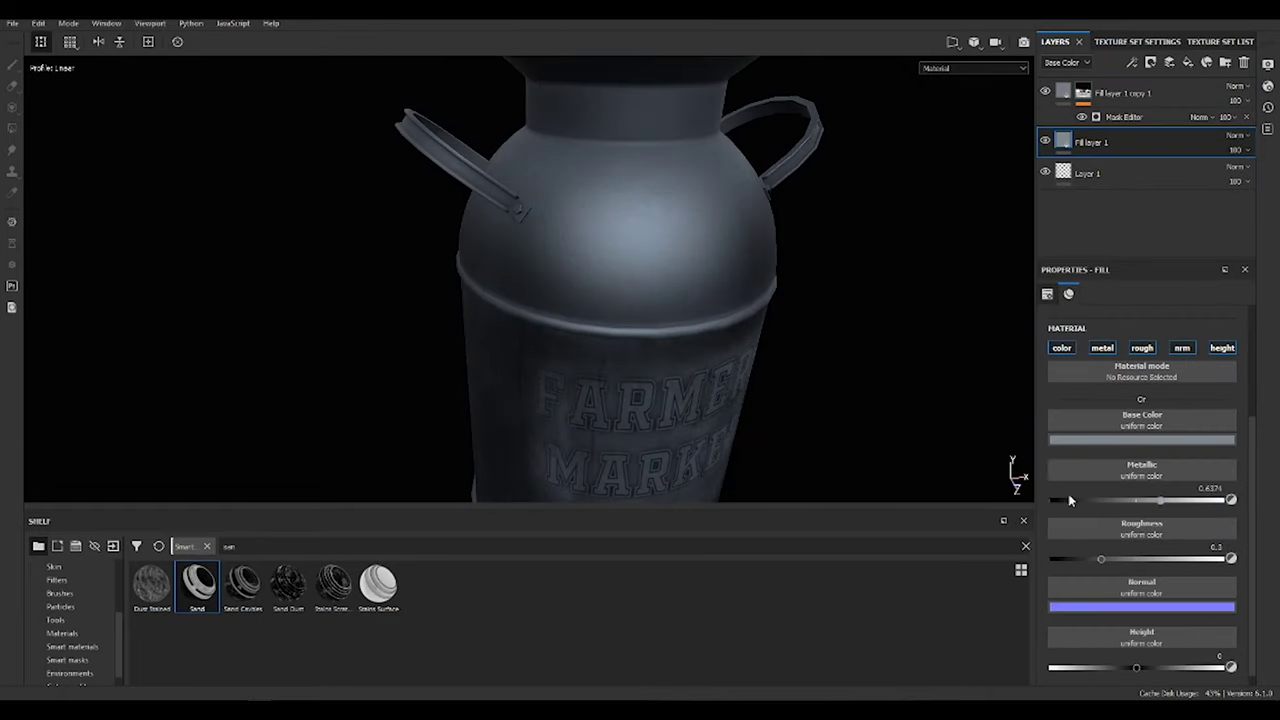
mouse_move(1100, 563)
left_mouse_down()
mouse_move(1131, 559)
mouse_move(1090, 560)
left_mouse_up()
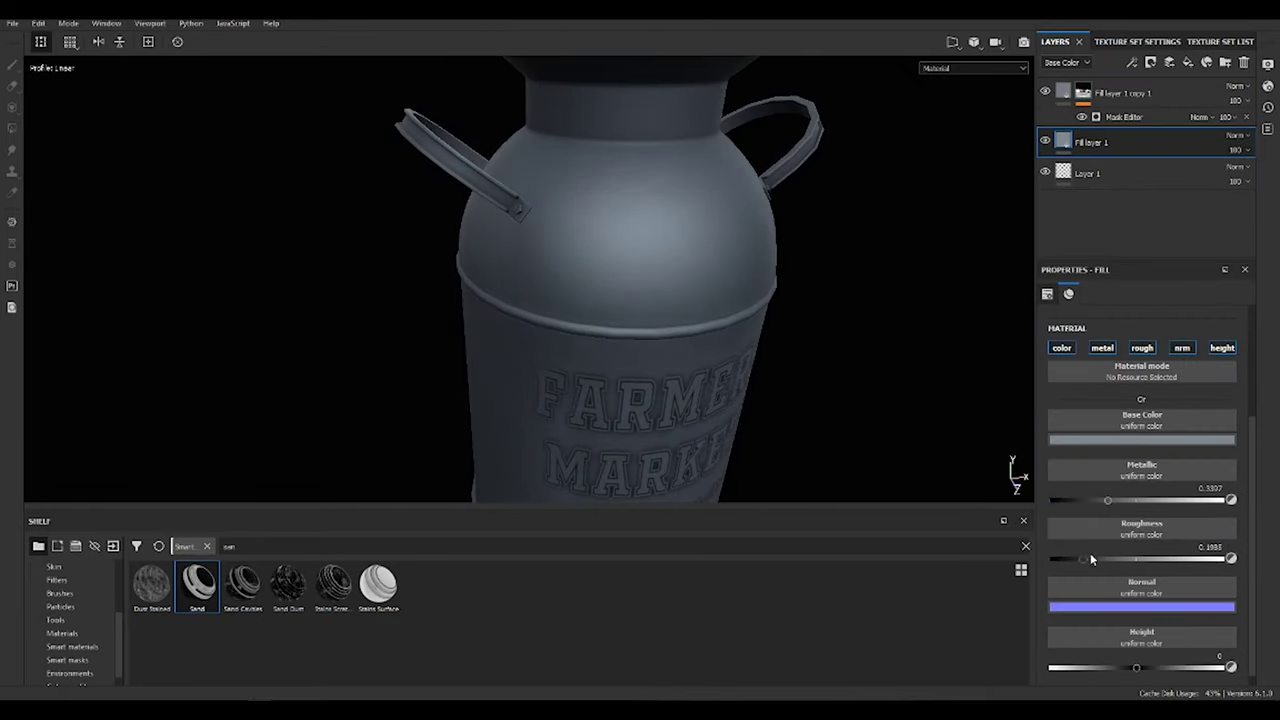
left_click_drag(776, 363, 820, 400, "alt")
Disable metal on the copy layer, set roughness 0.7481 and add slight height.
left_click(1120, 93)
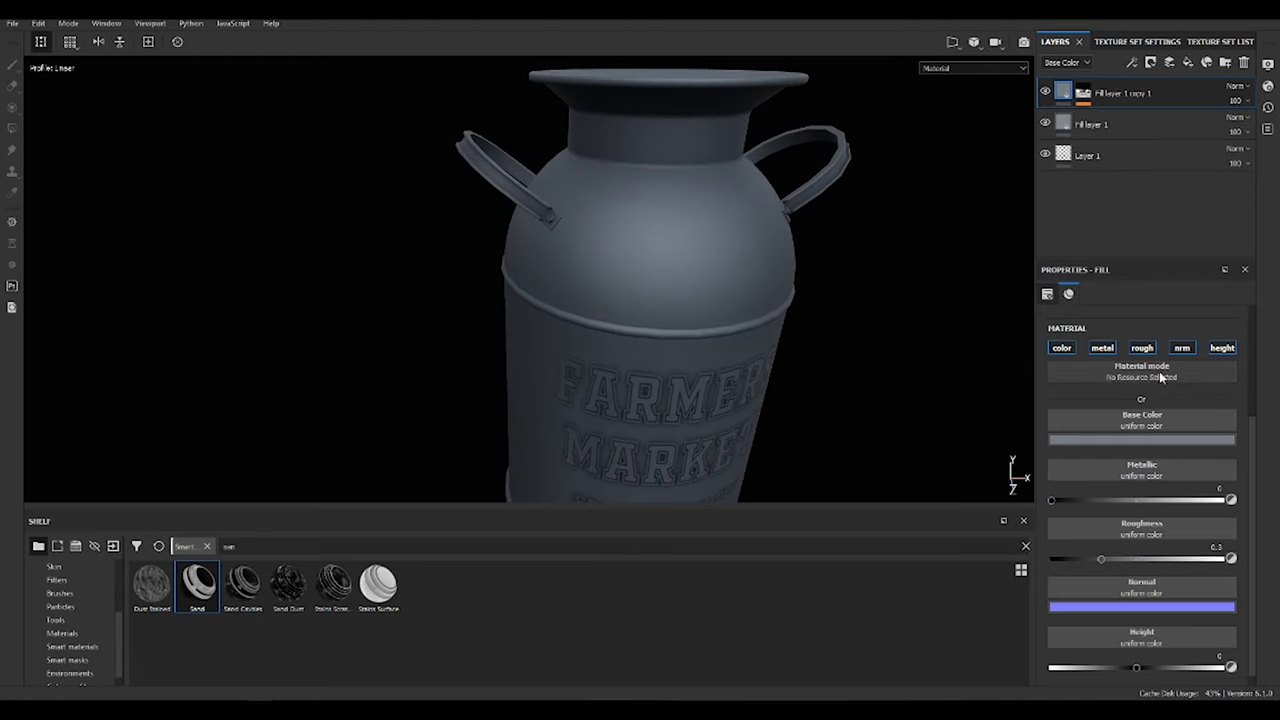
left_click(1148, 347)
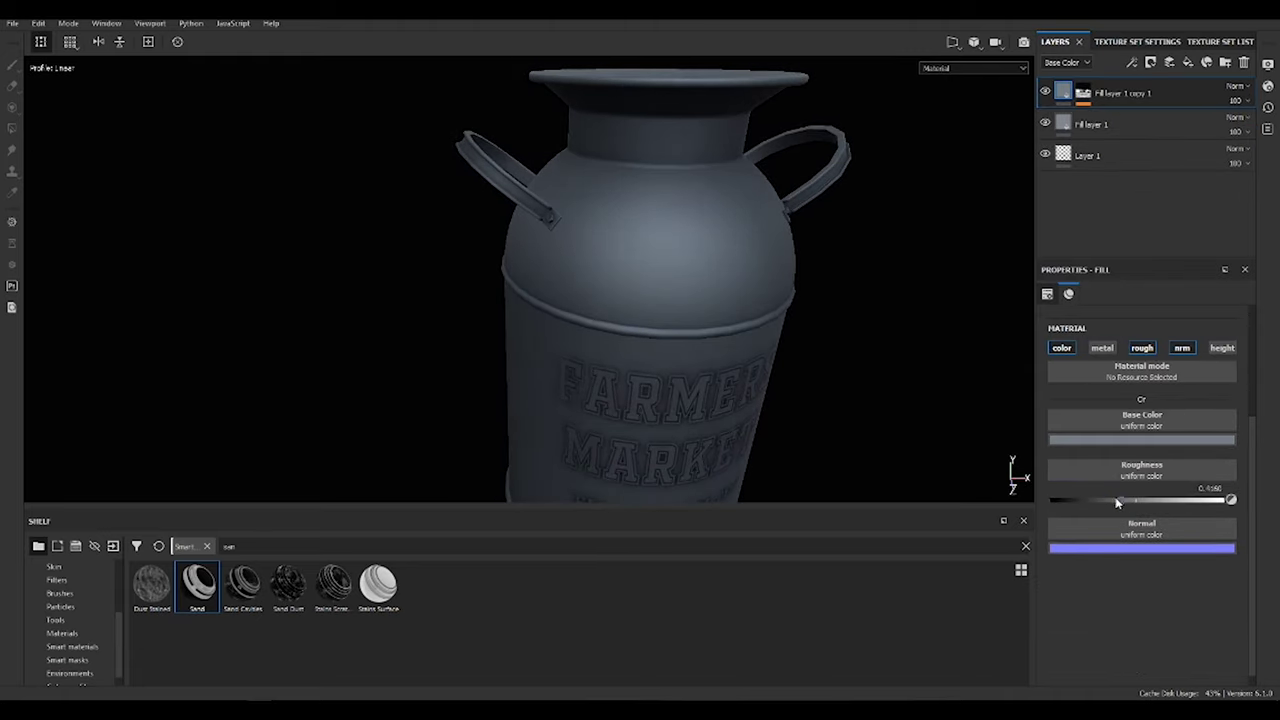
left_click_drag(1189, 500, 1180, 500)
mouse_move(674, 304)
left_mouse_down("alt")
mouse_move(589, 321)
mouse_move(775, 332)
left_mouse_up("alt")
left_click_drag(1146, 560, 1138, 563)
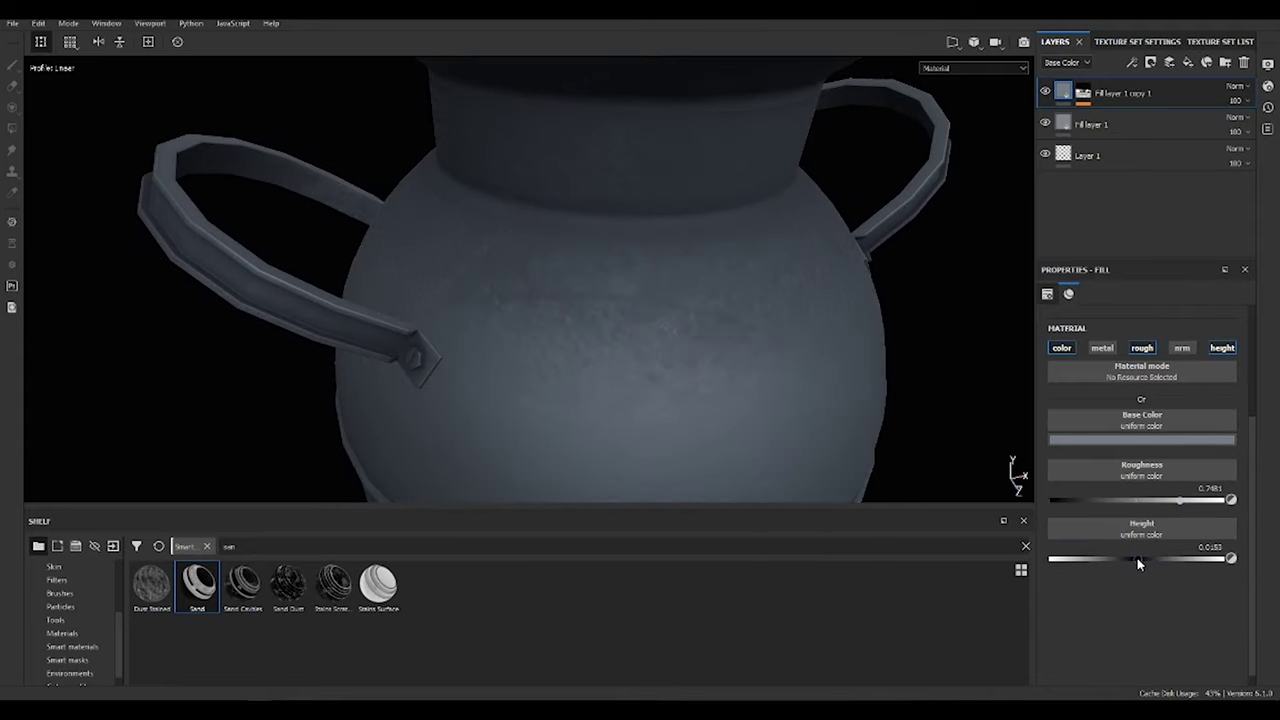
left_click_drag(930, 395, 854, 391, "alt")
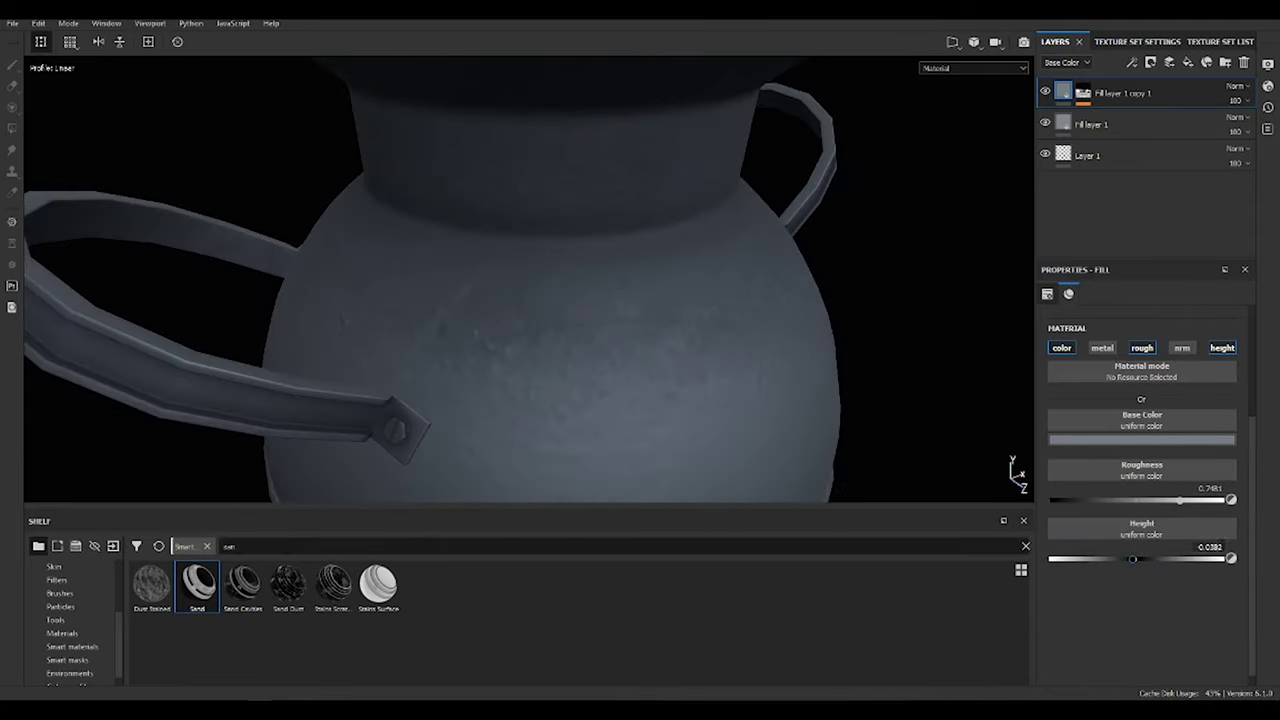
Refine Fill layer 1 to metallic 0.2748 and roughness about 0.3828.
left_click_drag(426, 211, 686, 286, "alt")
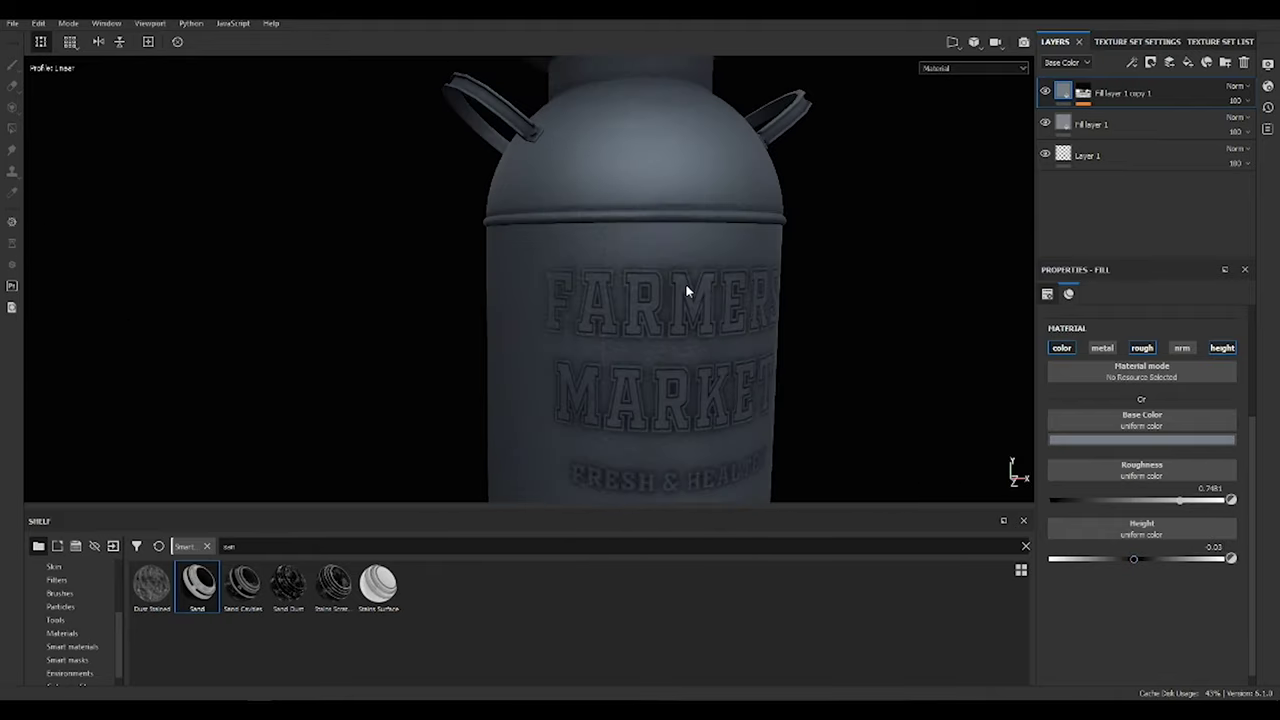
scroll(686, 286, "up", 2)
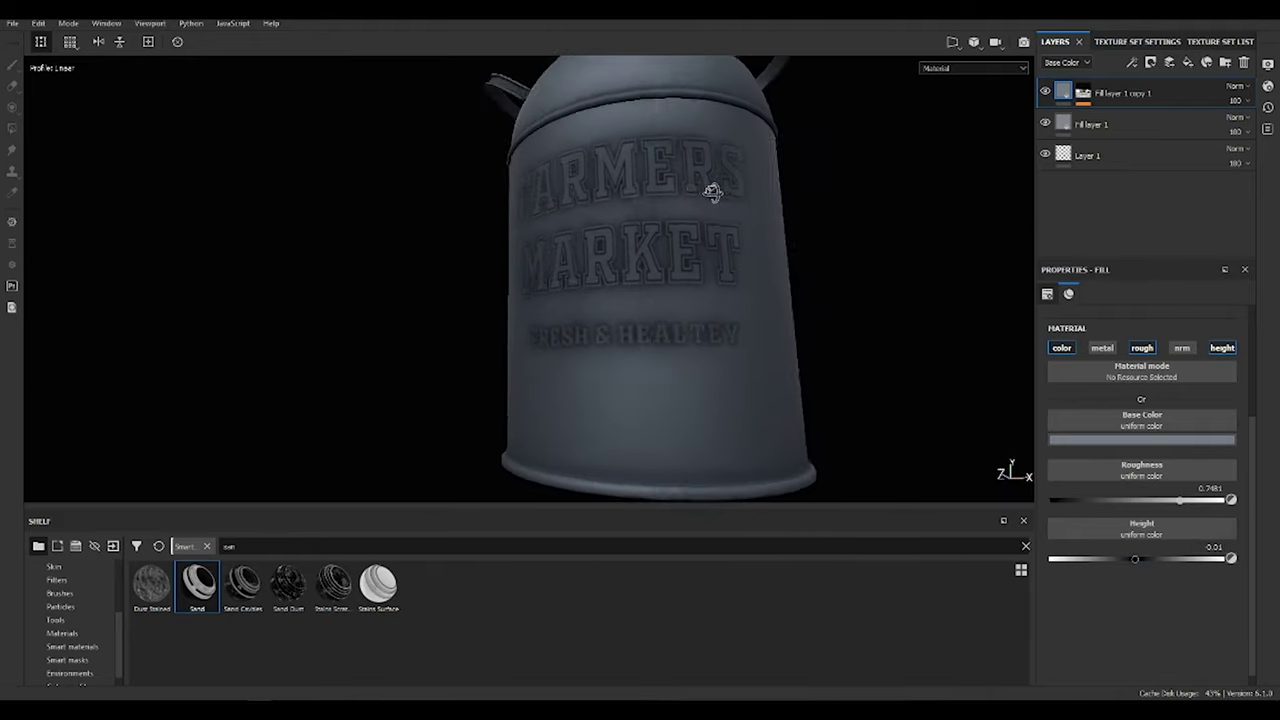
left_click_drag(714, 191, 900, 220, "alt")
left_click(1100, 124)
mouse_move(814, 453)
left_mouse_down("alt")
mouse_move(580, 334)
mouse_move(769, 275)
mouse_move(869, 223)
left_mouse_up("alt")
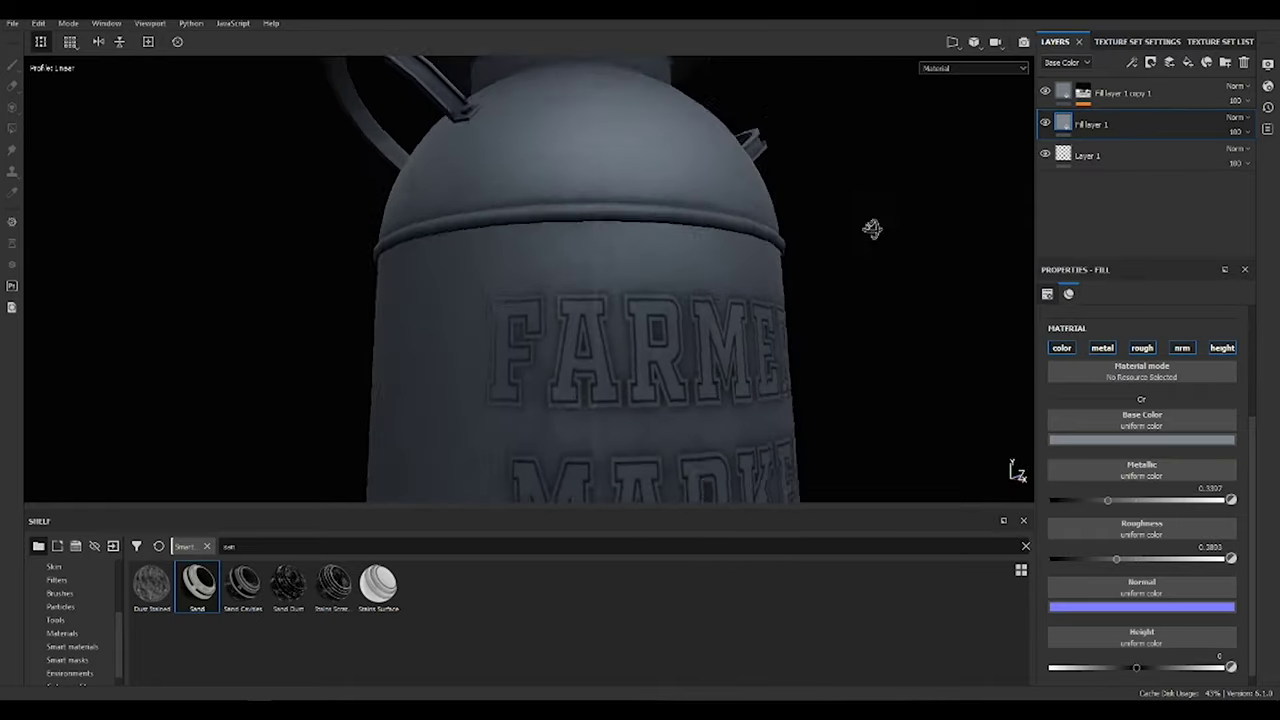
left_click_drag(1110, 500, 1141, 500)
mouse_move(1116, 559)
left_mouse_down()
mouse_move(1139, 560)
mouse_move(1116, 559)
left_mouse_up()
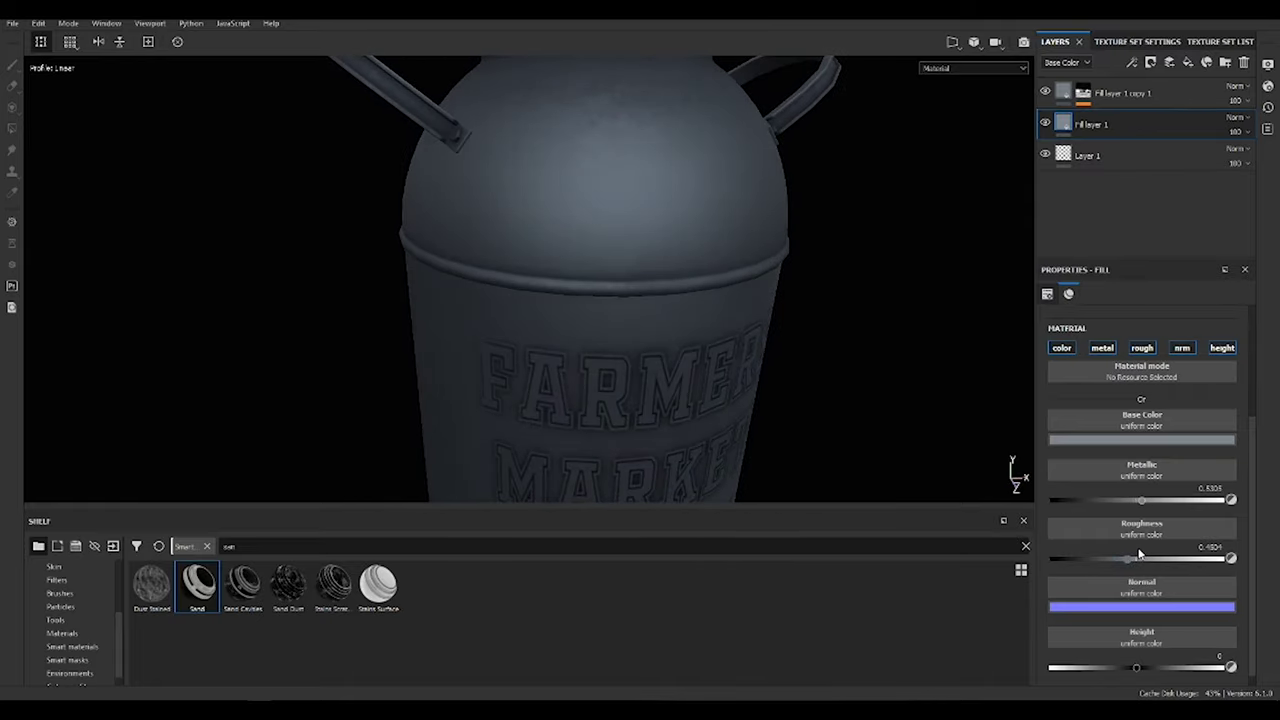
mouse_move(820, 309)
left_mouse_down("alt")
mouse_move(651, 120)
mouse_move(643, 291)
mouse_move(789, 309)
mouse_move(491, 234)
mouse_move(694, 283)
left_mouse_up("alt")
left_click(1061, 90)
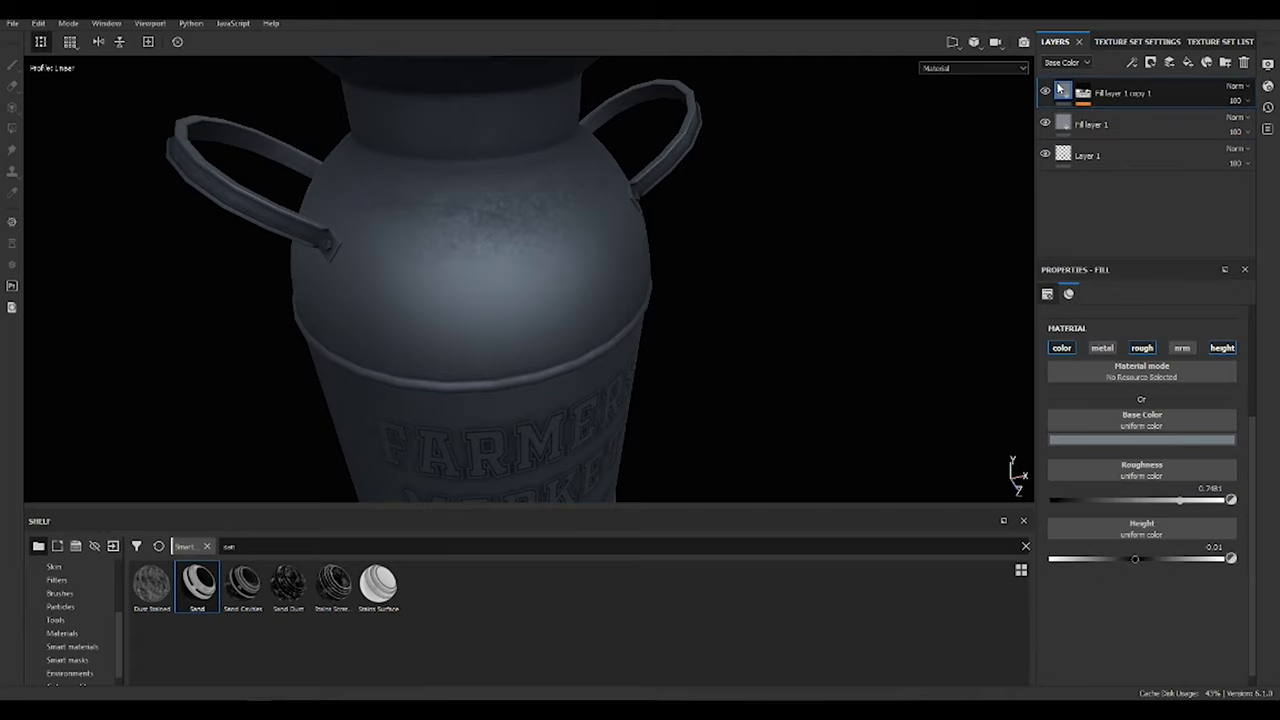
left_click(1090, 124)
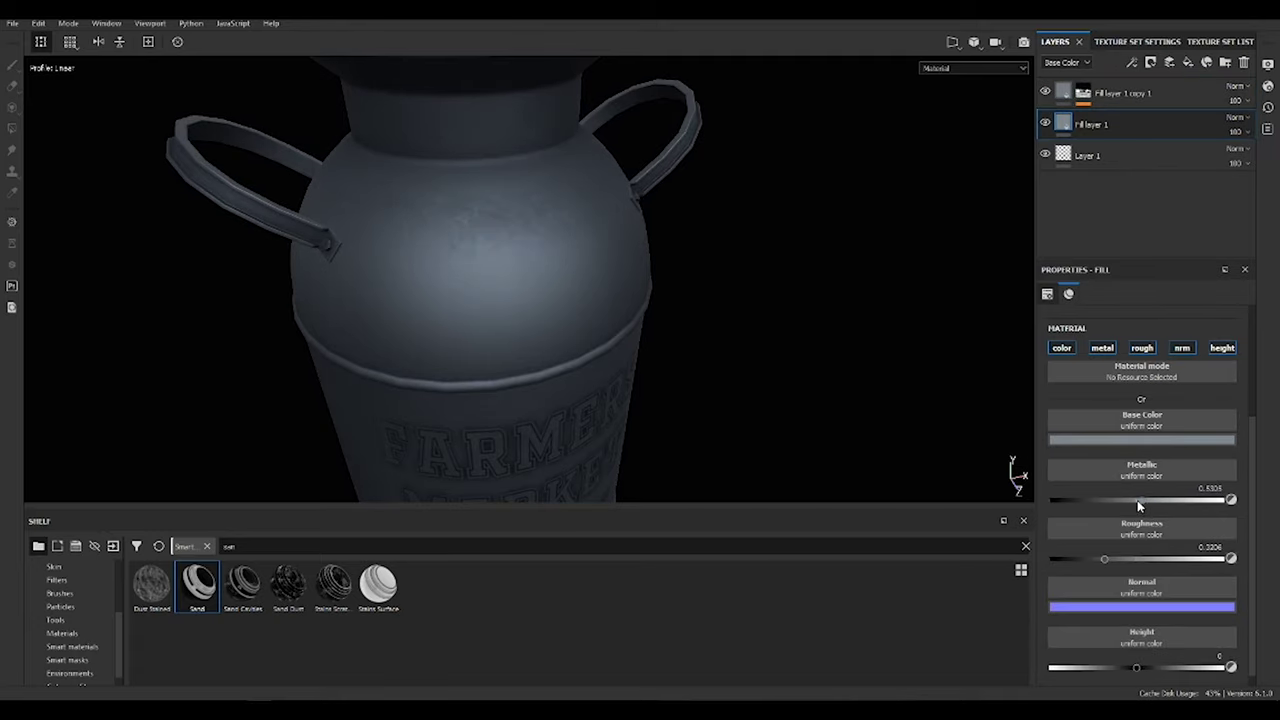
left_click_drag(1141, 500, 1096, 500)
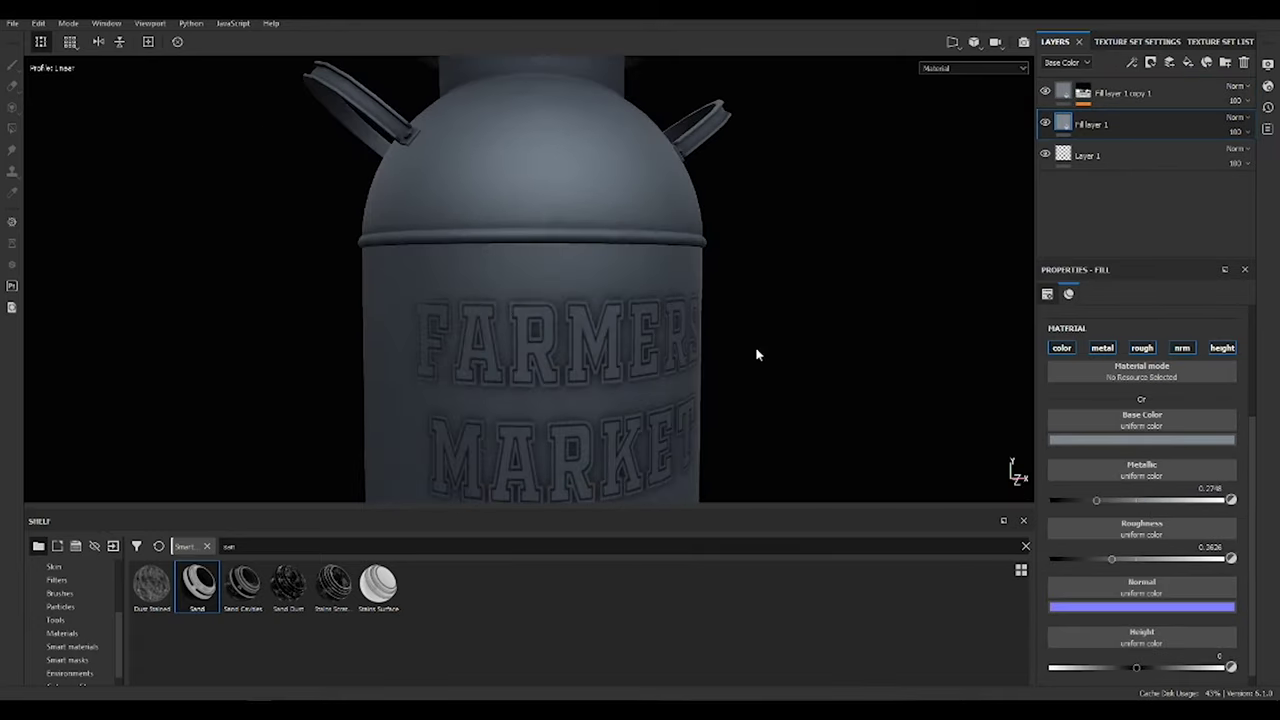
mouse_move(757, 354)
left_mouse_down("alt")
mouse_move(743, 263)
mouse_move(646, 287)
left_mouse_up("alt")
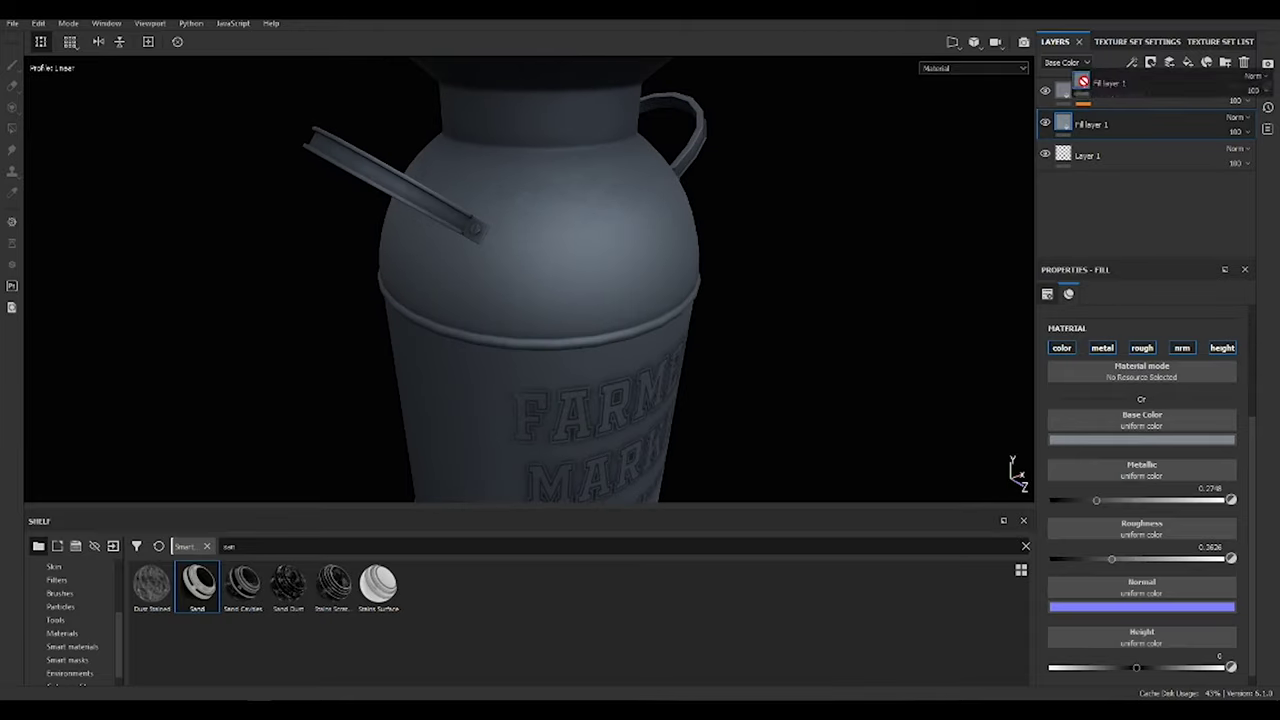
Duplicate the base fill layer to the top, disable its normals and lighten its base colour.
left_click(1181, 348)
left_click(1181, 348)
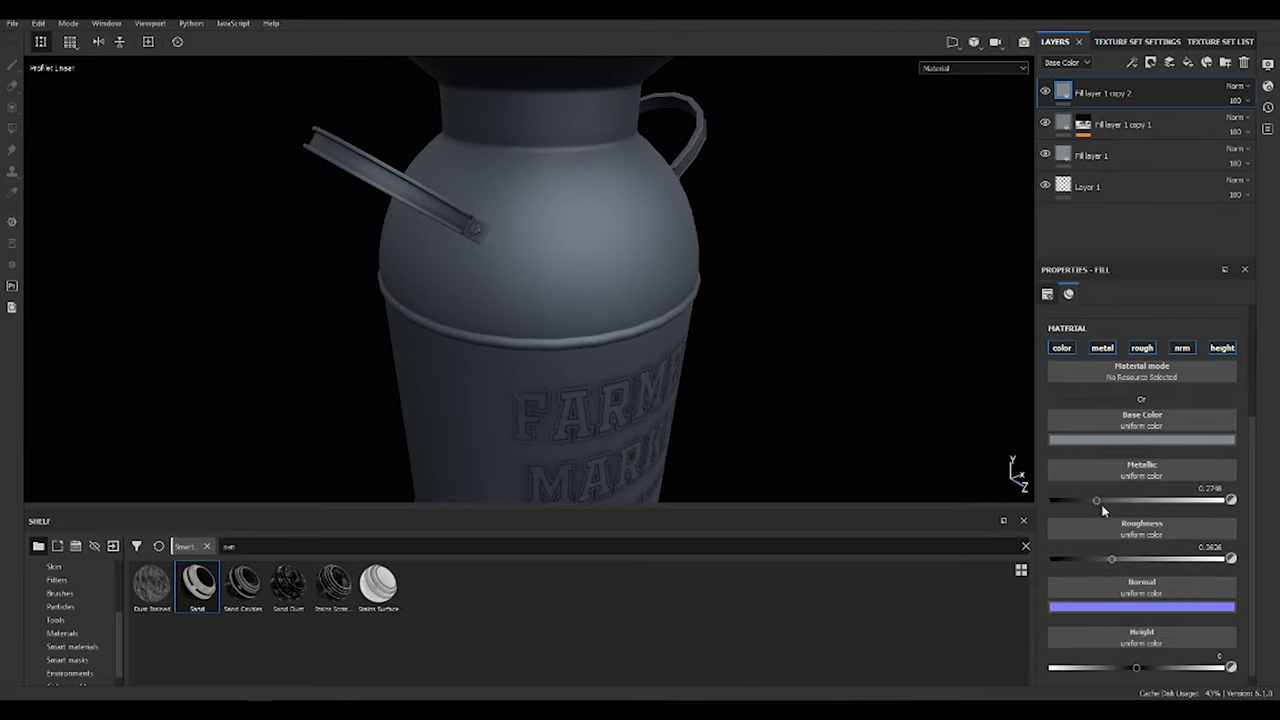
left_click(1181, 348)
left_click(1139, 441)
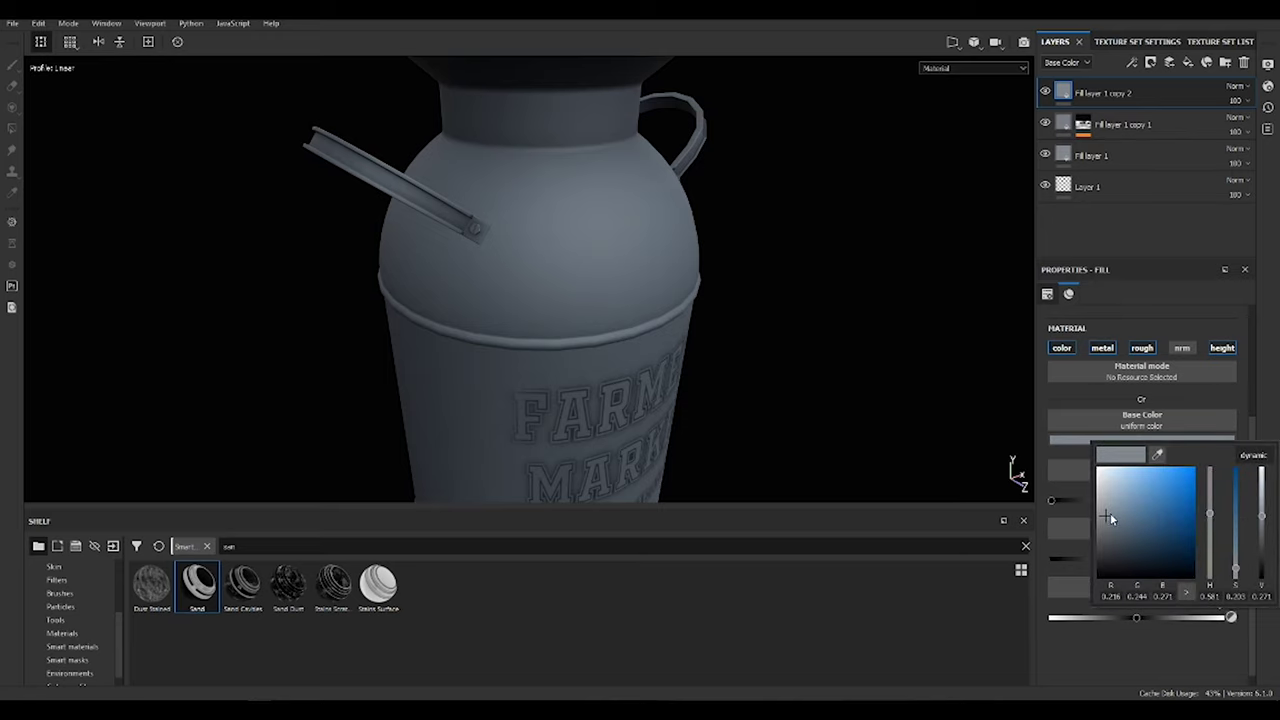
left_click_drag(1111, 520, 1104, 500)
left_click_drag(950, 330, 1034, 334, "alt")
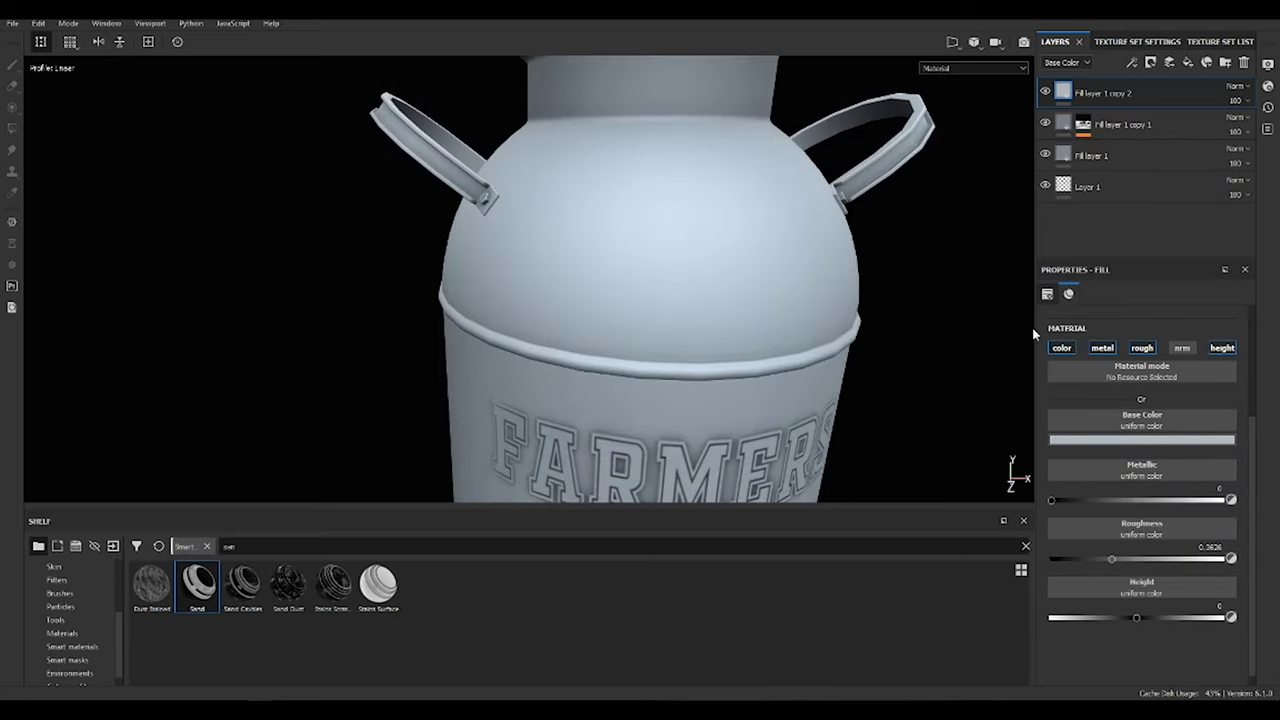
Give the new copy a black mask filled with tri-planar Grunge Stains Heavy at scale 4.
left_click(1151, 66)
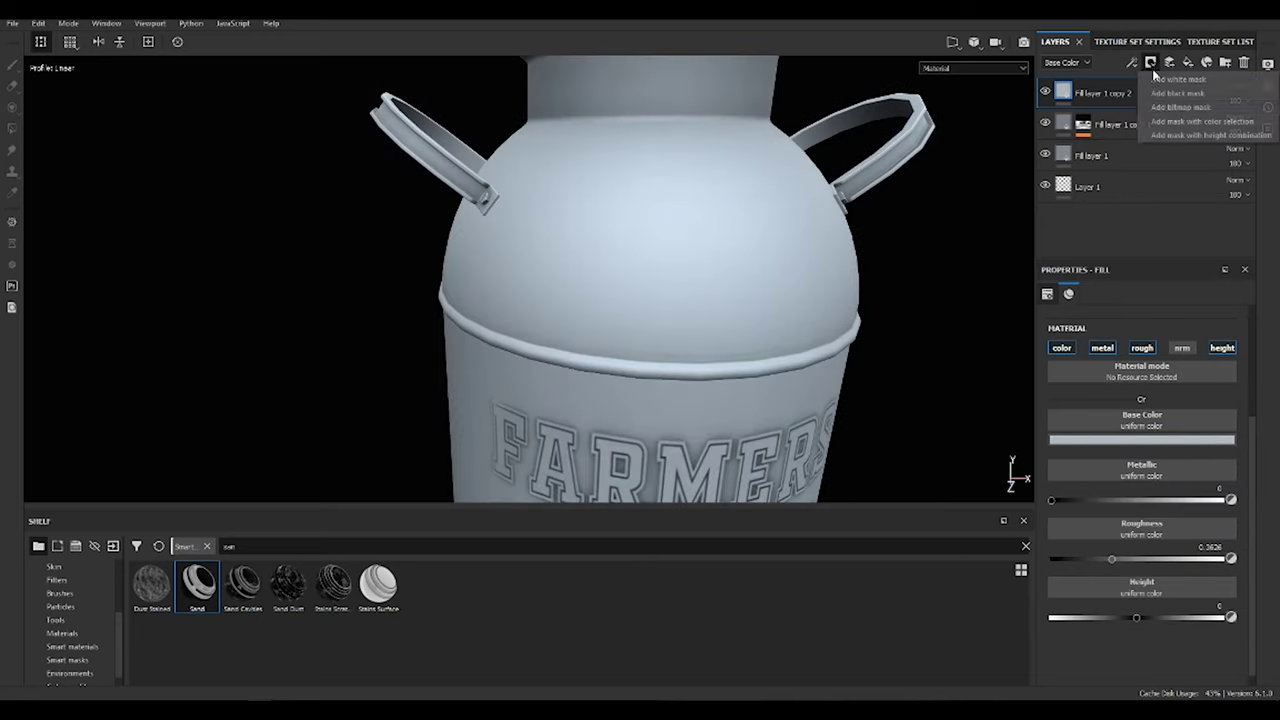
left_click(1170, 97)
left_click(1131, 62)
left_click(1163, 112)
left_click(1130, 350)
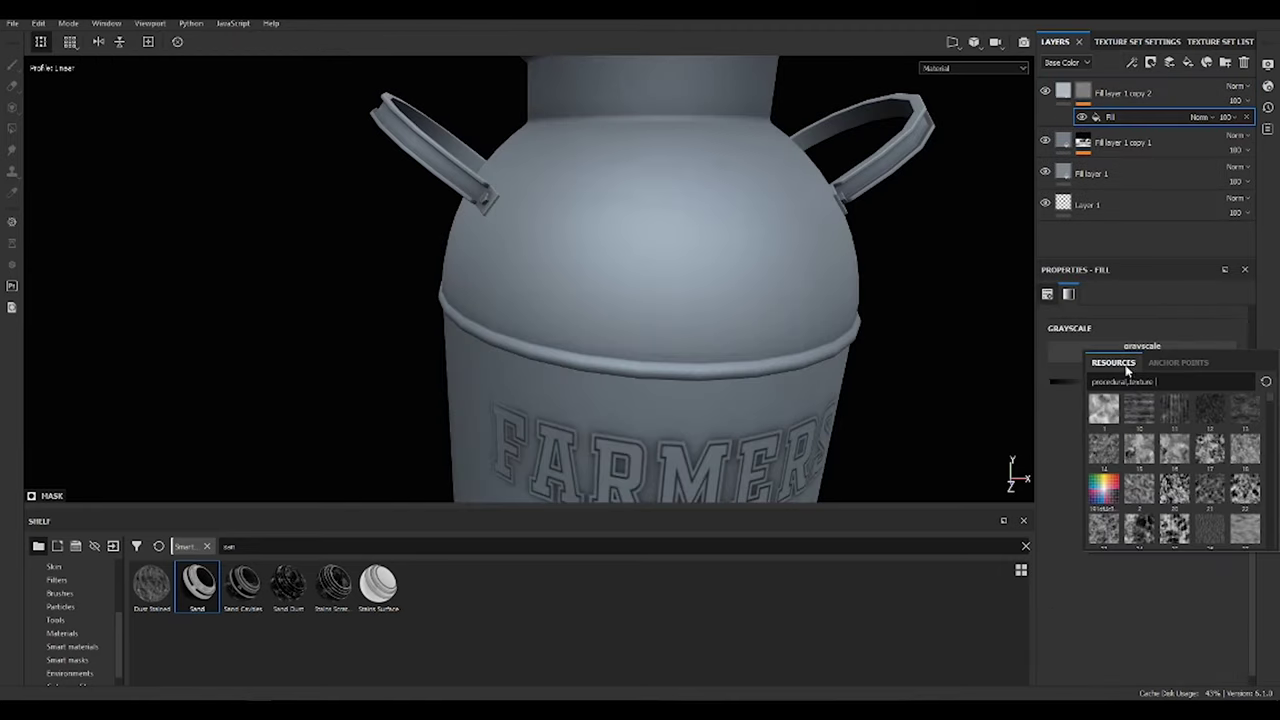
type("stains")
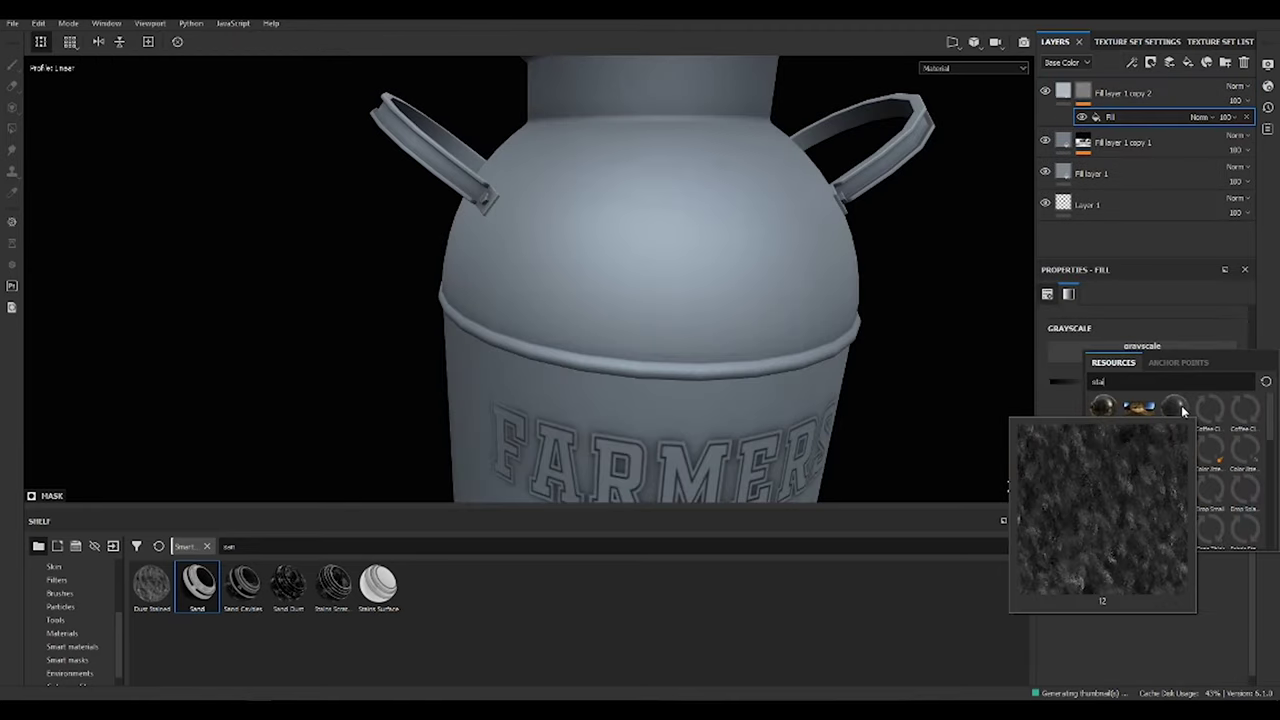
left_click(1245, 490)
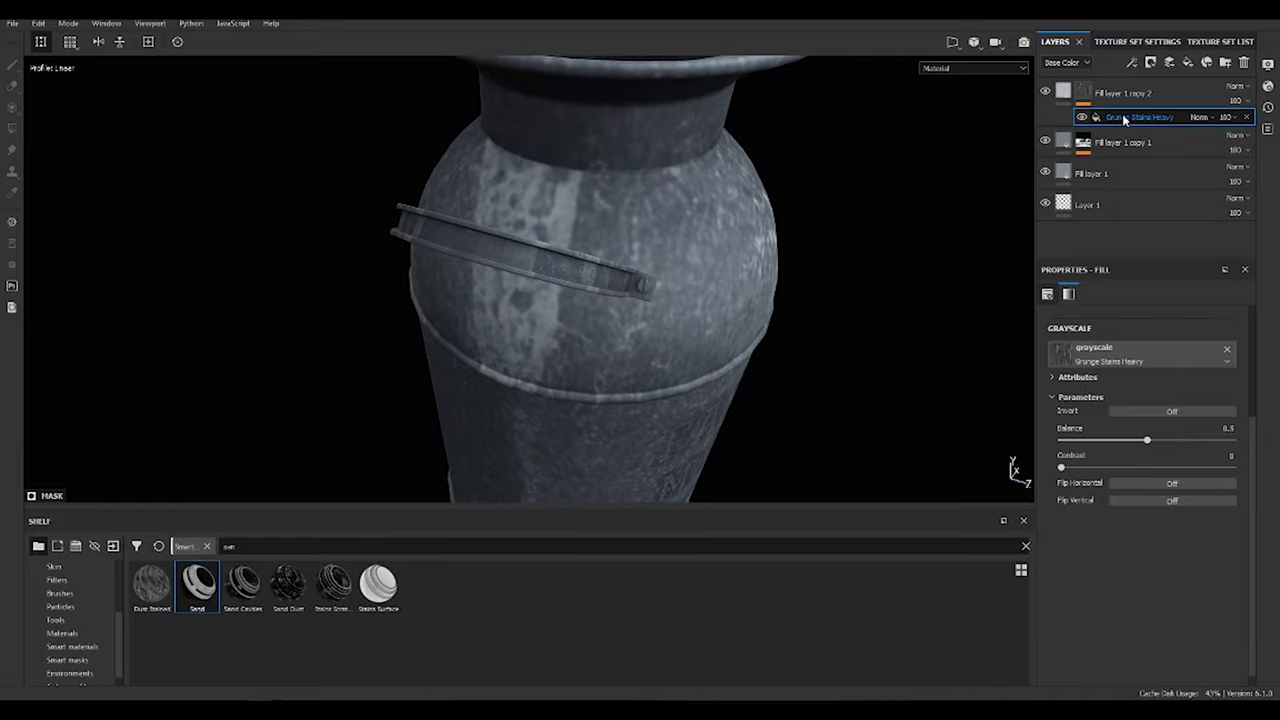
left_click(1160, 340)
left_click(1125, 360)
mouse_move(800, 280)
left_mouse_down("alt")
mouse_move(536, 240)
mouse_move(1186, 410)
left_mouse_up("alt")
left_click_drag(1124, 437, 1127, 437)
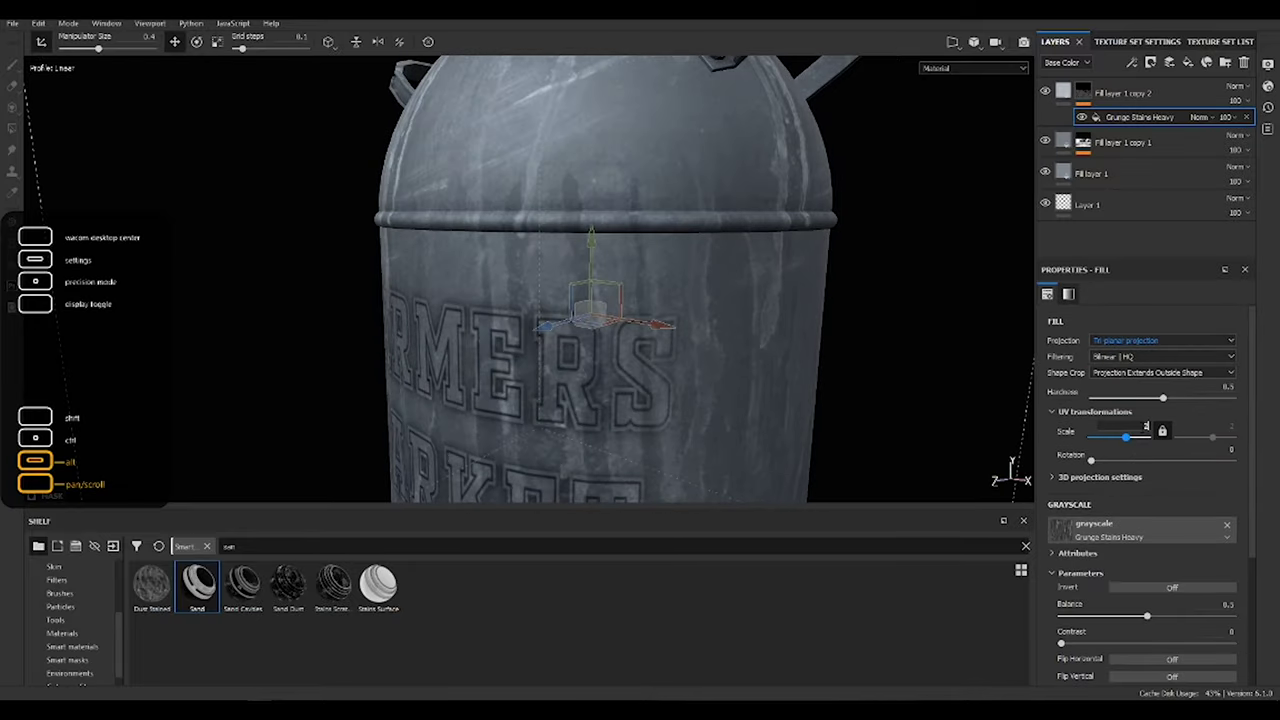
mouse_move(820, 346)
left_mouse_down("alt")
mouse_move(859, 200)
mouse_move(766, 394)
mouse_move(934, 314)
mouse_move(794, 320)
mouse_move(755, 268)
left_mouse_up("alt")
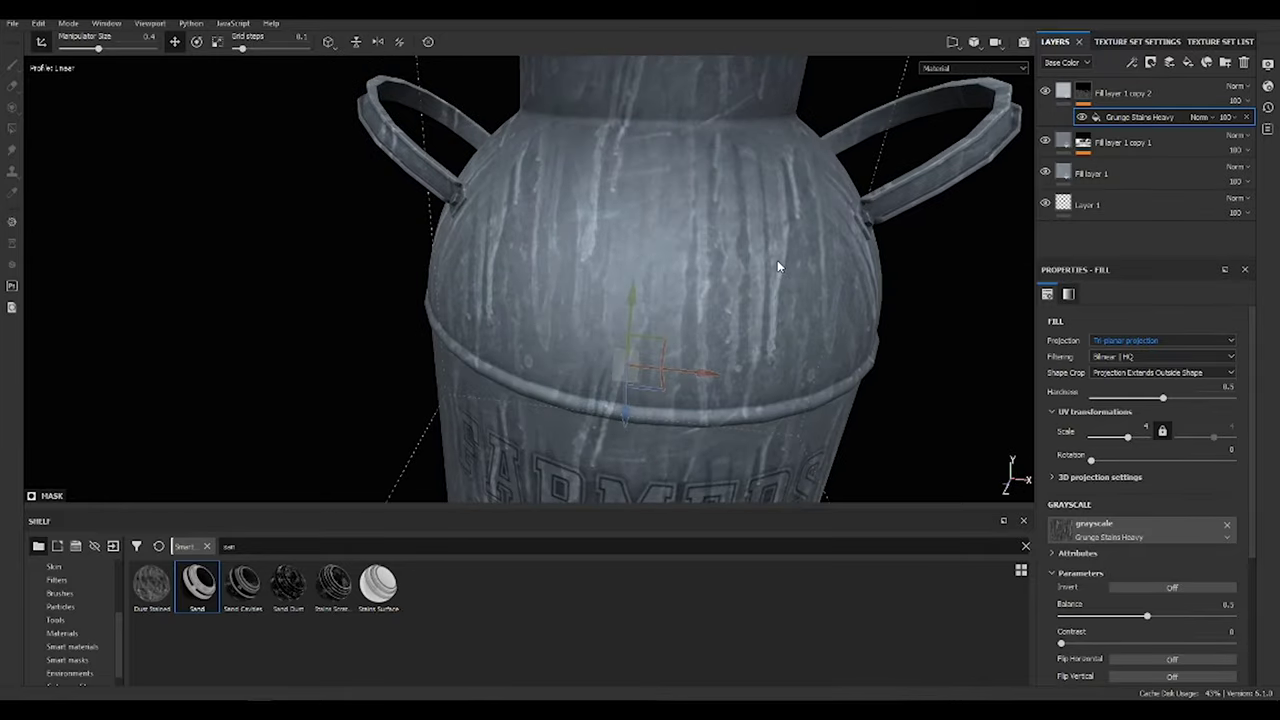
Preview Grunge Stains Spots in the mask, then revert to Grunge Stains Heavy.
left_click(1140, 530)
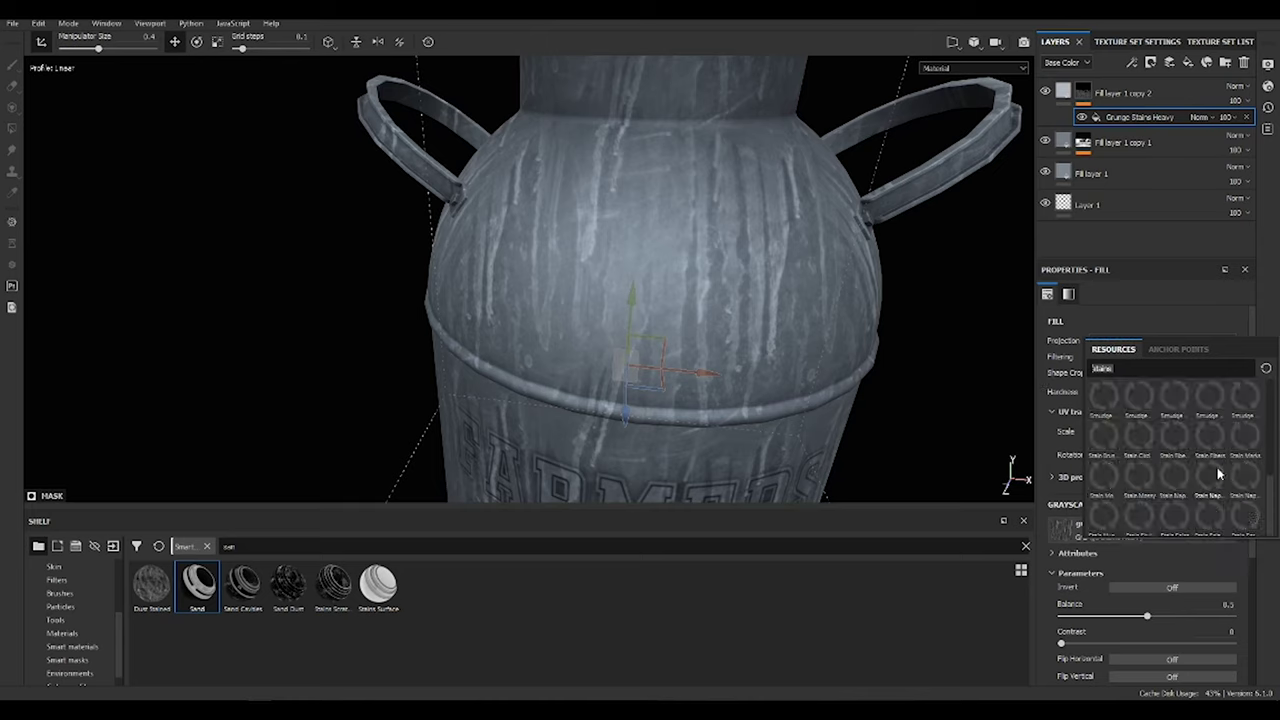
left_click_drag(1268, 495, 1272, 440)
left_click(1184, 409)
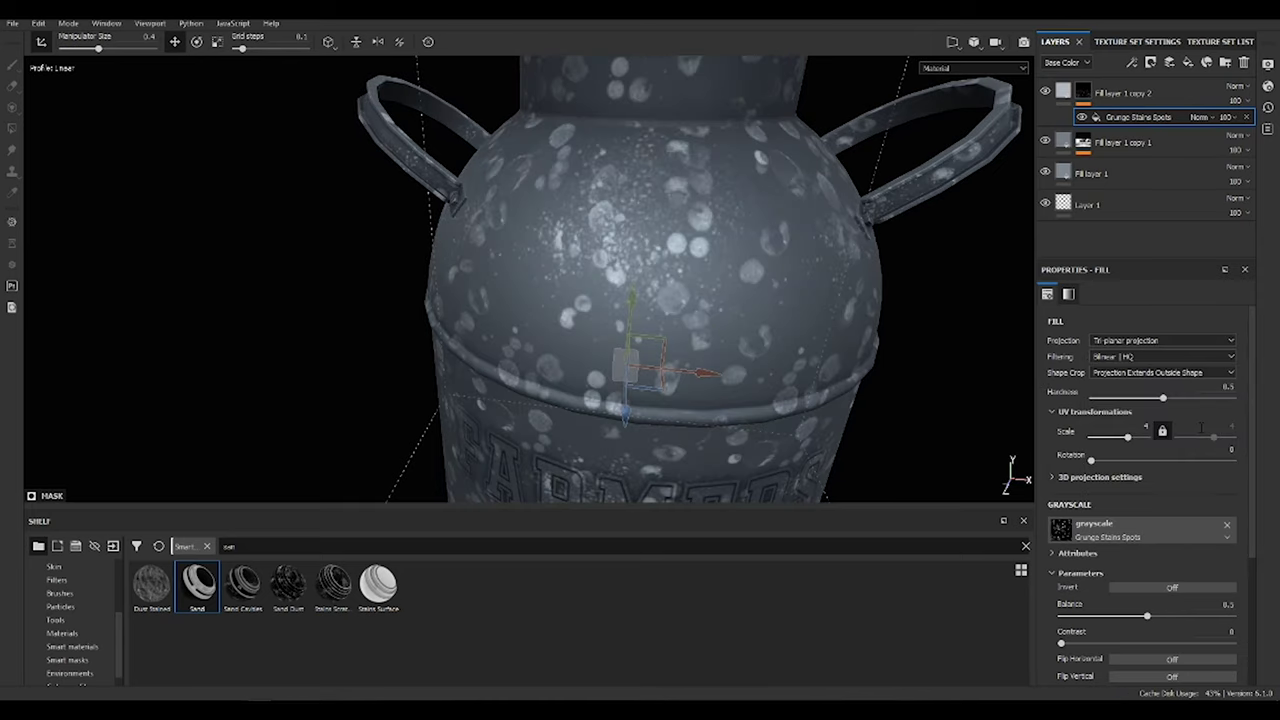
key("ctrl+z")
left_click(1139, 514)
left_click(208, 657)
Swap the mask grunge for Grunge Concrete Dirty and show the Smart masks shelf.
left_click(62, 606)
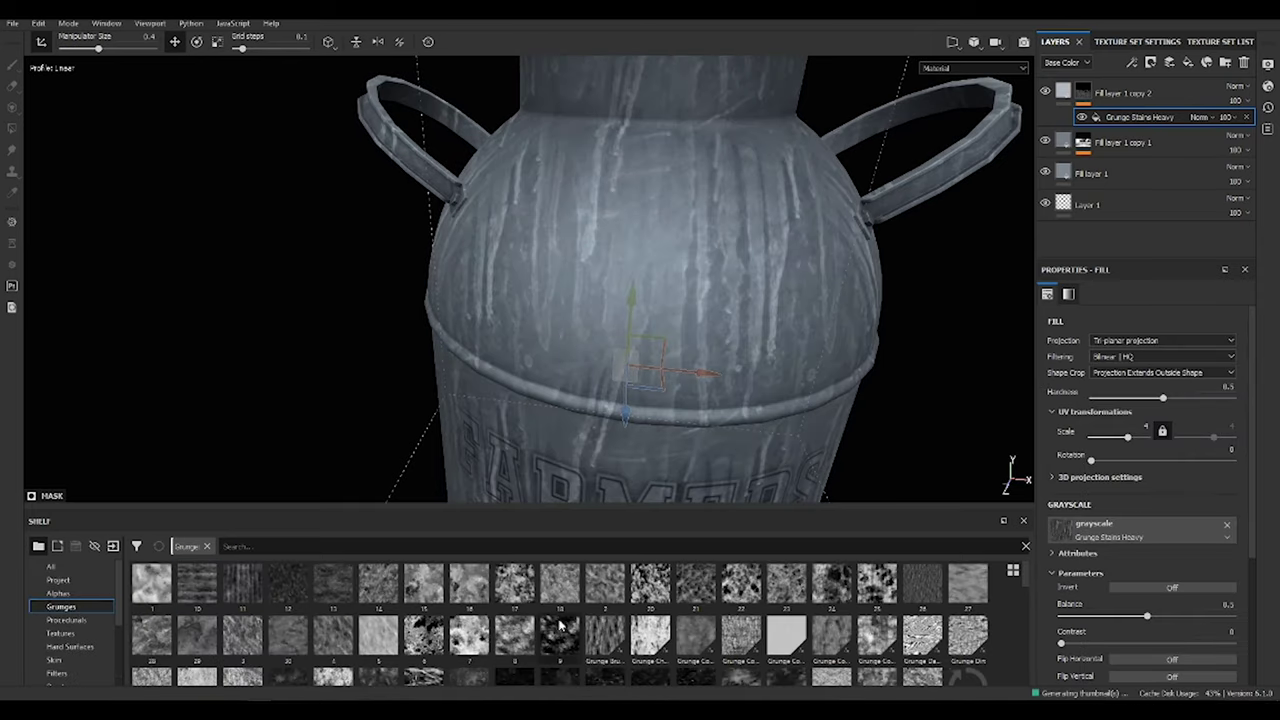
type("dirt")
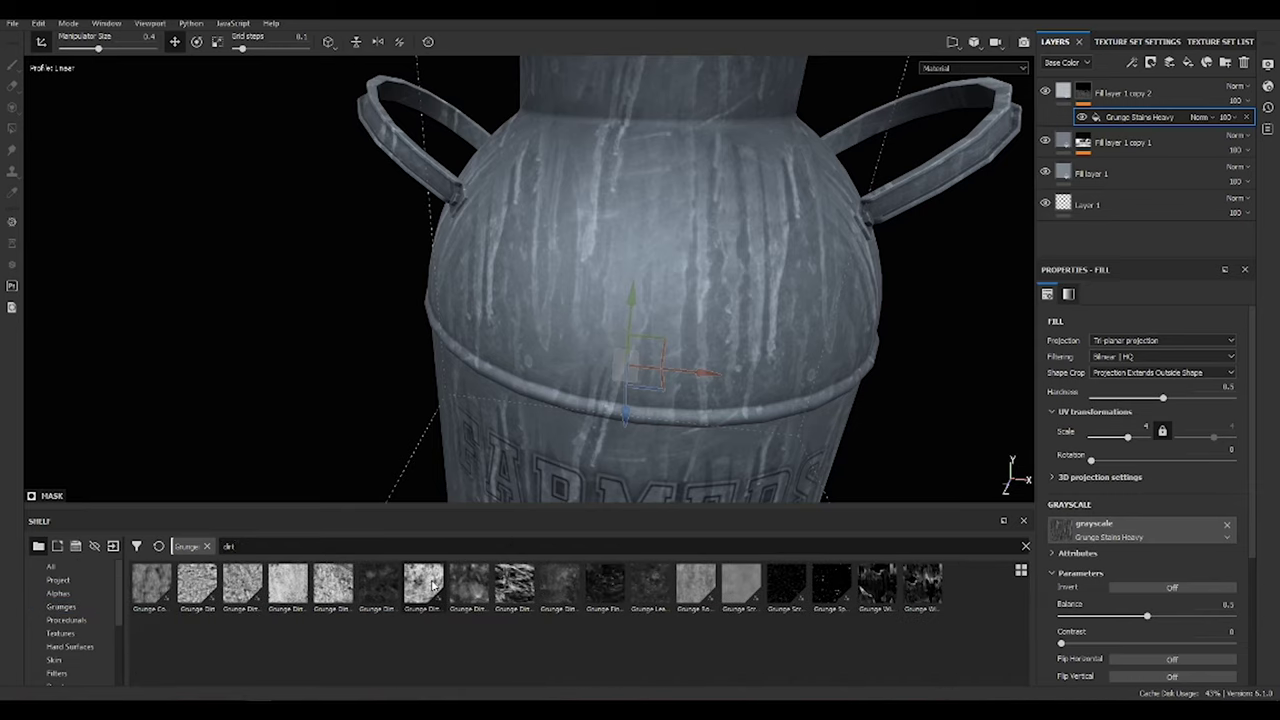
mouse_move(151, 586)
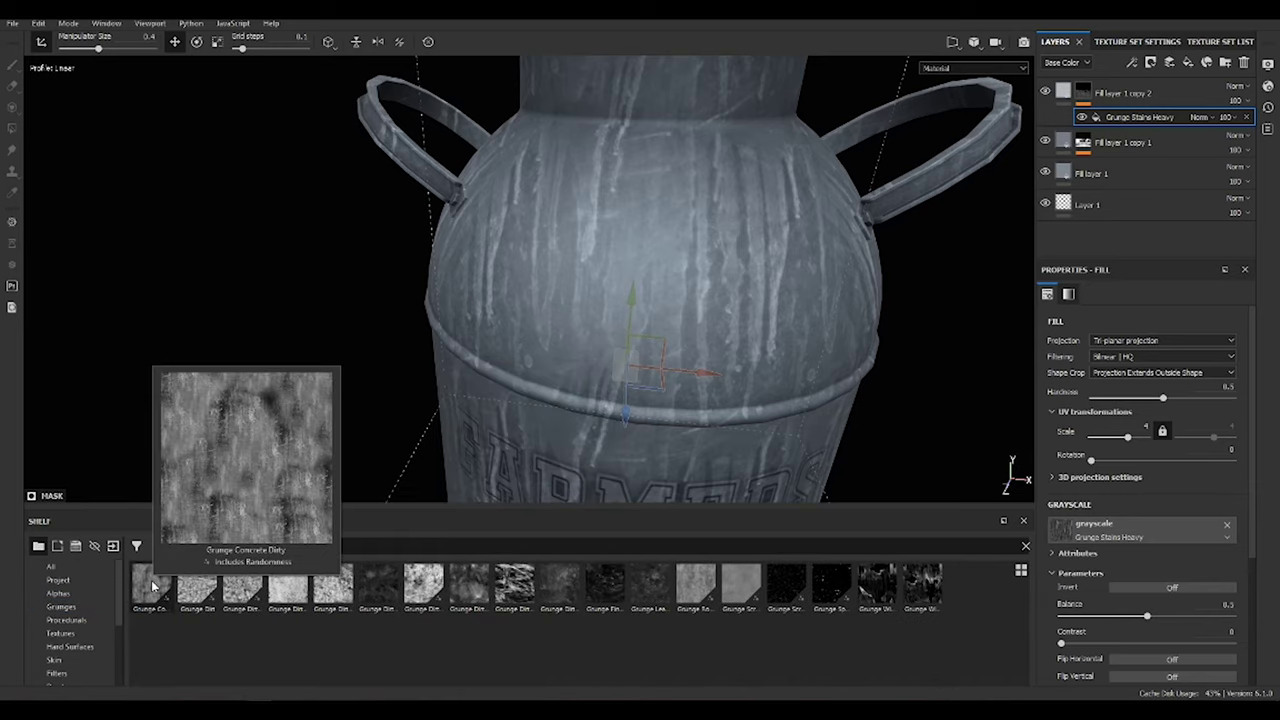
left_click_drag(152, 585, 1095, 530)
left_click_drag(994, 337, 843, 351, "alt")
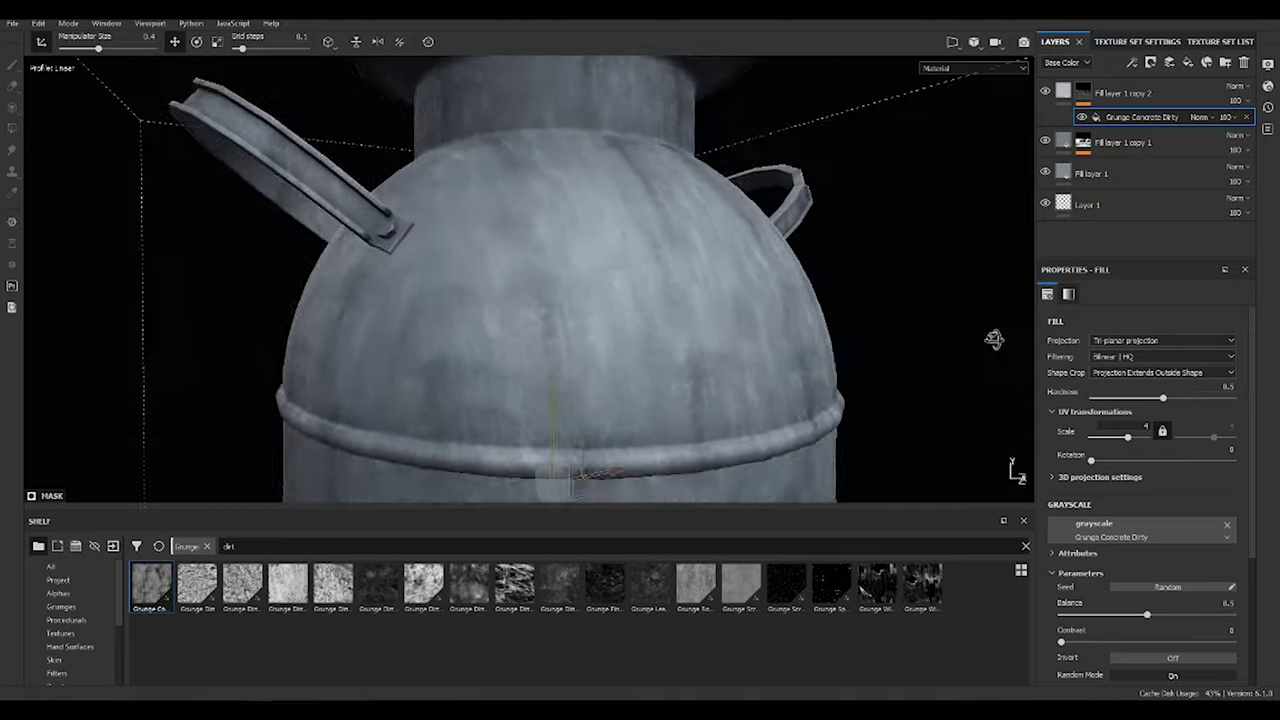
scroll(101, 651, "down", 3)
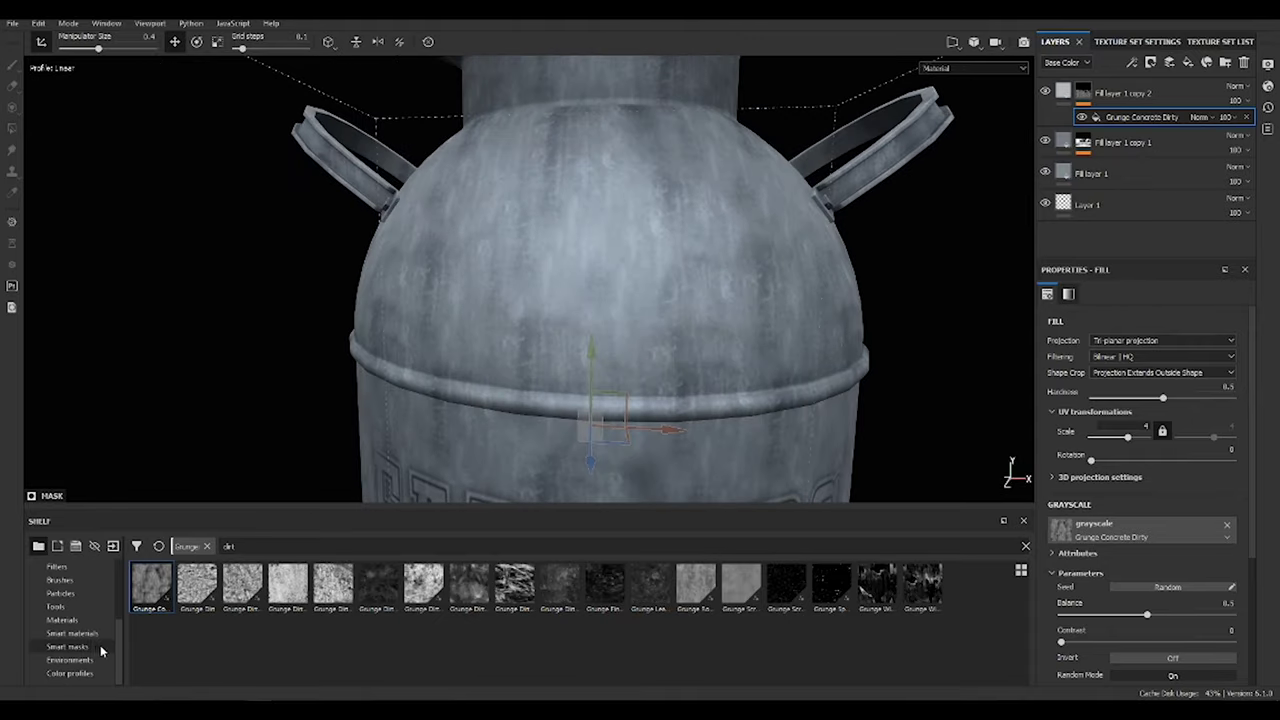
left_click(68, 646)
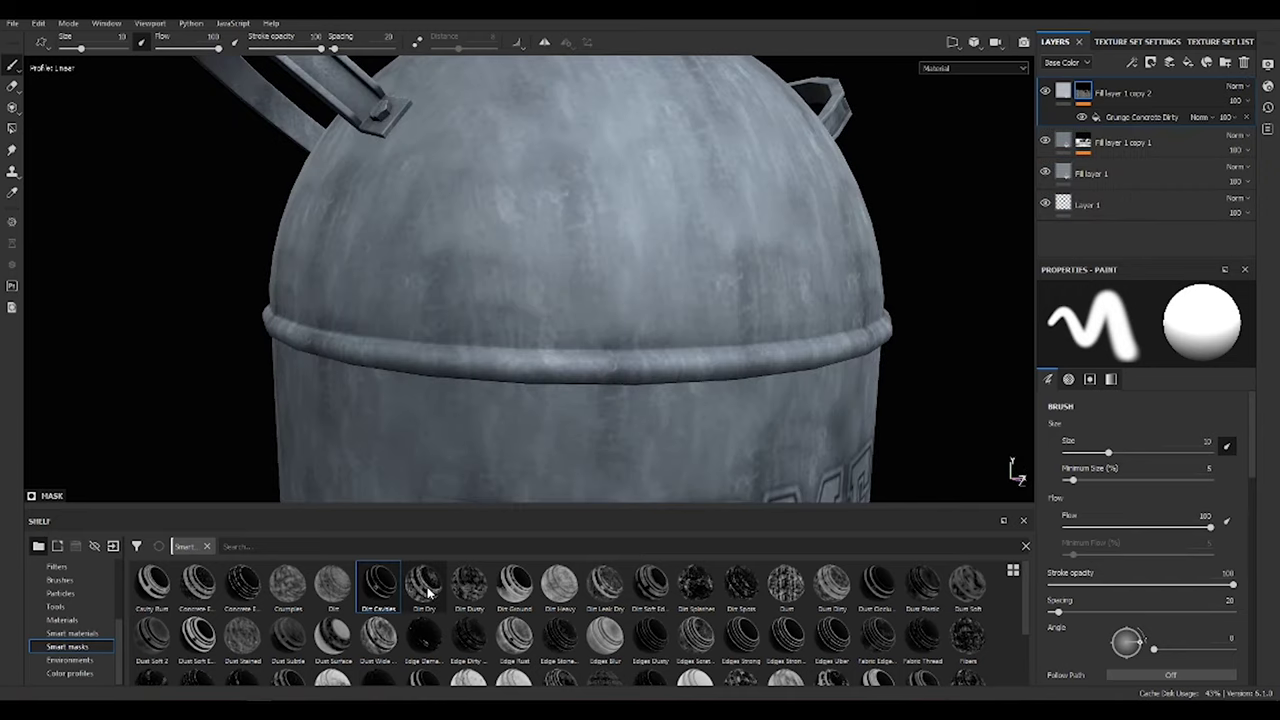
Apply the Cavity Dust smart mask with global balance 0.74 and contrast 0.5.
left_click_drag(152, 585, 541, 138)
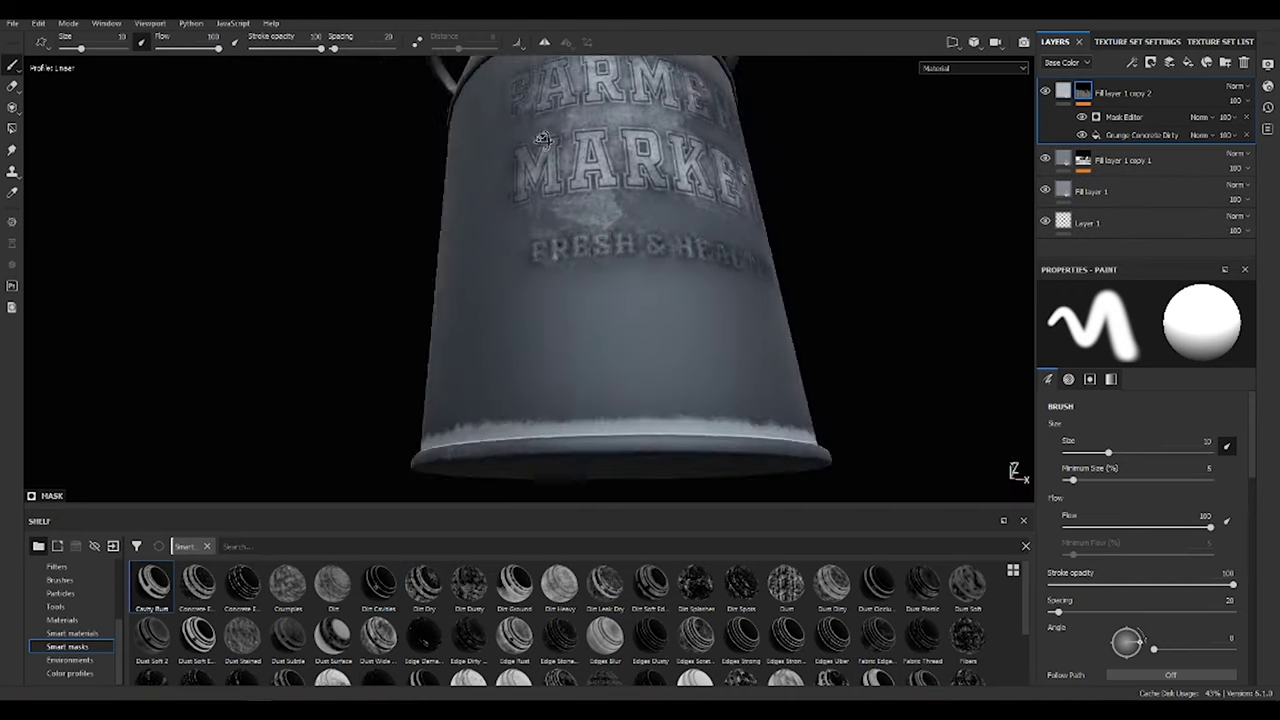
left_click_drag(541, 138, 1087, 183, "alt")
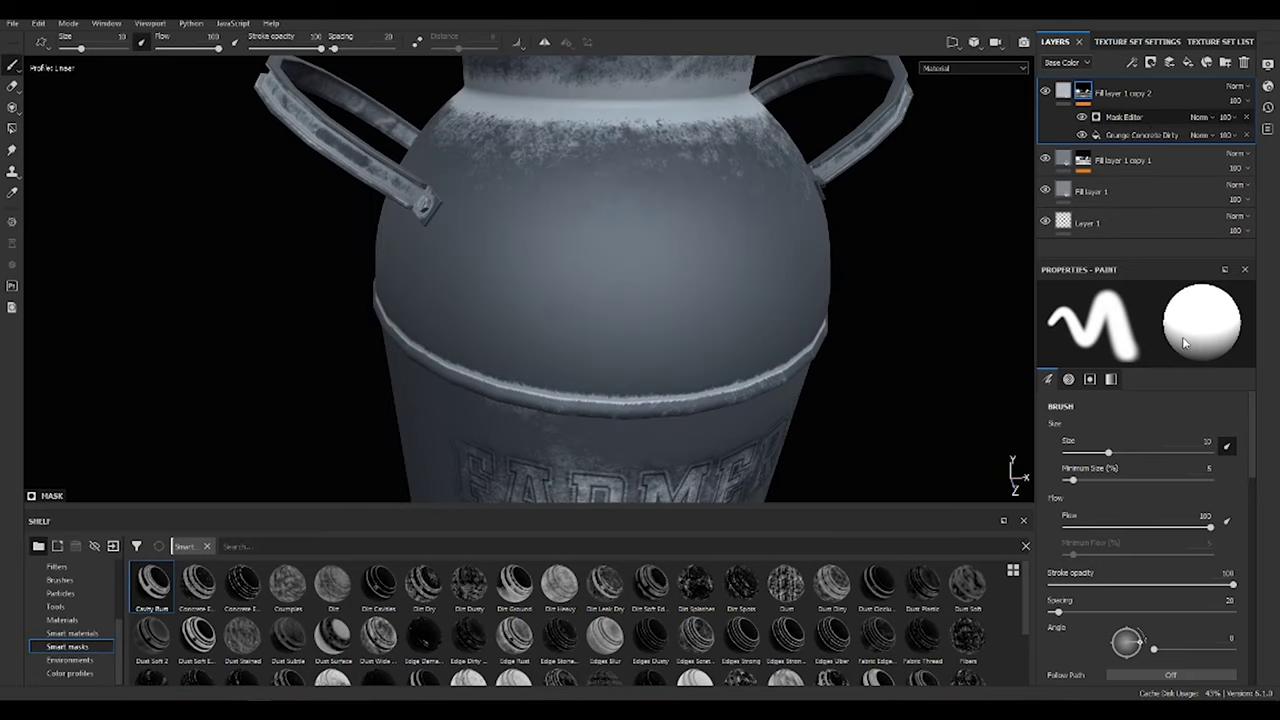
left_click(1125, 117)
left_click_drag(1174, 430, 1191, 428)
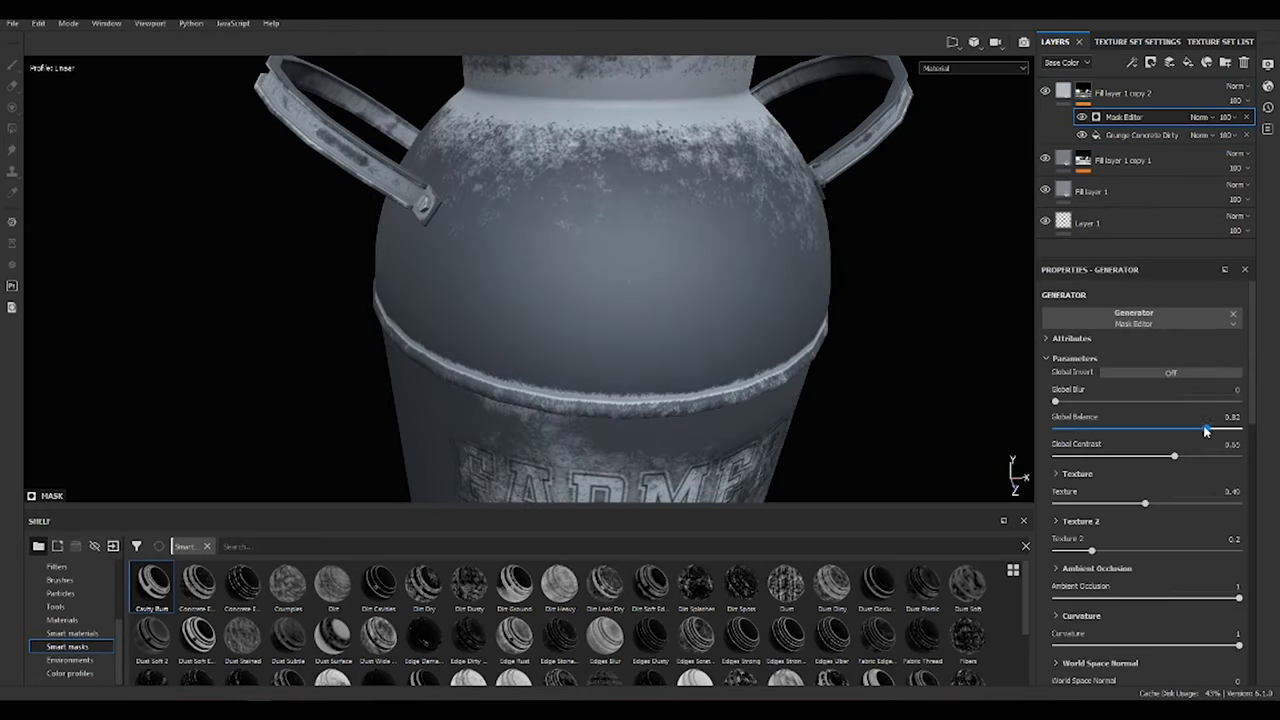
mouse_move(1055, 401)
left_mouse_down()
mouse_move(1091, 404)
mouse_move(1055, 401)
left_mouse_up()
left_click_drag(1174, 456, 1150, 459)
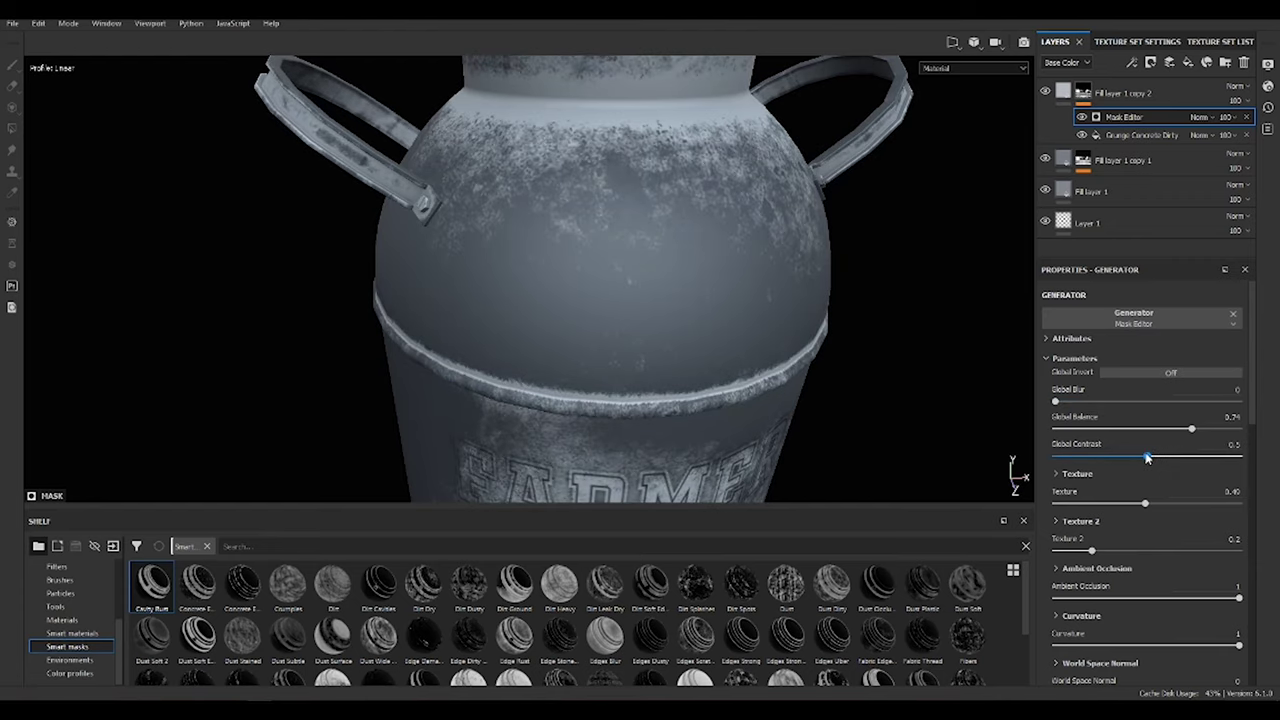
mouse_move(700, 300)
left_mouse_down("alt")
mouse_move(429, 249)
mouse_move(794, 354)
mouse_move(920, 423)
mouse_move(1000, 400)
left_mouse_up("alt")
Add a Paint effect to the mask using a grunge alpha at brush size about 54.77.
left_click(1132, 62)
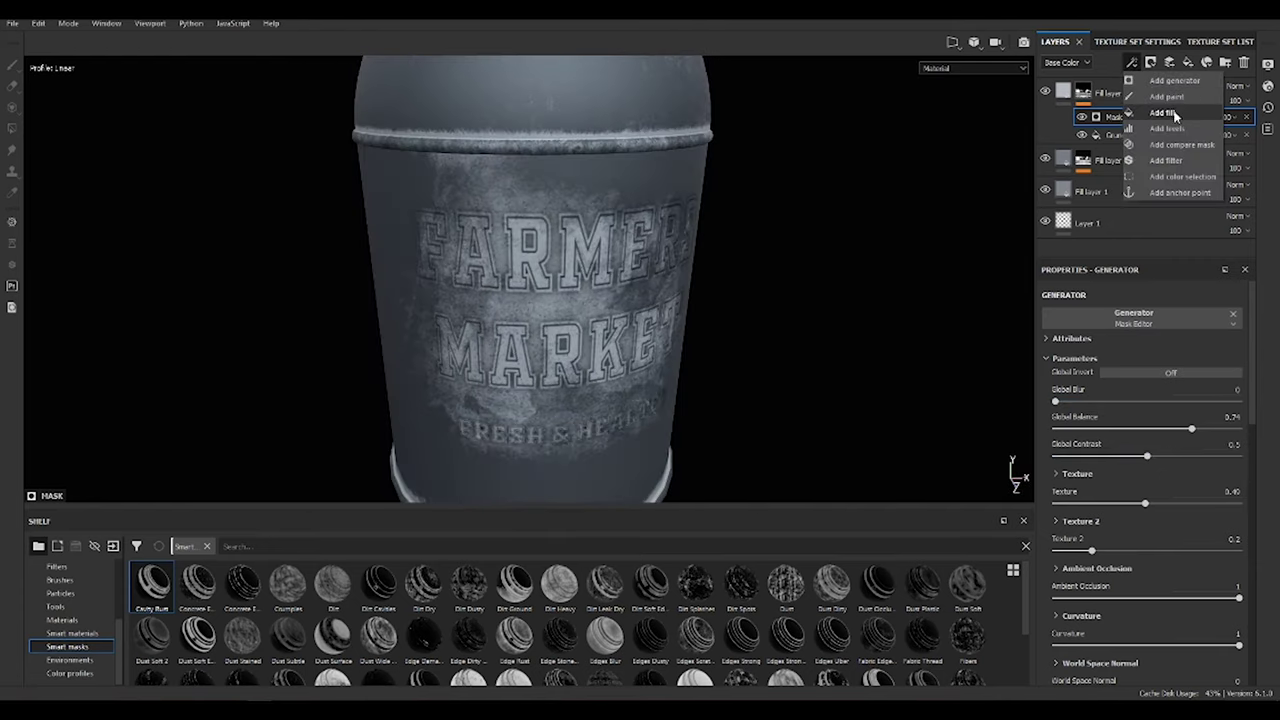
left_click(1168, 97)
scroll(815, 386, "down", 2)
left_click(784, 380)
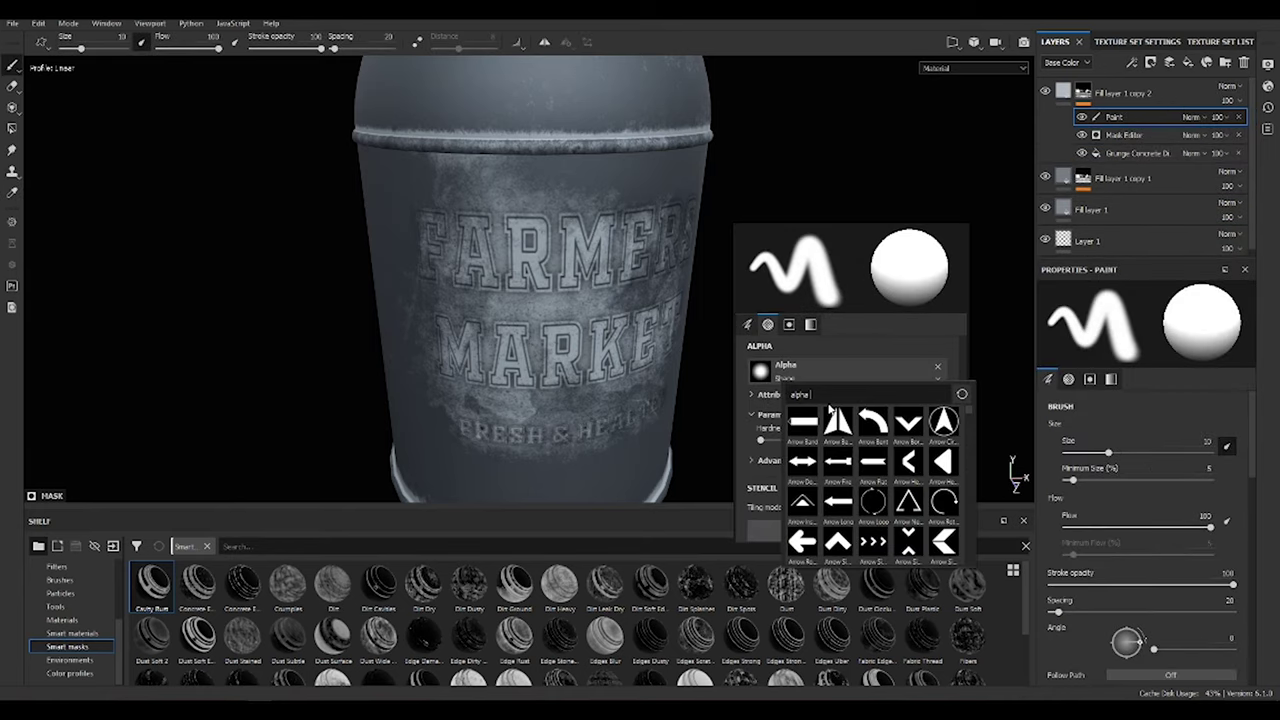
type("grun")
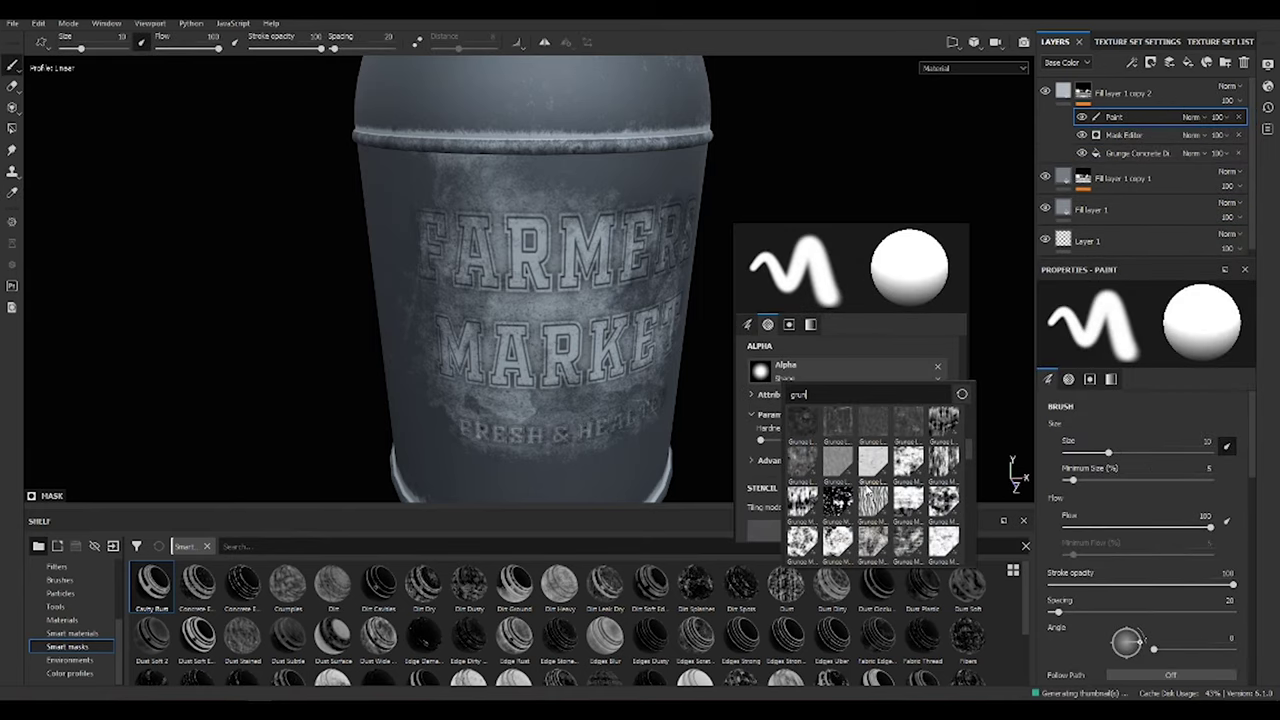
left_click(801, 463)
right_click_drag(718, 336, 562, 370, "ctrl")
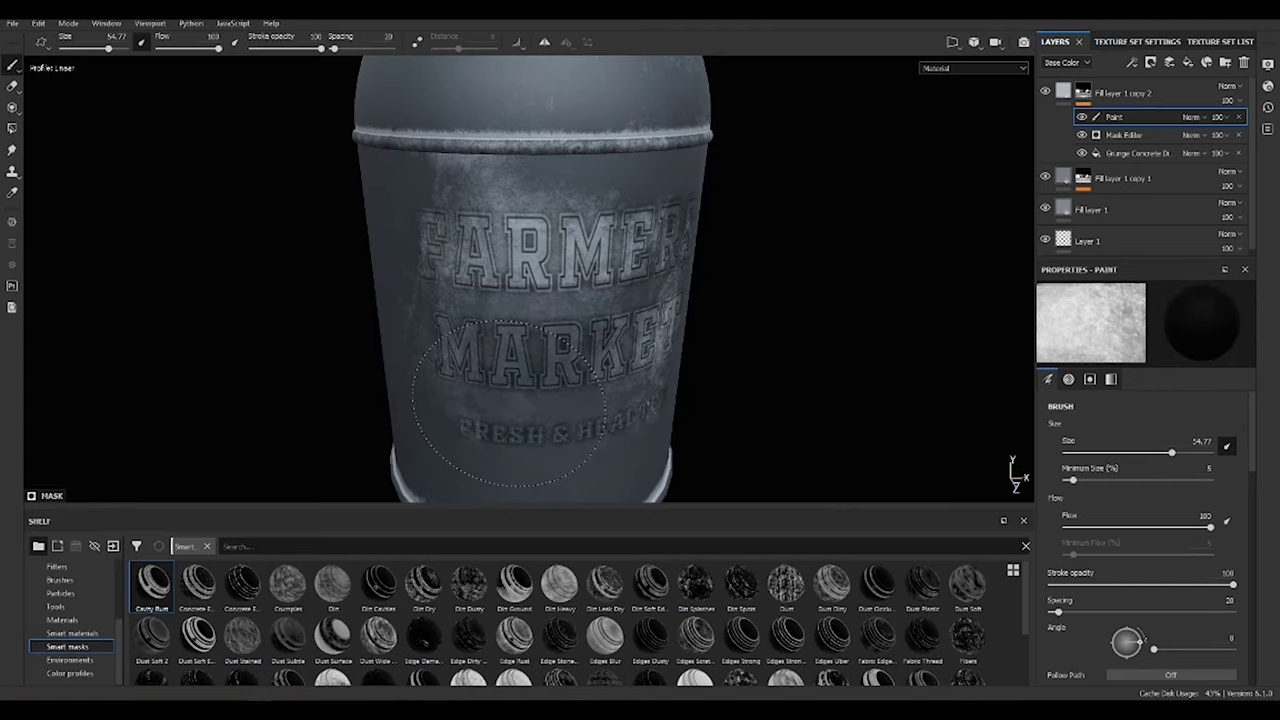
mouse_move(565, 372)
left_mouse_down("alt")
mouse_move(600, 310)
mouse_move(1132, 150)
left_mouse_up("alt")
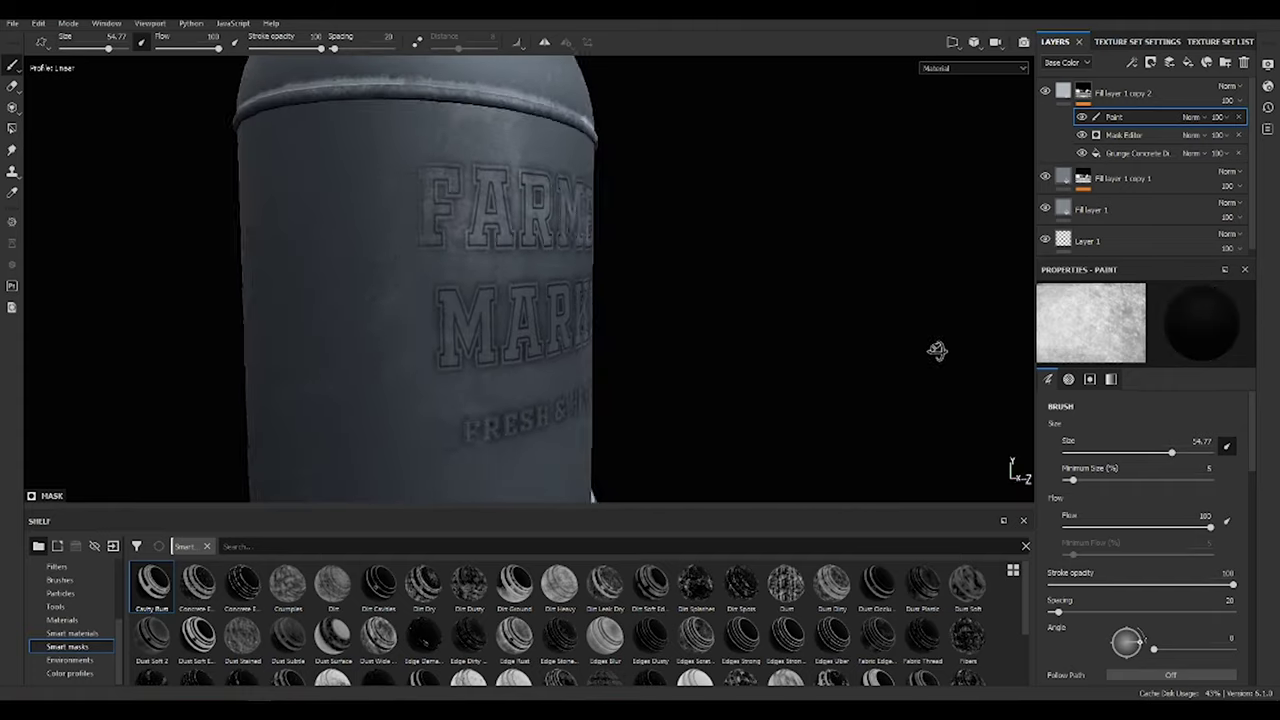
Move the new fill layer copy up, darken its base colour and give it a black mask.
left_click_drag(1095, 210, 1100, 198)
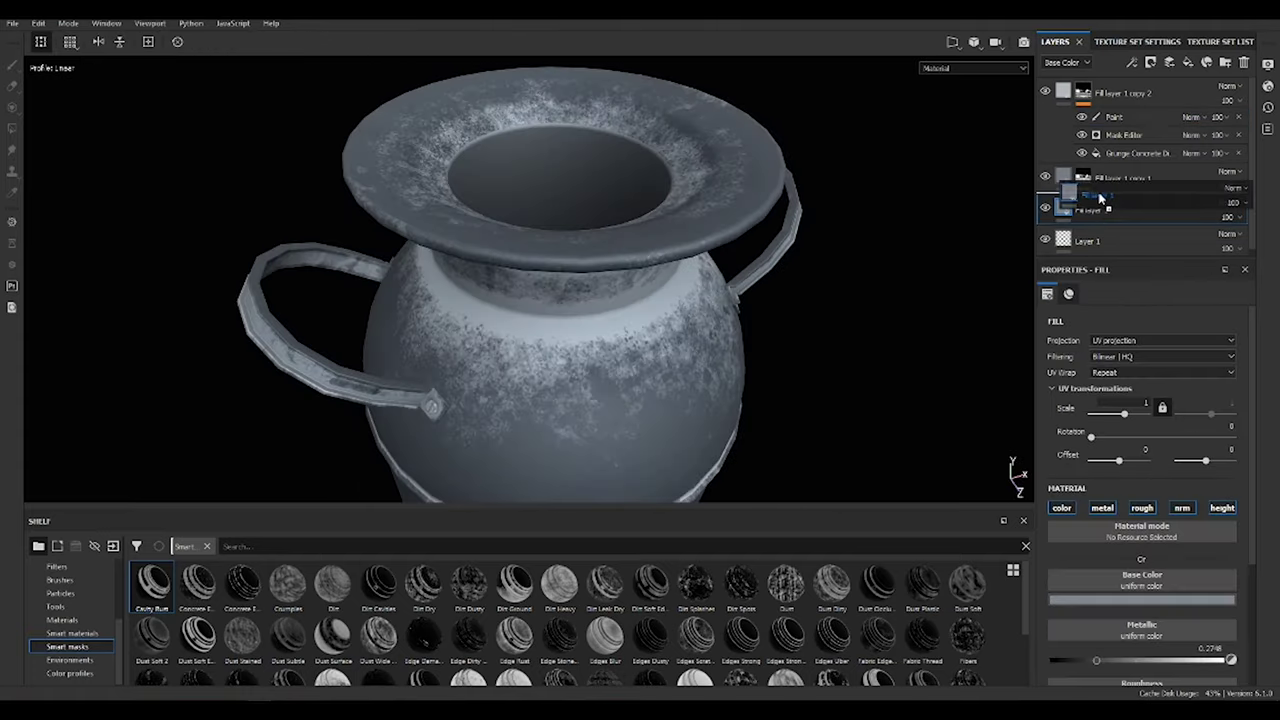
left_click(1155, 586)
left_click(1112, 448)
left_click(1150, 62)
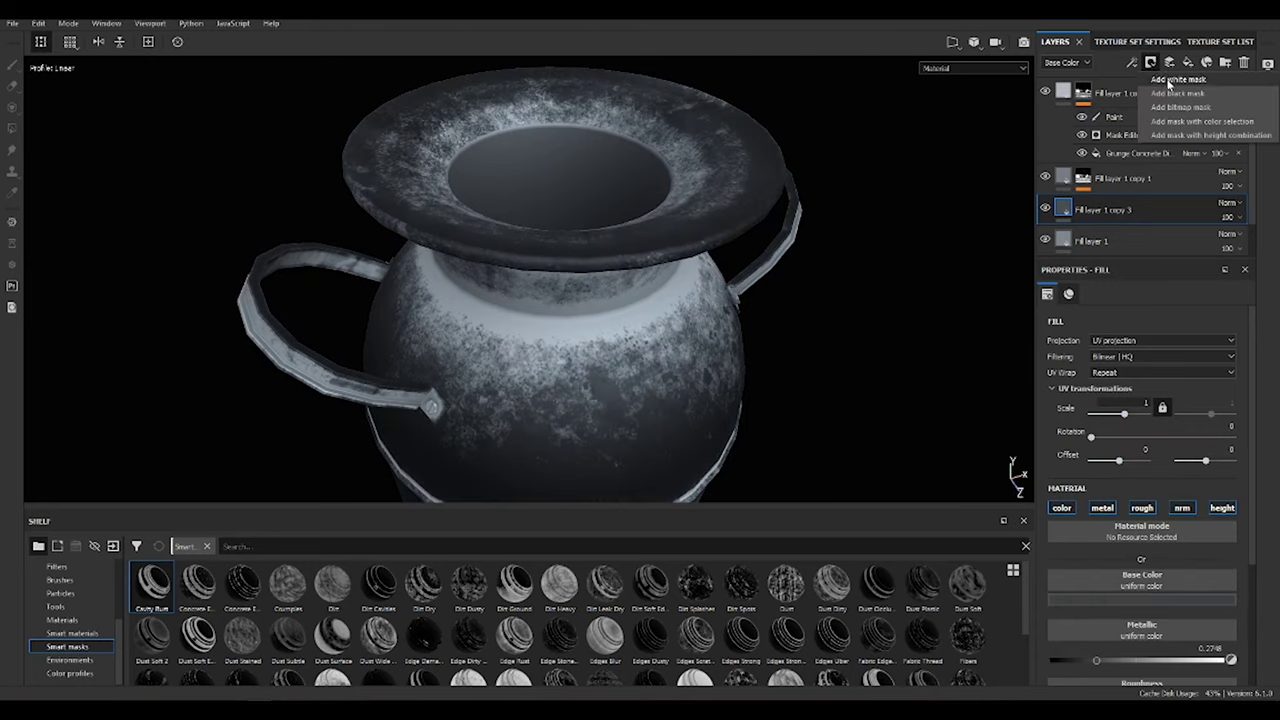
left_click(1180, 85)
Add a Color selection to the mask that picks the pink ID region.
left_click(1133, 64)
left_click(1180, 176)
left_click(1220, 427)
left_click(759, 216)
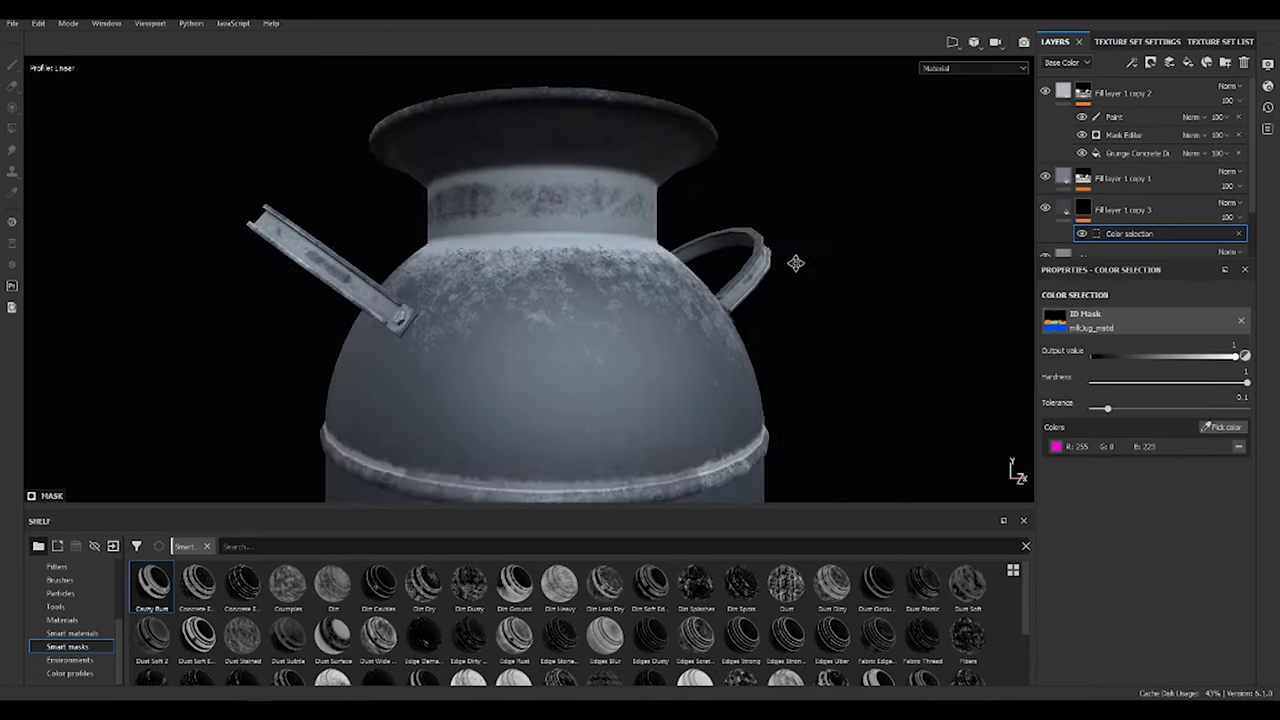
mouse_move(572, 371)
left_mouse_down("alt")
mouse_move(646, 334)
mouse_move(529, 363)
left_mouse_up("alt")
right_click_drag(529, 363, 872, 365, "alt")
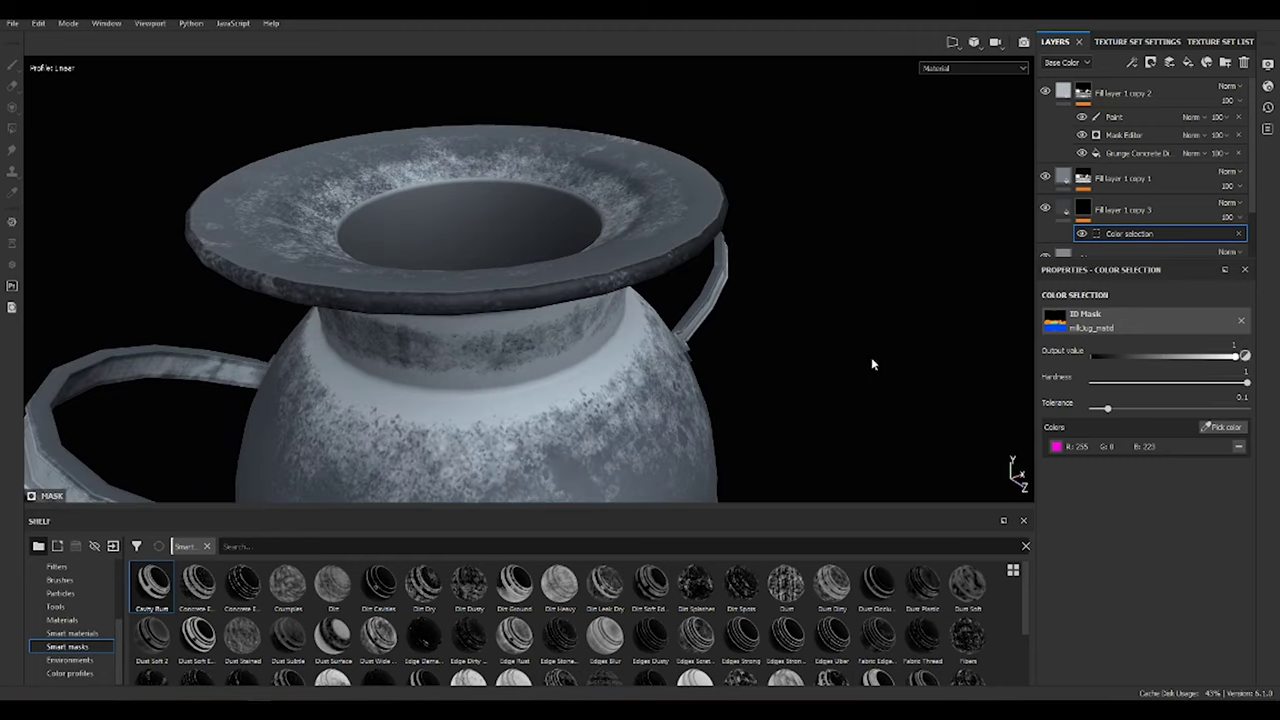
Soften the colour-selection mask with a Blur filter.
left_click(1132, 62)
left_click(1138, 316)
type("blur")
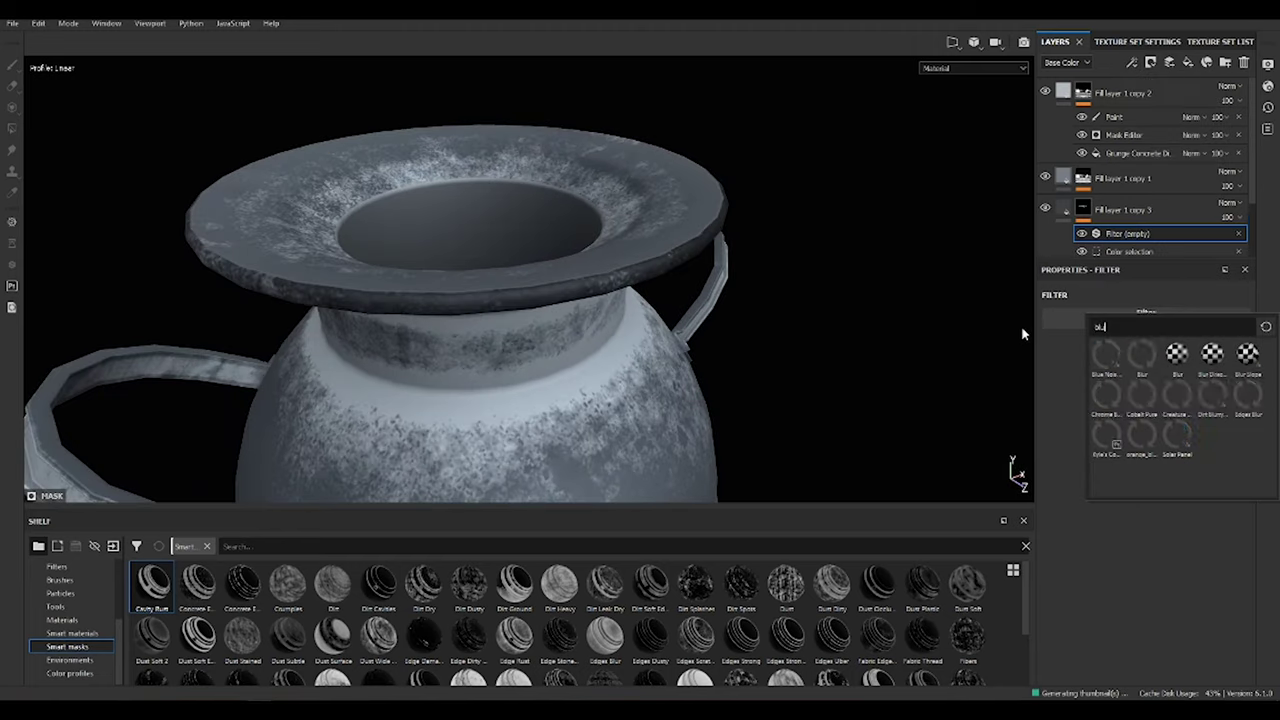
left_click(1107, 355)
left_click(1089, 385)
left_click_drag(1069, 382, 1072, 382)
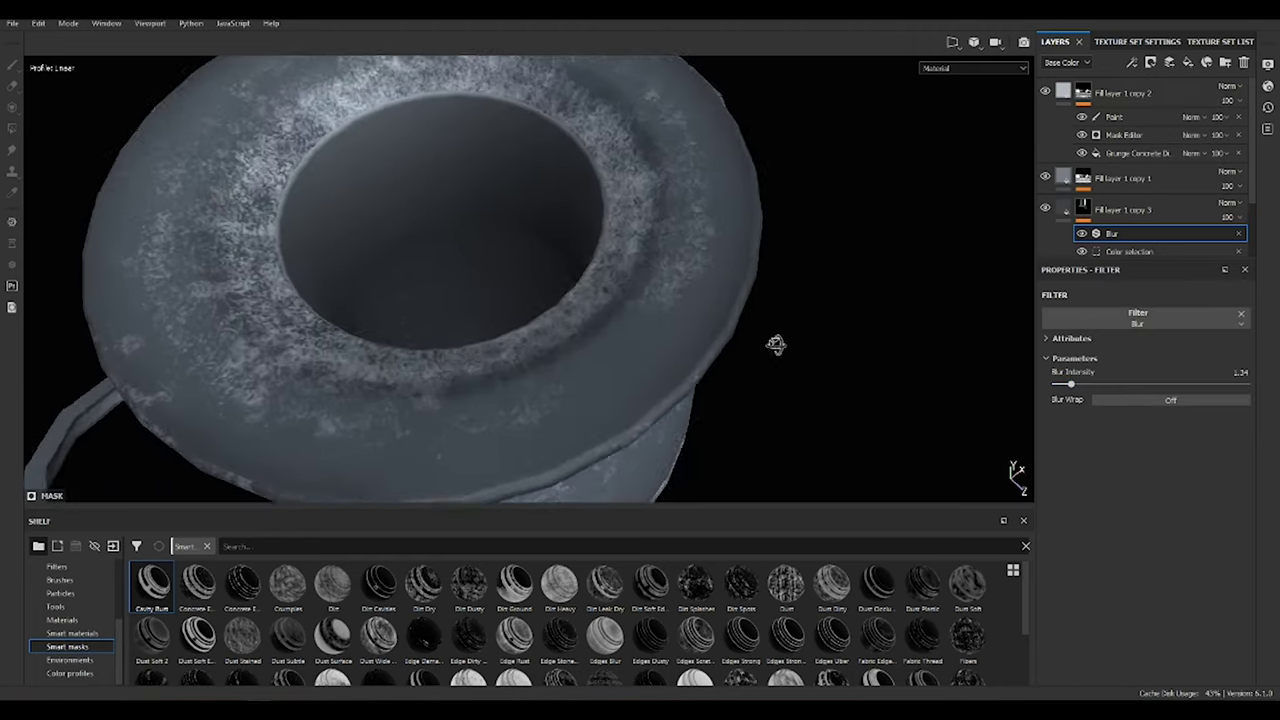
mouse_move(640, 300)
left_mouse_down("alt")
mouse_move(551, 280)
mouse_move(507, 393)
mouse_move(560, 380)
left_mouse_up("alt")
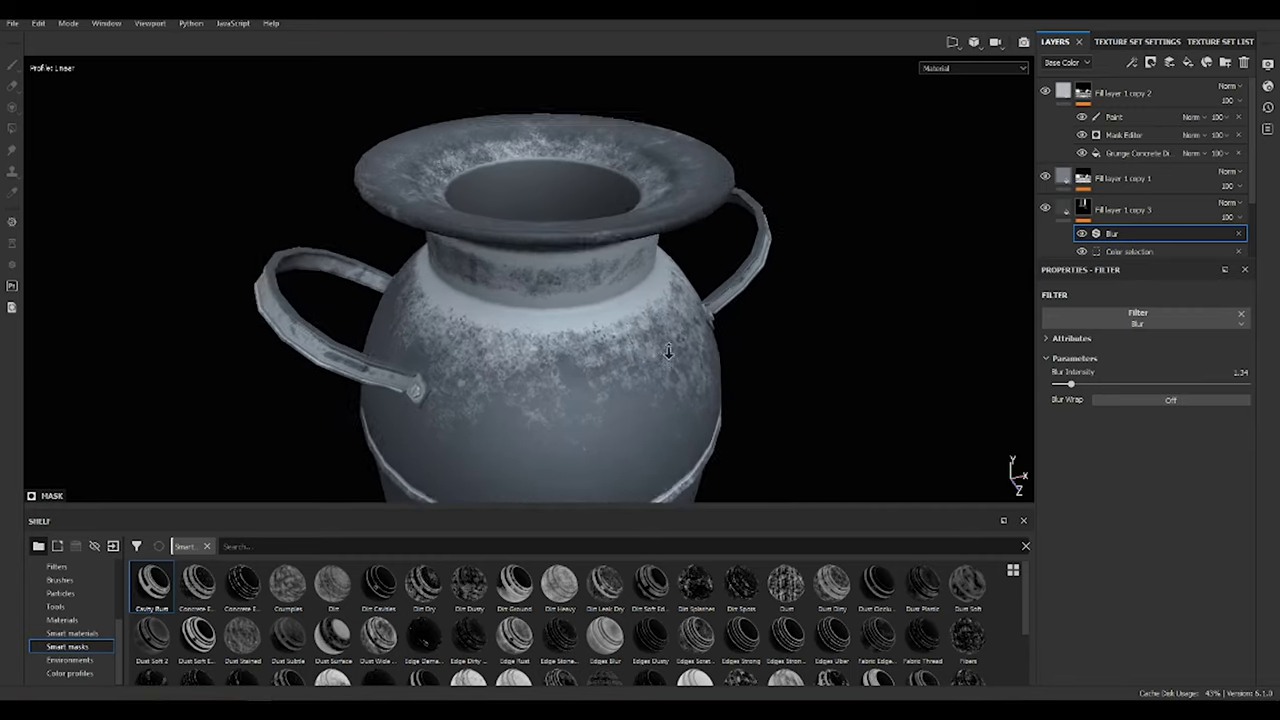
Add Levels to the dust layer's mask with the black point at 0.176.
left_click(1124, 134)
left_click(1132, 62)
left_click(1150, 130)
left_click_drag(1146, 325, 1159, 324)
left_click_drag(1050, 324, 1086, 330)
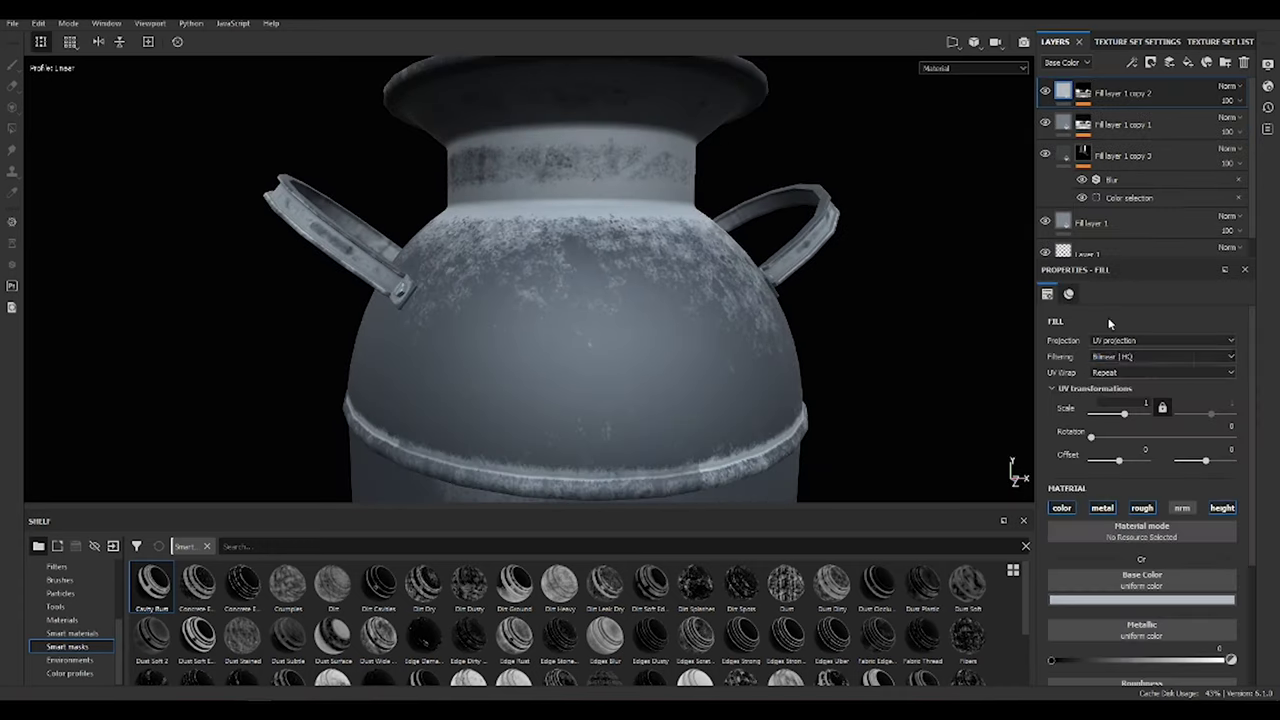
Give the dust layer (copy 2) a subtle 0.03 height.
scroll(1137, 645, "down", 3)
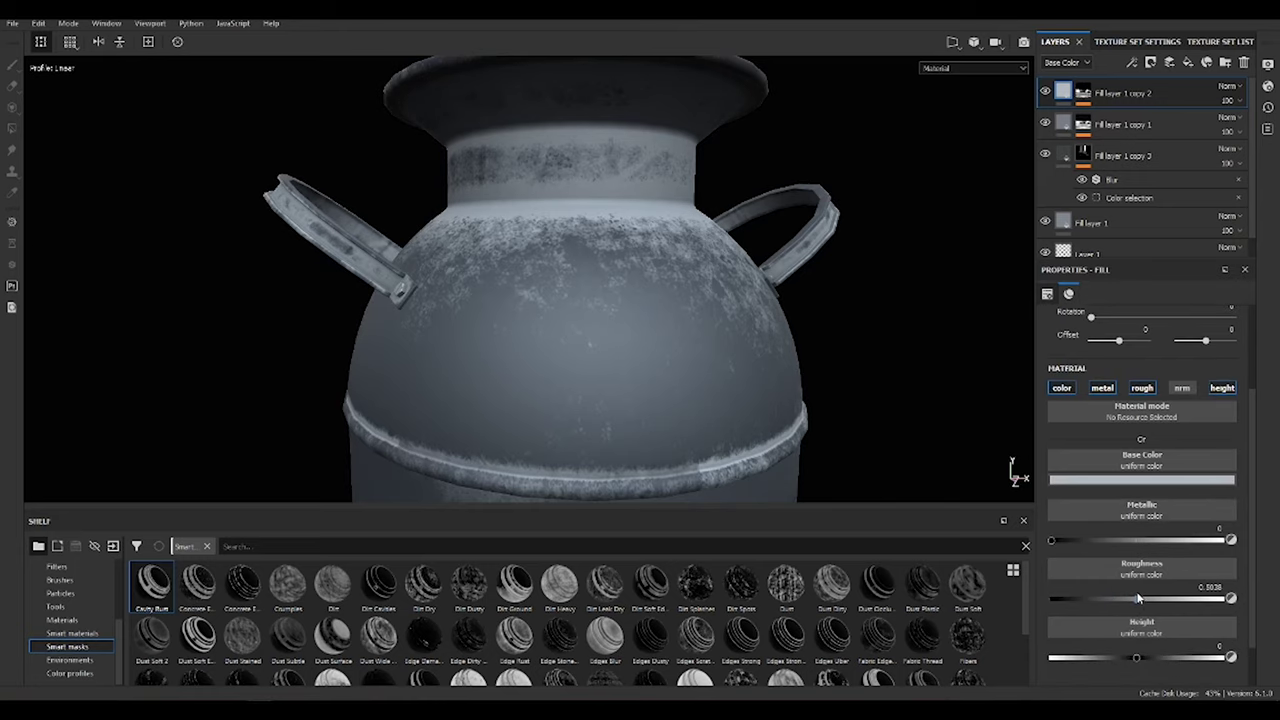
left_click_drag(1136, 657, 1146, 657)
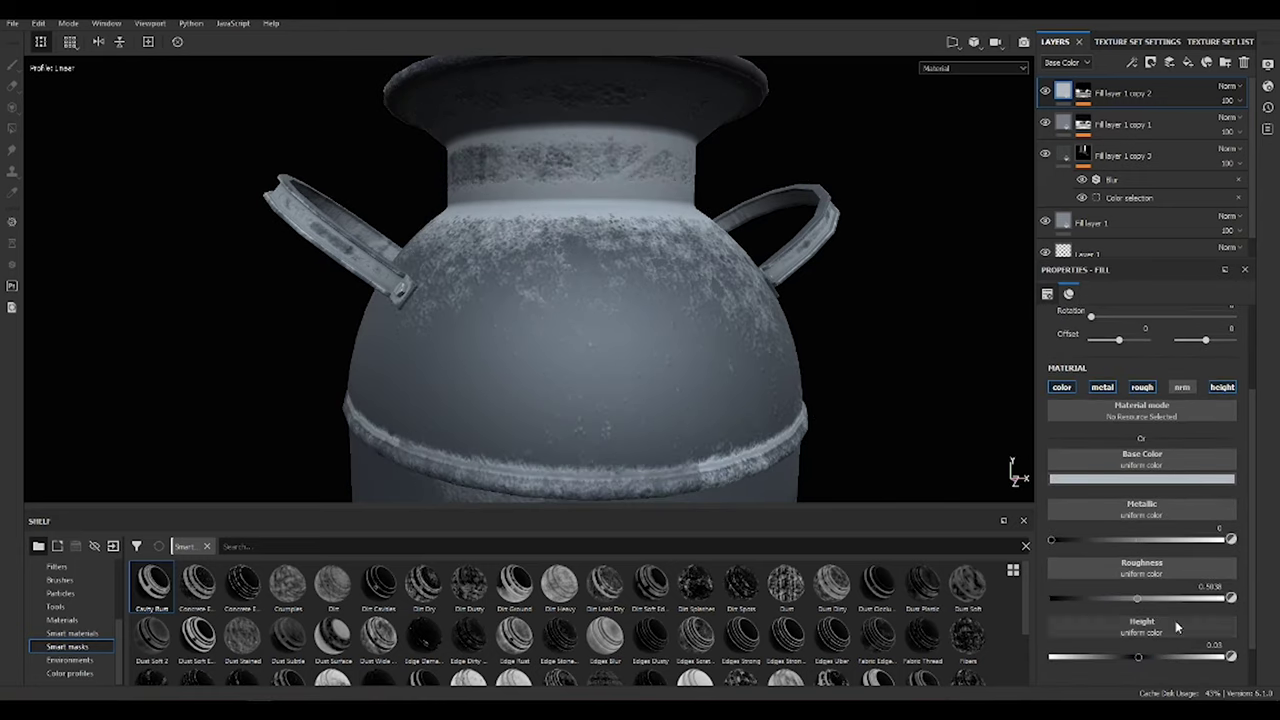
mouse_move(609, 253)
left_mouse_down("alt")
mouse_move(495, 200)
mouse_move(929, 363)
mouse_move(905, 380)
left_mouse_up("alt")
Set Fill layer 1's metallic to 0 and copy 1's roughness to about 0.385.
left_click(1091, 223)
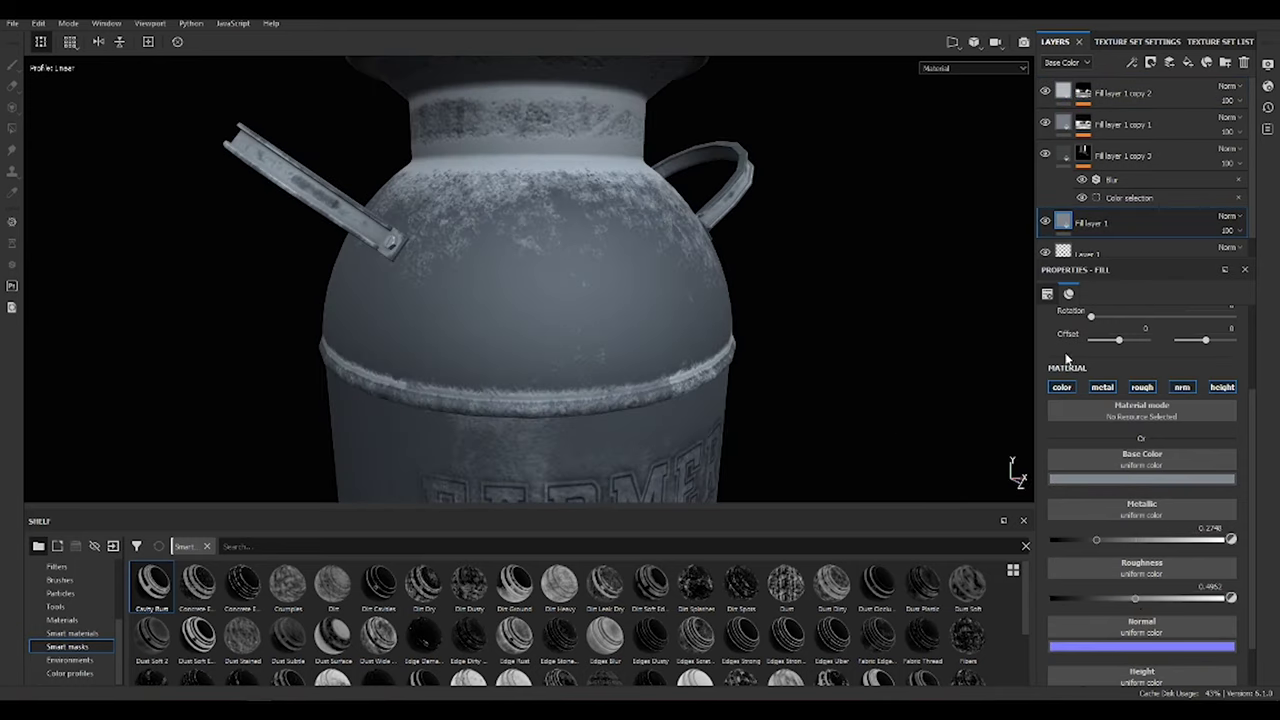
left_click_drag(1096, 540, 1051, 540)
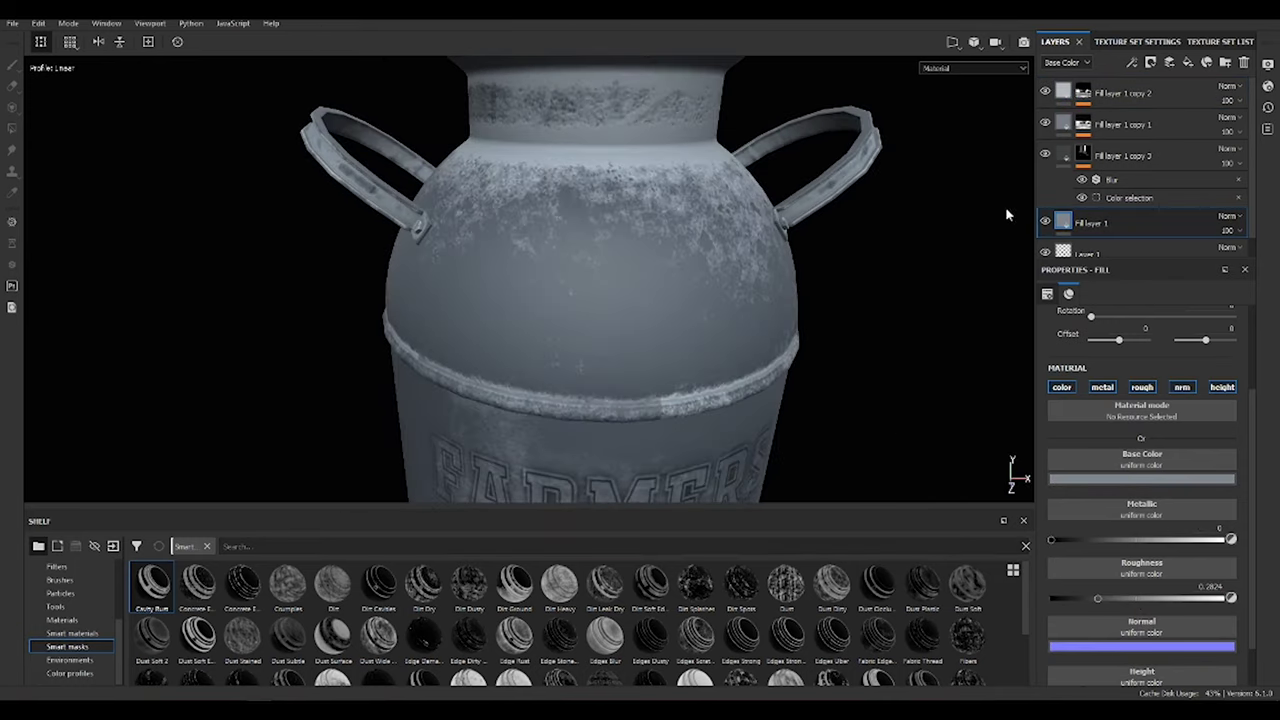
left_click(1064, 130)
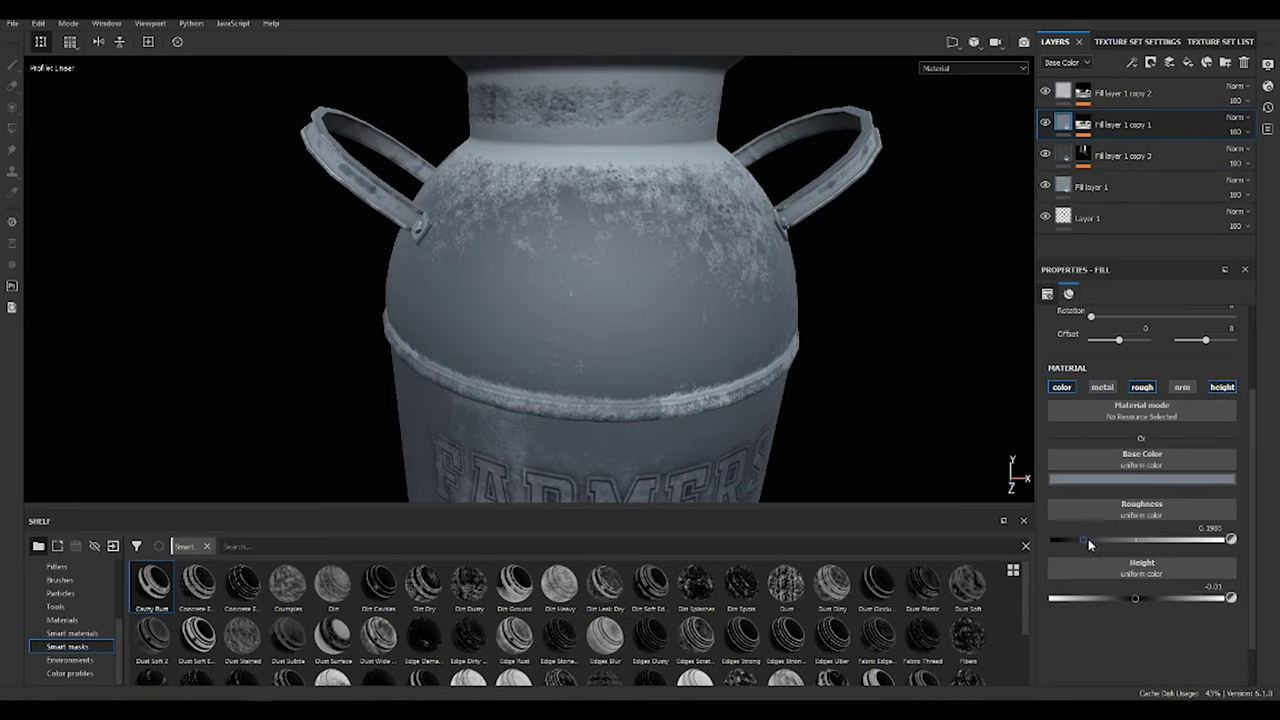
scroll(617, 316, "down", 5)
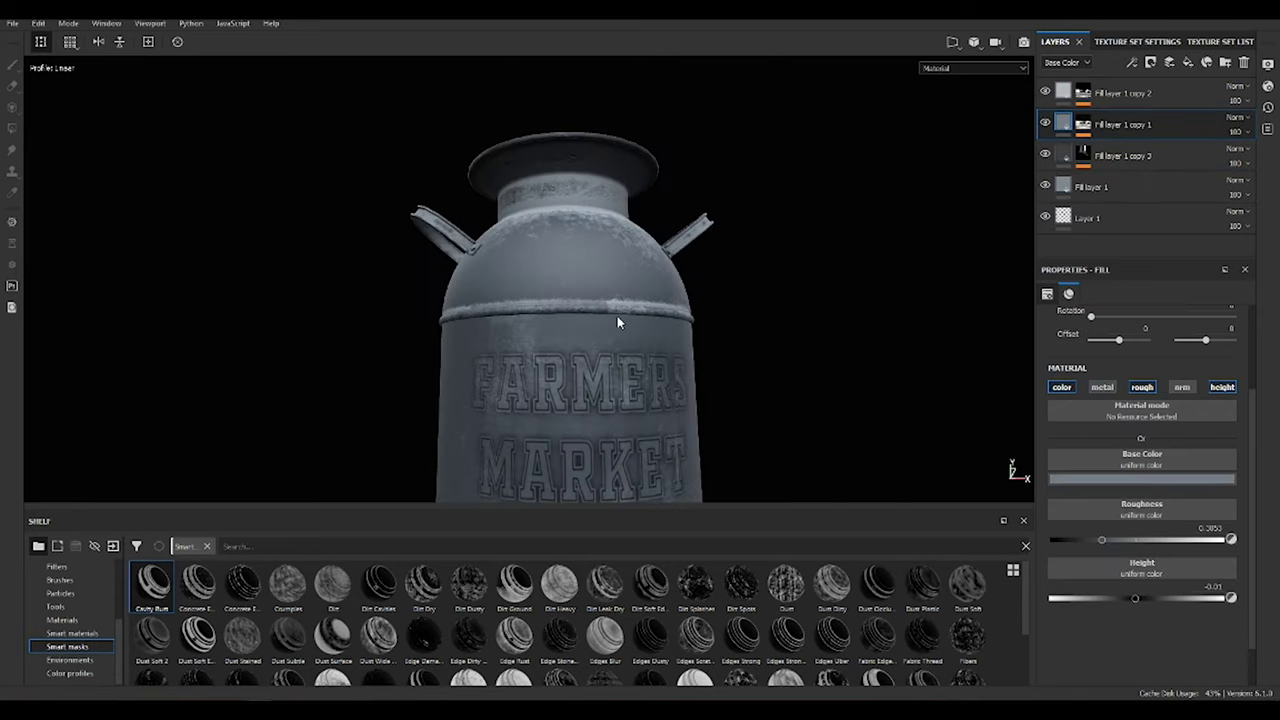
mouse_move(617, 316)
left_mouse_down("alt")
mouse_move(406, 254)
mouse_move(601, 305)
left_mouse_up("alt")
Add the Rust Coarse material as a new layer with a darker rust colour.
left_click(62, 620)
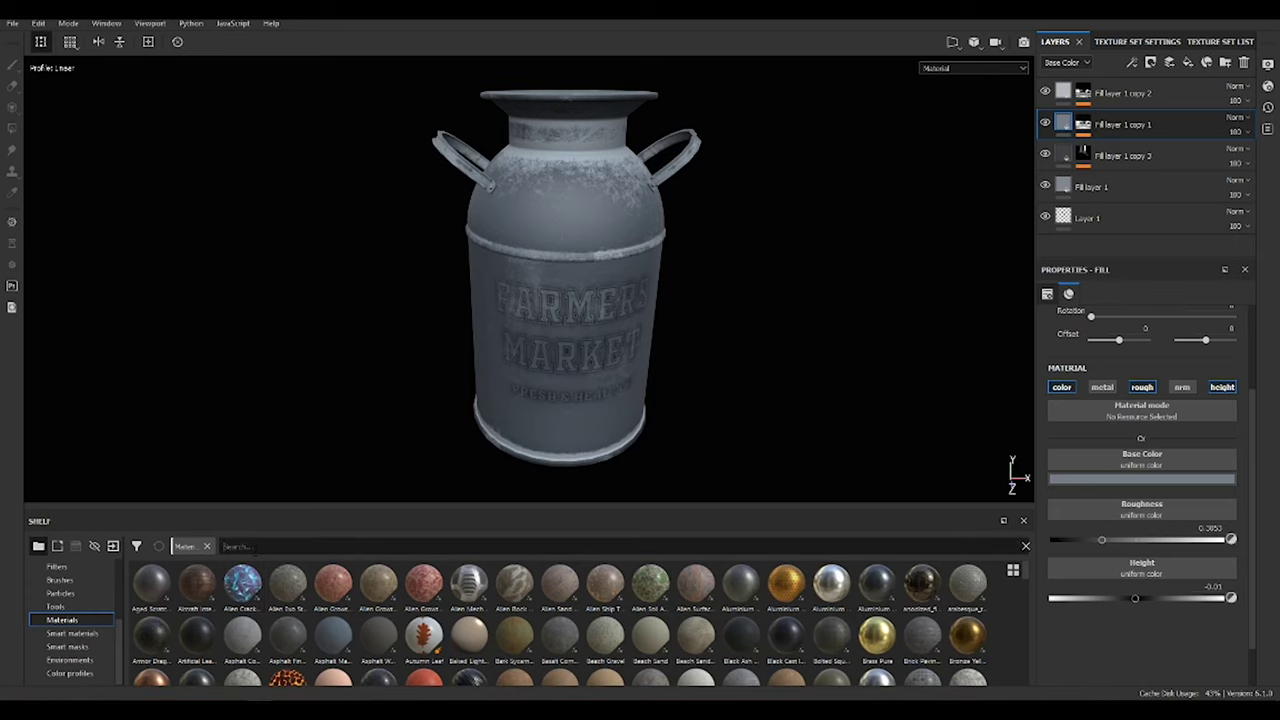
type("rust")
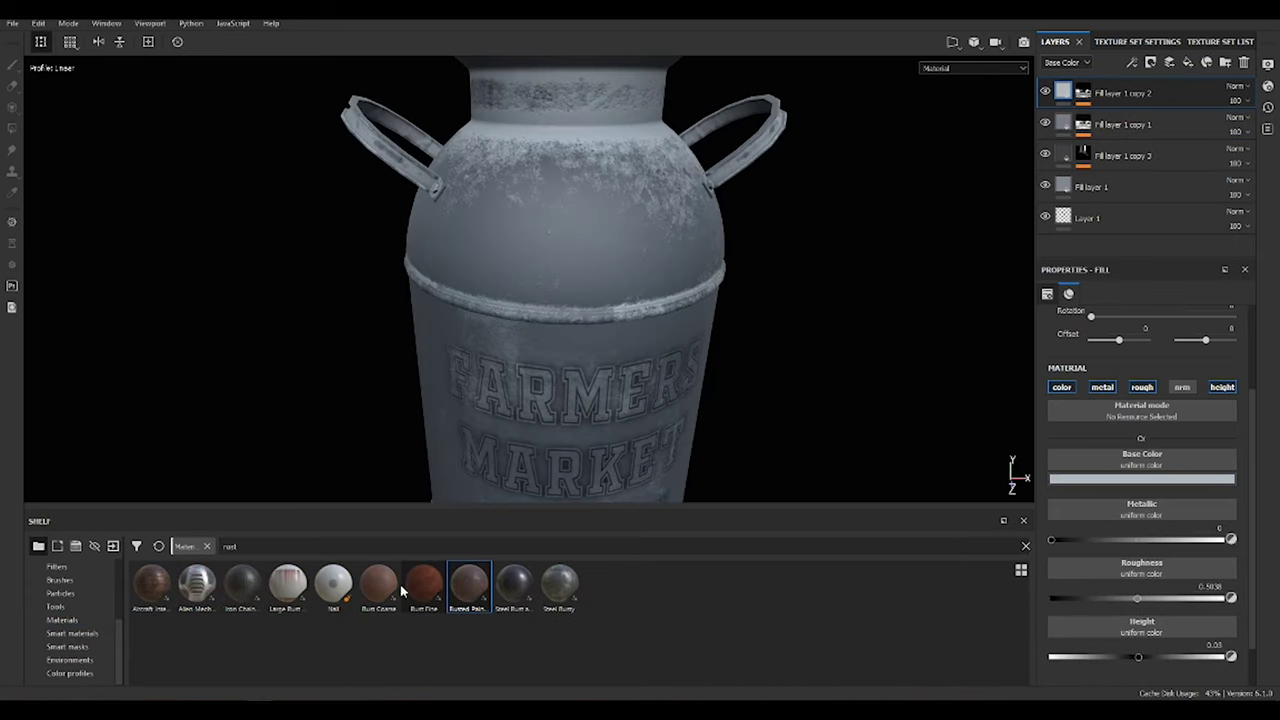
left_click_drag(378, 583, 669, 257)
left_click(1165, 510)
left_click_drag(1163, 568, 1141, 606)
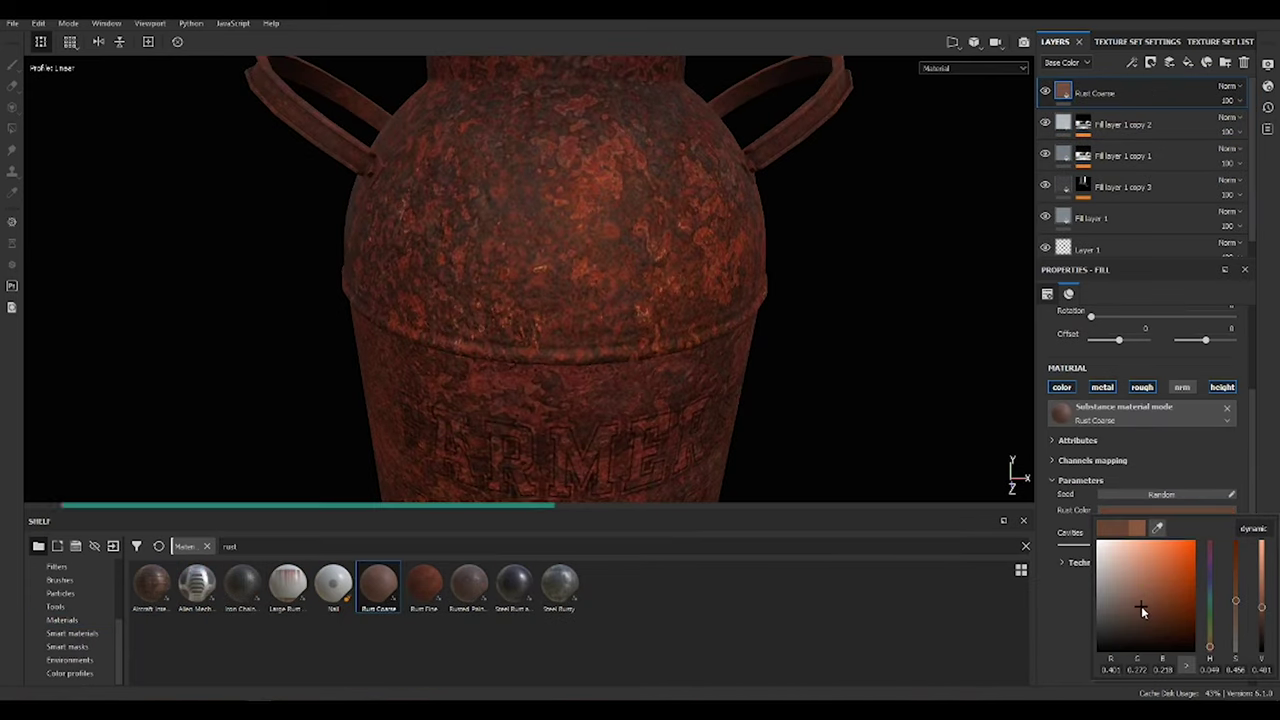
Set the rust UV scale to 4, hide it behind a black mask, and show smart masks.
left_click_drag(713, 212, 800, 240, "alt")
scroll(1141, 505, "up", 3)
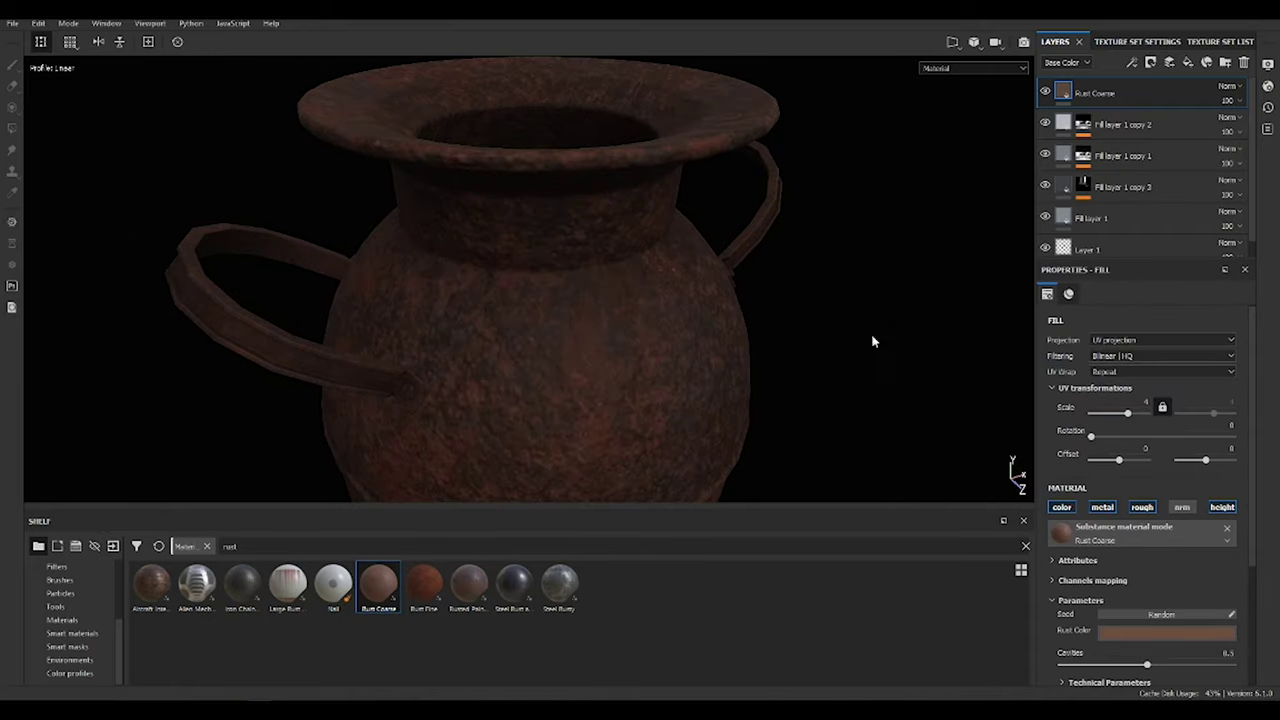
mouse_move(871, 340)
left_mouse_down("alt")
mouse_move(530, 246)
mouse_move(760, 271)
left_mouse_up("alt")
left_click(1150, 62)
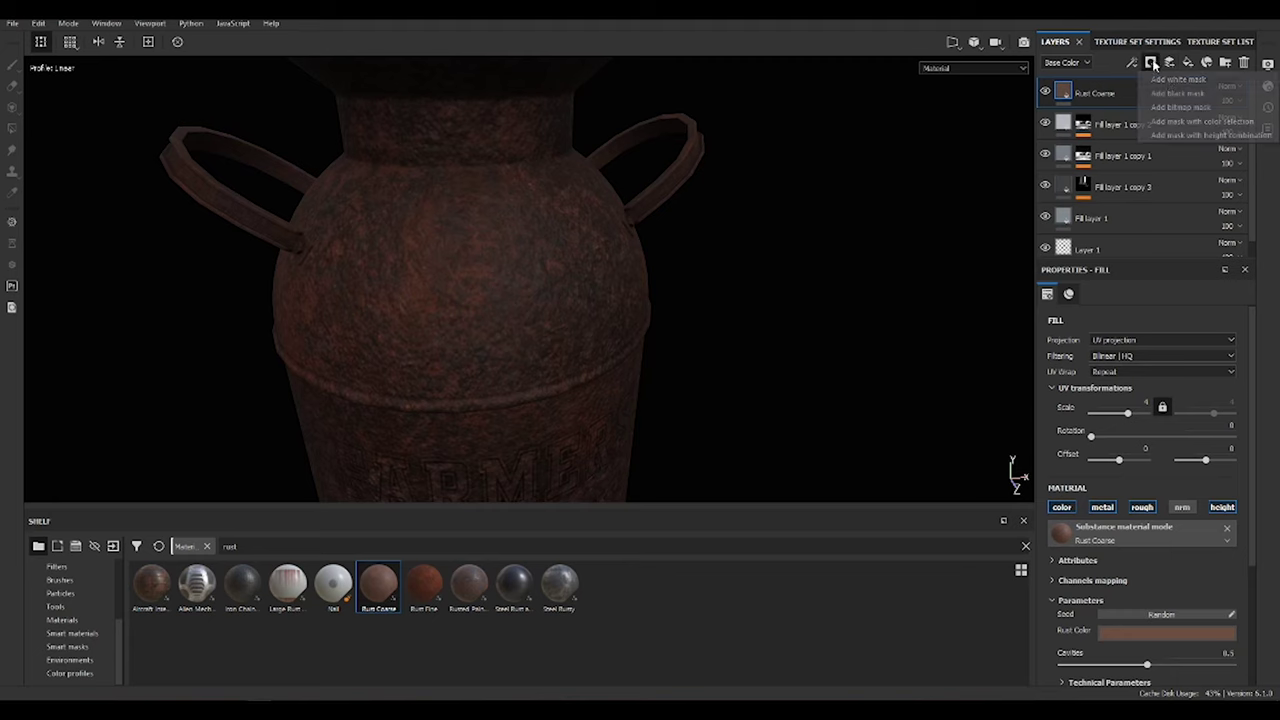
left_click(1175, 80)
left_click_drag(681, 273, 692, 275, "alt")
left_click(67, 646)
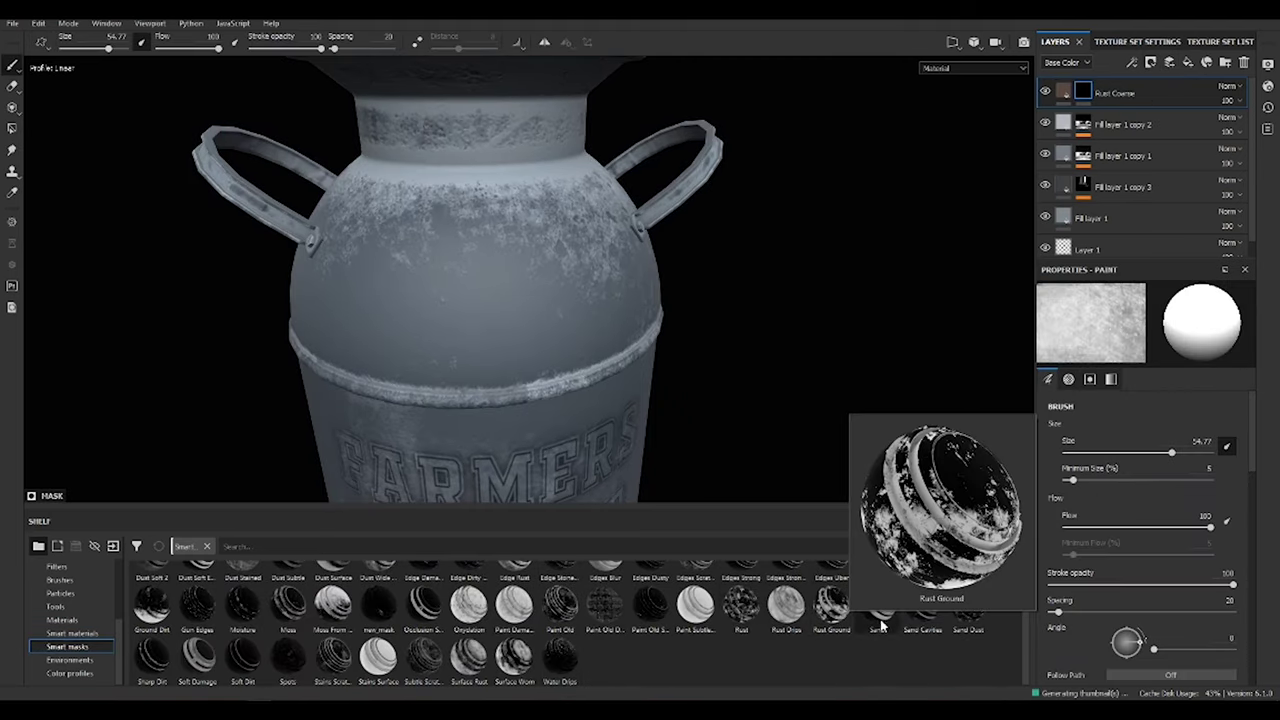
mouse_move(967, 603)
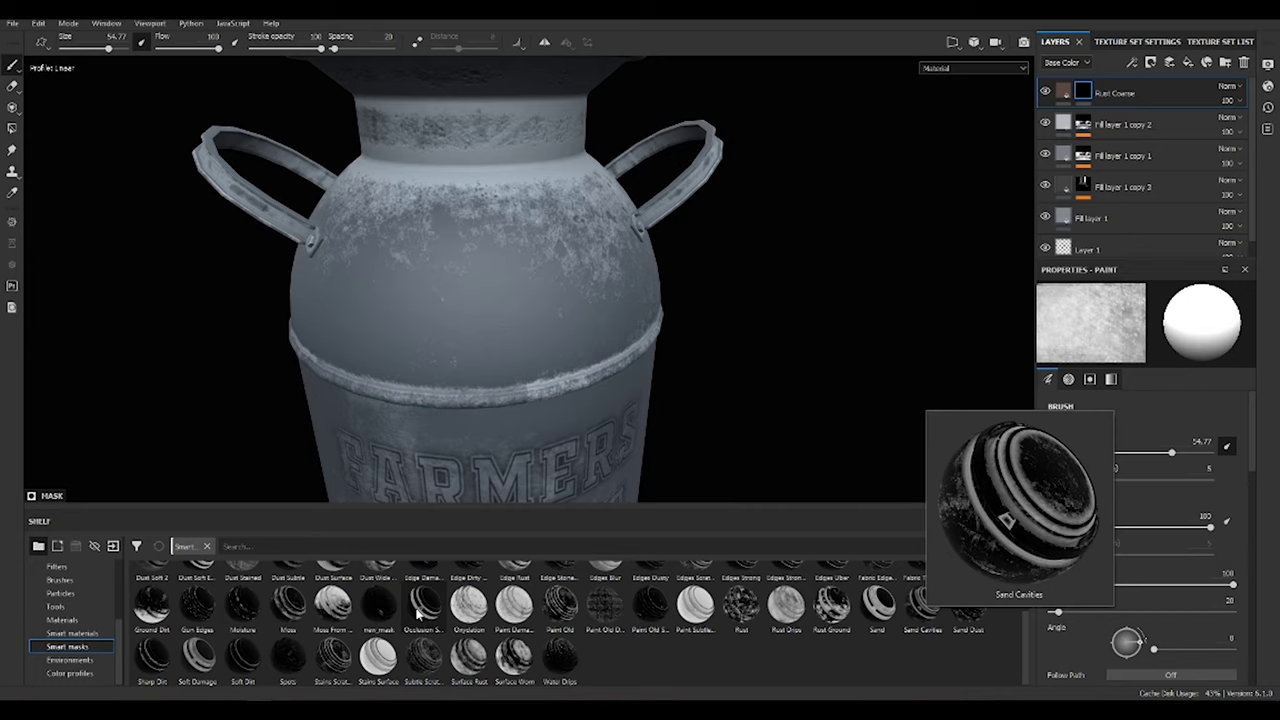
Mask Rust Coarse with Paint Old instead of Sharp Dirt, and add a green base-fill copy.
mouse_move(423, 603)
left_click_drag(152, 656, 1110, 93)
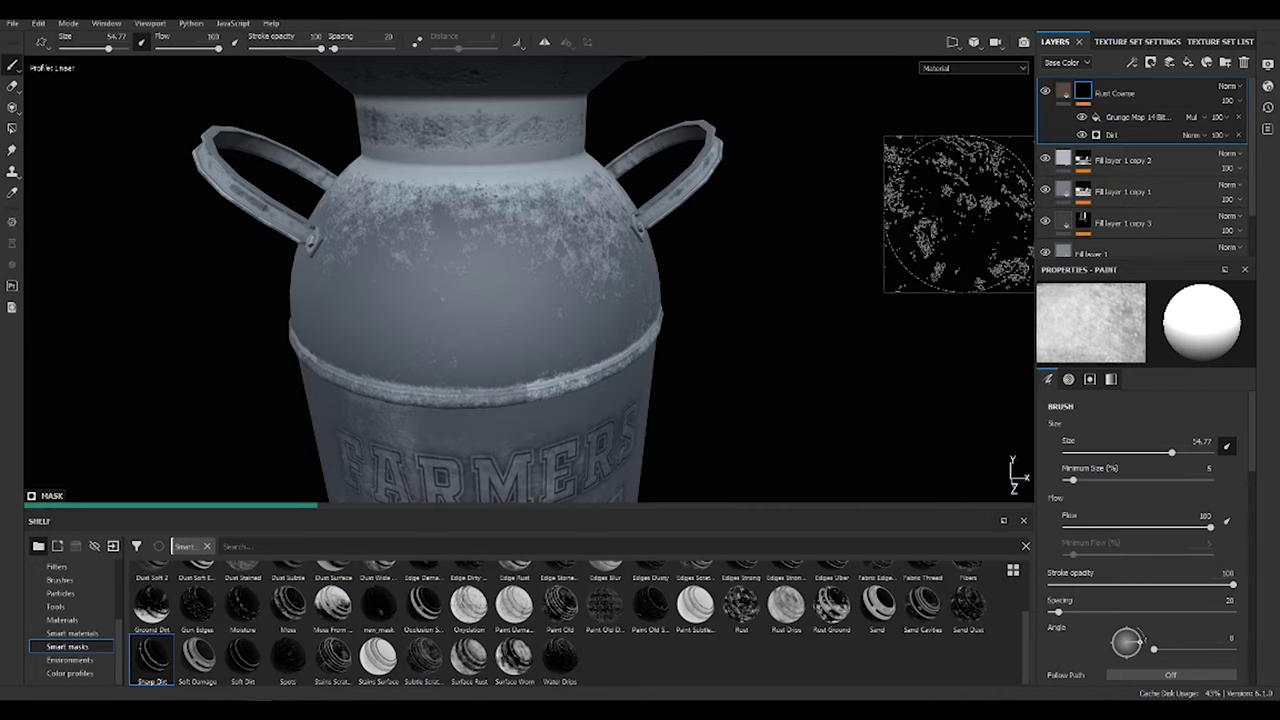
mouse_move(700, 300)
left_mouse_down("alt")
mouse_move(636, 383)
mouse_move(618, 330)
left_mouse_up("alt")
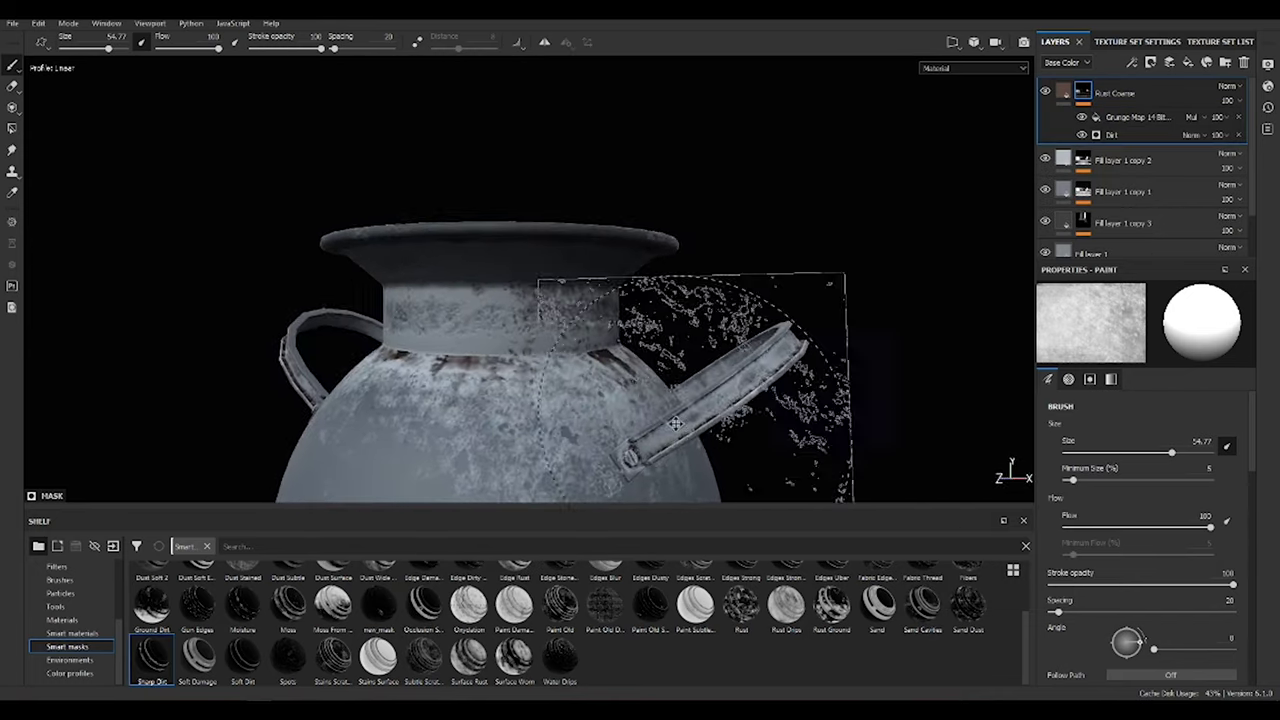
key("ctrl+z")
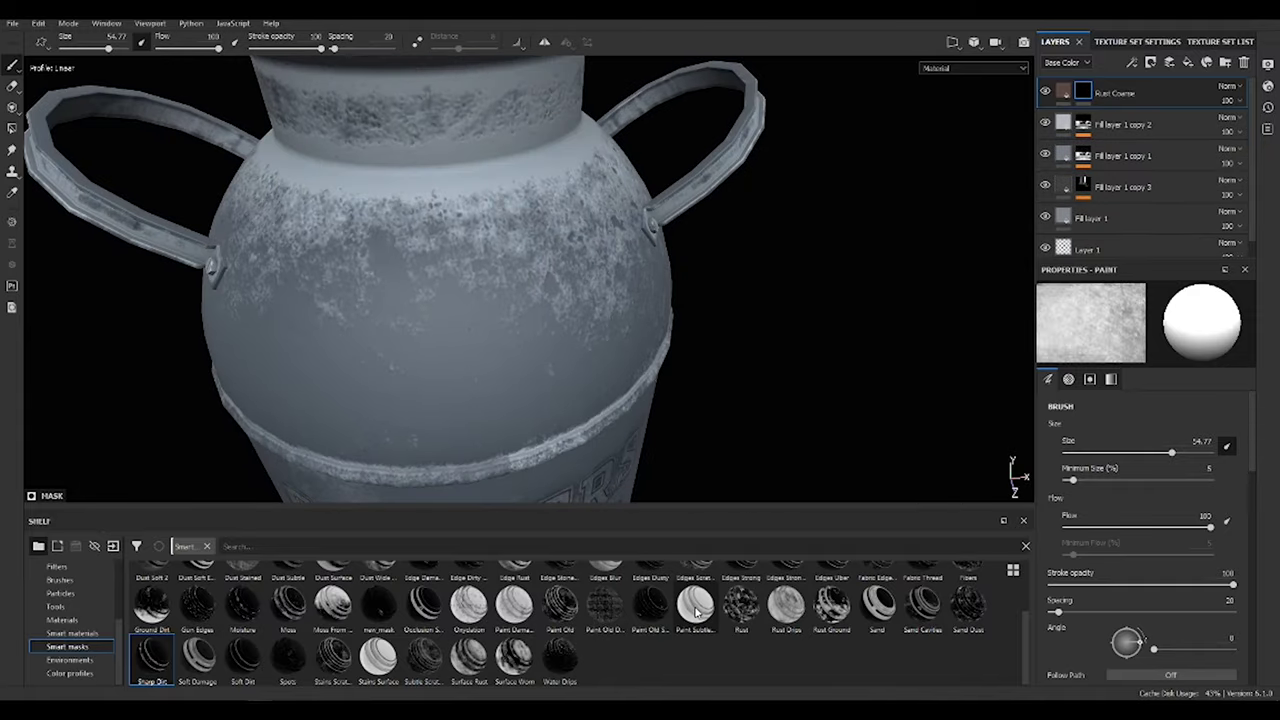
left_click_drag(560, 605, 1110, 93)
left_click_drag(730, 292, 742, 298, "alt")
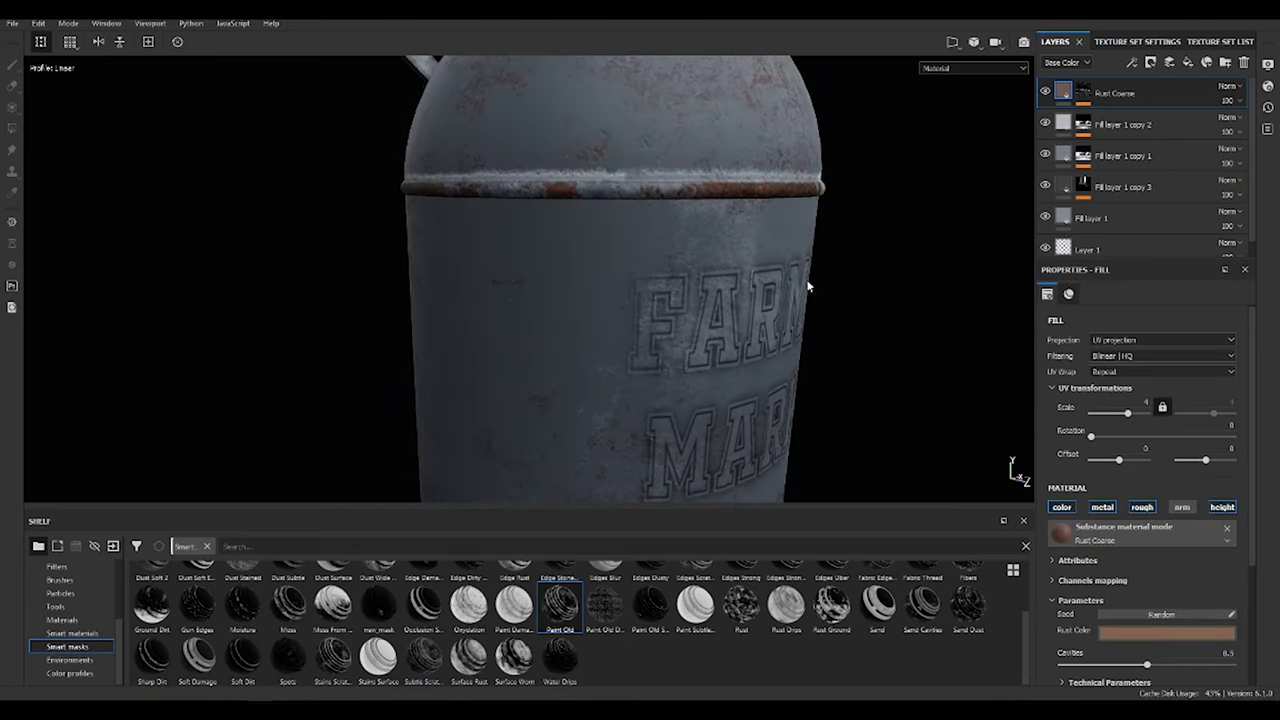
left_click_drag(1100, 218, 1107, 201)
left_click(1166, 578)
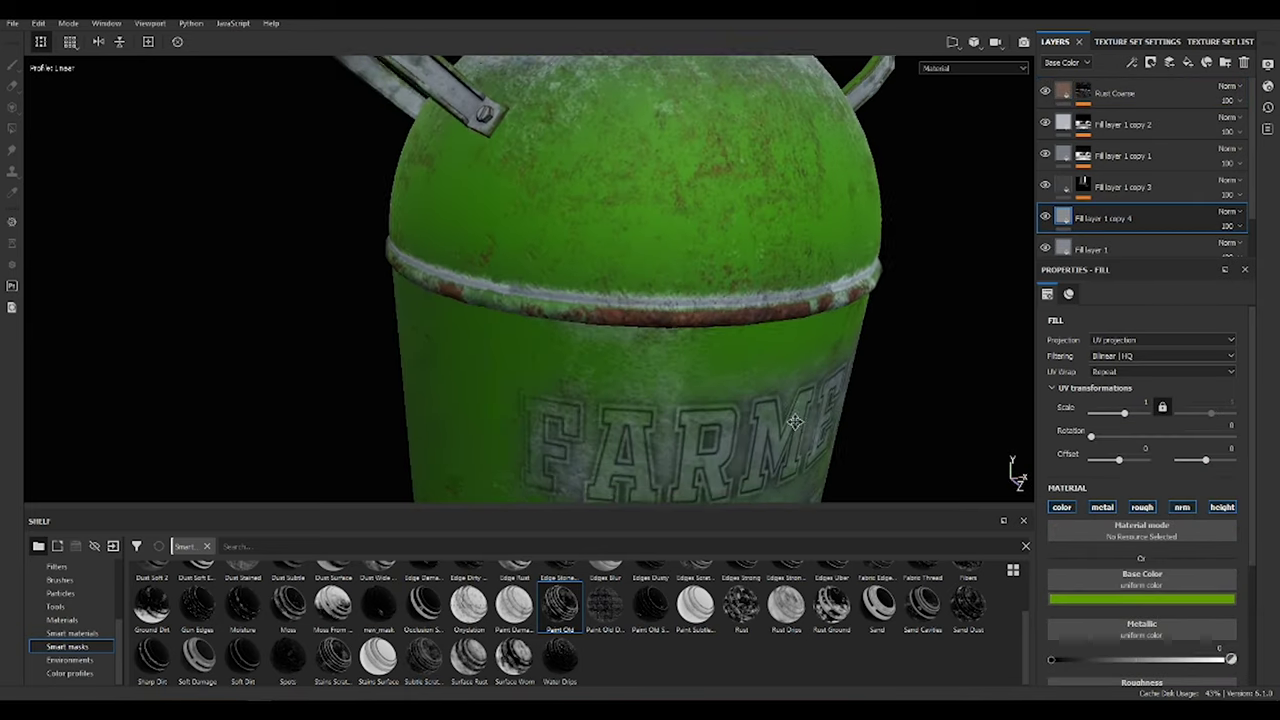
Fill the green layer's mask with tri-planar Fractal Sum 1 noise, viewing the mask.
left_click(1162, 112)
left_click(1142, 506)
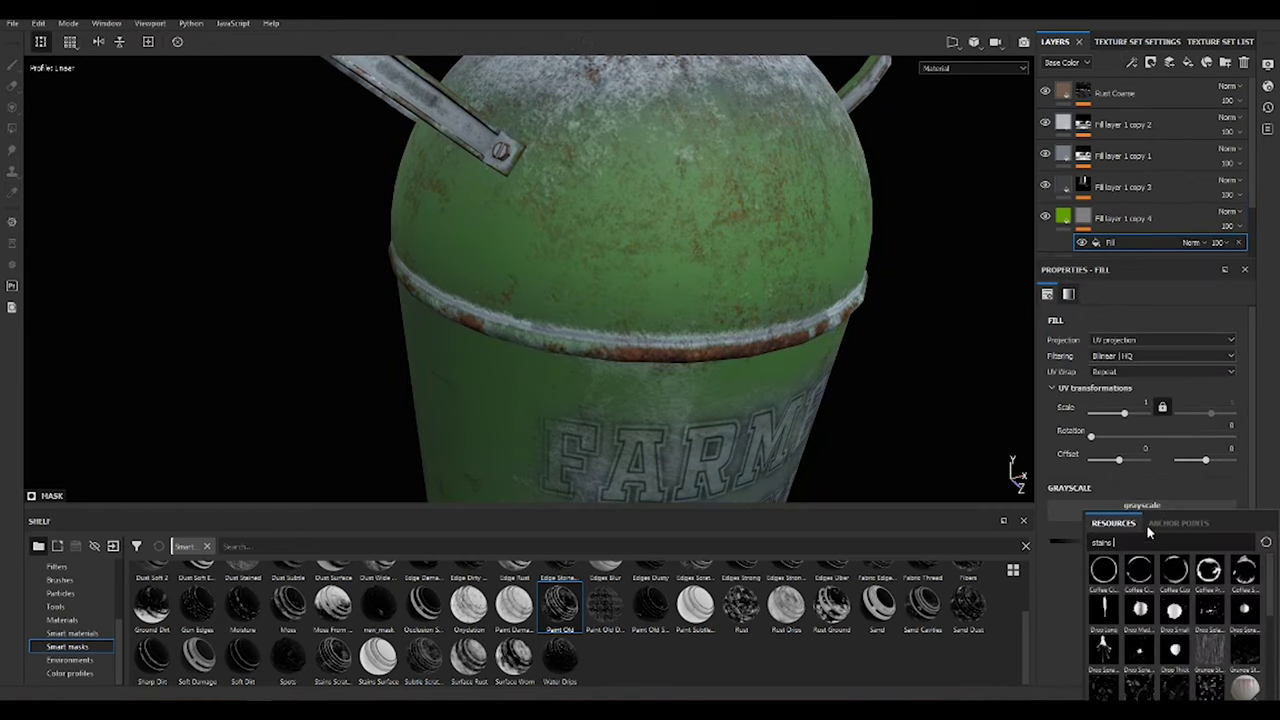
type("fract")
left_click(1128, 572)
key("m")
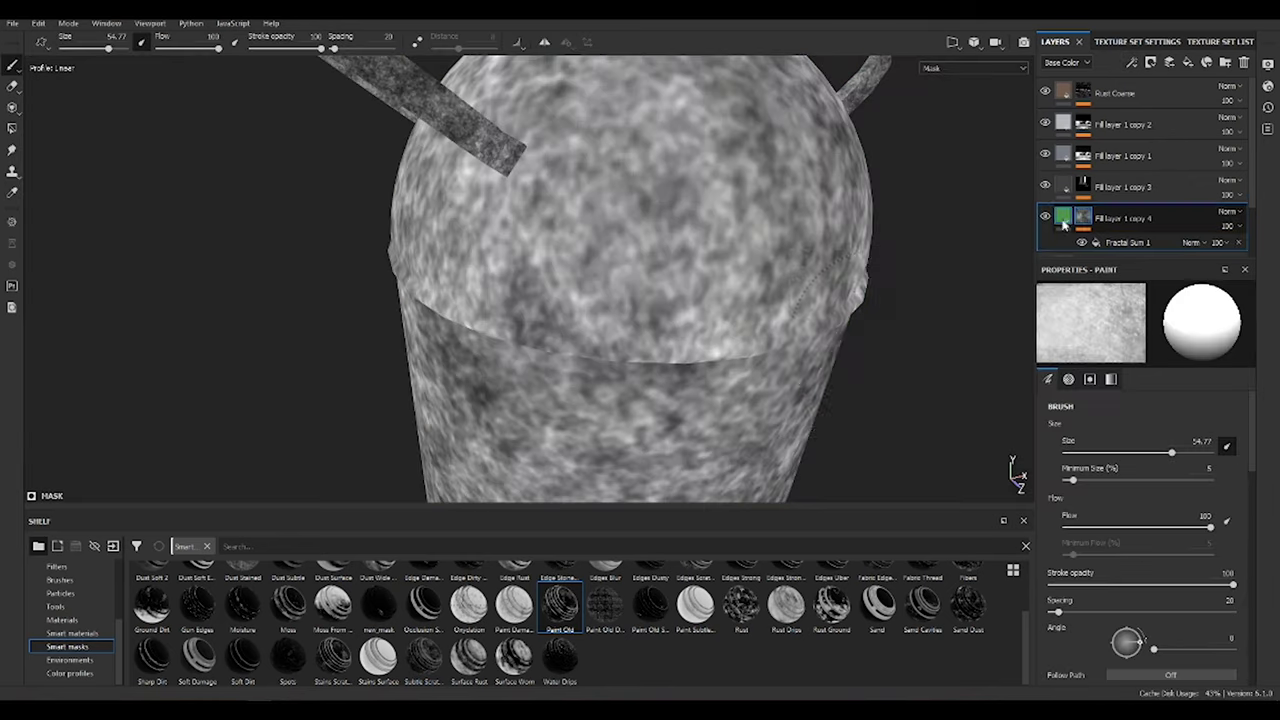
left_click(1160, 340)
left_click(1160, 356)
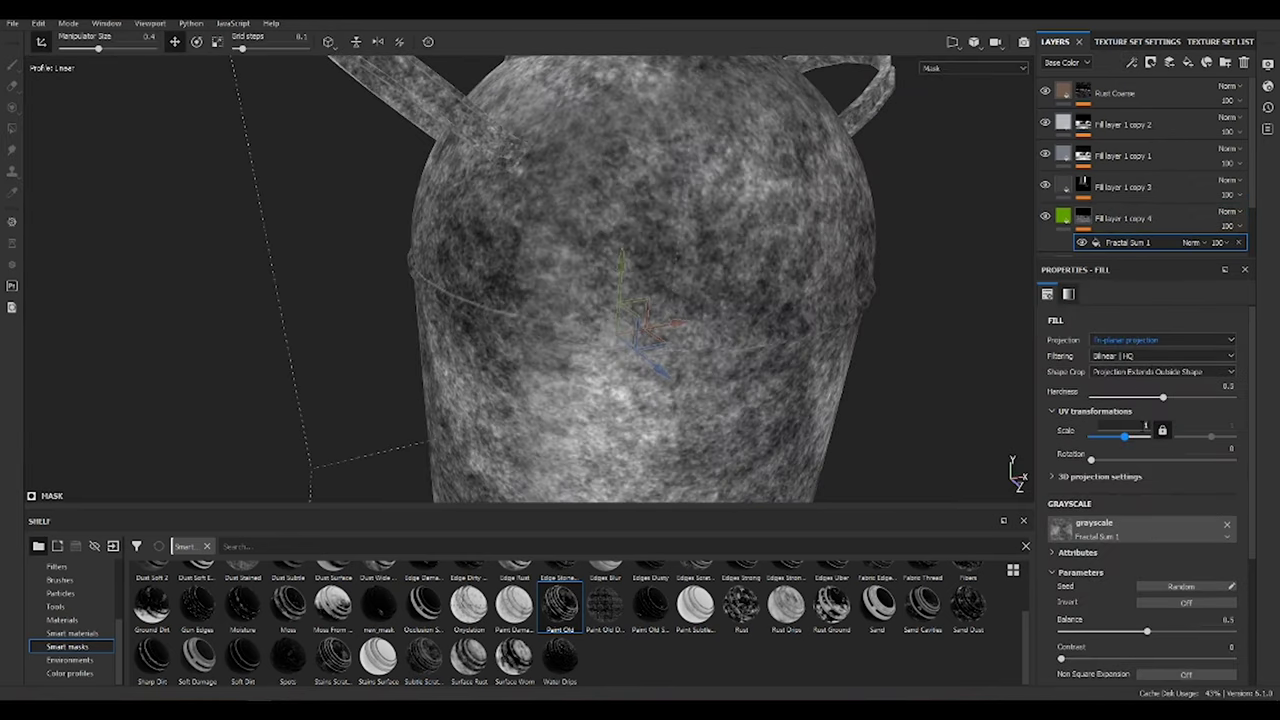
scroll(923, 334, "down", 5)
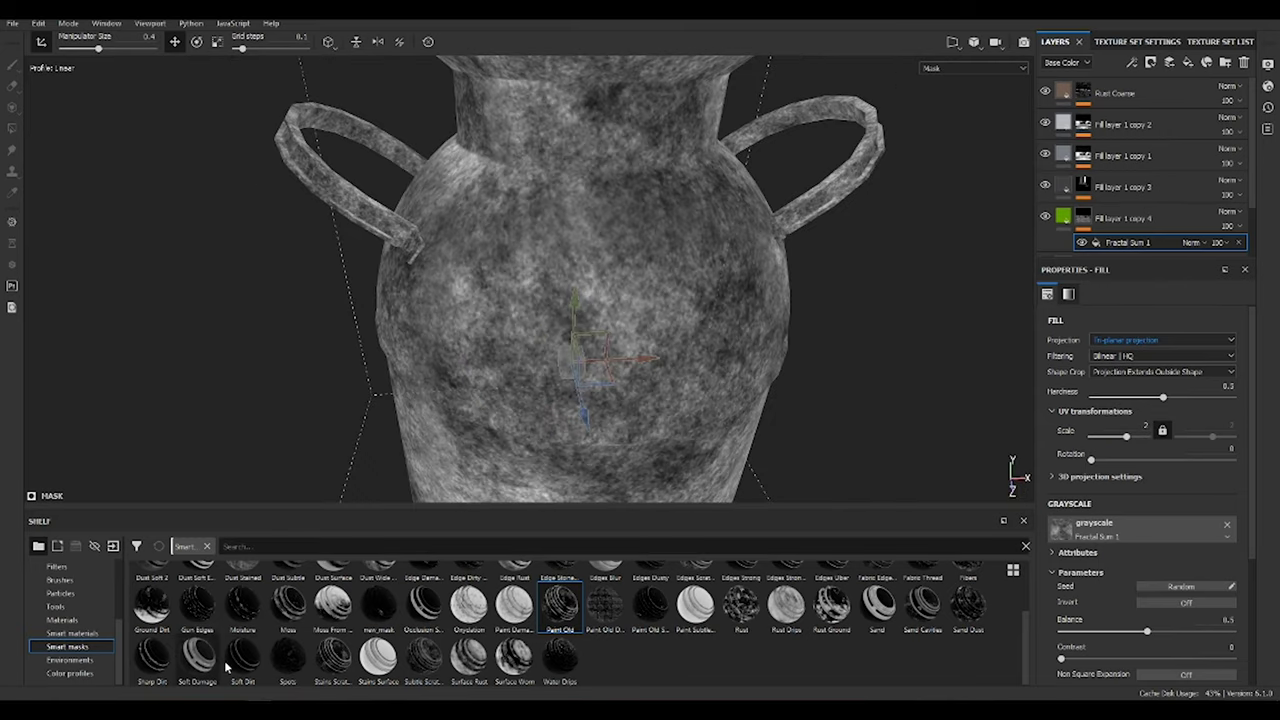
Add a Mask Editor generator blended with Multiply at 72 opacity.
left_click(1192, 242)
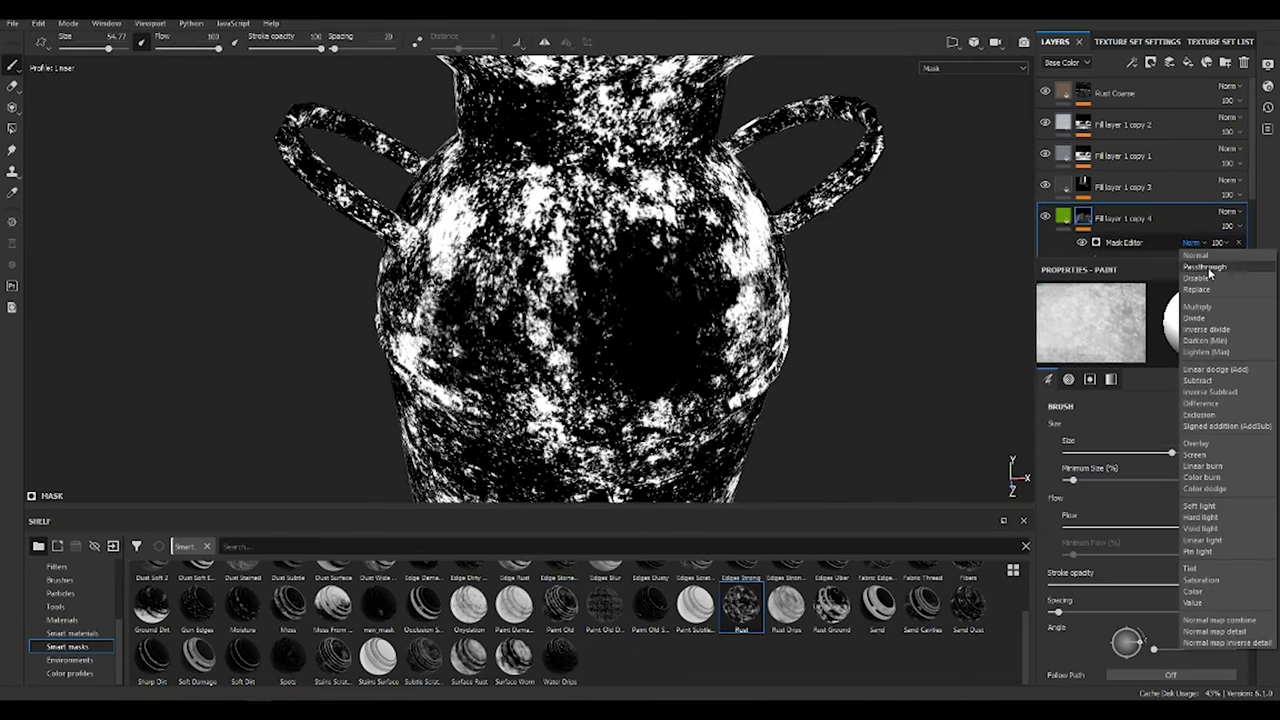
left_click(1220, 300)
left_click_drag(1243, 270, 1248, 270)
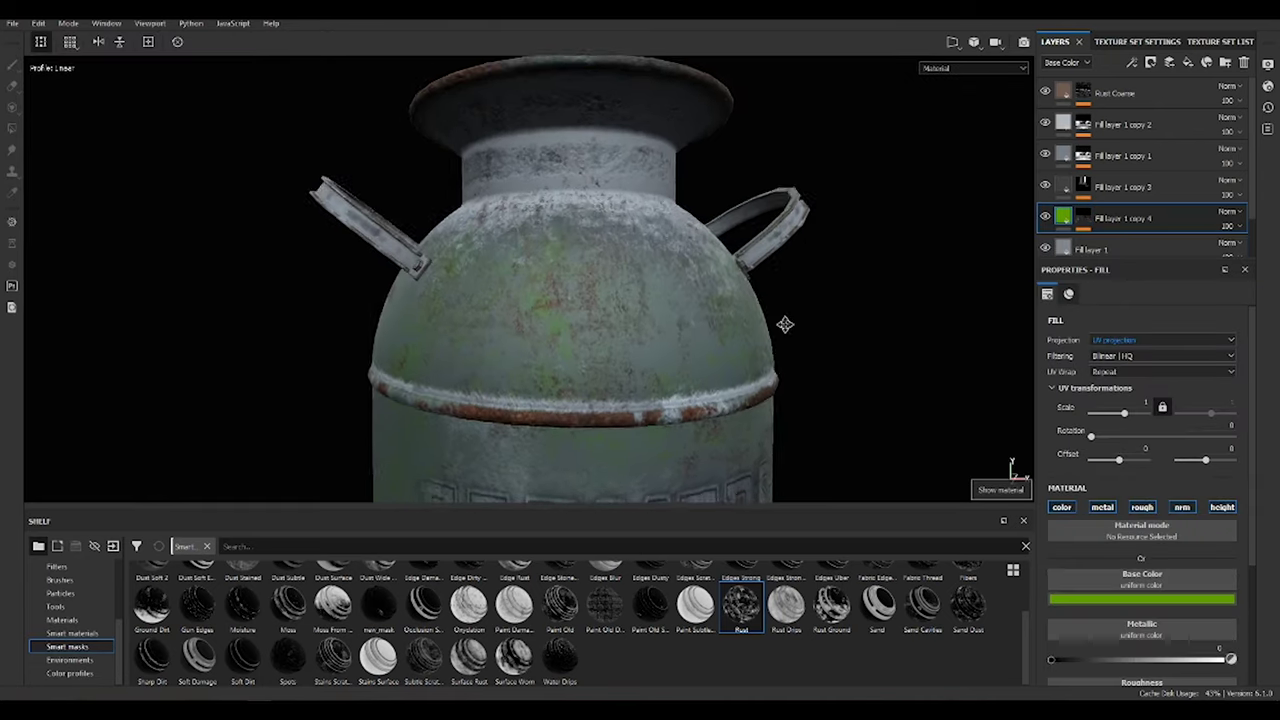
scroll(785, 324, "up", 3)
Sample the can's grey-blue into copy 4's base colour and desaturate it.
left_click(1142, 598)
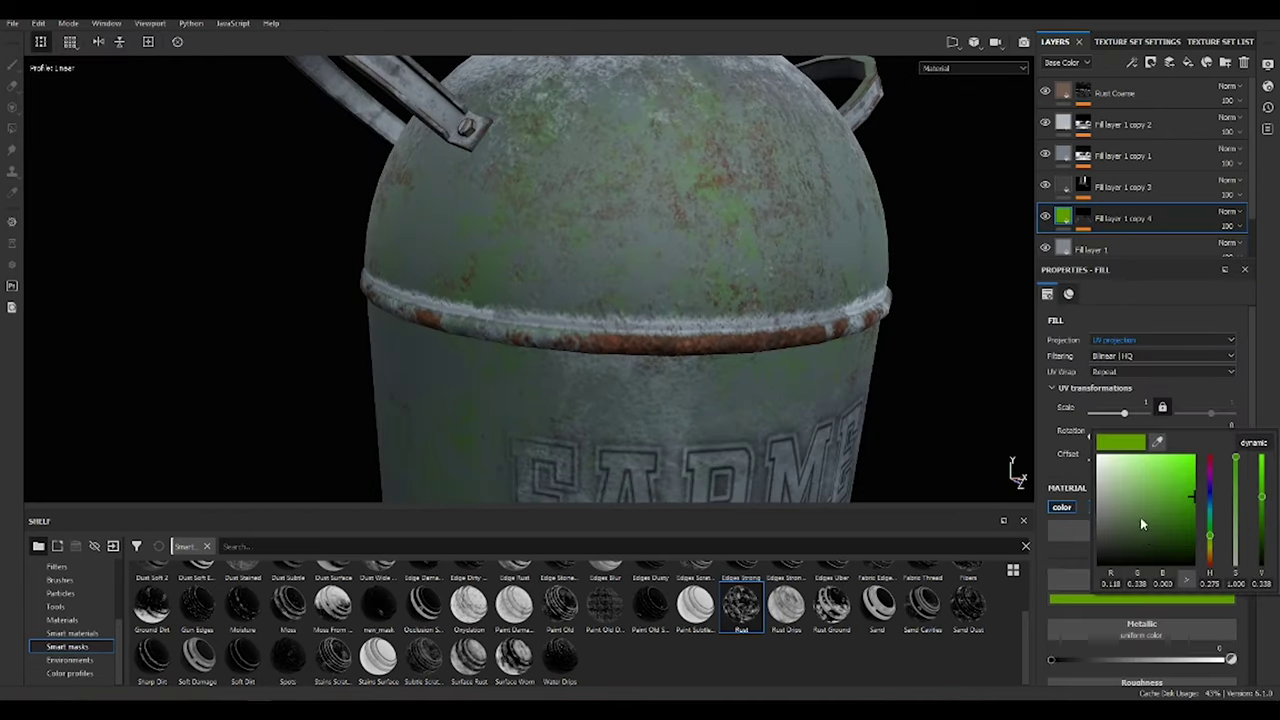
left_click(1165, 437)
left_click(675, 272)
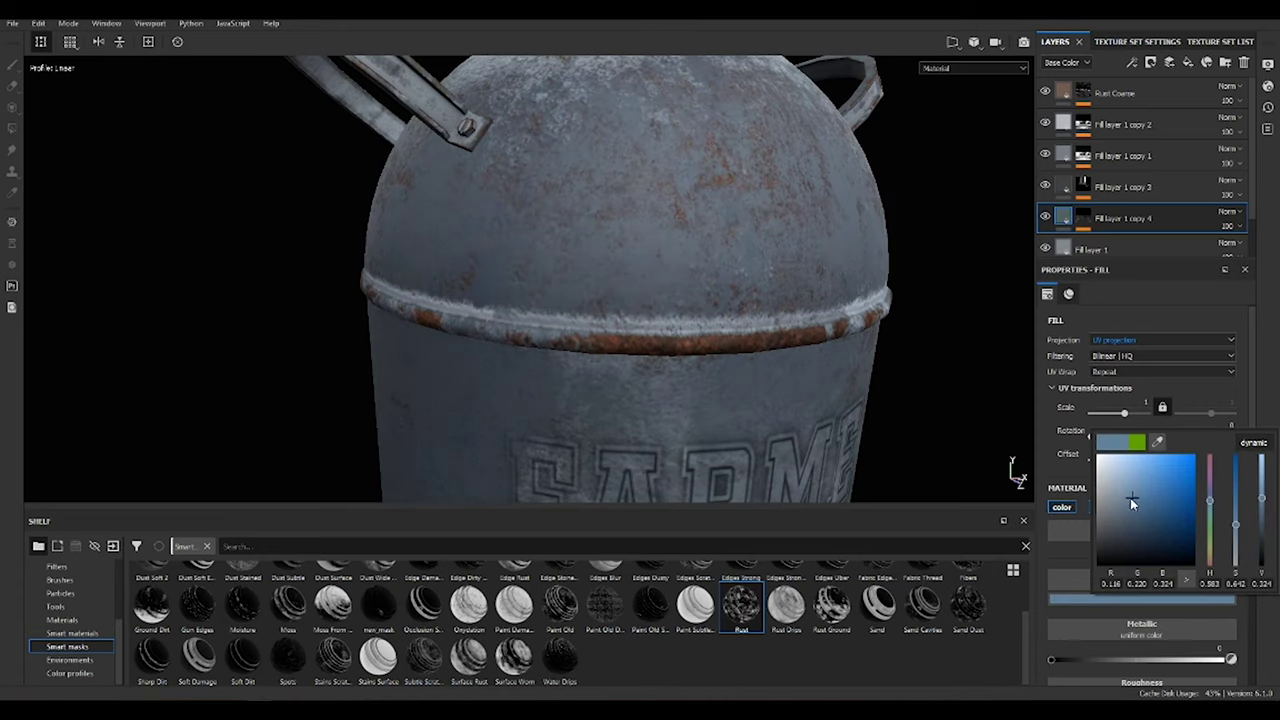
left_click_drag(1130, 498, 1106, 503)
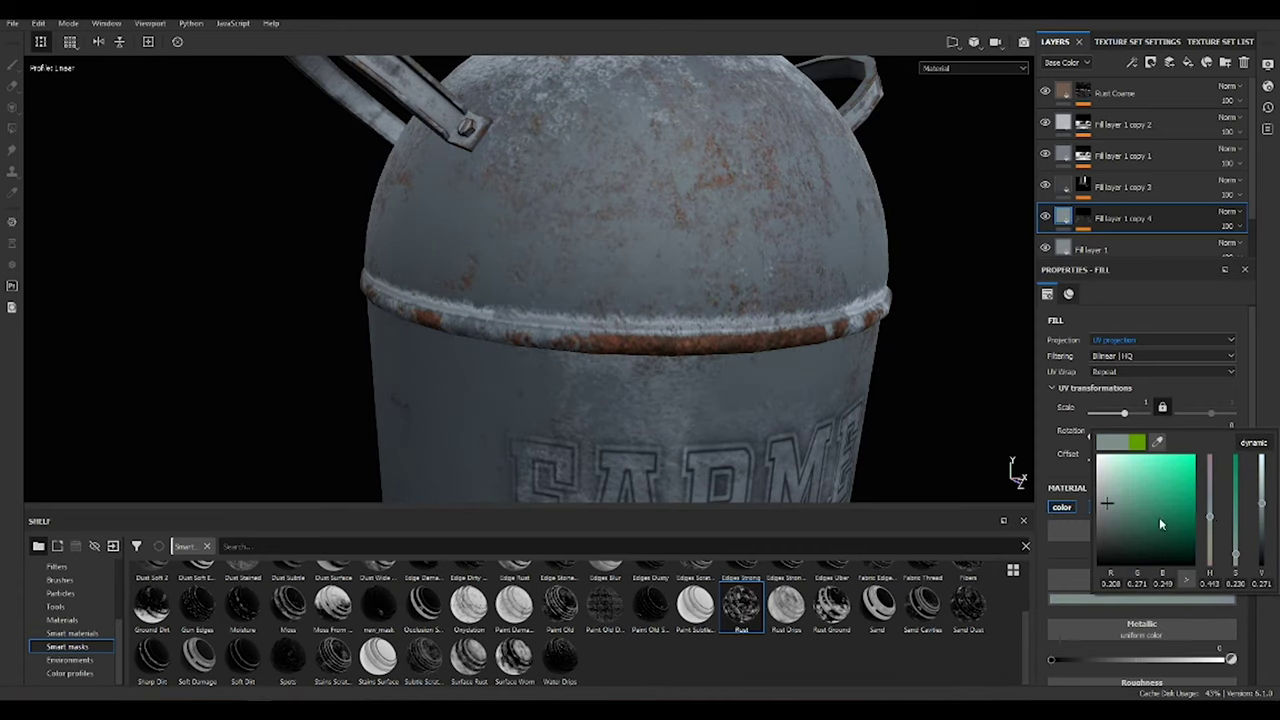
Stop copy 4 from affecting the metallic channel.
left_click_drag(873, 390, 811, 263, "alt")
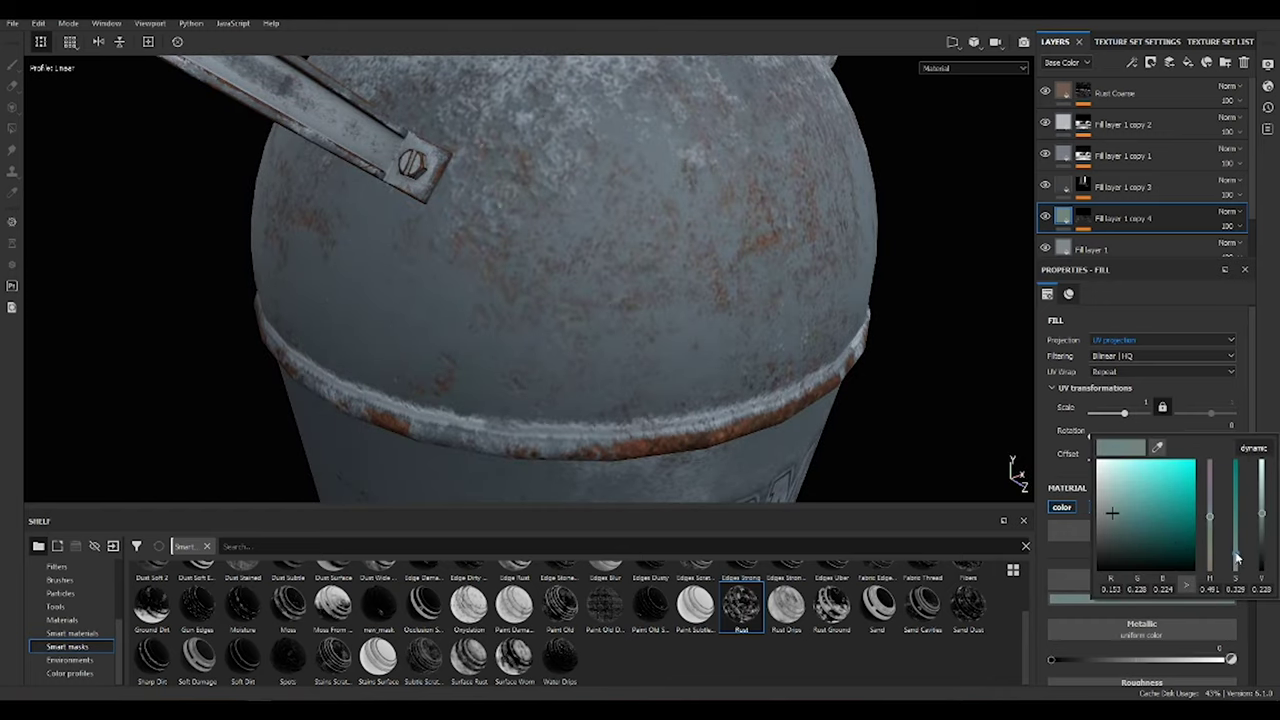
left_click_drag(870, 380, 821, 443, "alt")
scroll(1140, 450, "down", 2)
left_click(1102, 387)
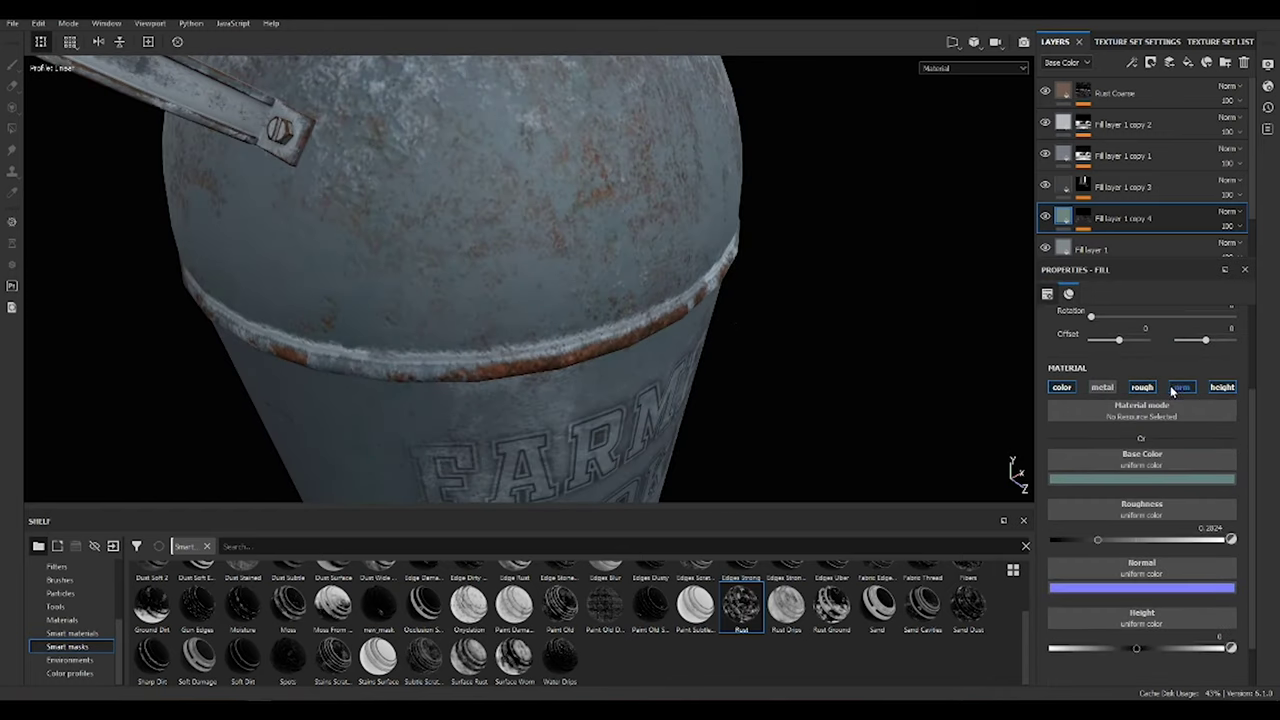
Frame the can and set the viewport environment map to Bonifacio Street.
key("f")
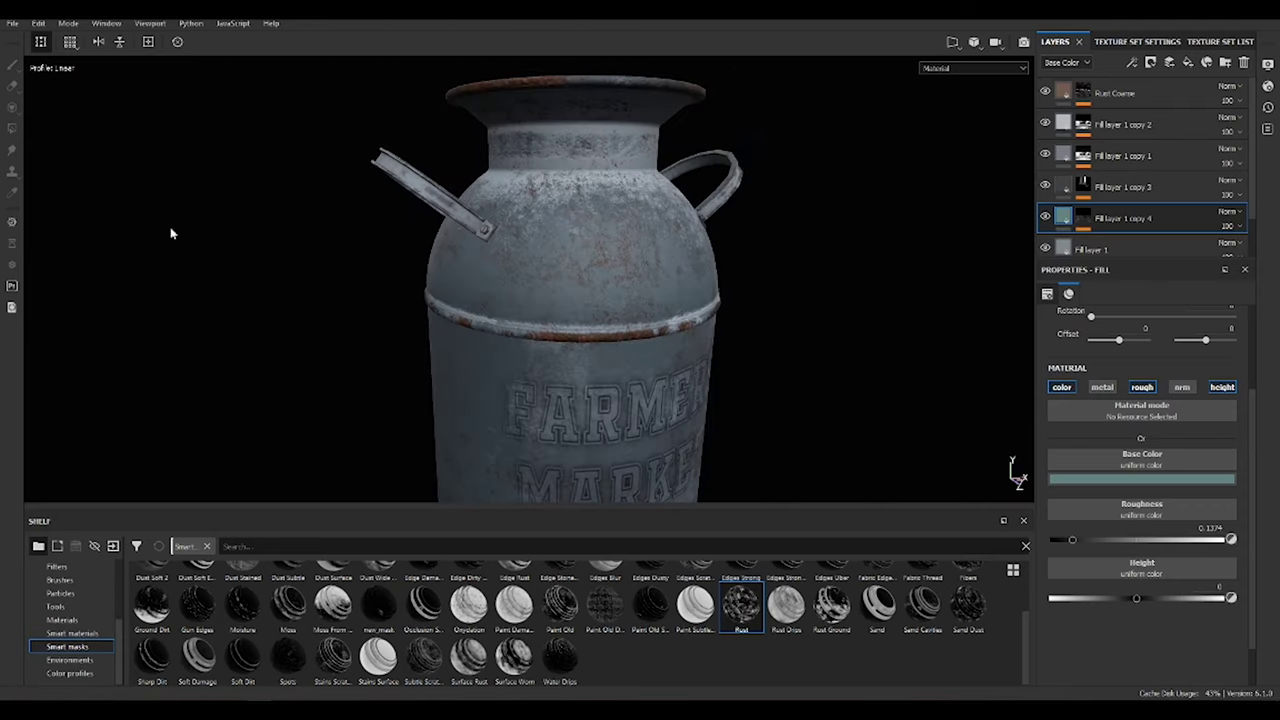
scroll(490, 273, "up", 3)
left_click(1267, 63)
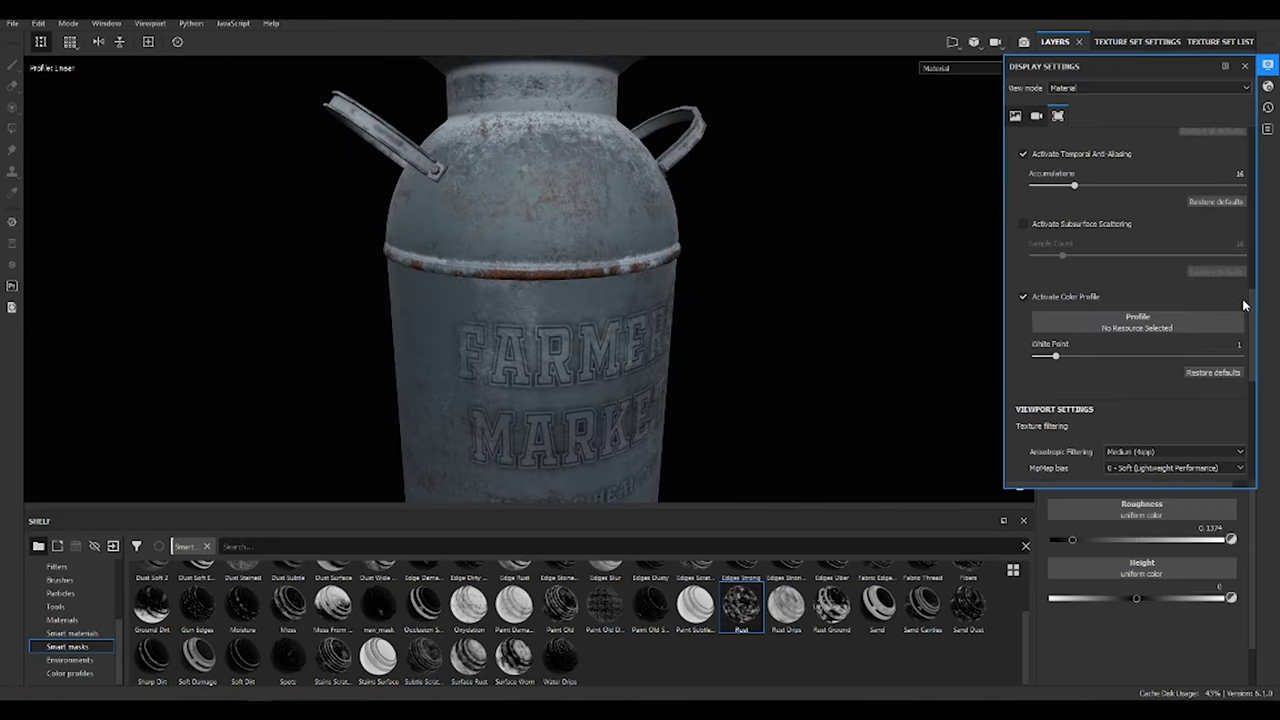
left_click(1198, 179)
left_click(1141, 220)
left_click_drag(709, 243, 600, 200, "alt")
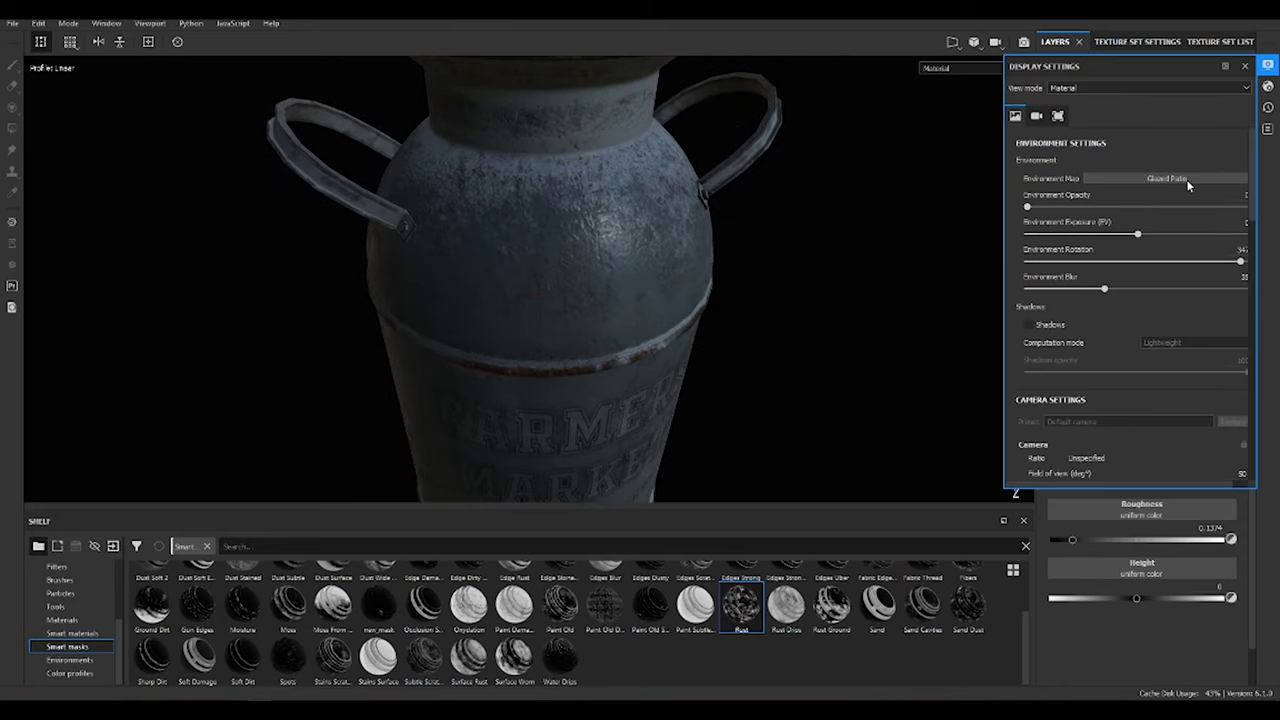
Apply the ACES_Standard_Log colour profile and close Display Settings.
scroll(250, 67, "down", 2)
scroll(250, 67, "up", 2)
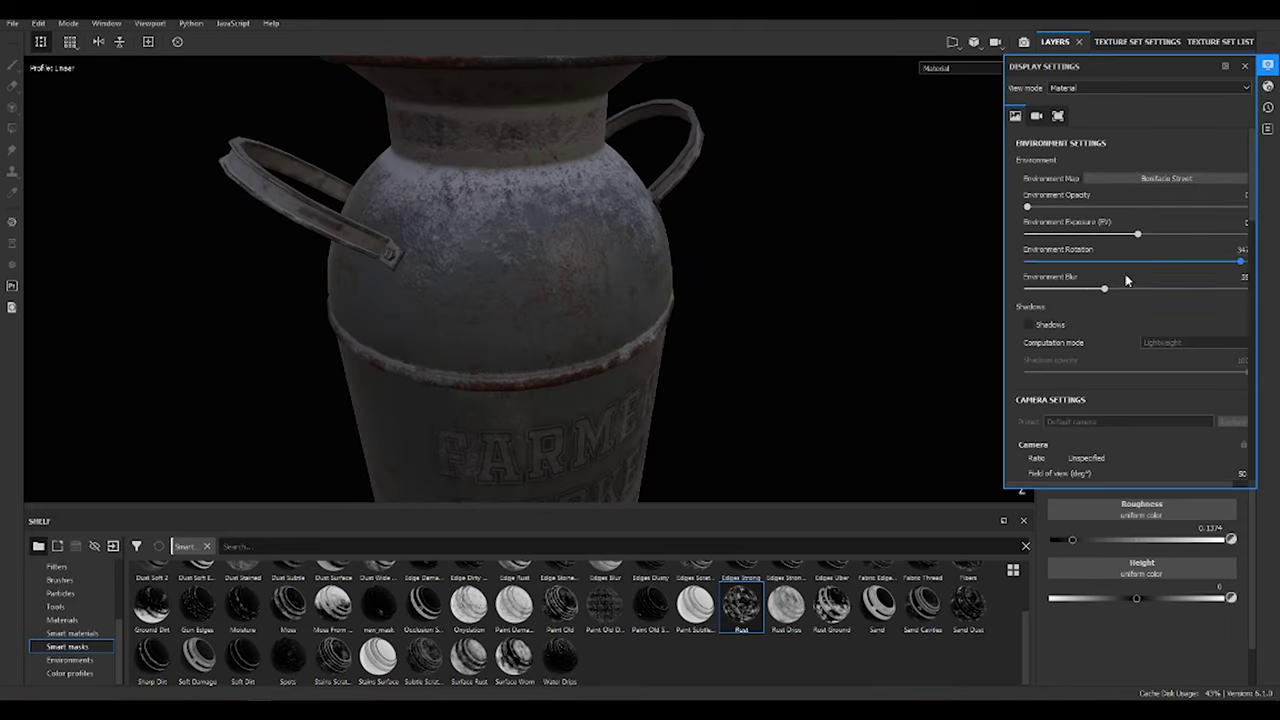
scroll(1129, 281, "down", 10)
left_click(1120, 436)
left_click(1125, 481)
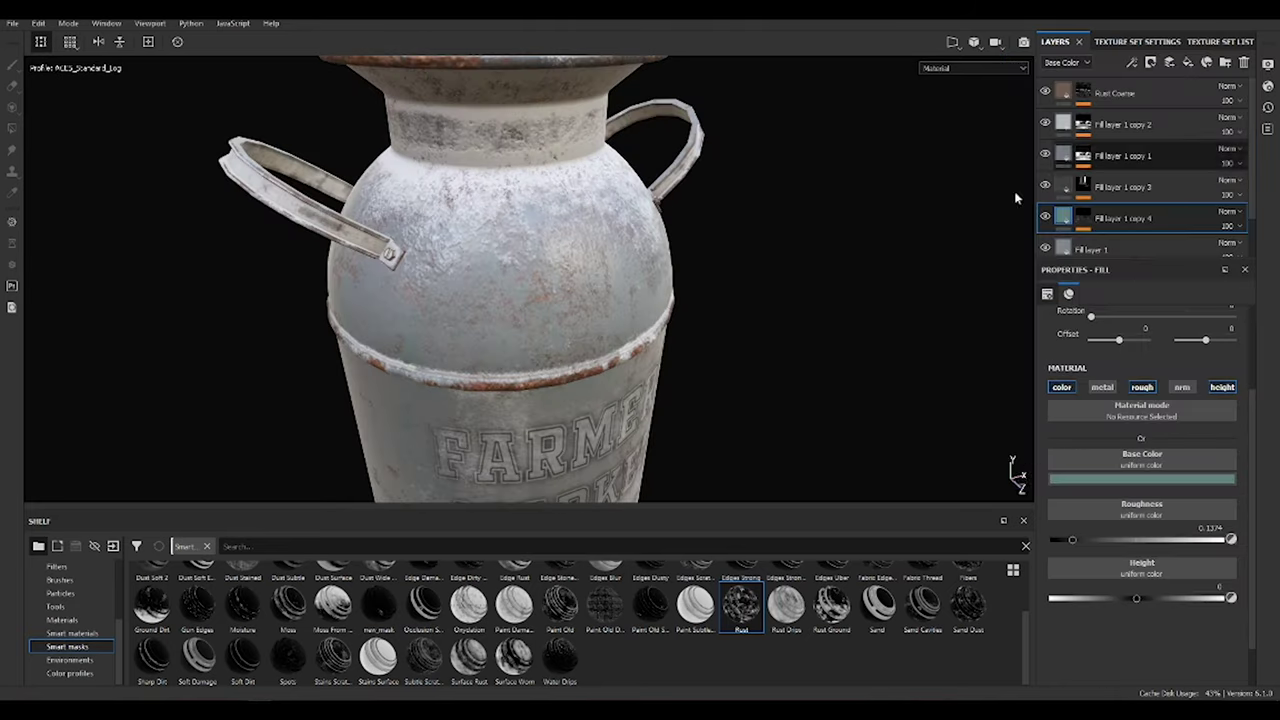
left_click(1267, 63)
mouse_move(600, 250)
left_mouse_down("alt")
mouse_move(533, 263)
mouse_move(523, 231)
mouse_move(663, 394)
left_mouse_up("alt")
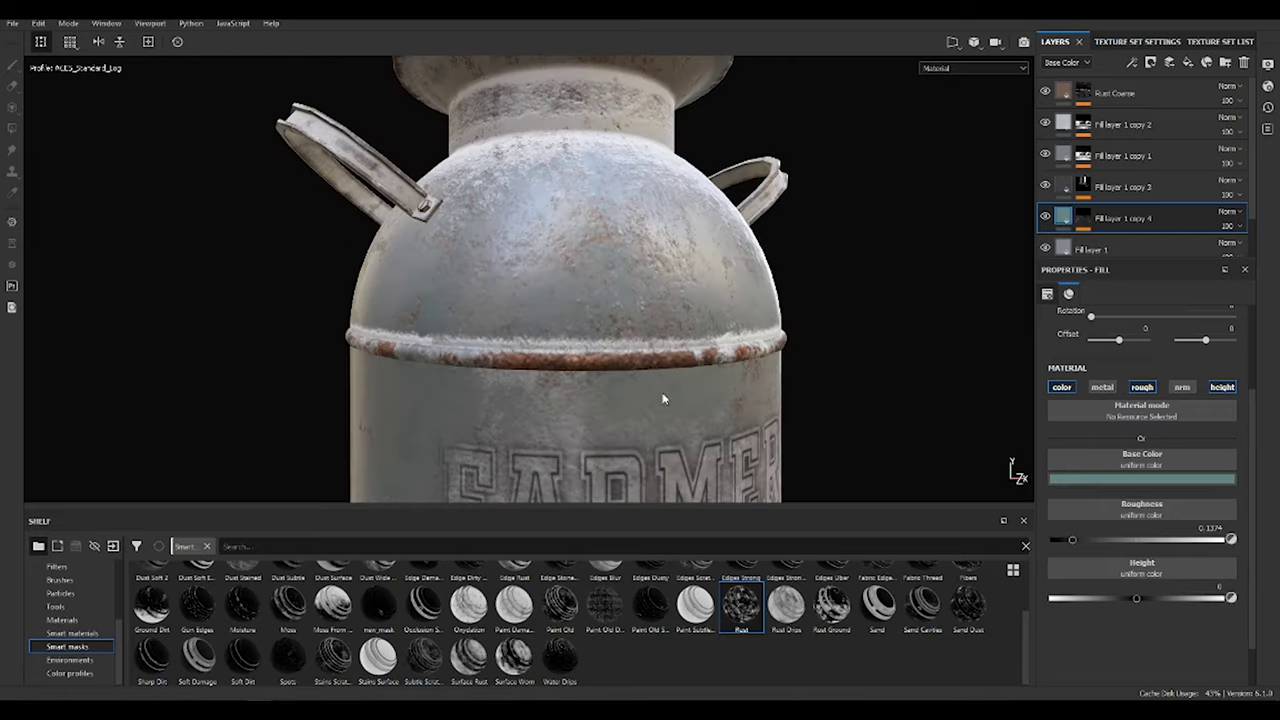
Shrink the brush of copy 2's Paint effect to 24.02.
scroll(697, 310, "up", 3)
mouse_move(697, 310)
left_mouse_down("alt")
mouse_move(507, 227)
mouse_move(823, 237)
mouse_move(547, 373)
mouse_move(600, 400)
mouse_move(630, 447)
mouse_move(600, 300)
left_mouse_up("alt")
left_click(630, 447)
right_click_drag(600, 300, 572, 268, "ctrl")
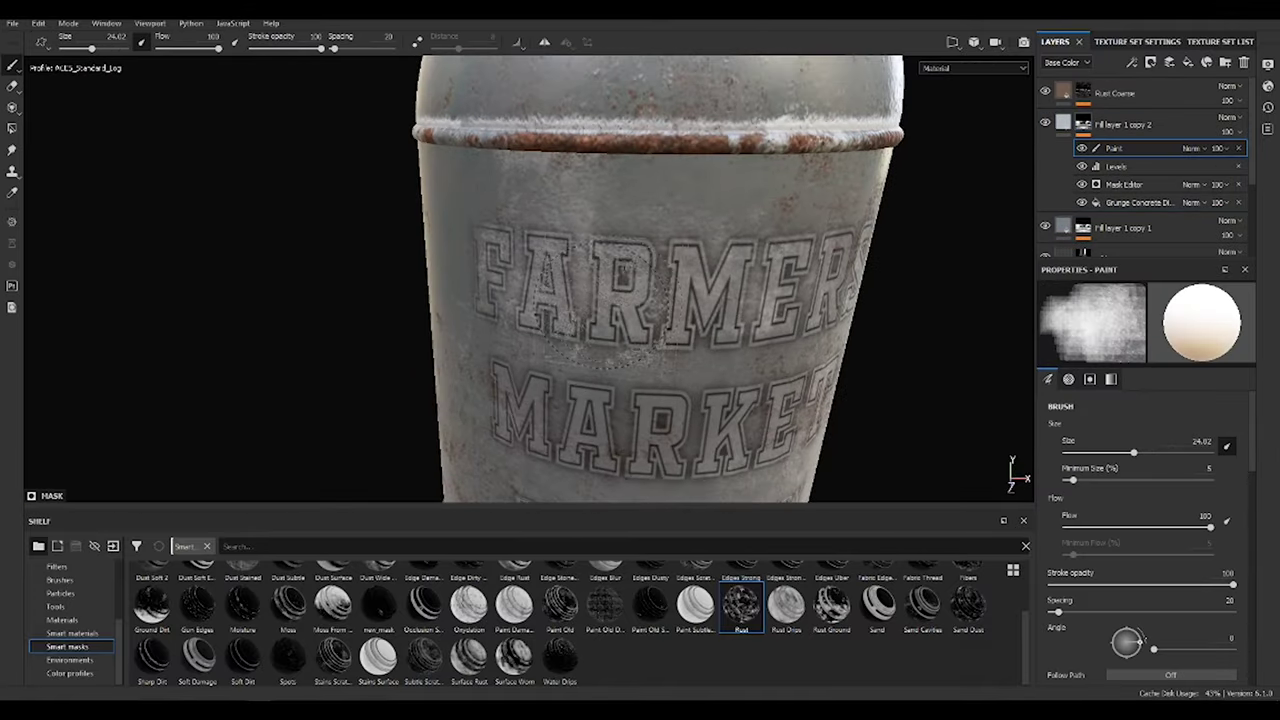
Make Fill layer 1 copy 4's base colour a paler grey-blue.
left_click_drag(797, 280, 700, 265, "alt")
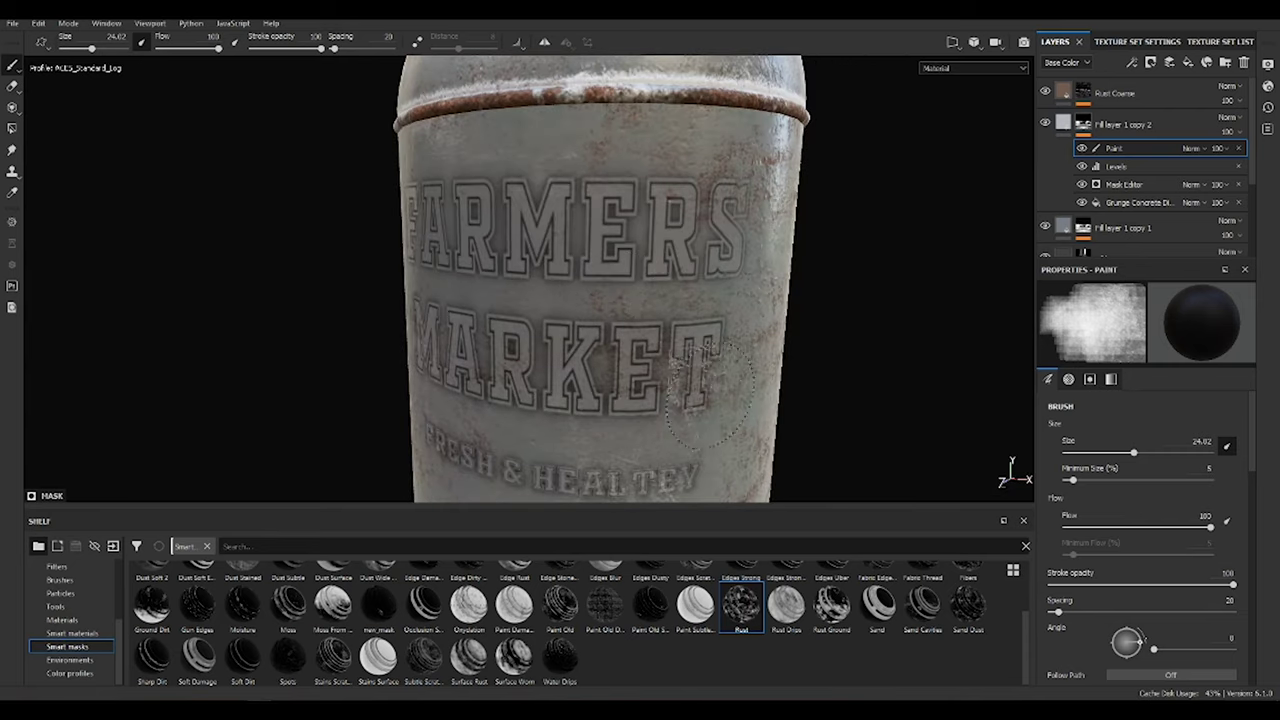
left_click(1166, 480)
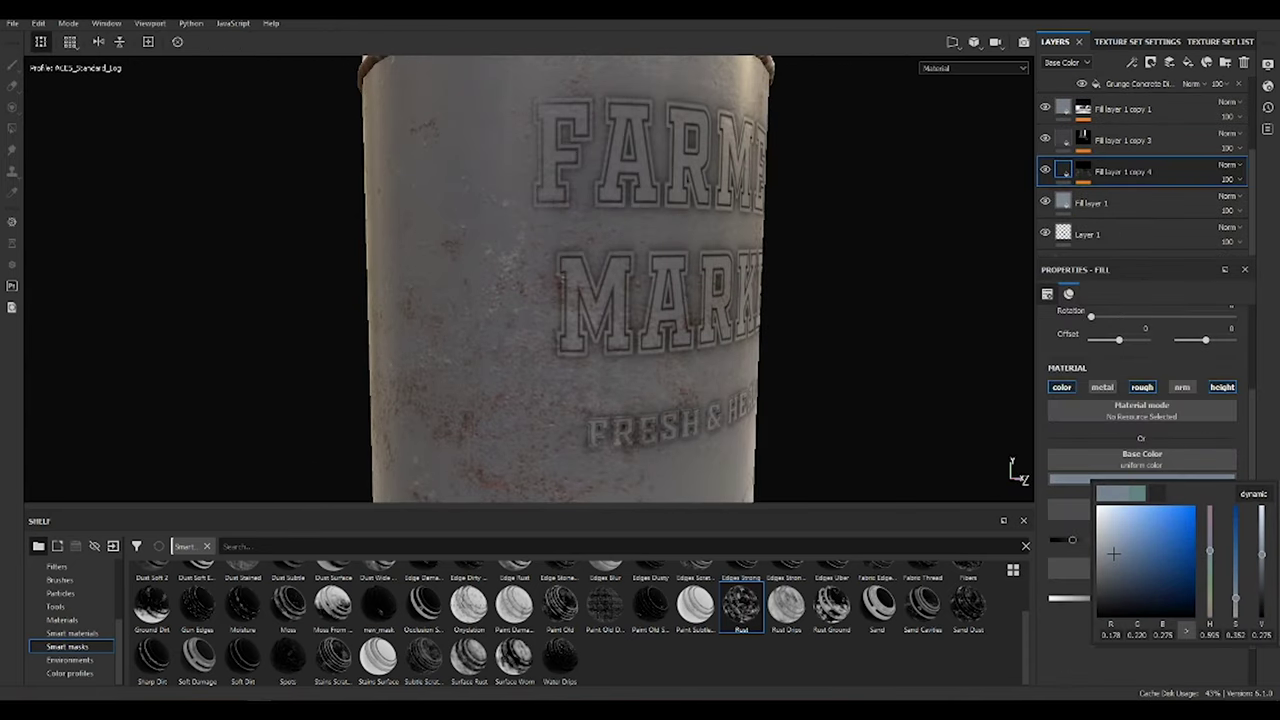
left_click_drag(749, 220, 891, 337, "alt")
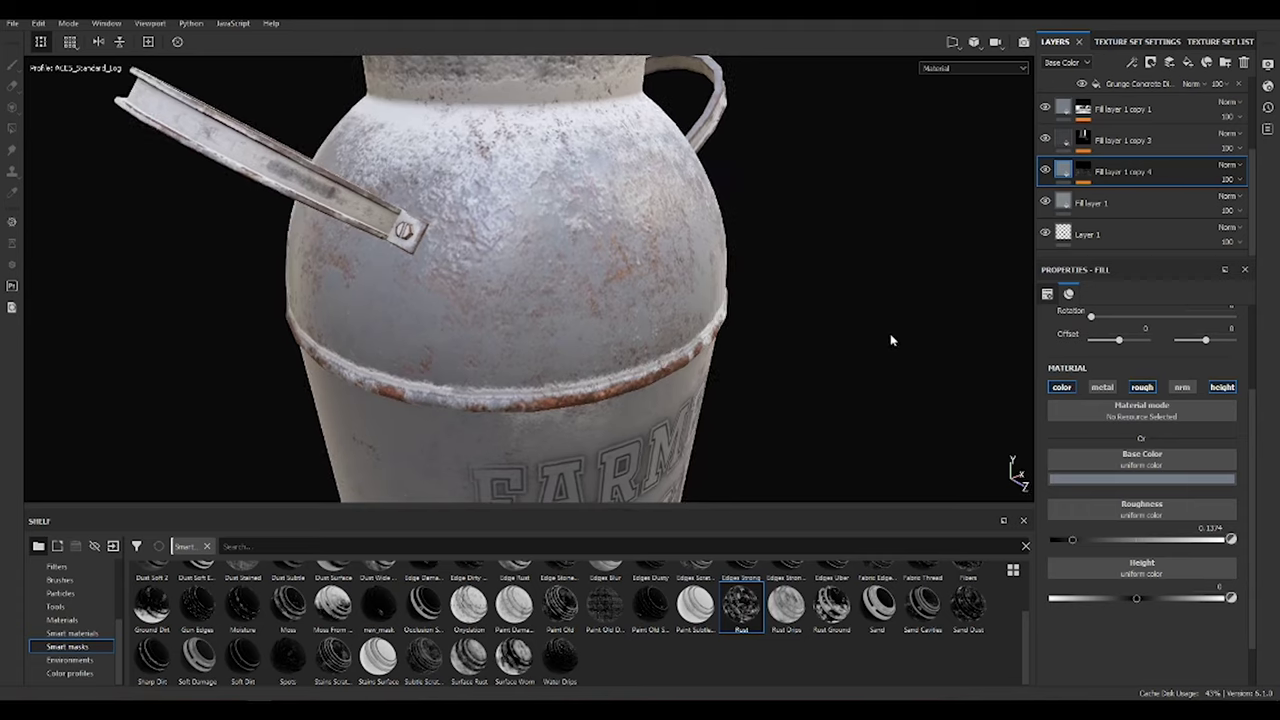
Give Fill layer 1 a dark blue-grey base colour.
left_click(1085, 210)
left_click(1142, 479)
left_click(1111, 570)
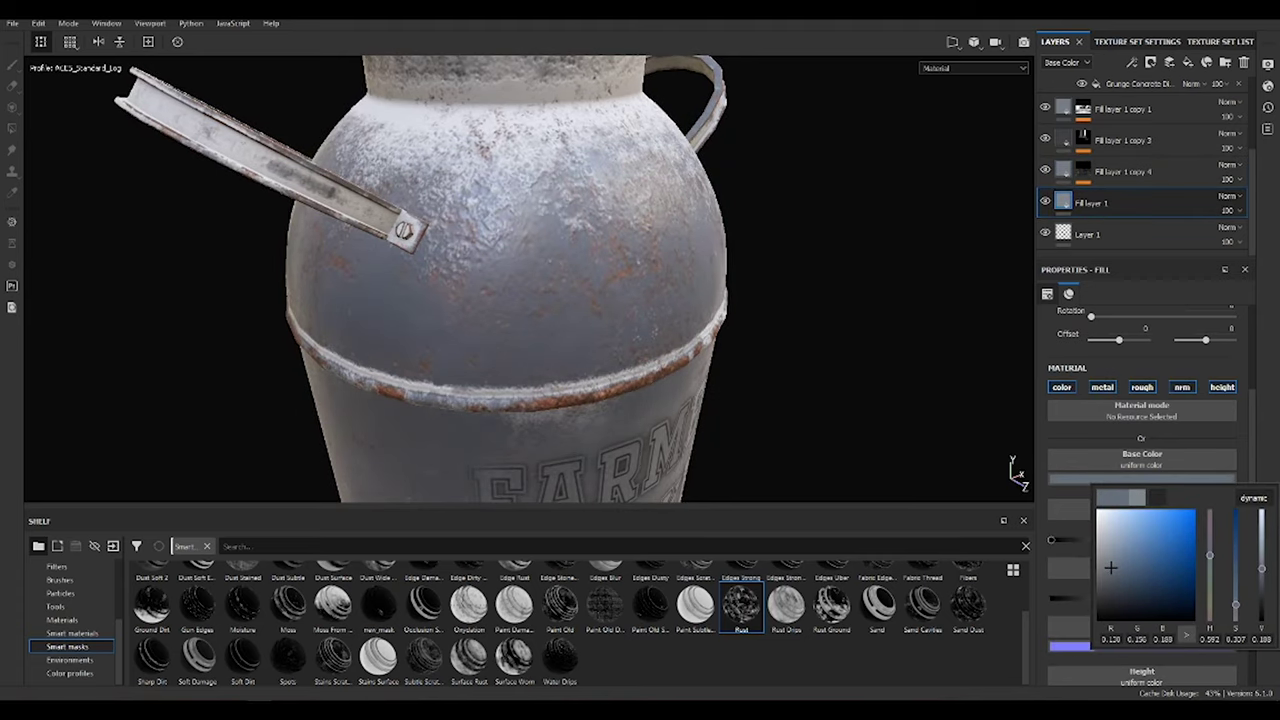
mouse_move(880, 400)
left_mouse_down("alt")
mouse_move(940, 430)
mouse_move(965, 417)
left_mouse_up("alt")
Set Fill layer 1 copy 3 to a lighter grey-blue and preview the base colour channel.
left_click(1068, 145)
left_click(1160, 479)
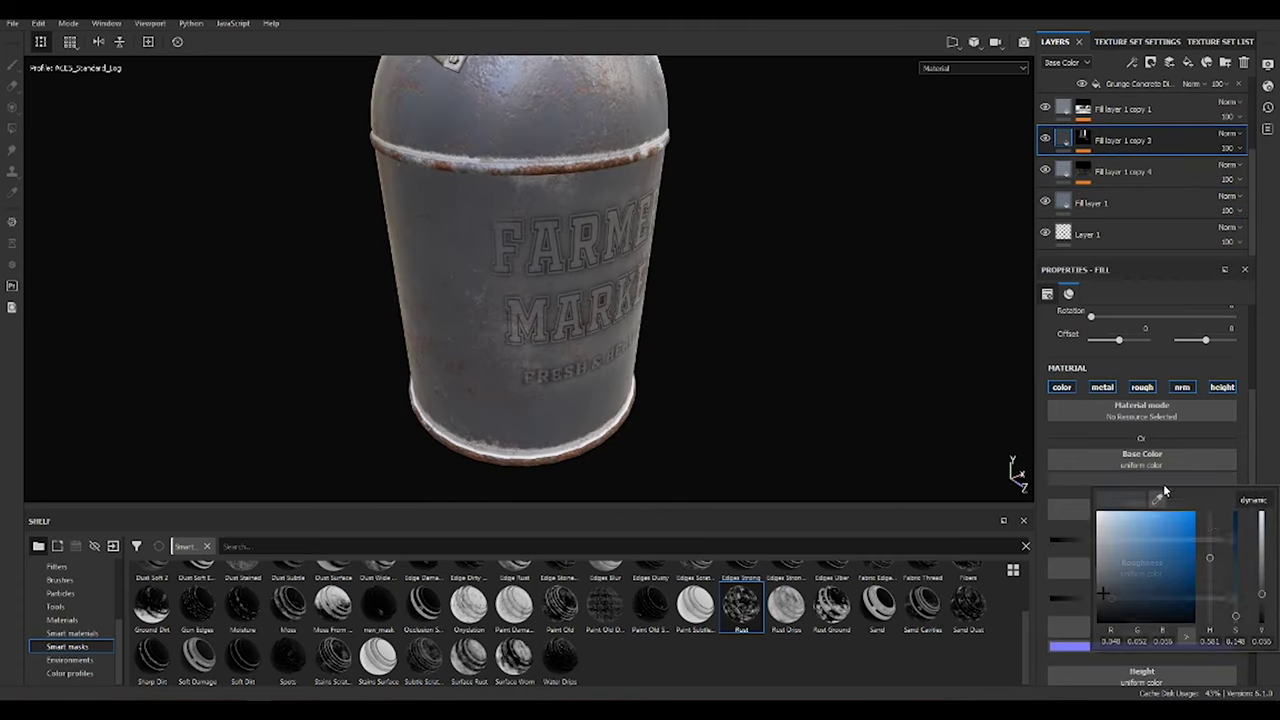
left_click_drag(1236, 618, 1240, 530)
left_click_drag(700, 300, 720, 257, "alt")
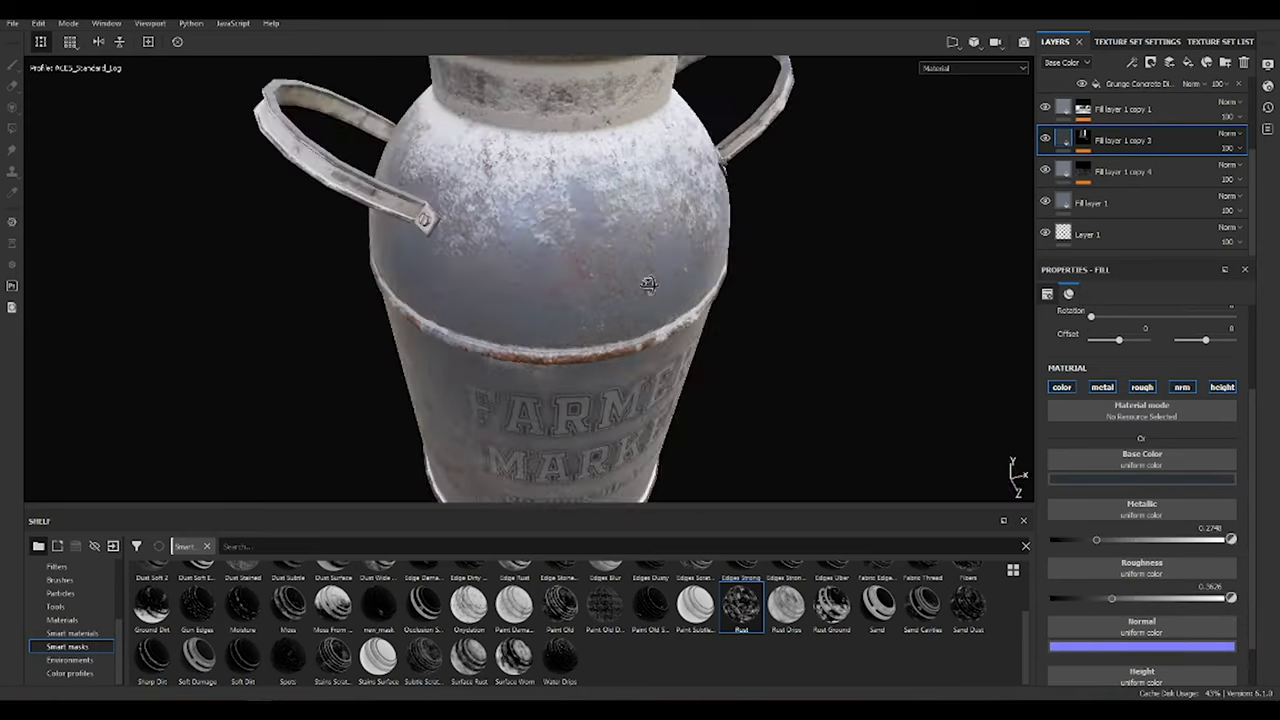
key("c")
left_click_drag(713, 310, 770, 300, "alt")
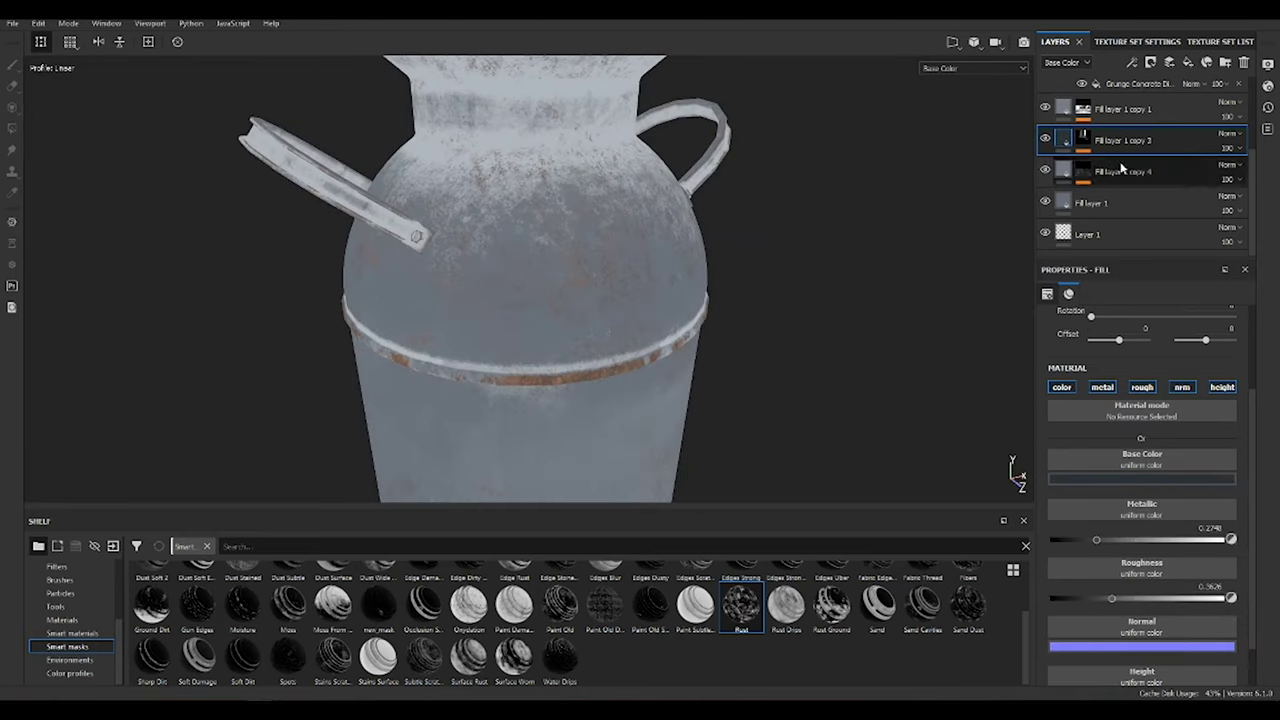
Darken the can's base colour further toward a deep blue-grey and check it all round.
key("p")
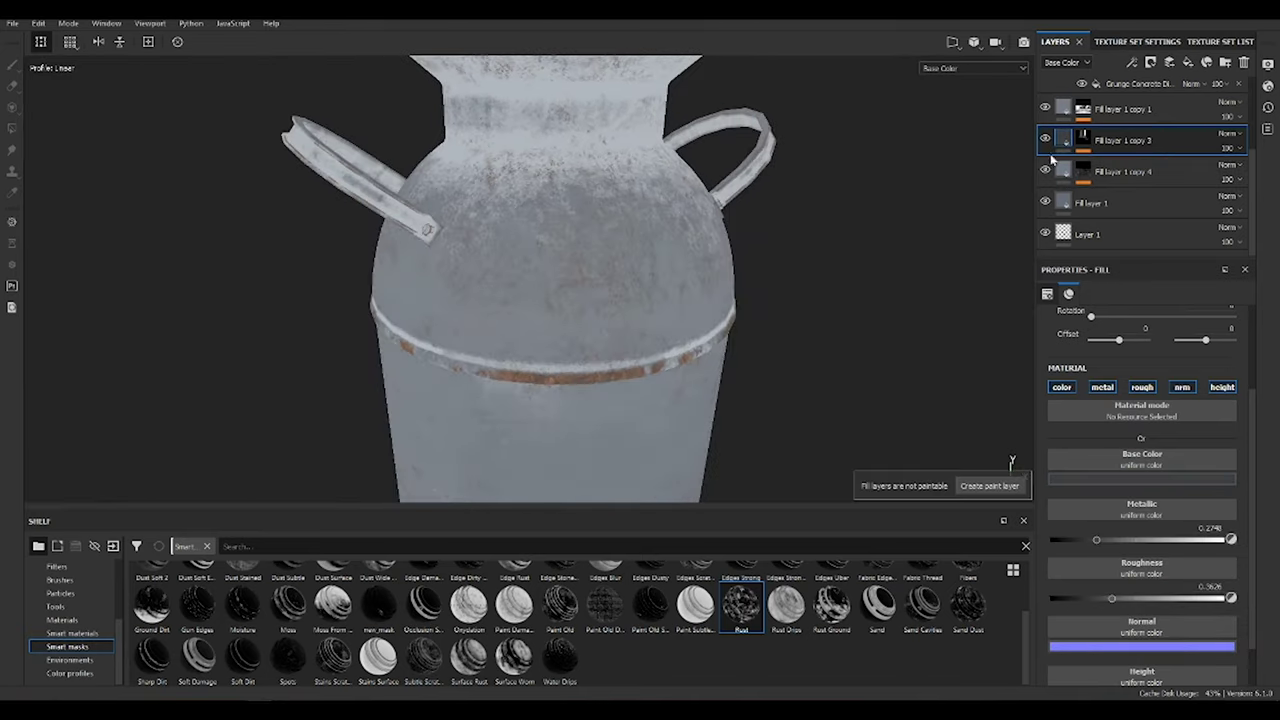
left_click(1160, 482)
left_click_drag(730, 290, 738, 352, "alt")
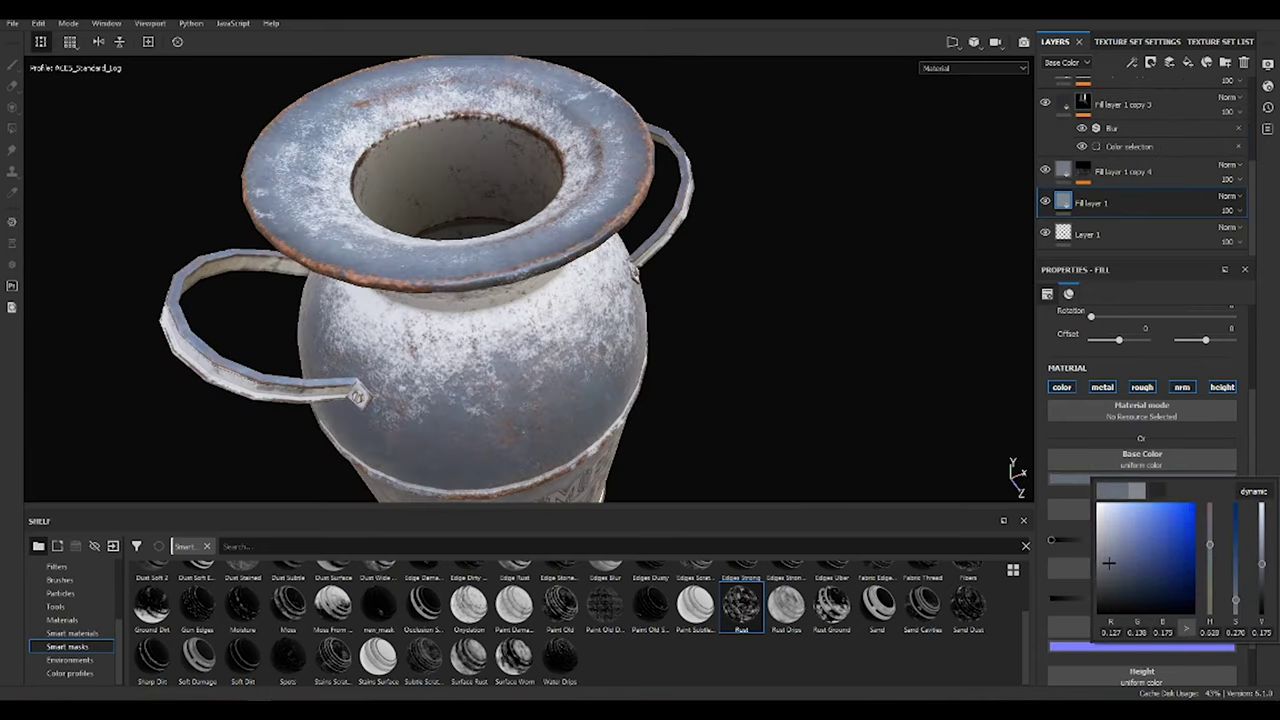
left_click(1116, 561)
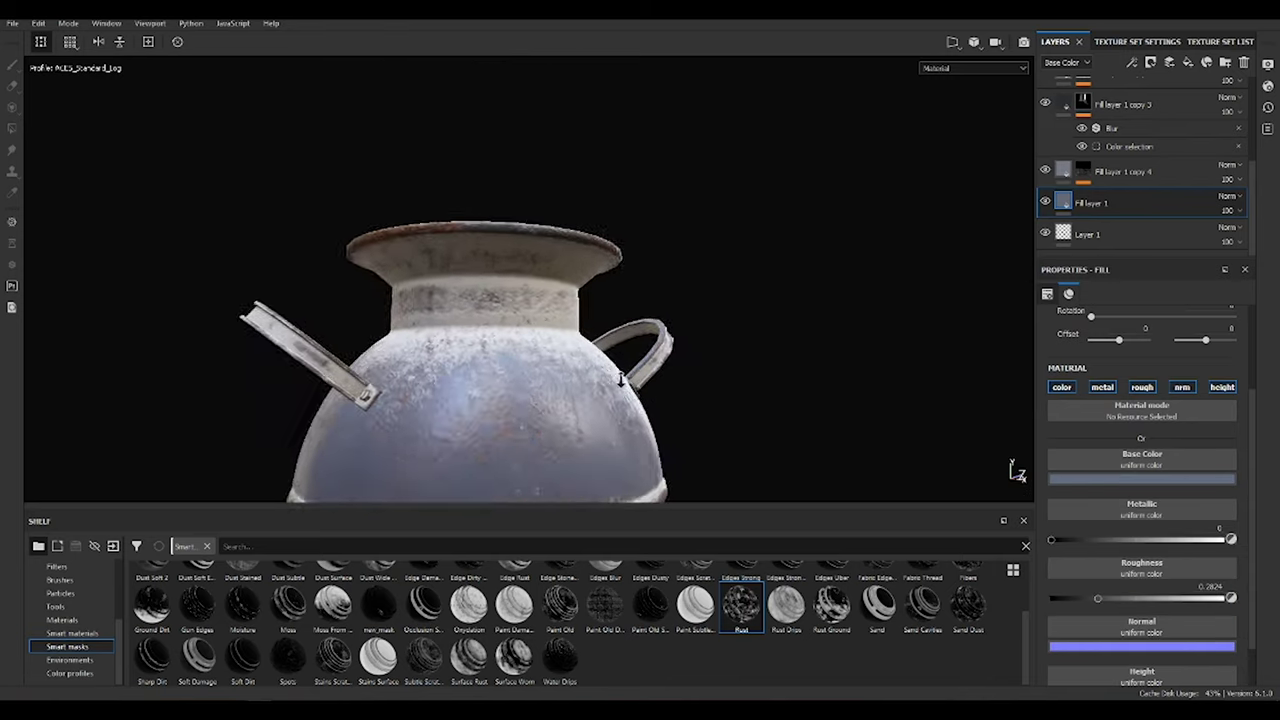
left_click_drag(1118, 563, 1110, 568)
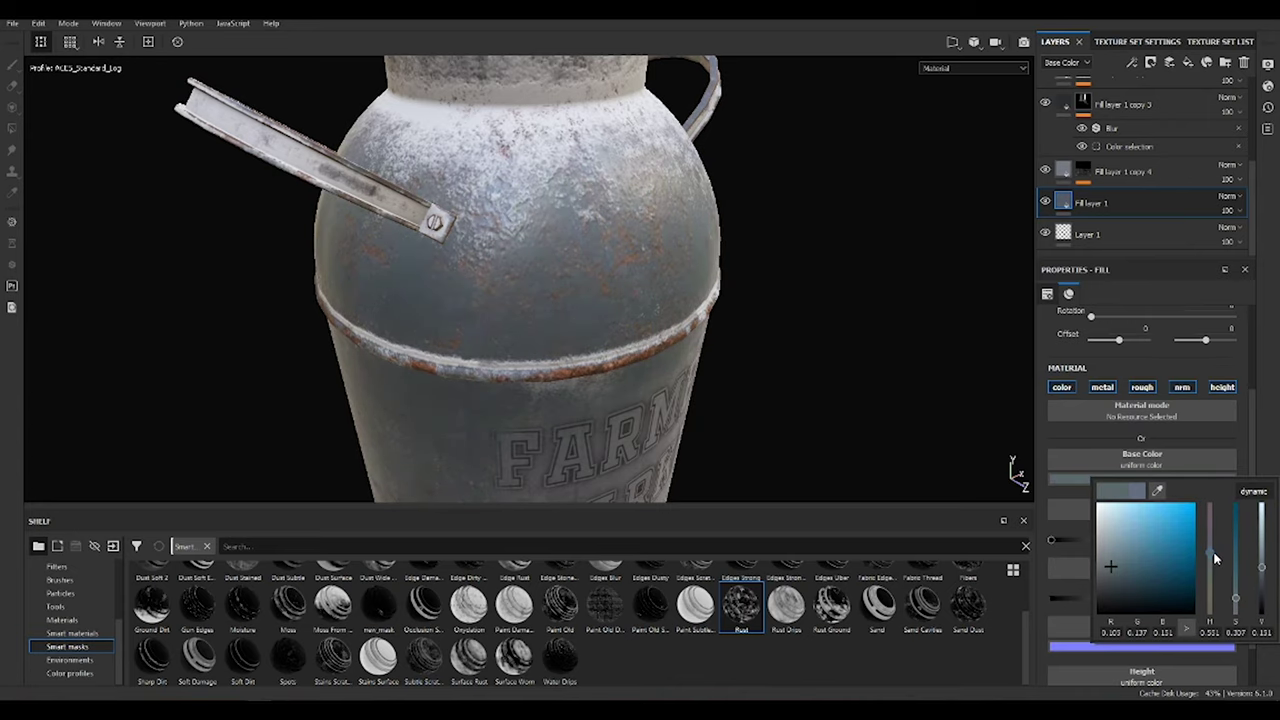
left_click_drag(709, 274, 558, 320, "alt")
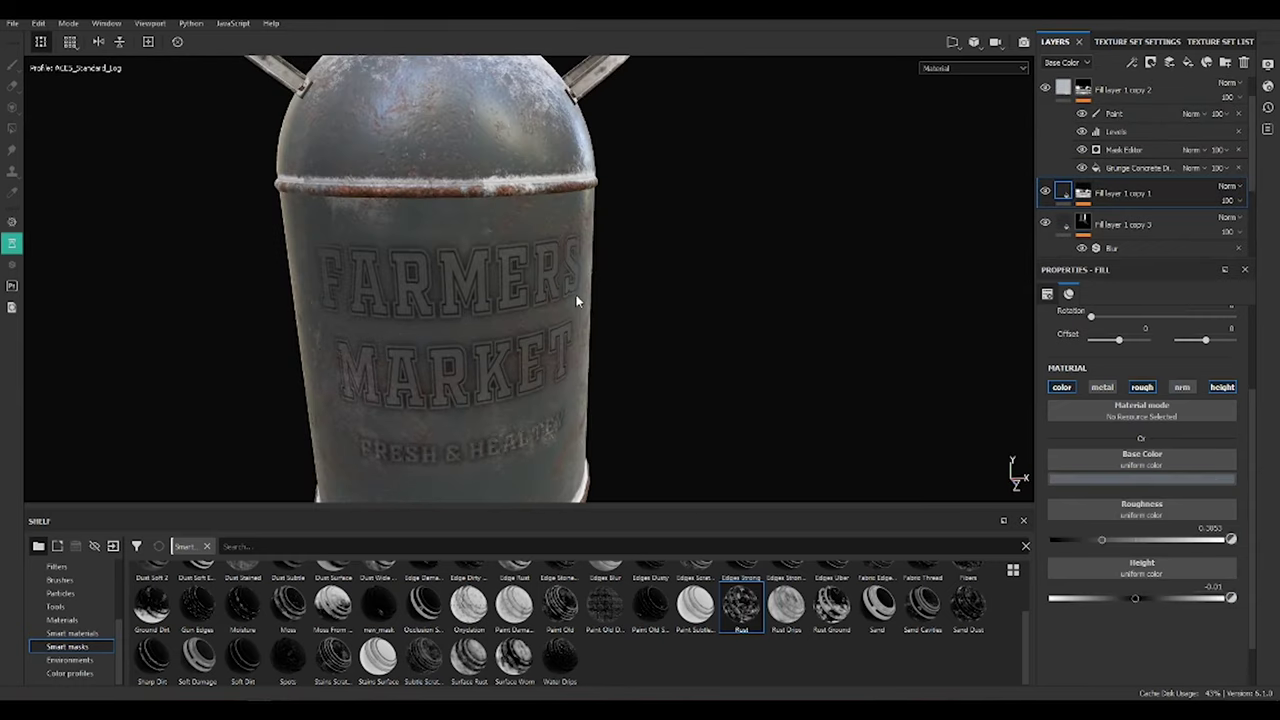
left_click_drag(576, 300, 895, 198, "alt")
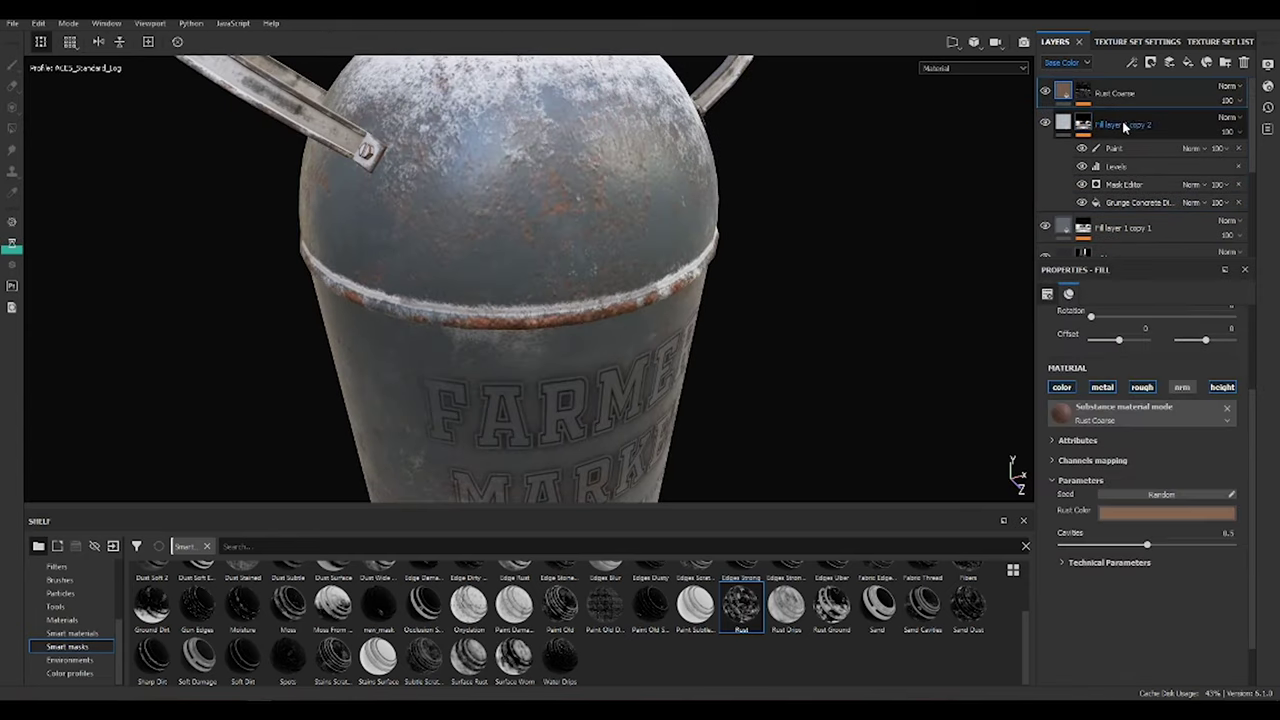
Mask the lettering fill layer by picking the FARMERS MARKET ID colour.
left_click(1210, 428)
left_click(610, 380)
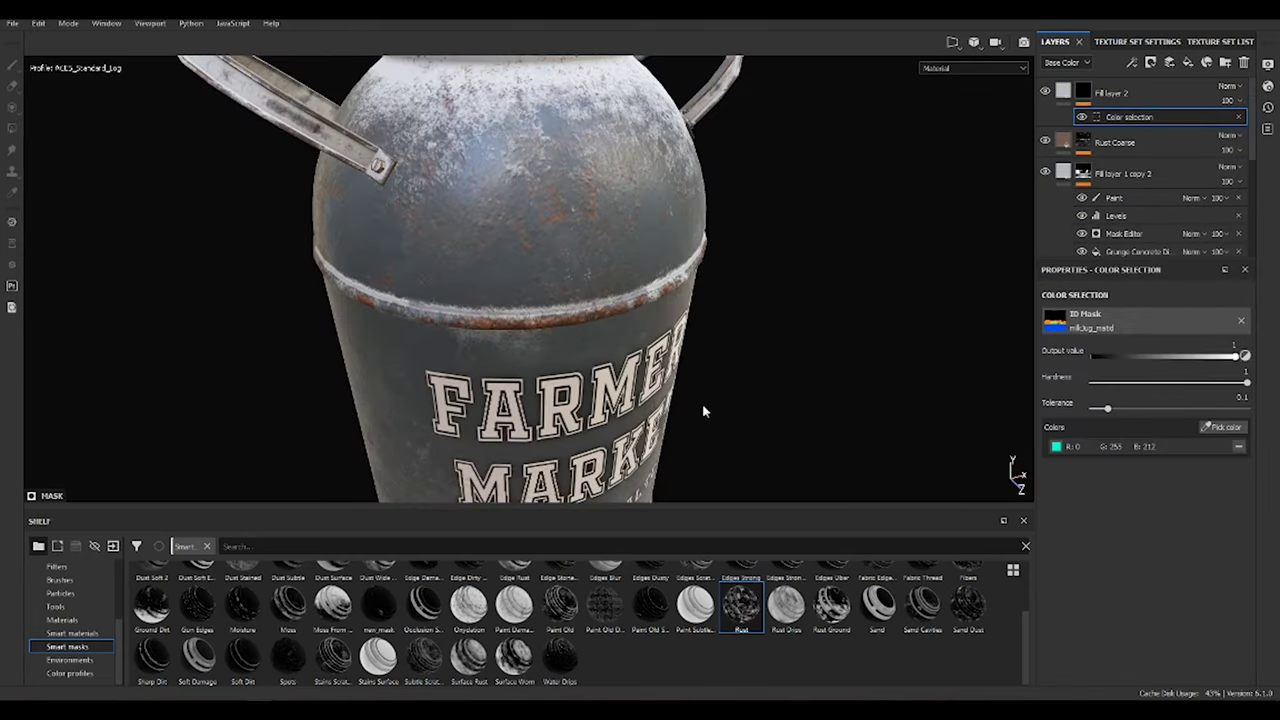
mouse_move(706, 409)
left_mouse_down("alt")
mouse_move(920, 376)
mouse_move(1150, 287)
left_mouse_up("alt")
left_click(1110, 92)
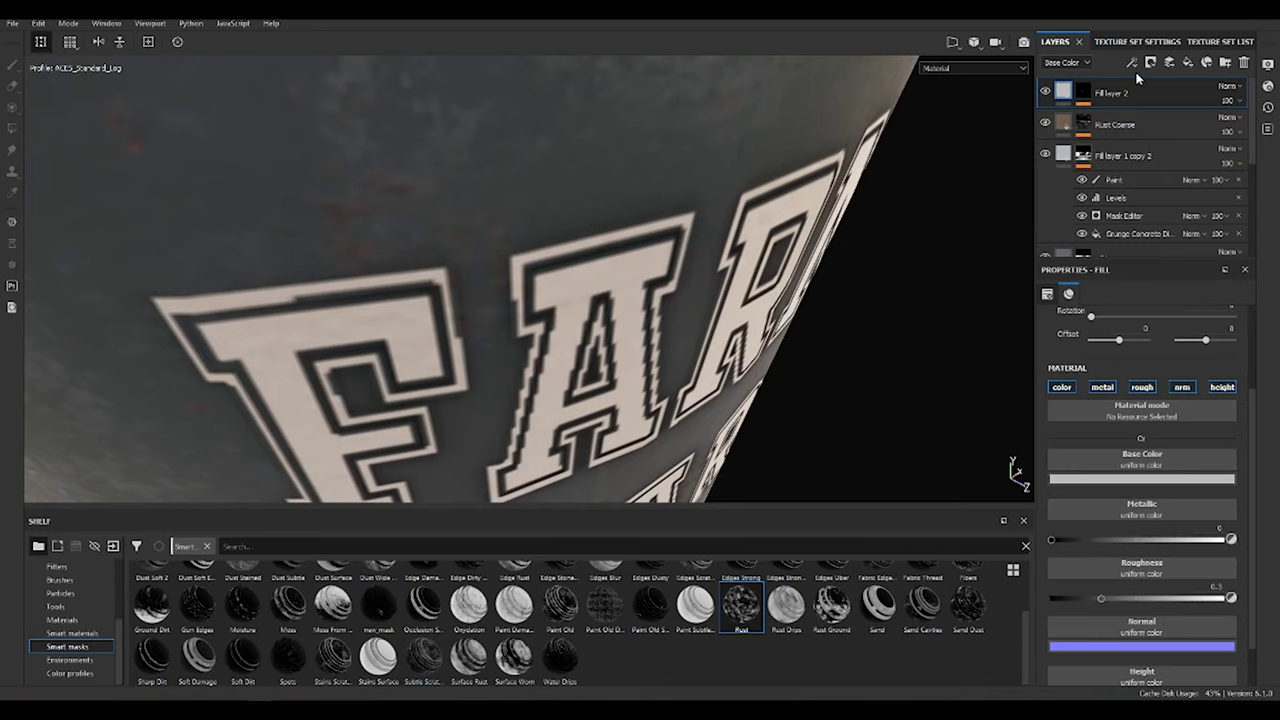
key("f")
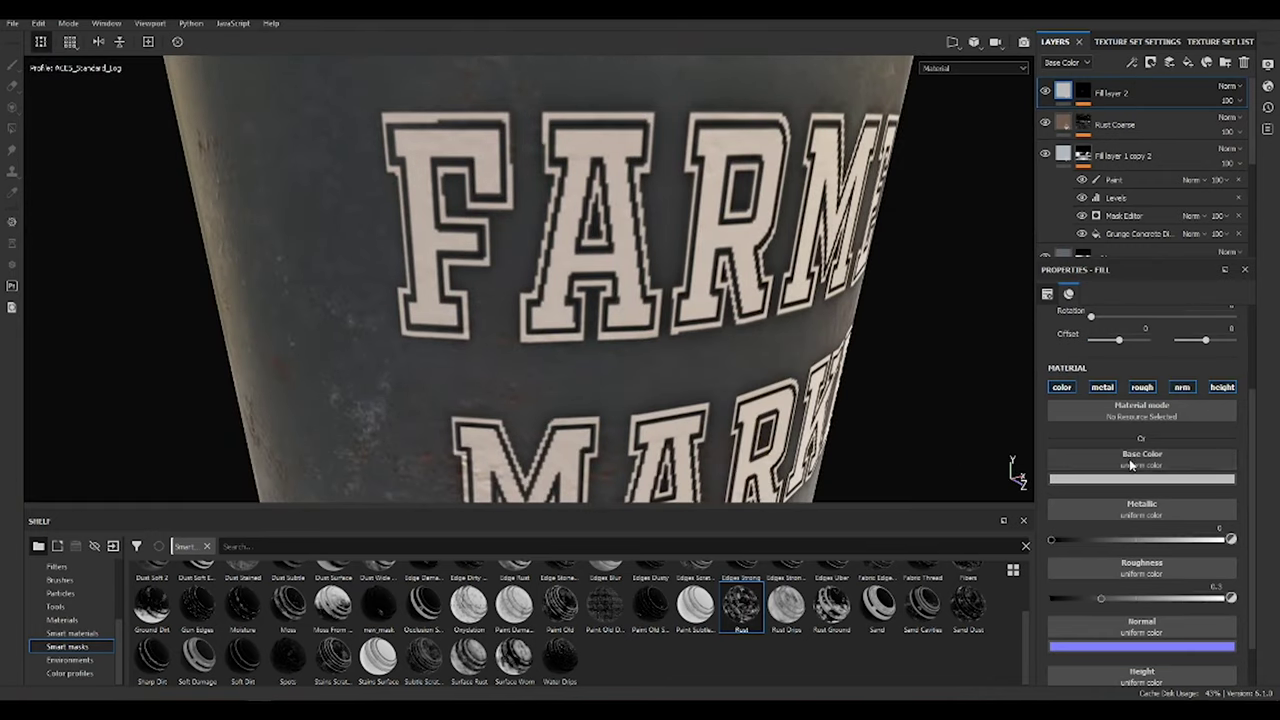
Tint the lettering a dark bluish grey.
left_click(1131, 470)
left_click_drag(1150, 540, 1106, 570)
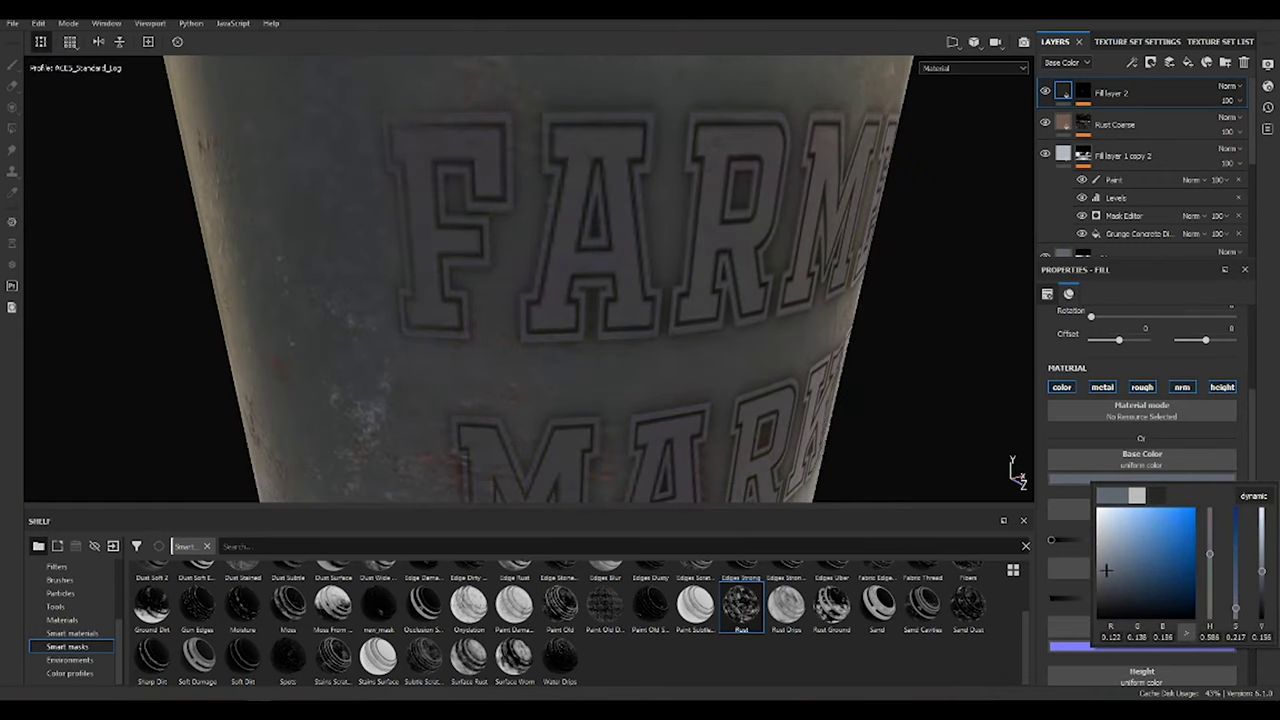
scroll(600, 300, "down", 5)
left_click_drag(600, 300, 510, 298, "alt")
Raise the lettering with height 0.0305 and inspect it up close.
left_click(1221, 388)
scroll(1160, 520, "down", 2)
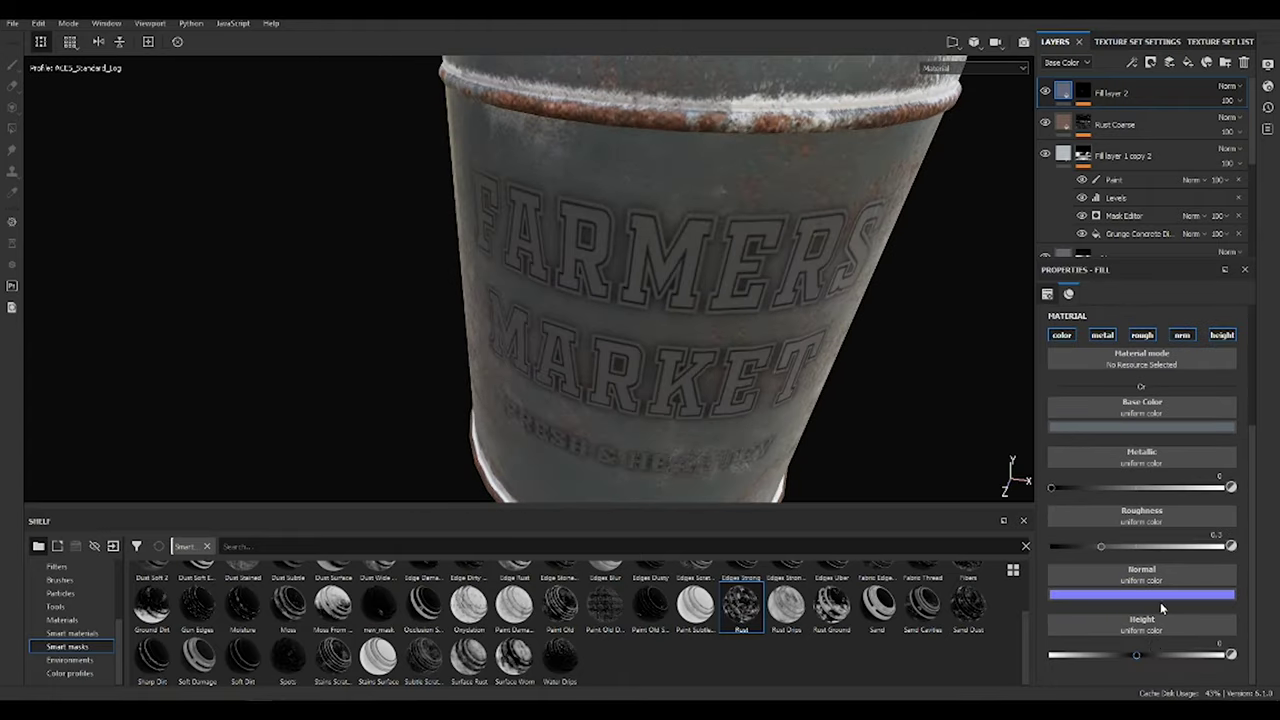
left_click_drag(1141, 655, 1138, 658)
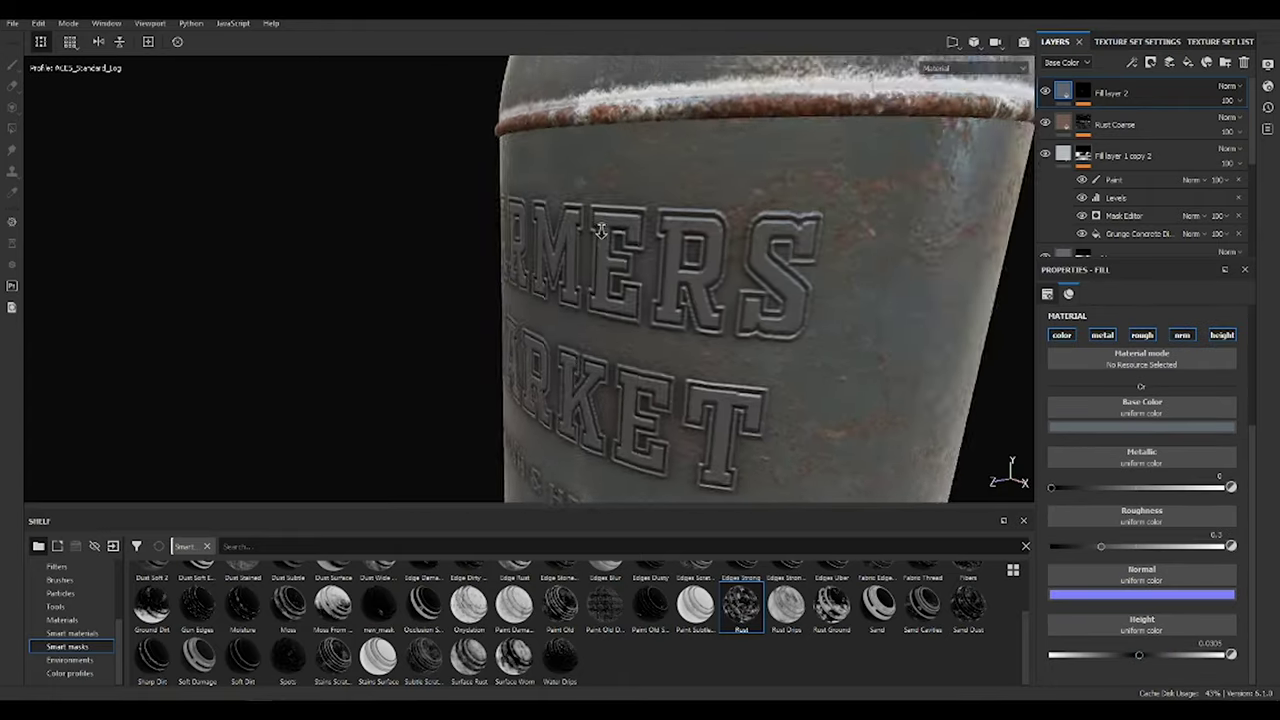
left_click_drag(700, 300, 591, 63, "alt")
right_click_drag(591, 63, 640, 253, "alt")
left_click_drag(640, 253, 680, 320, "alt")
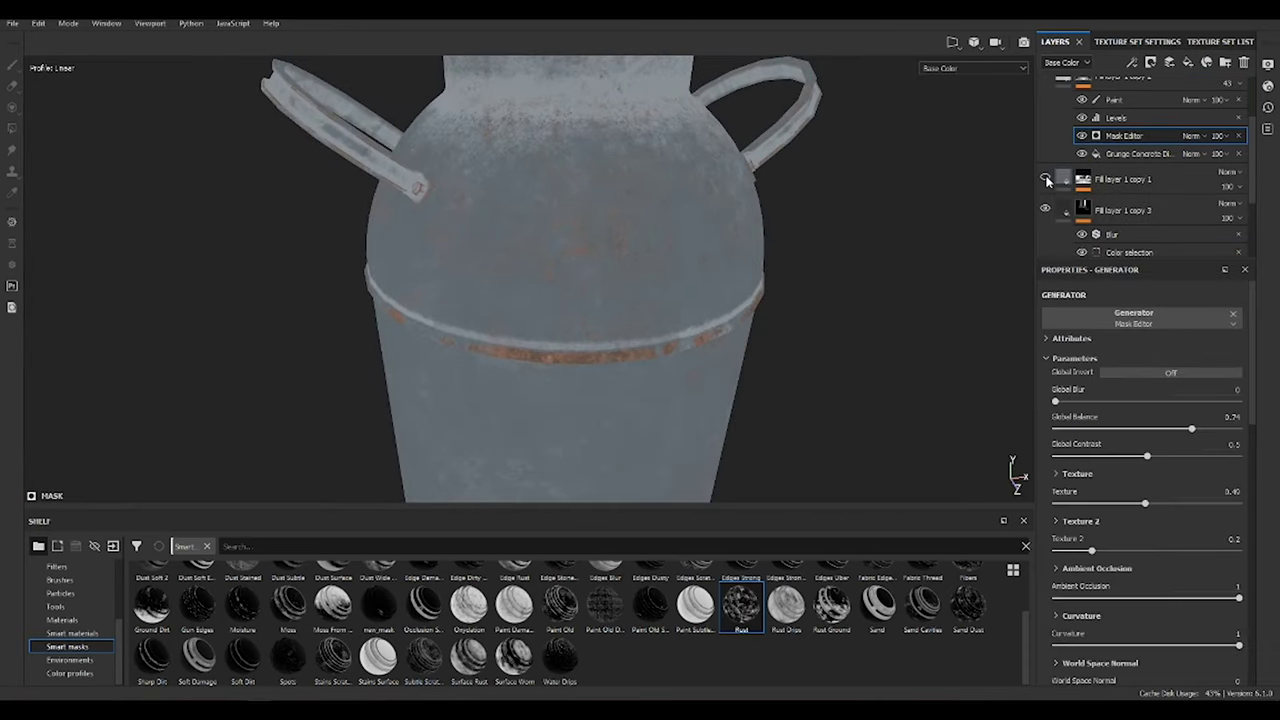
Slightly shift the hue of the base metal fill layer's colour.
left_click(1047, 180)
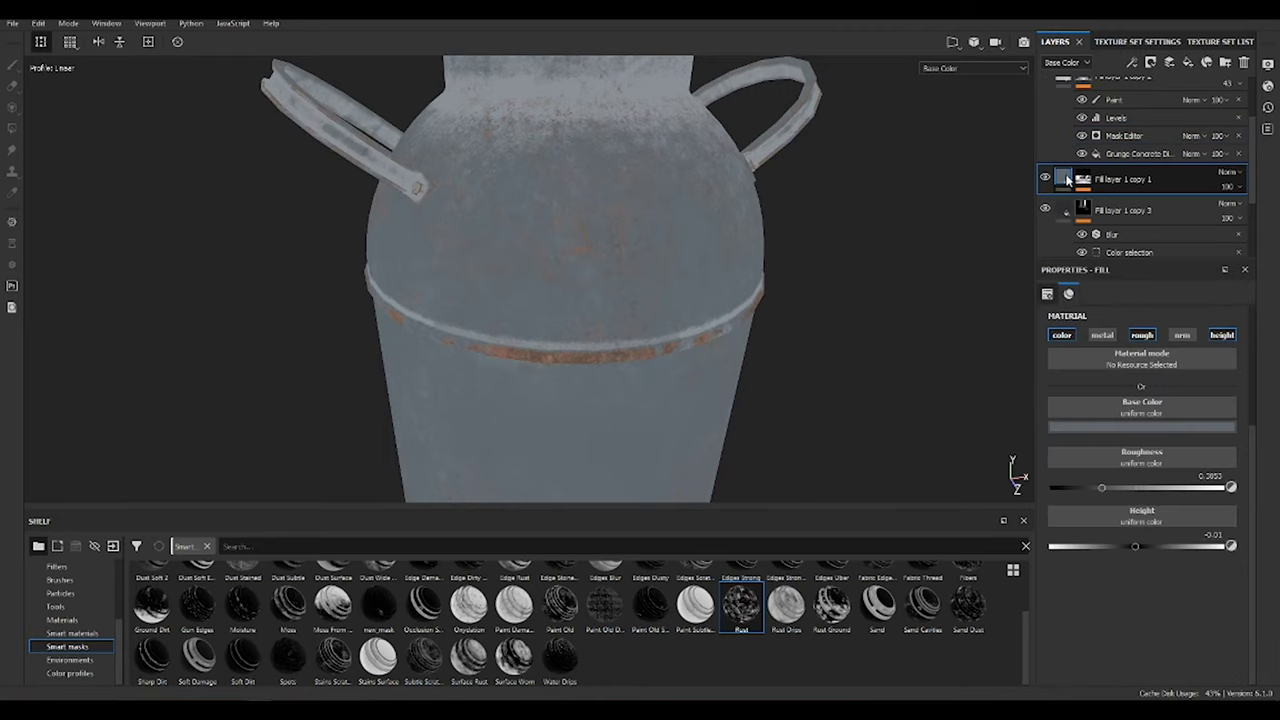
left_click(1141, 427)
left_click(1215, 495)
mouse_move(921, 426)
left_mouse_down("alt")
mouse_move(771, 177)
mouse_move(797, 280)
left_mouse_up("alt")
scroll(1047, 172, "down", 3)
key("m")
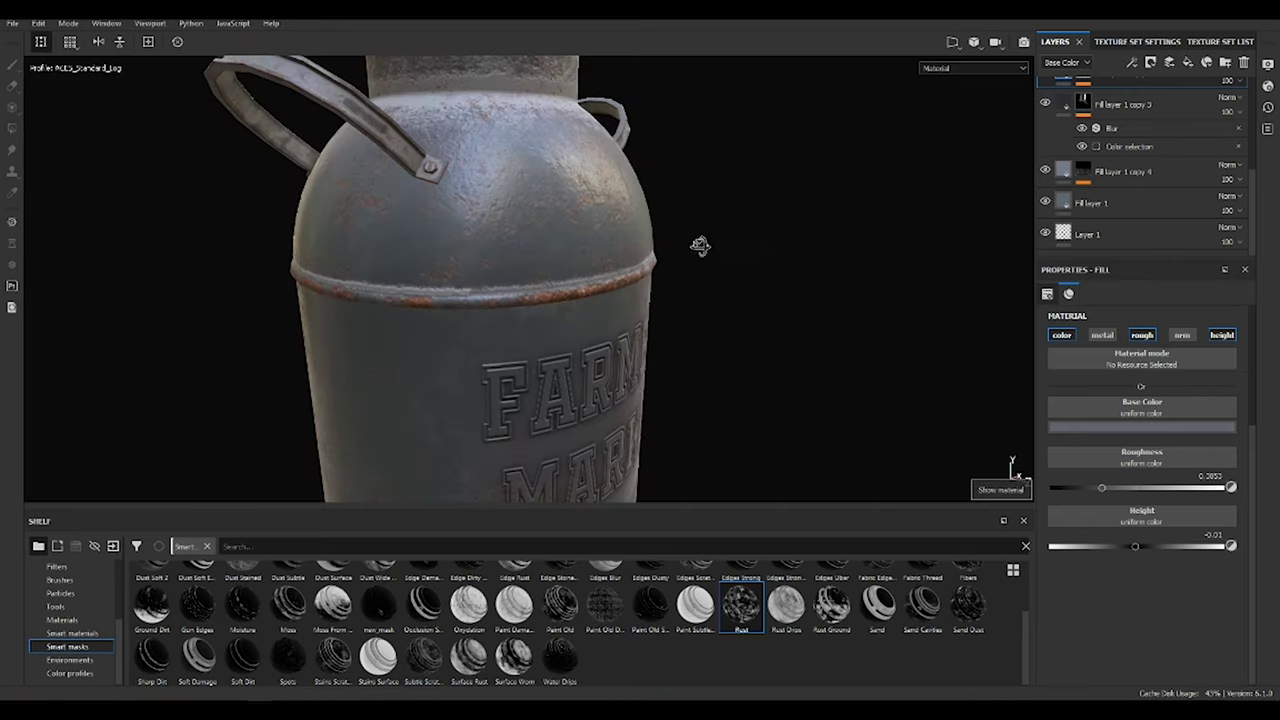
left_click_drag(697, 246, 429, 320, "alt")
scroll(1143, 180, "up", 3)
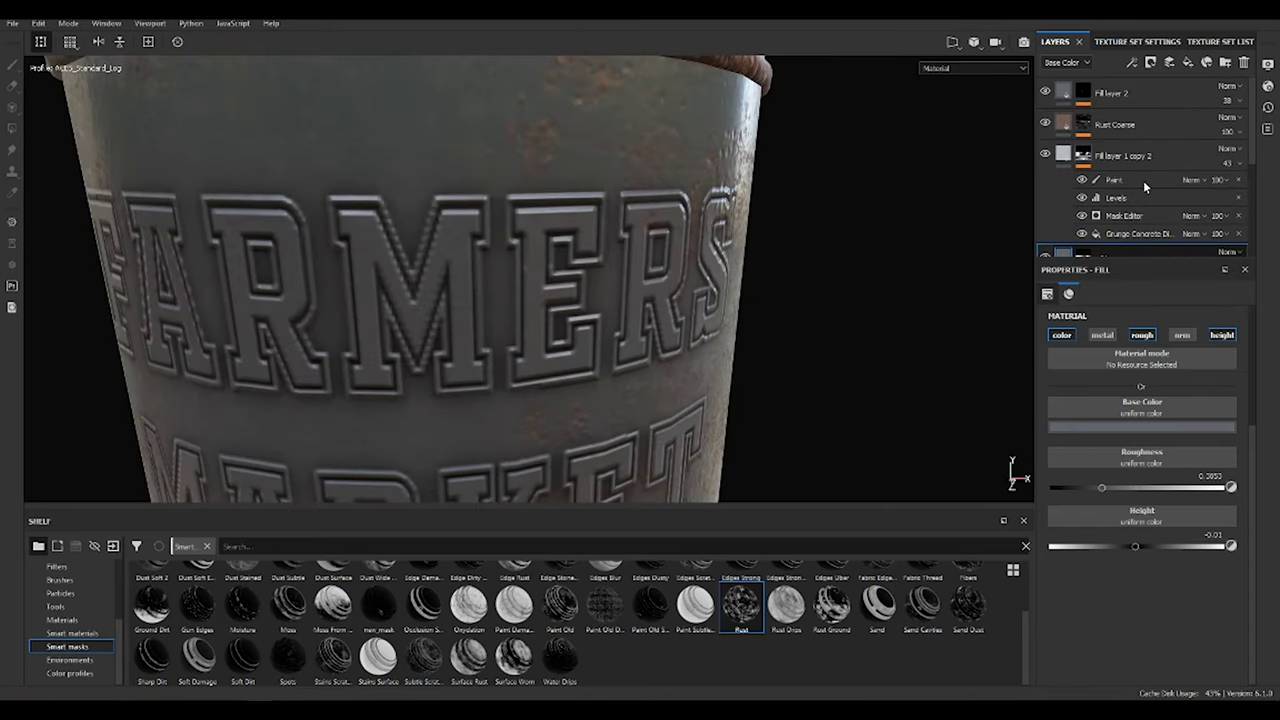
Move the lettering layer below Rust Coarse and add an anchor point to its mask.
left_click_drag(1088, 93, 1084, 124)
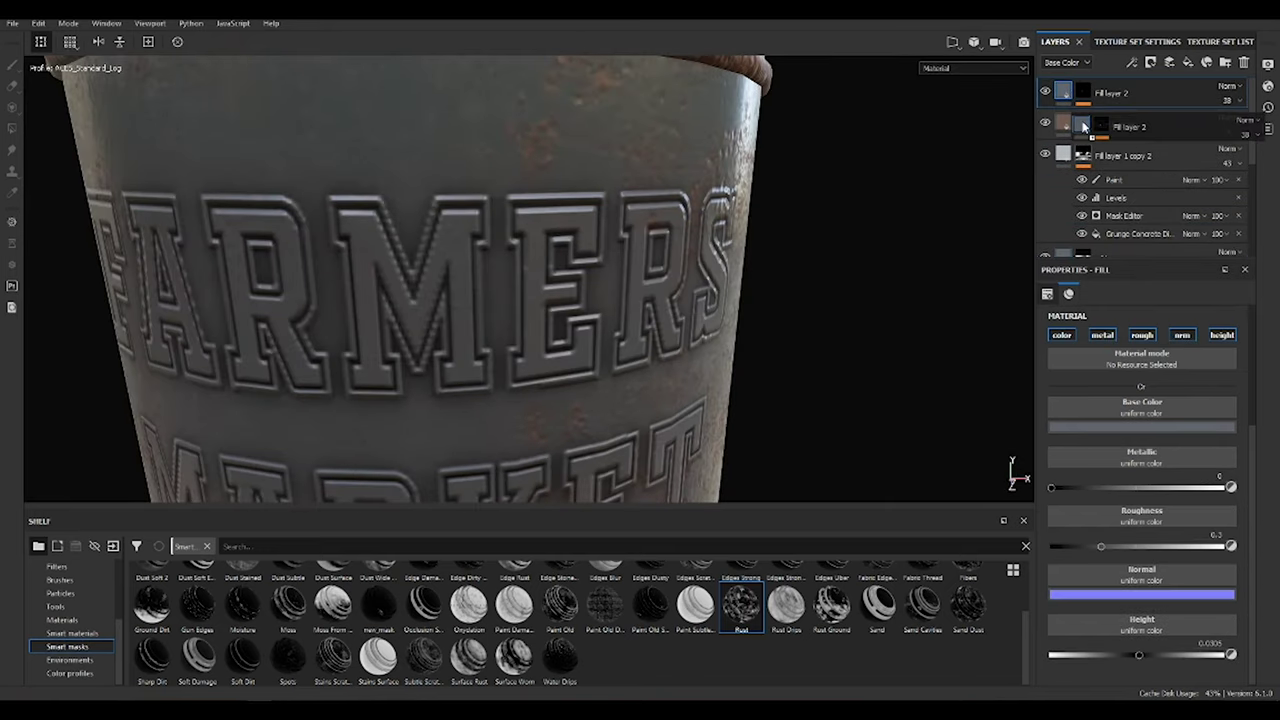
left_click(1086, 126)
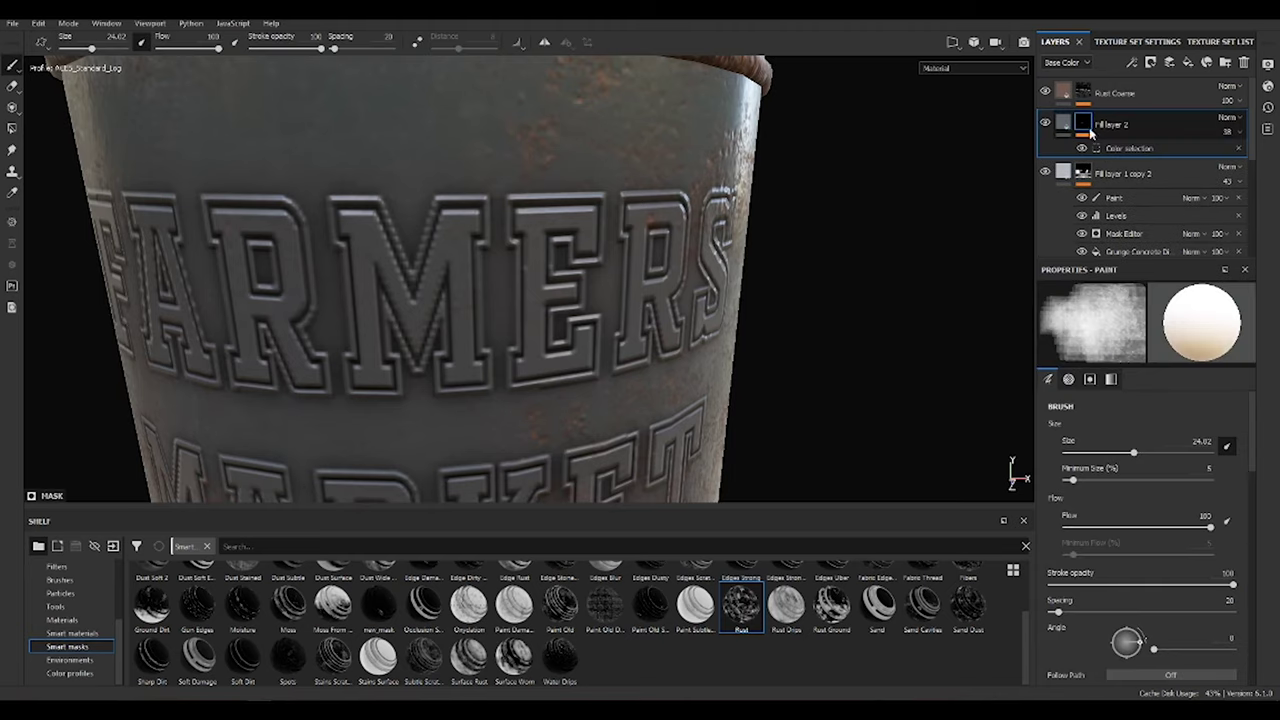
left_click(1086, 93)
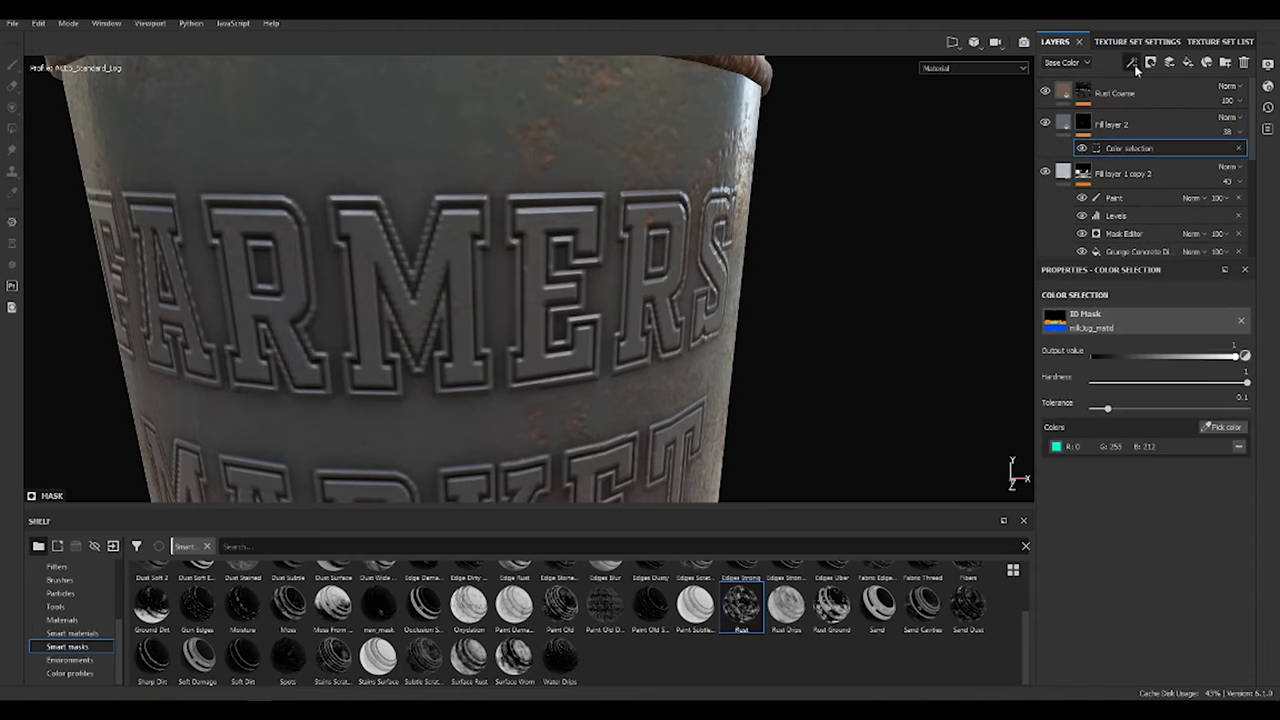
left_click(1133, 117)
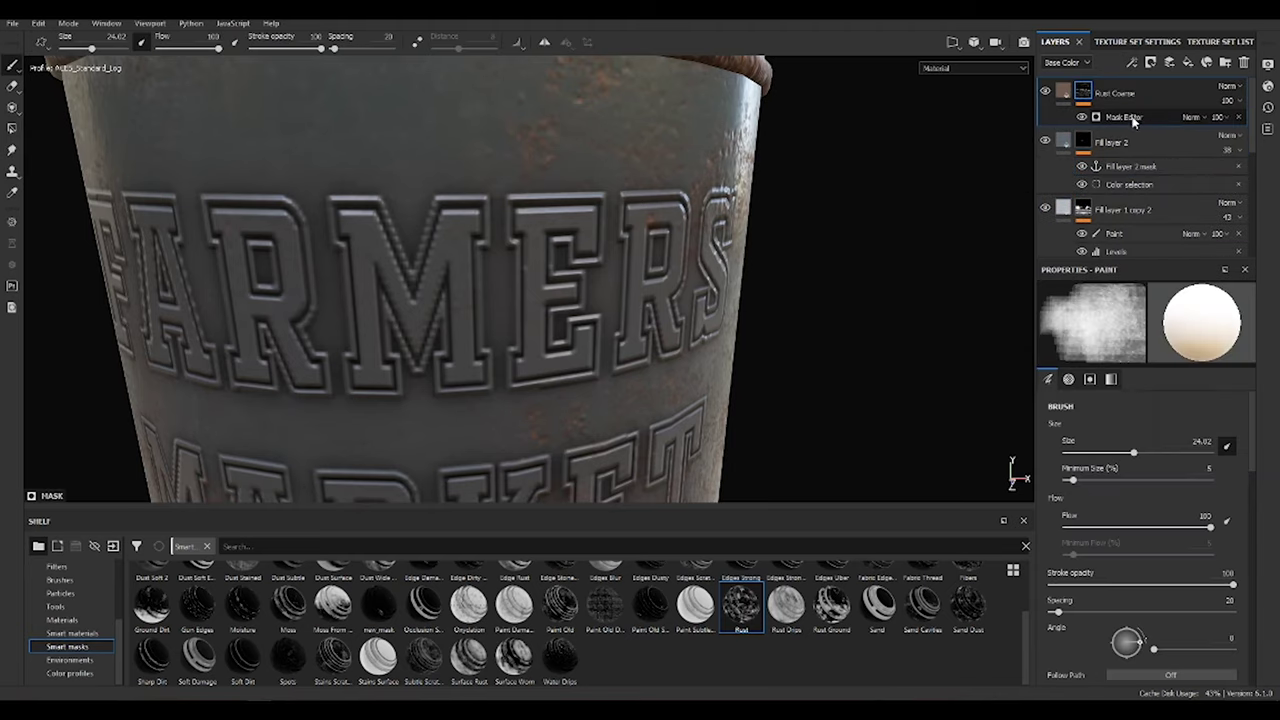
Drive Rust Coarse's mask Micro Height from the lettering anchor, then add Fill layer 3.
left_click(1134, 62)
scroll(1190, 485, "down", 5)
scroll(1162, 607, "down", 5)
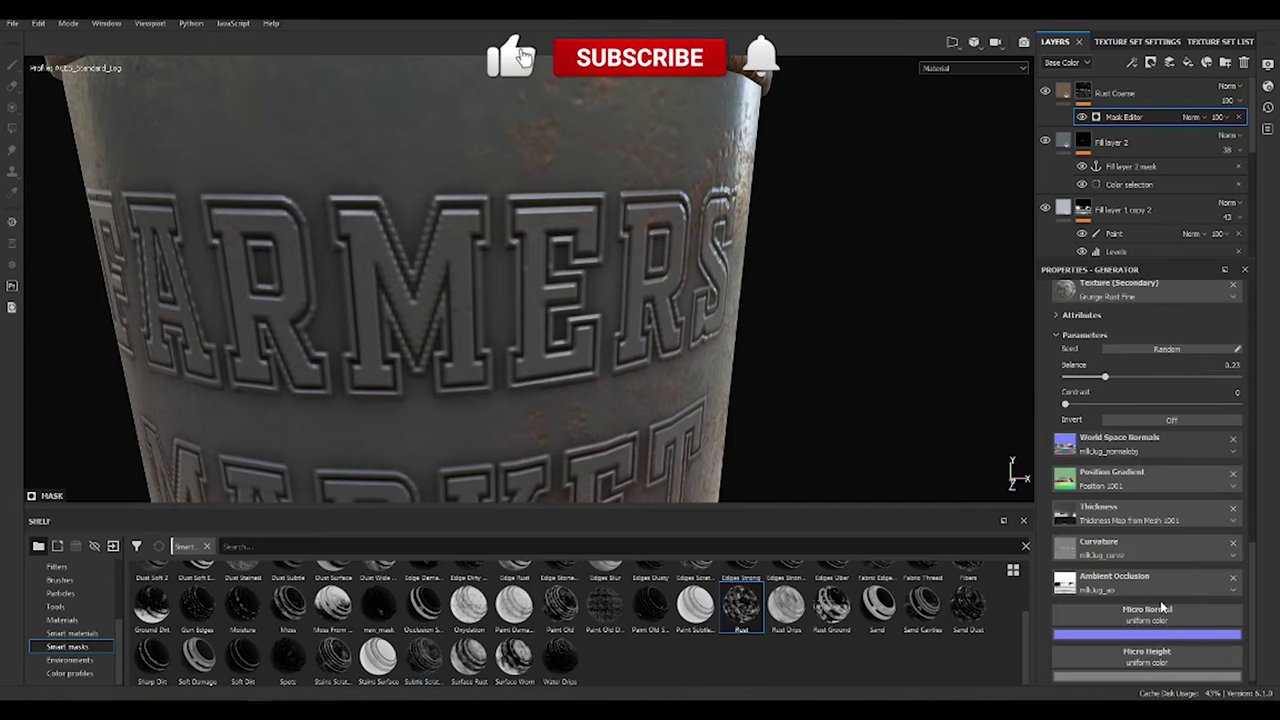
scroll(1170, 630, "down", 1)
left_click(1147, 645)
left_click(1151, 478)
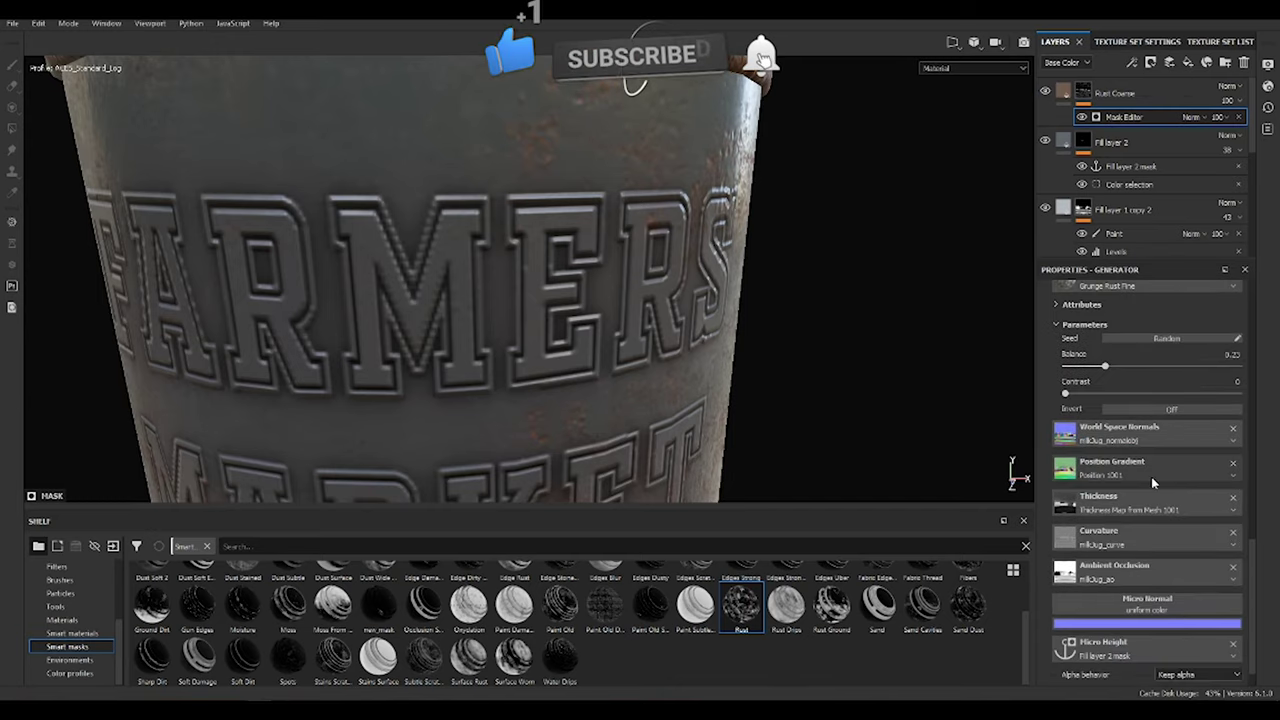
mouse_move(700, 300)
left_mouse_down("alt")
mouse_move(641, 330)
mouse_move(700, 300)
left_mouse_up("alt")
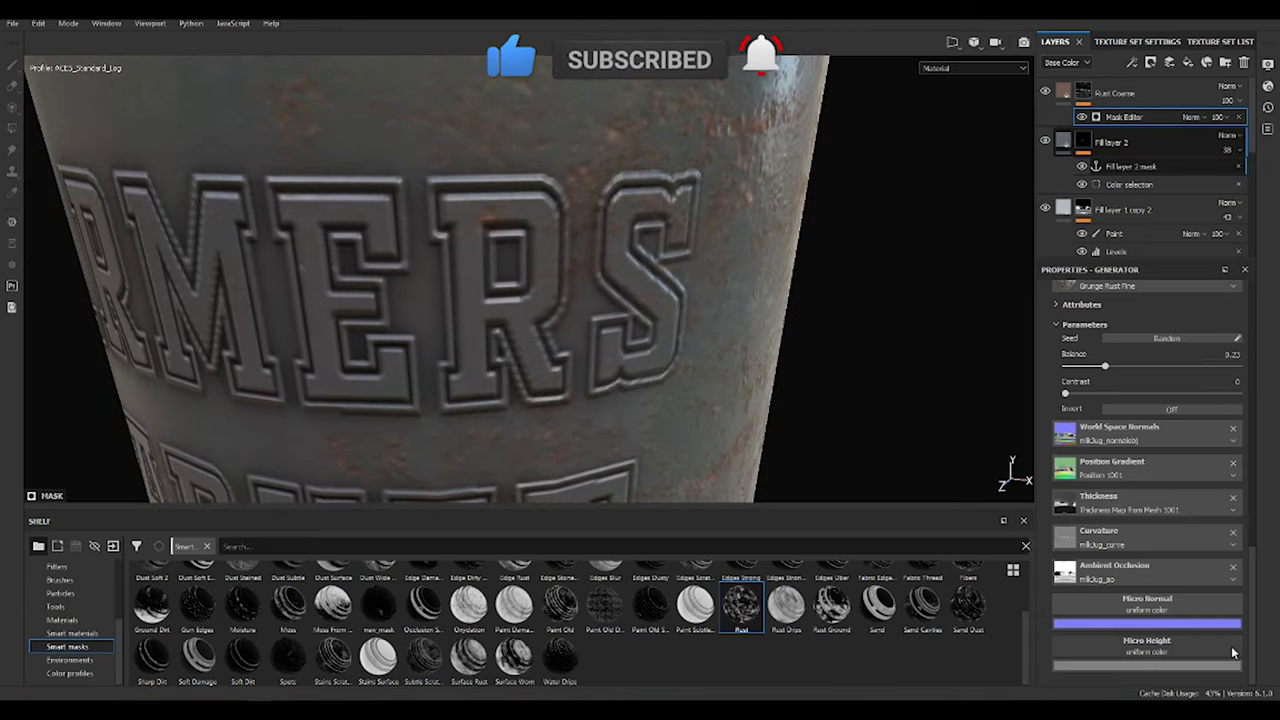
left_click(1180, 510)
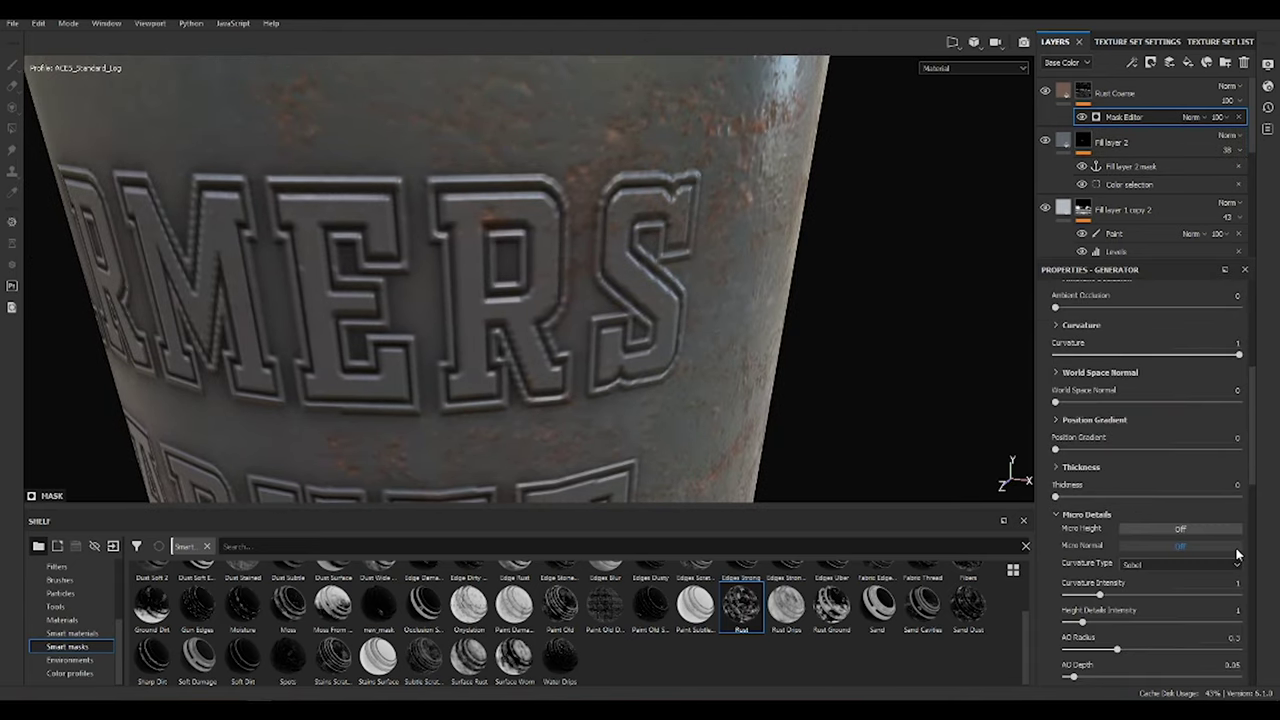
key("f")
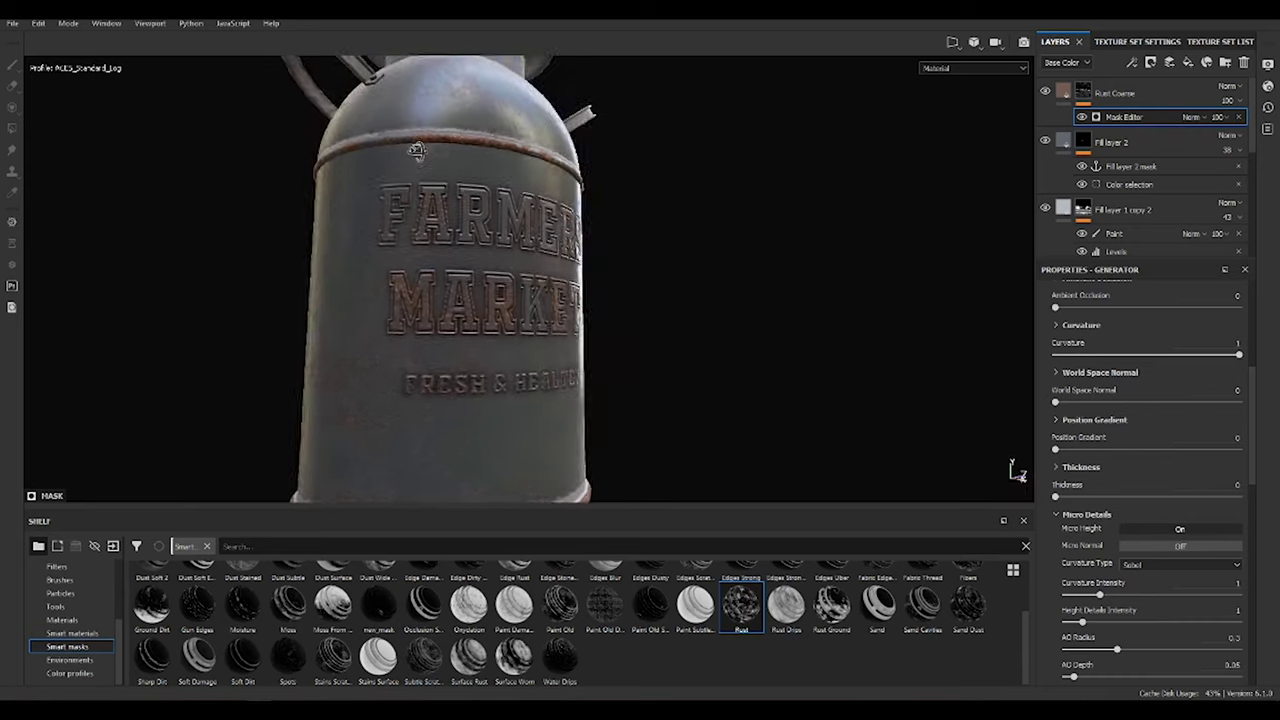
scroll(1131, 202, "down", 3)
left_click(1131, 202)
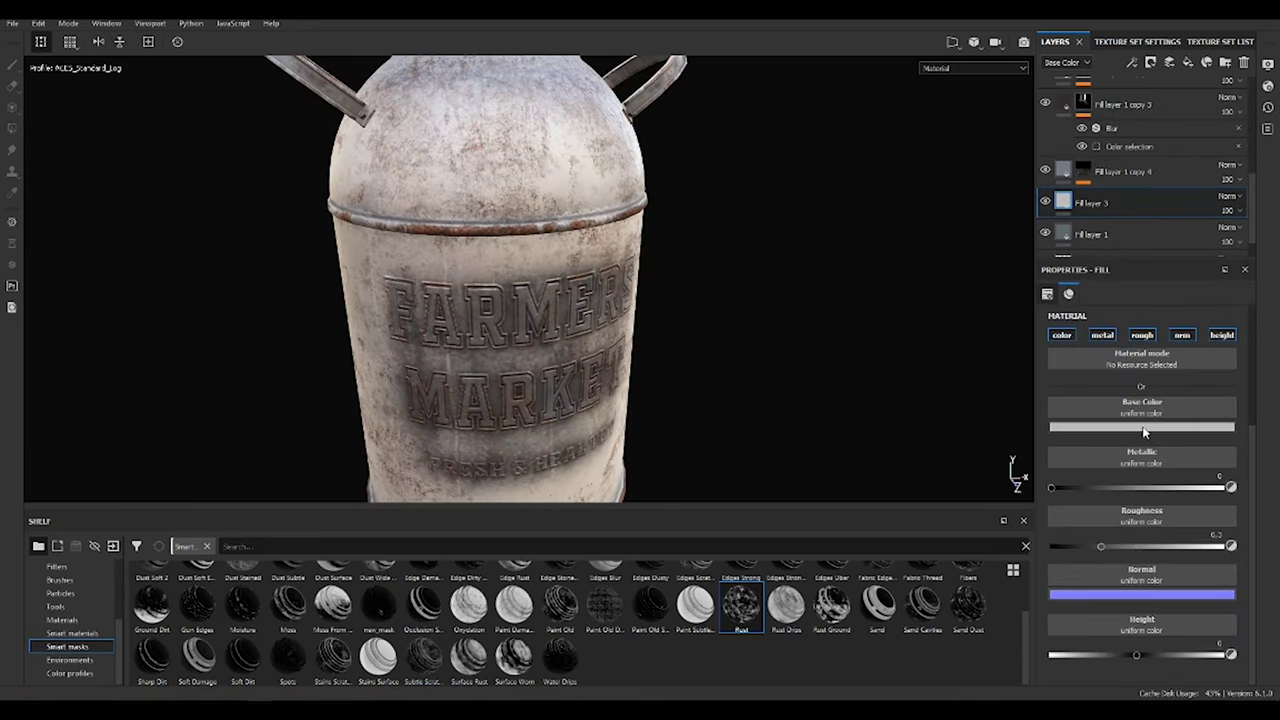
Make Fill layer 3 red with a black mask filled by Directional Noise 4.
left_click(1160, 428)
left_click_drag(1163, 453, 1194, 455)
left_click(1168, 92)
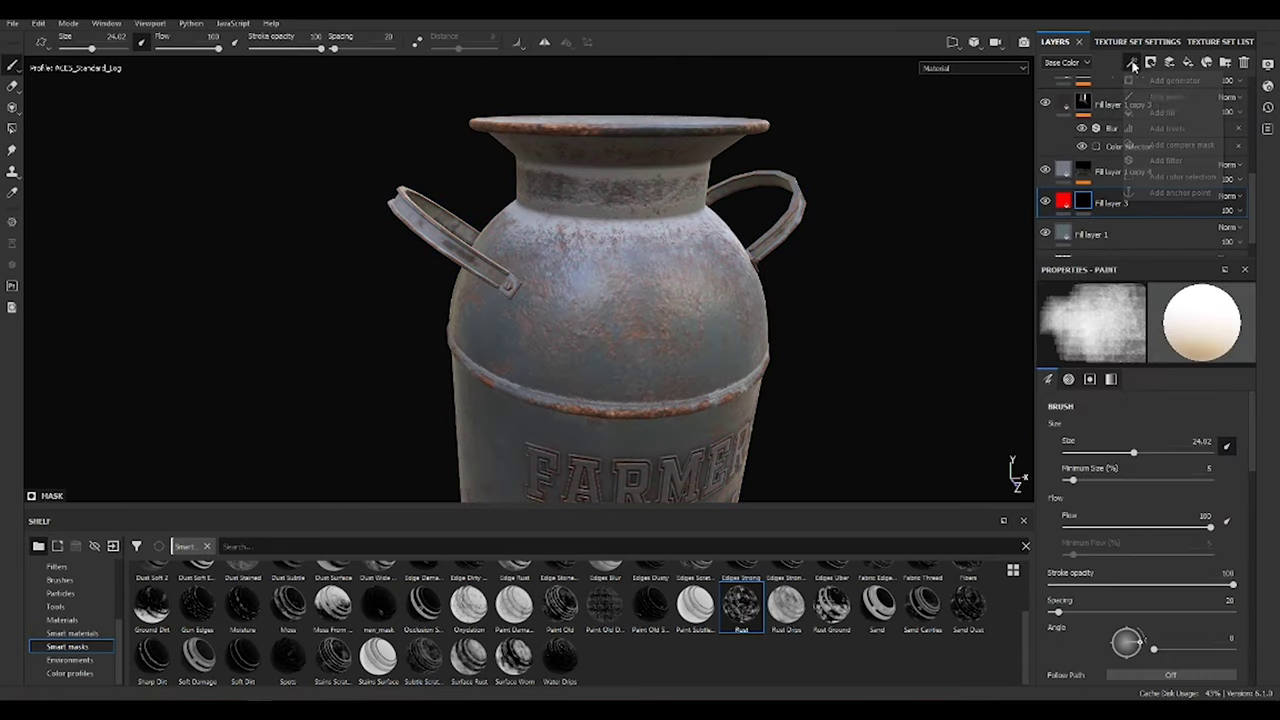
left_click(1169, 62)
left_click(1190, 100)
left_click(1142, 338)
type("dirt")
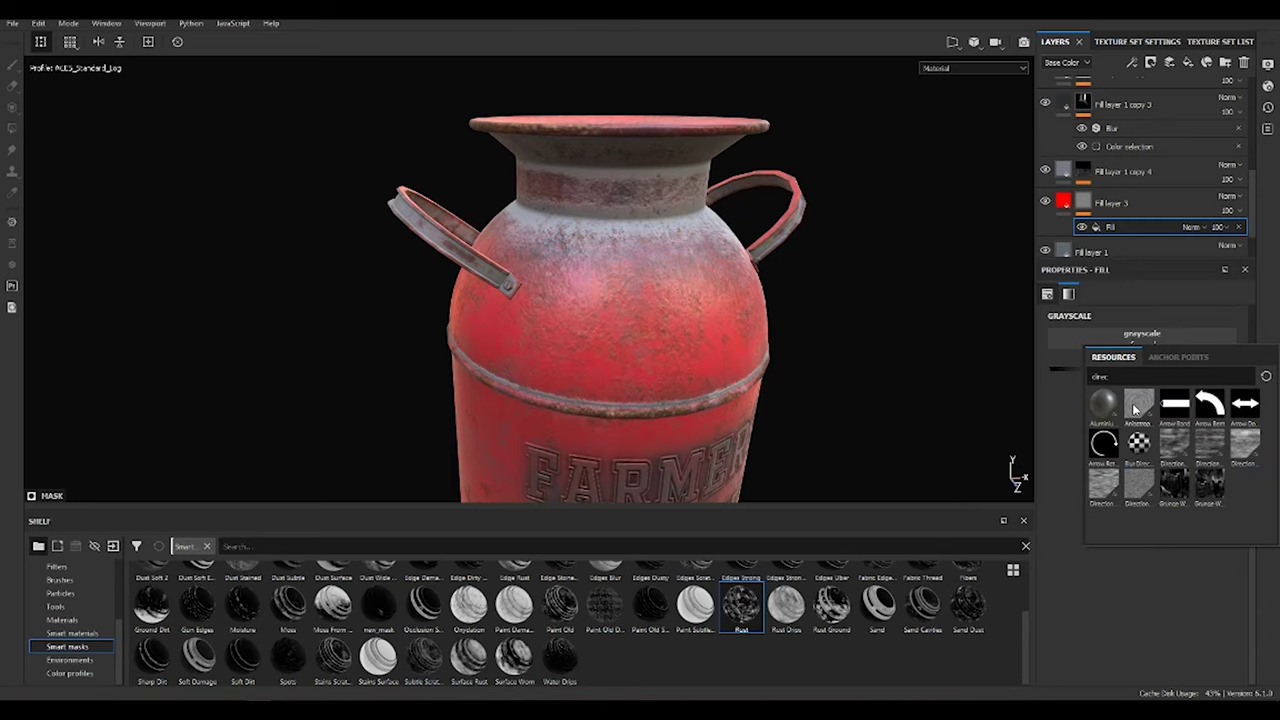
left_click(1103, 483)
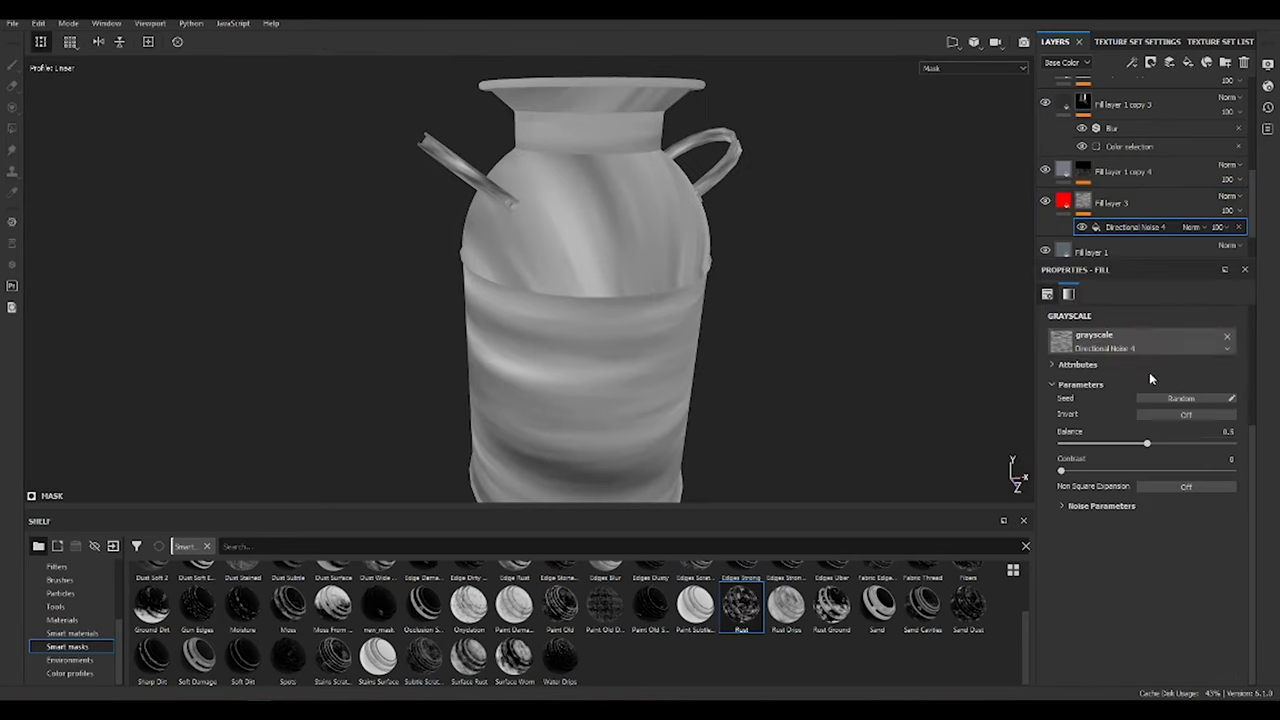
Scale the noise to 3 and add Levels with a raised black point for thin streaks.
left_click_drag(1124, 437, 1127, 437)
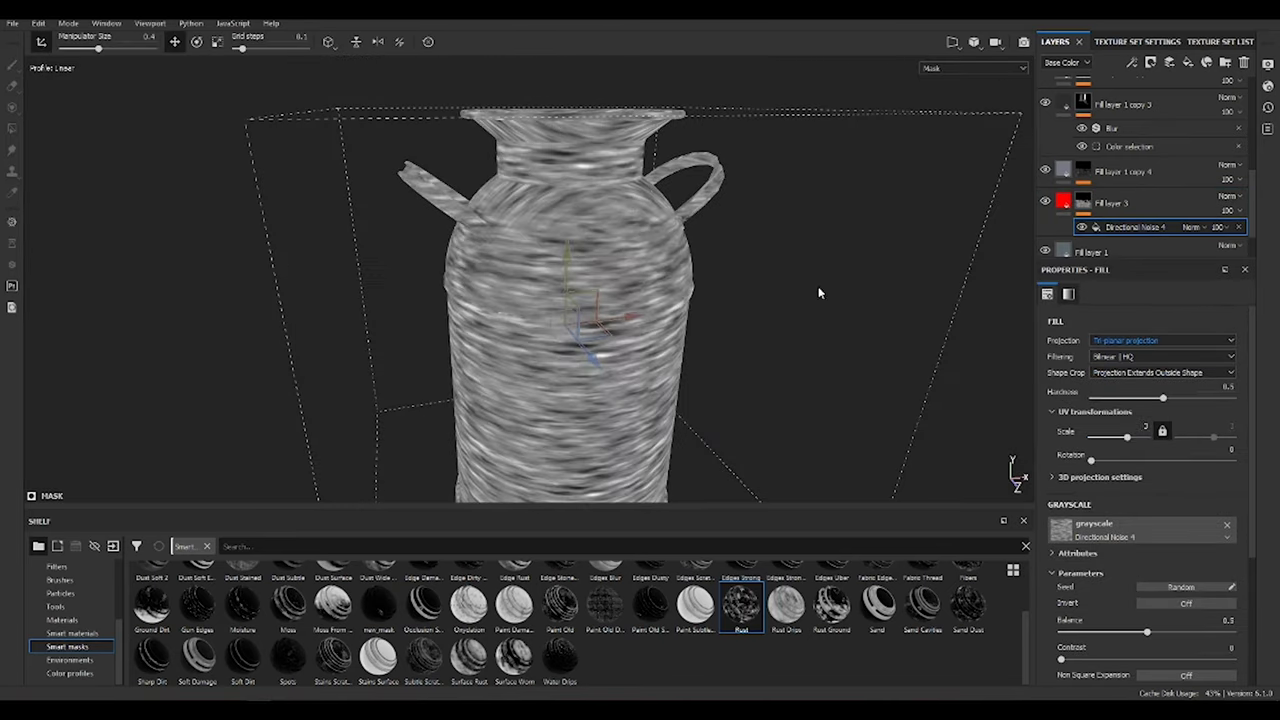
left_click(1167, 128)
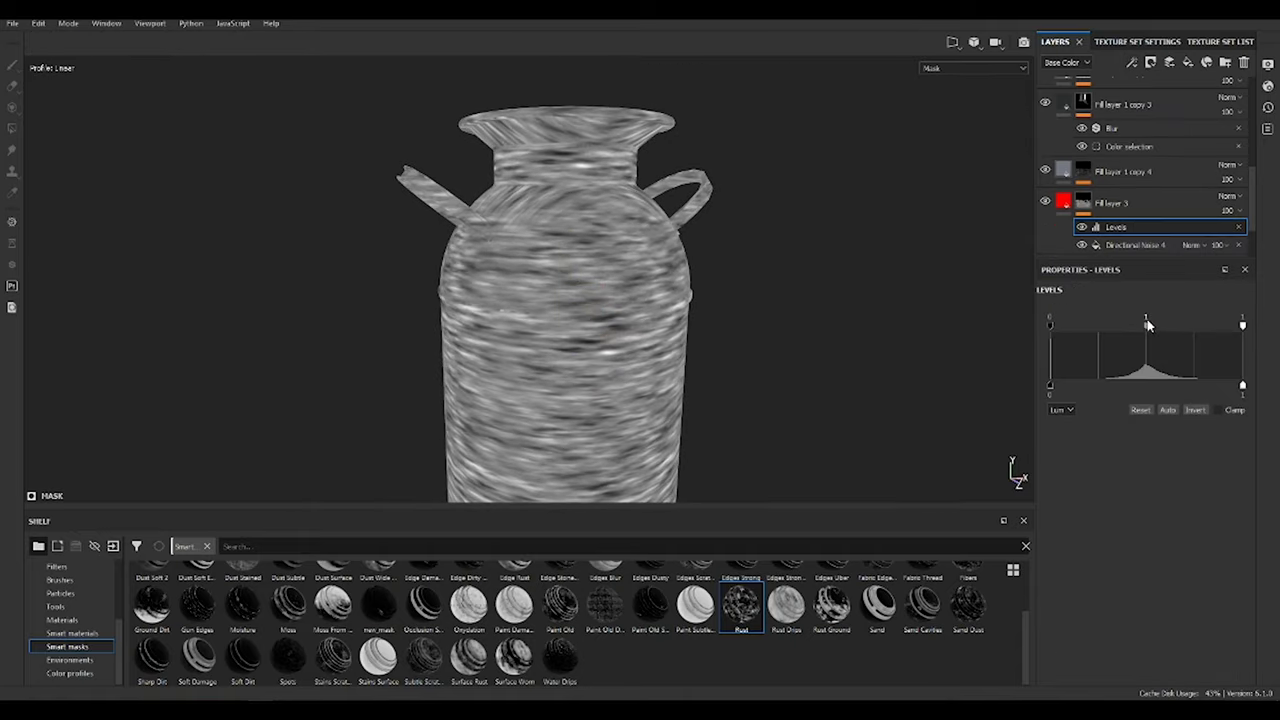
left_click_drag(1048, 324, 1114, 324)
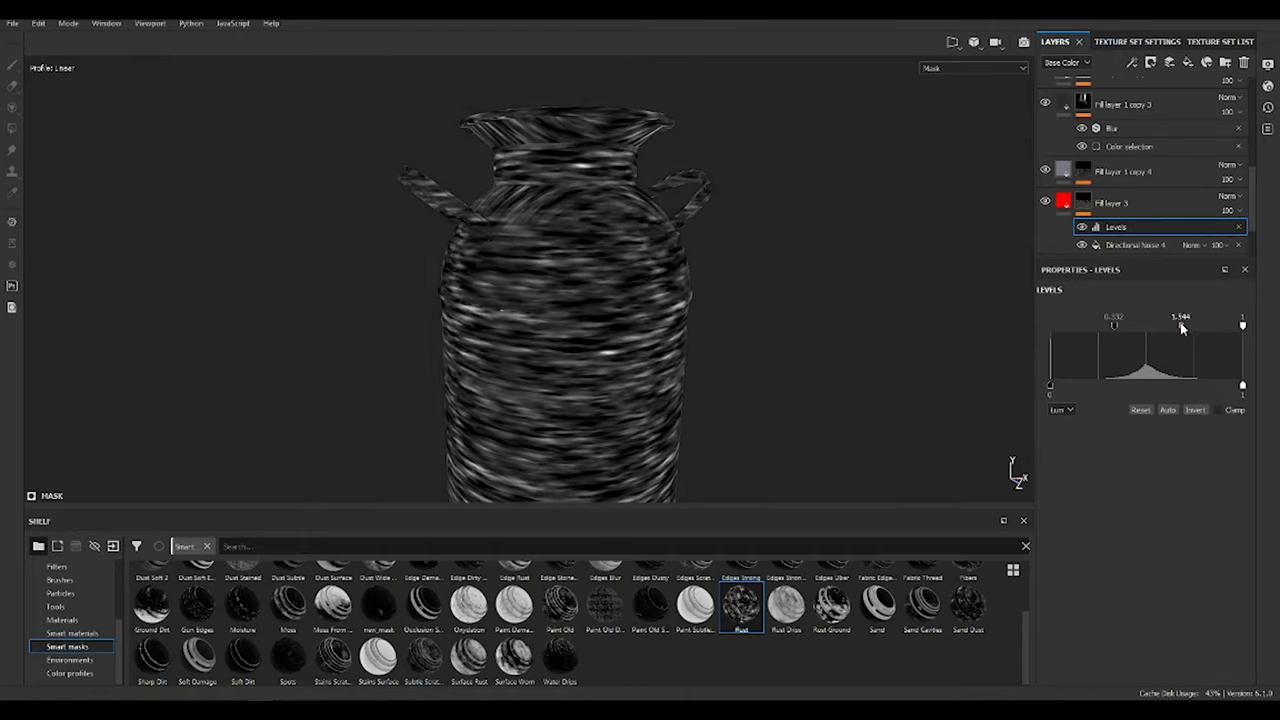
key("m")
left_click_drag(694, 297, 694, 314, "alt")
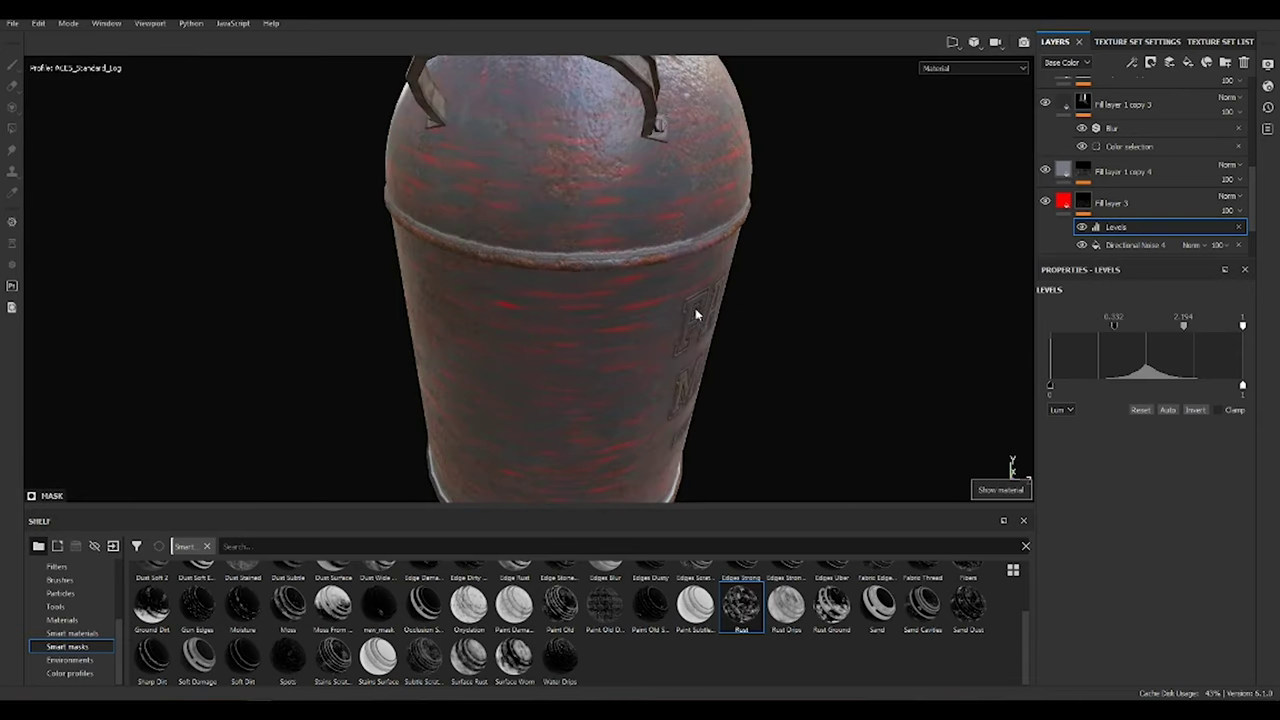
left_click(1071, 200)
left_click(1064, 200)
Disable an unused channel and raise Fill layer 3's roughness to about 0.42.
left_click(1061, 507)
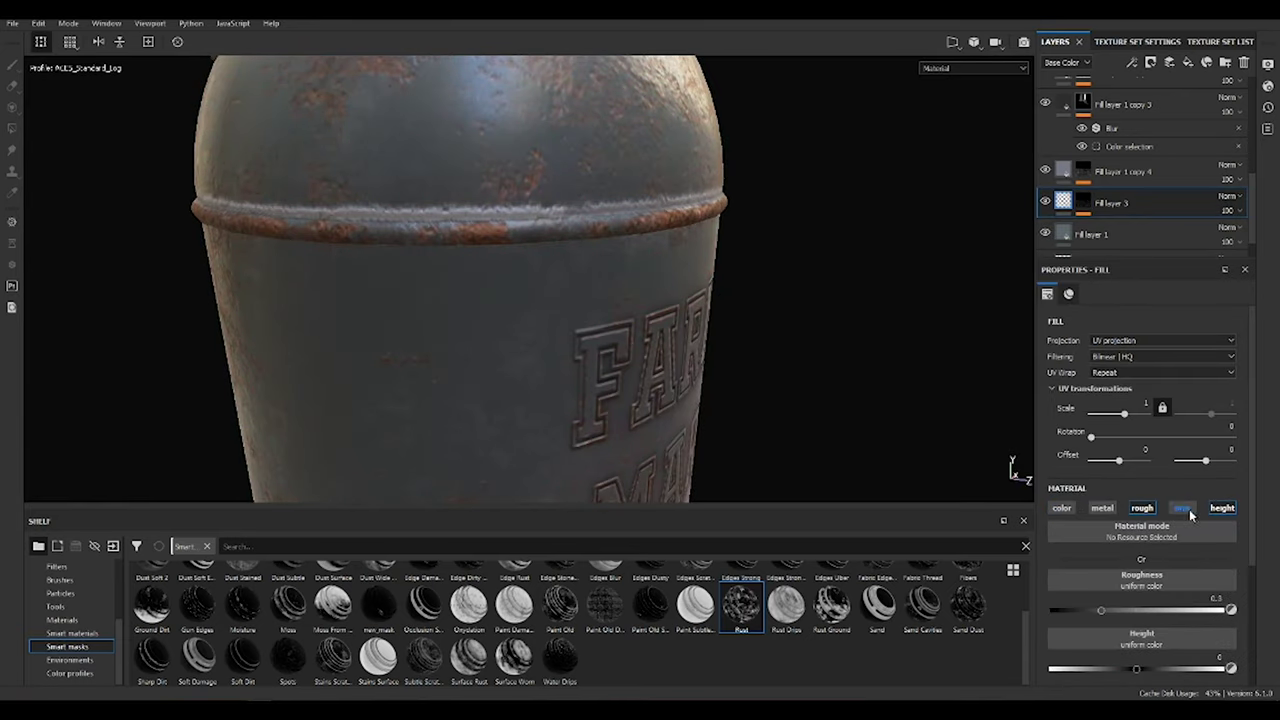
key("c")
key("c")
key("c")
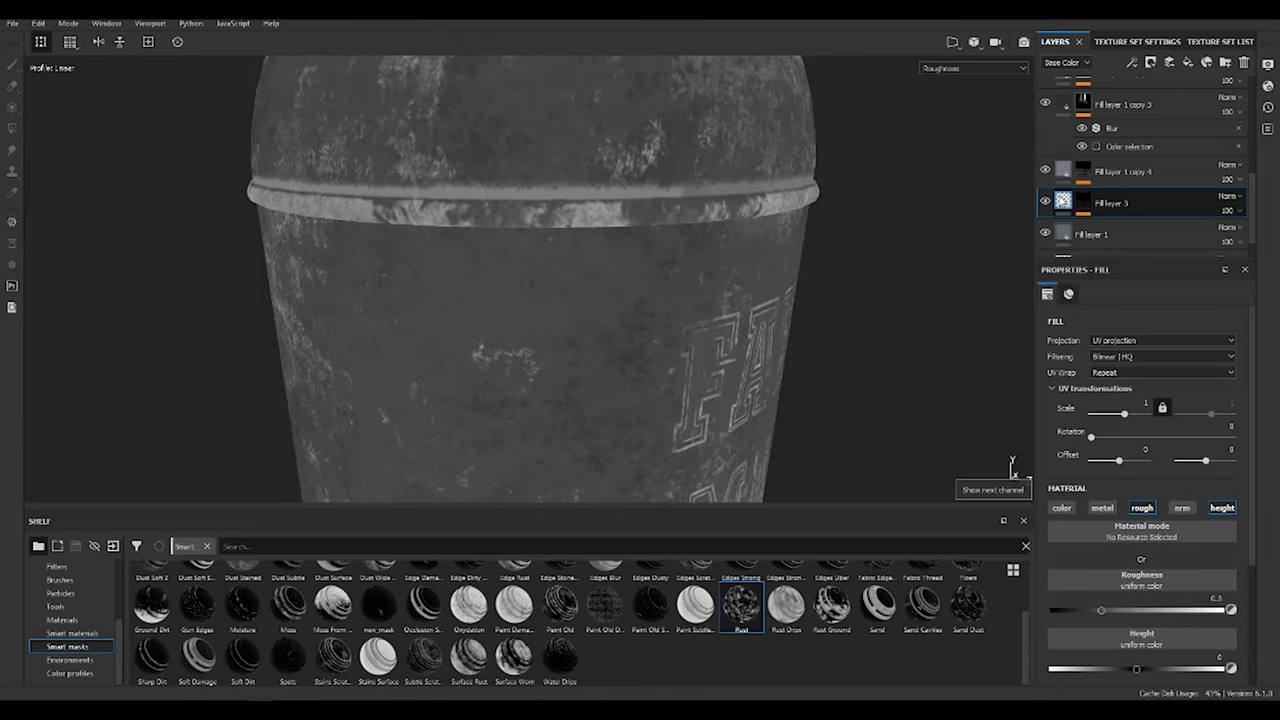
left_click_drag(1117, 609, 1122, 609)
left_click_drag(889, 408, 950, 360, "alt")
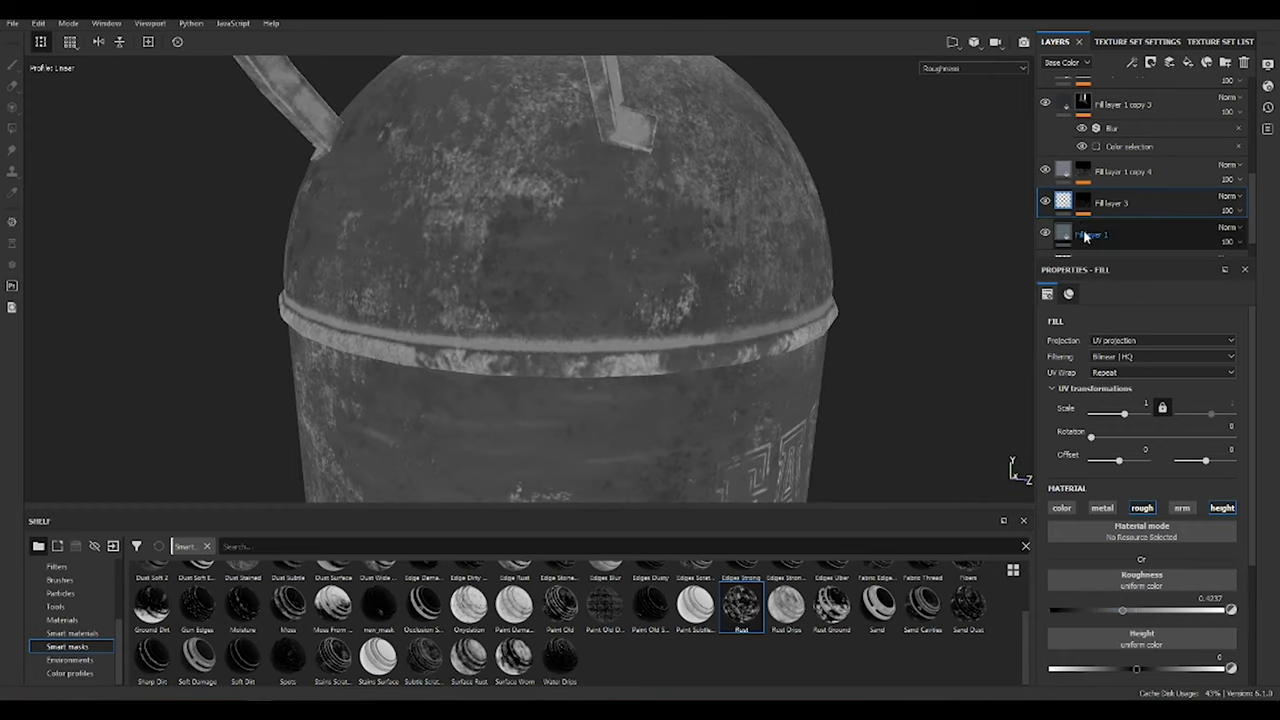
left_click(1047, 172)
left_click(1047, 172)
scroll(1045, 150, "up", 1)
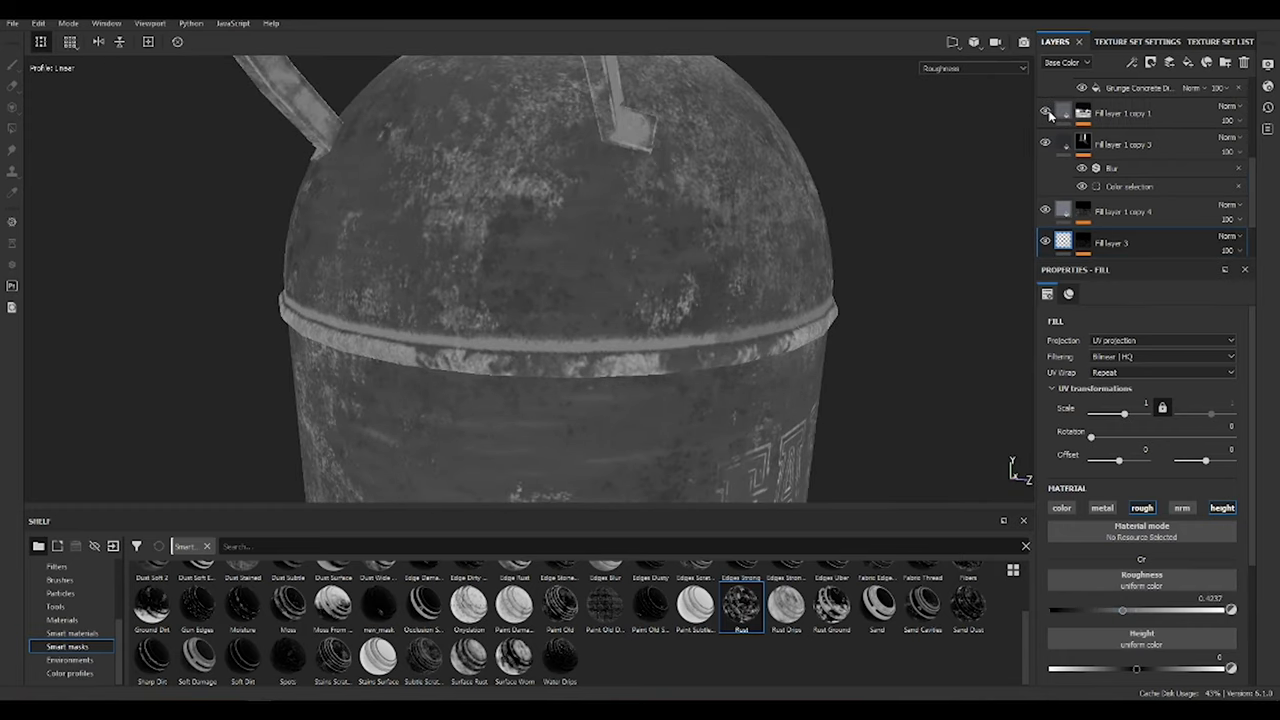
Re-enable Fill layer 1 copy 1 and push Fill layer 3's roughness to 0.72.
left_click(1047, 114)
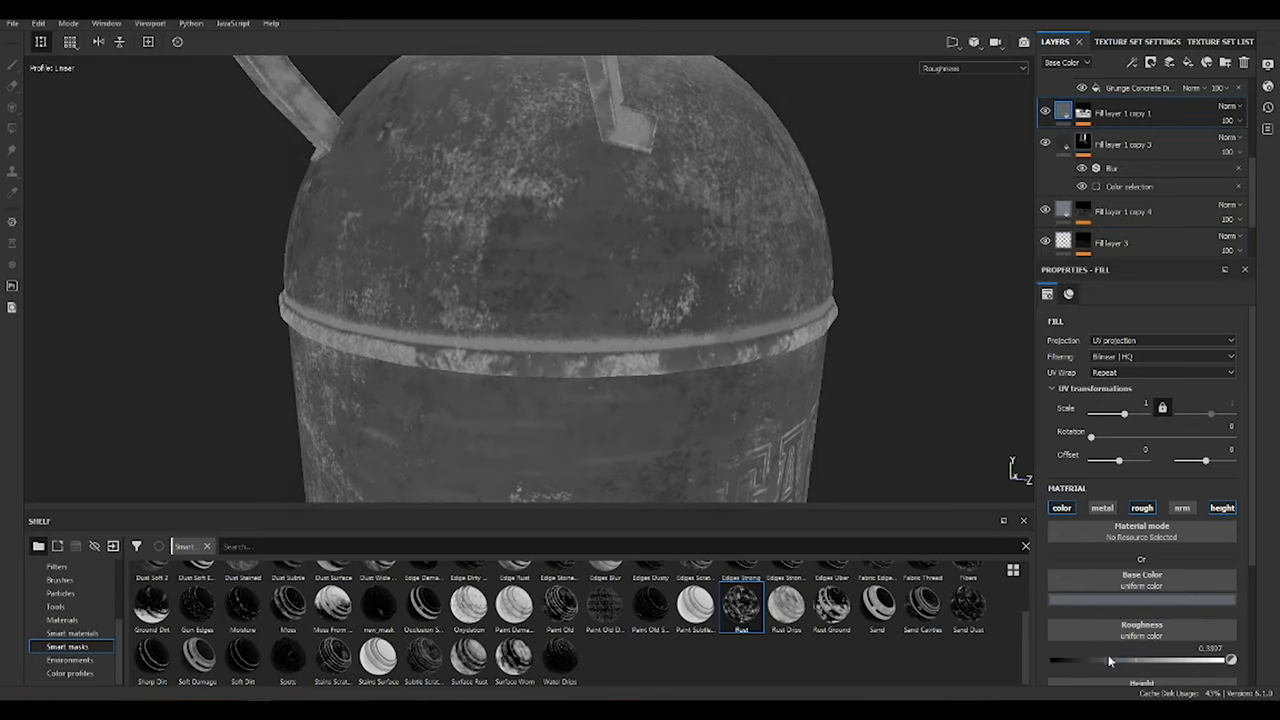
left_click_drag(726, 303, 650, 260, "alt")
scroll(1150, 180, "down", 1)
left_click(1120, 170)
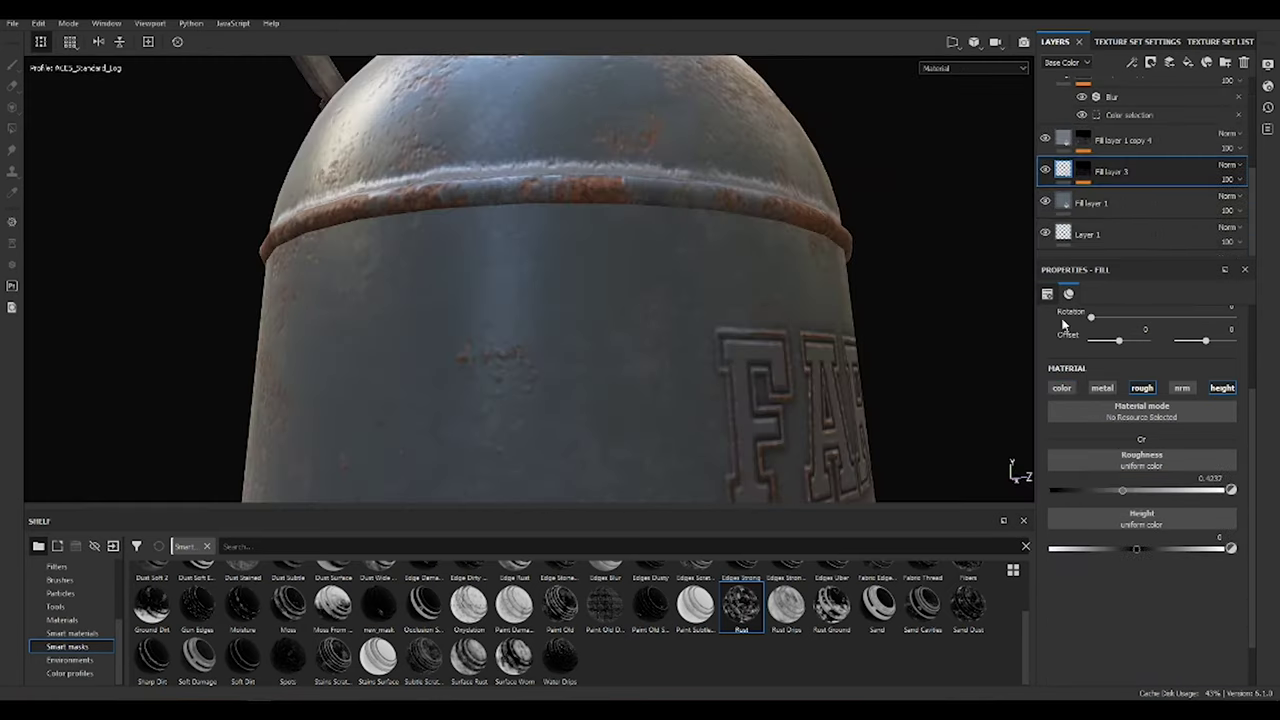
mouse_move(963, 462)
left_mouse_down("alt")
mouse_move(496, 173)
mouse_move(1061, 495)
left_mouse_up("alt")
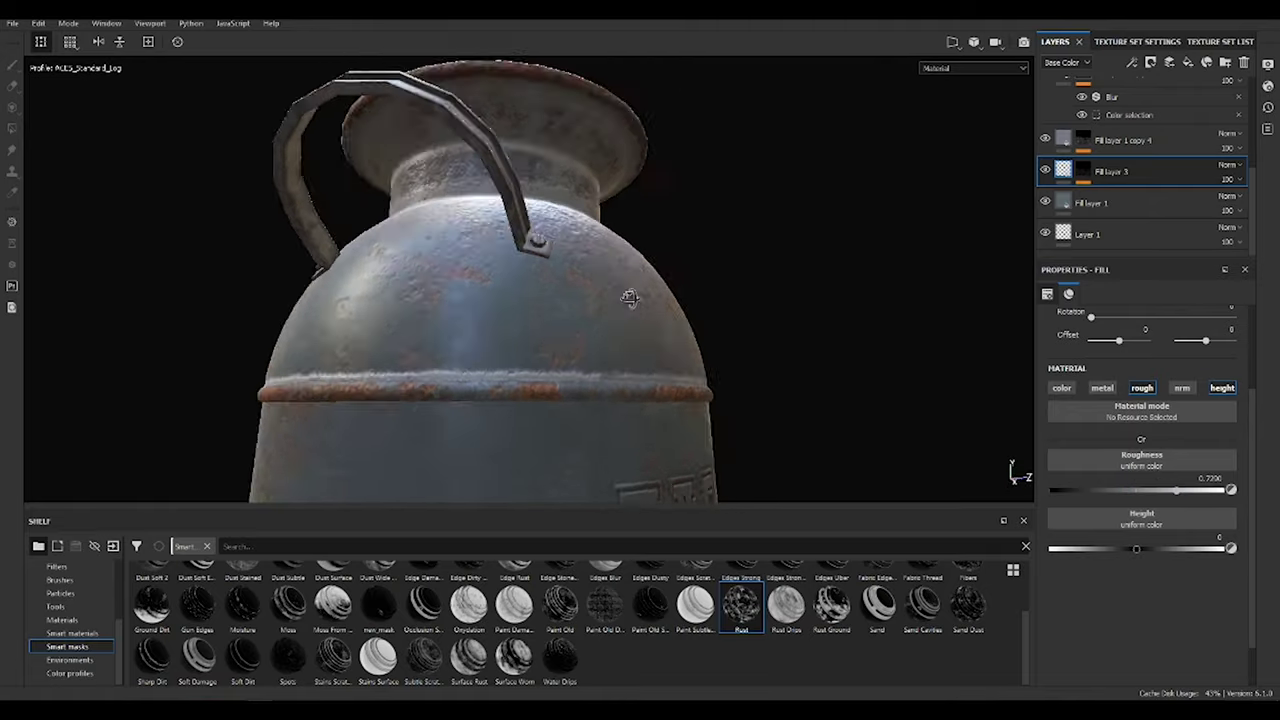
left_click_drag(497, 314, 236, 206, "alt")
left_click_drag(370, 338, 509, 300, "alt")
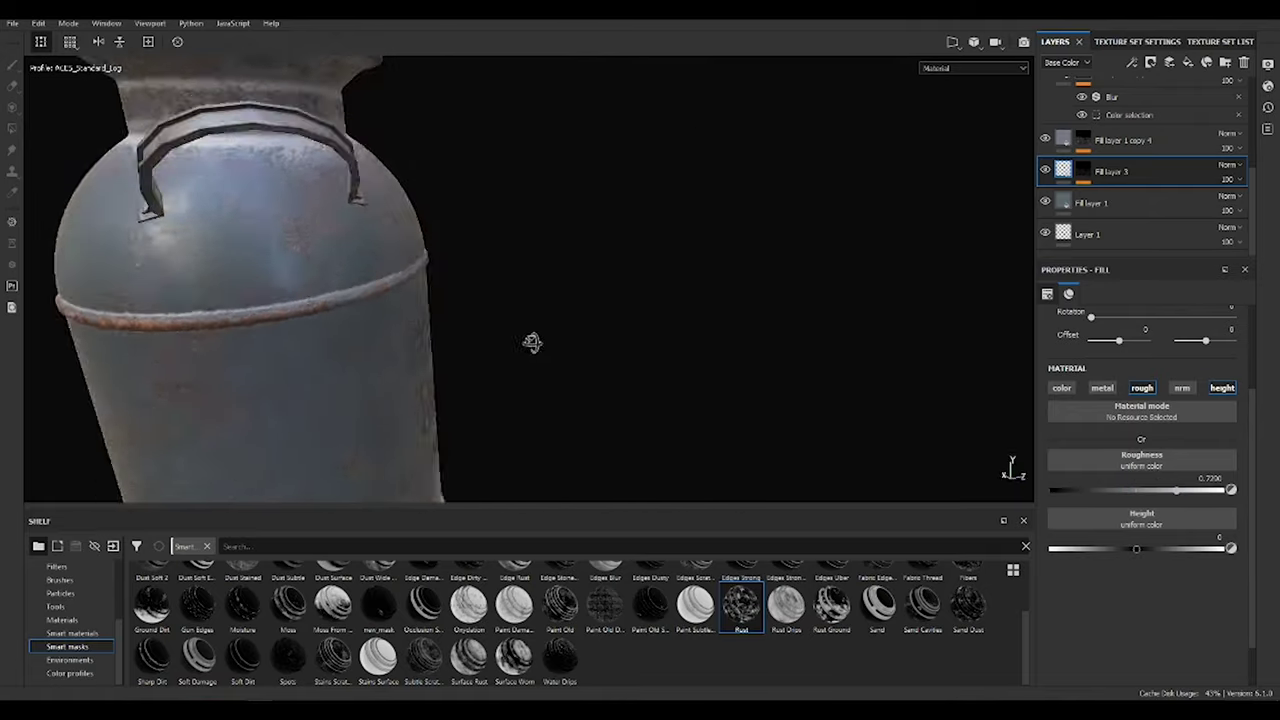
Add Fill layer 4 with a pale grey base colour.
left_click(1207, 63)
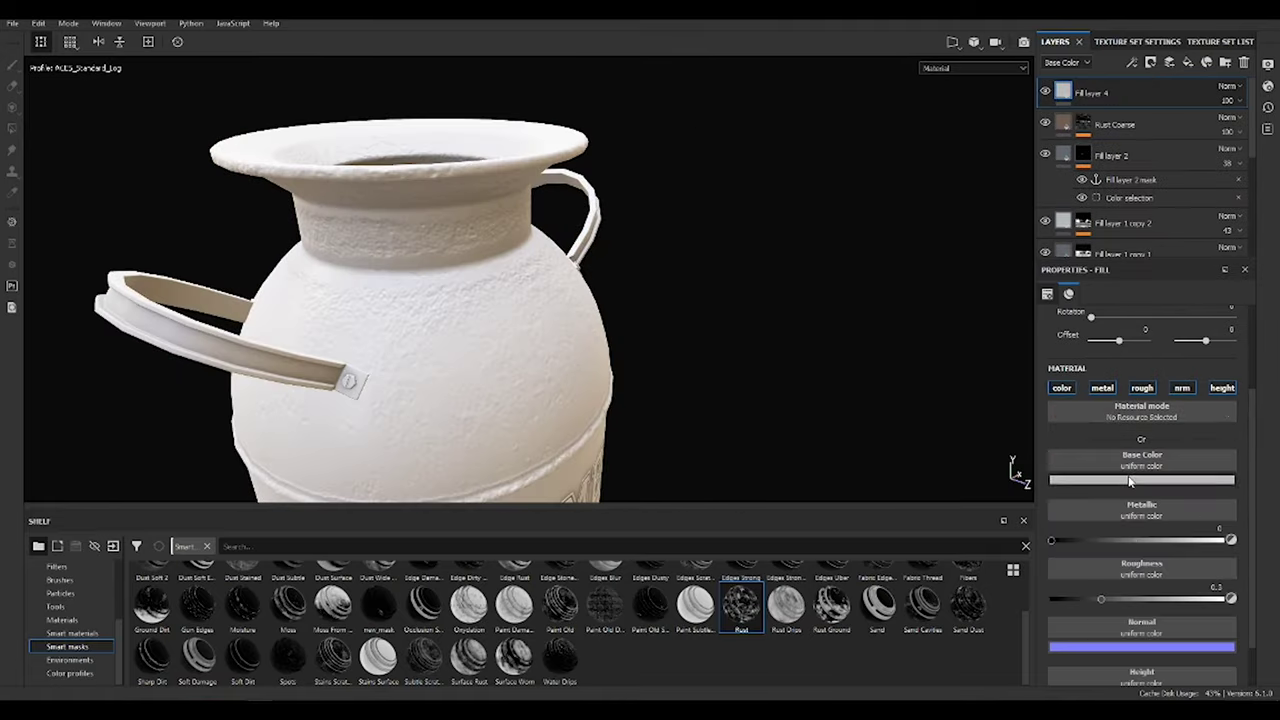
left_click(1141, 480)
left_click(1109, 535)
left_click_drag(1109, 535, 1105, 554)
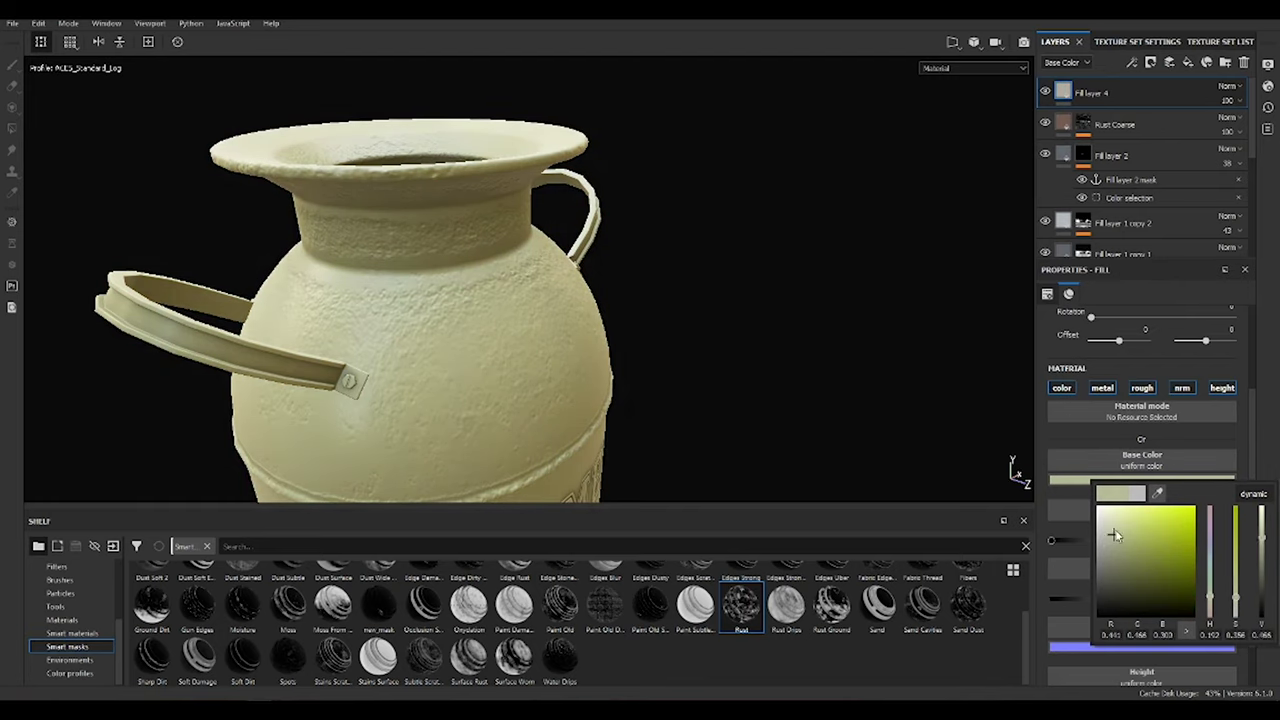
left_click(900, 330)
Give Fill layer 4 a black mask filled with the Clouds 2 texture.
left_click(1150, 62)
left_click(1178, 93)
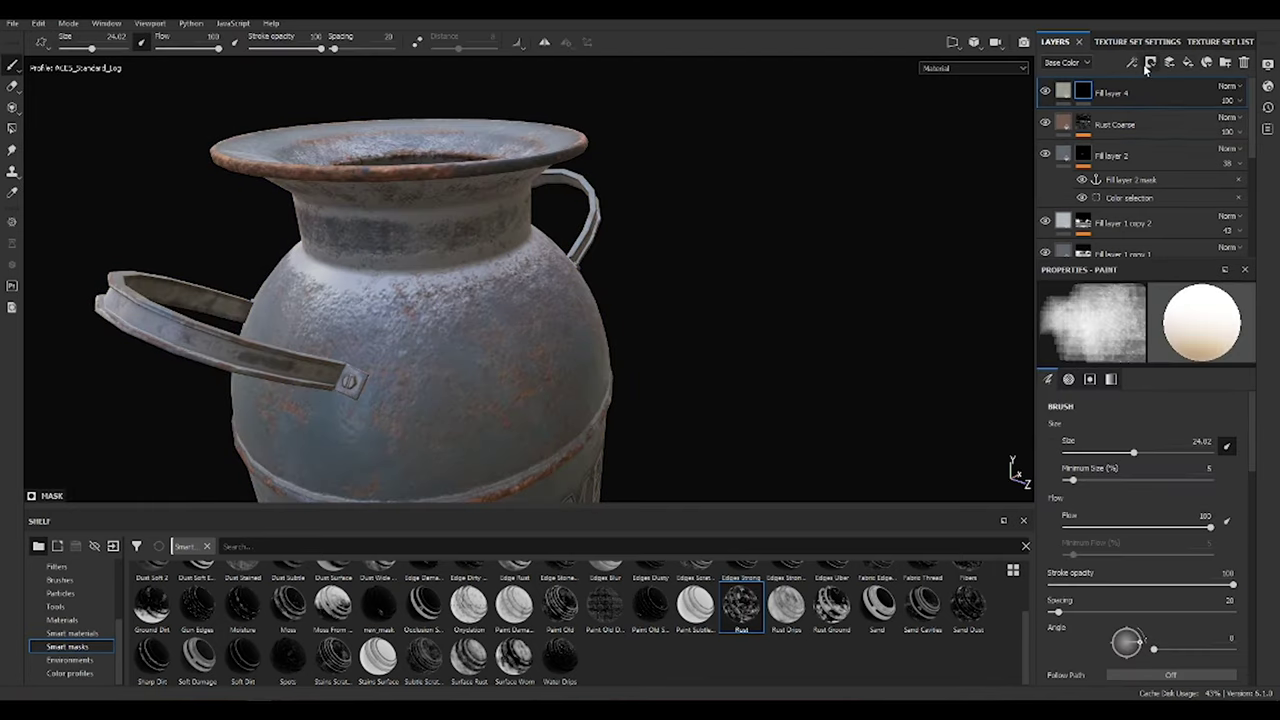
left_click(1131, 62)
left_click(1160, 110)
left_click(1142, 388)
type("cloud")
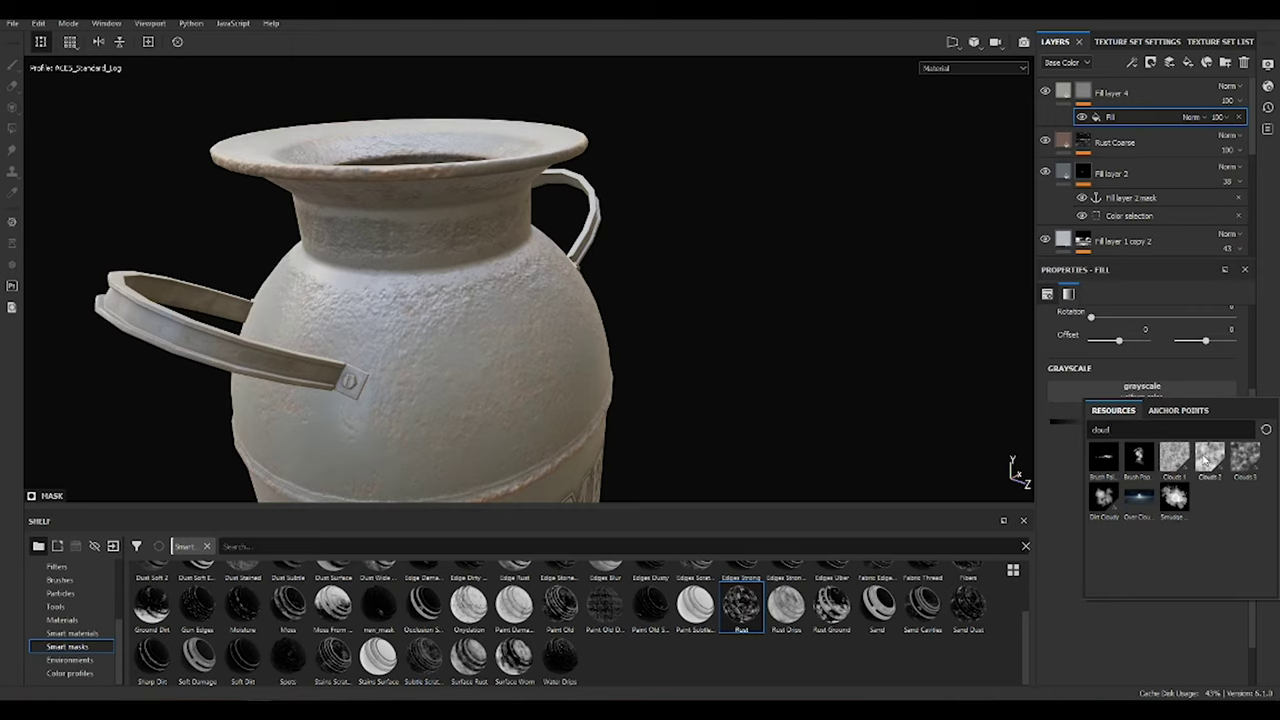
left_click(1208, 458)
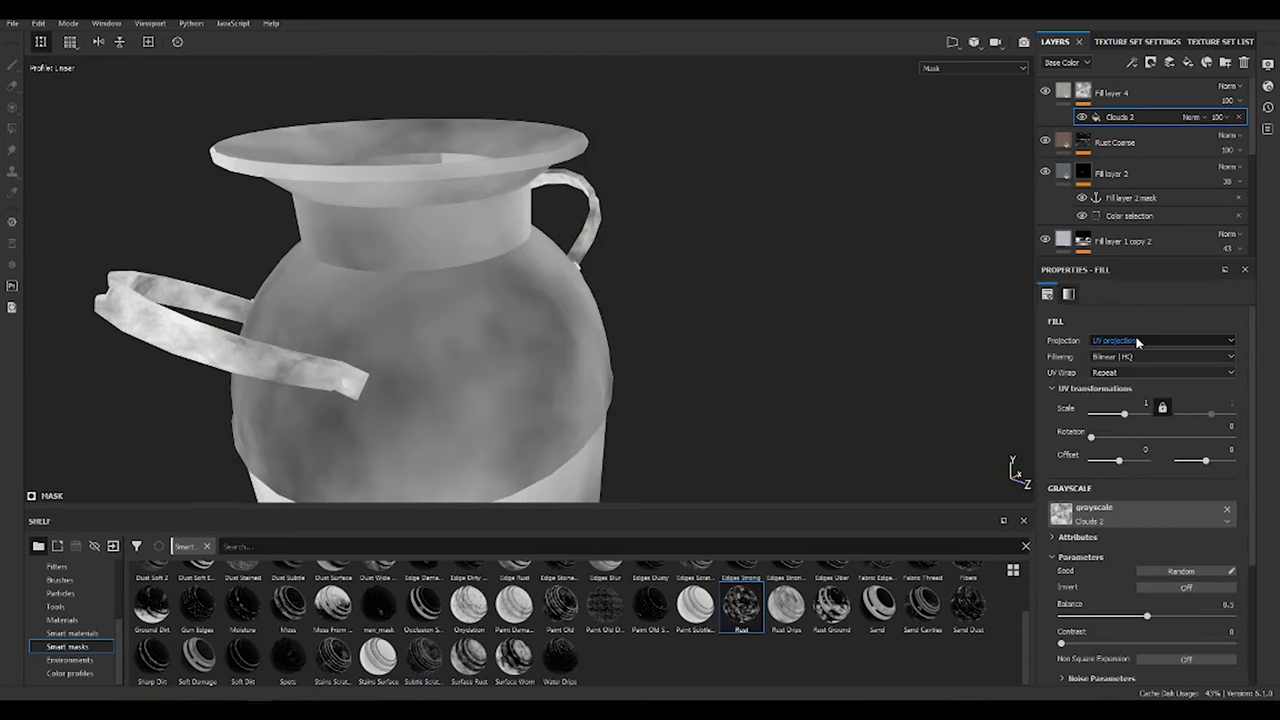
Switch the Clouds 2 mask fill to tri-planar projection at scale 10.
left_click(1137, 341)
left_click(1158, 370)
left_click_drag(1146, 425, 1131, 437)
left_click_drag(600, 300, 700, 340, "alt")
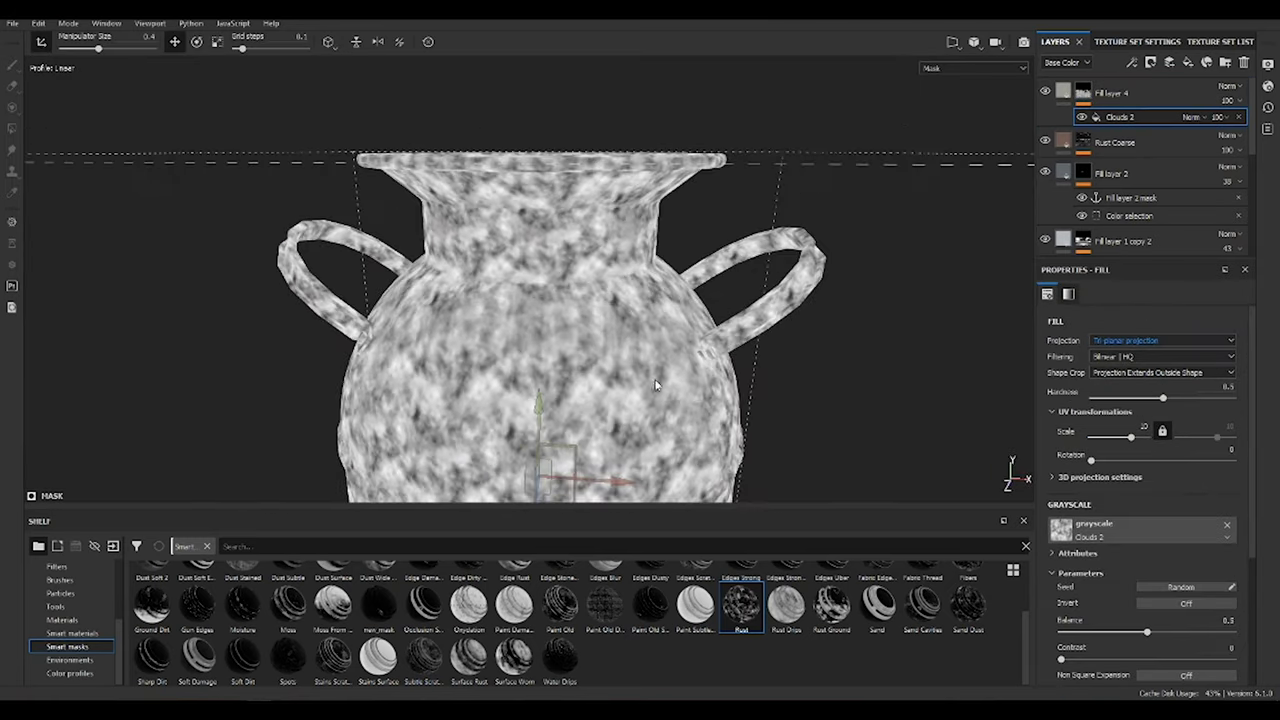
scroll(702, 342, "up", 3)
key("m")
Apply the Dust Subtle smart mask from the shelf to Fill layer 4.
left_click(230, 546)
type("dust")
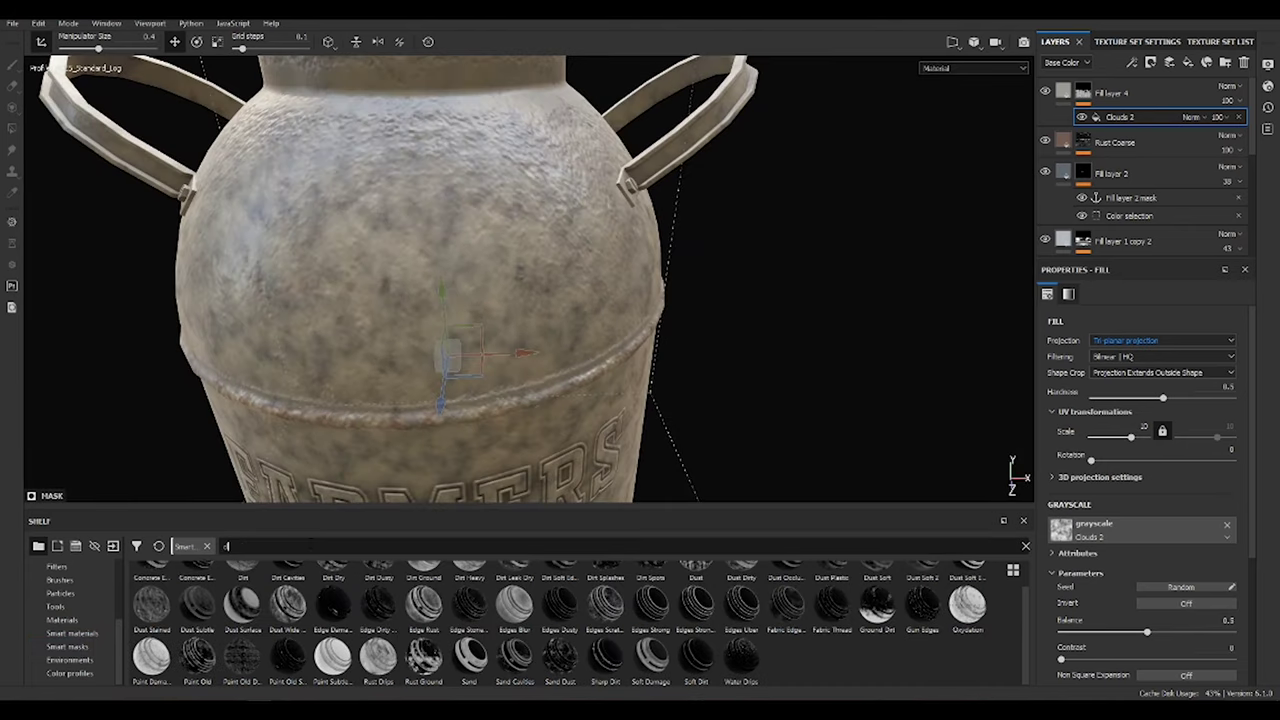
left_click_drag(560, 583, 1057, 170)
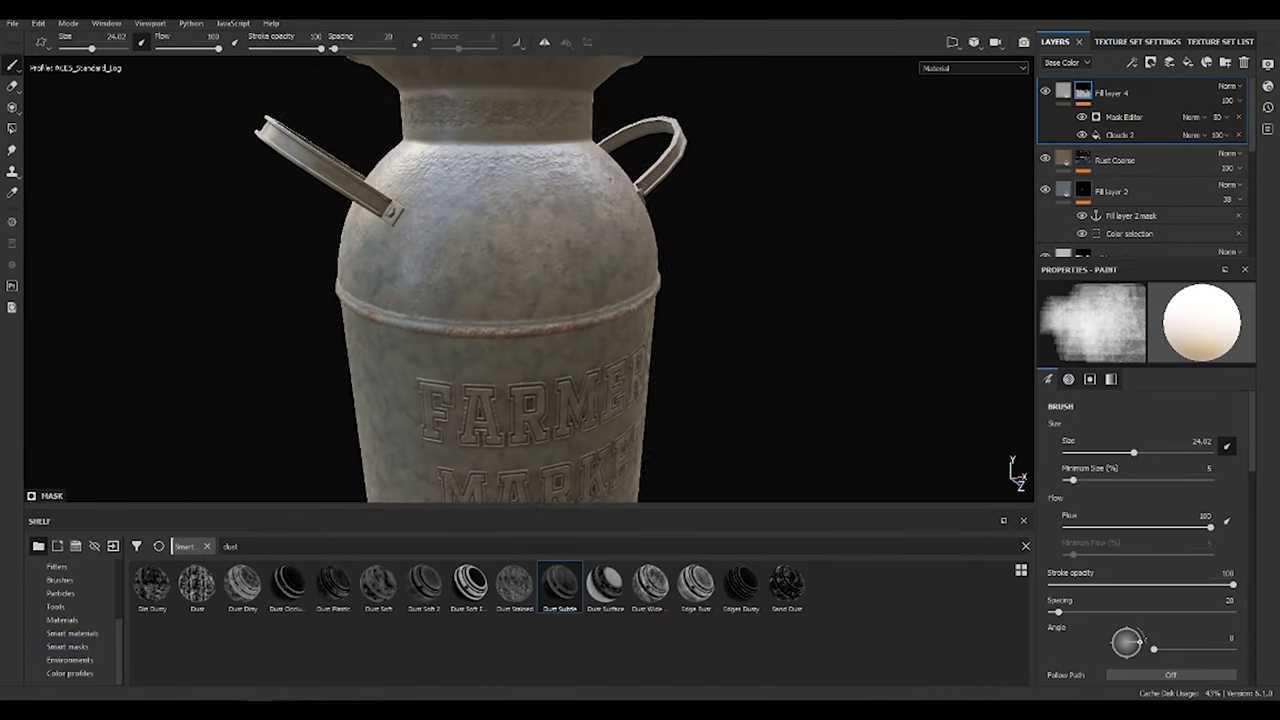
Add Dirt to Fill layer 4's mask and lower the dust layer's opacity to 80.
left_click_drag(1065, 133, 1070, 115)
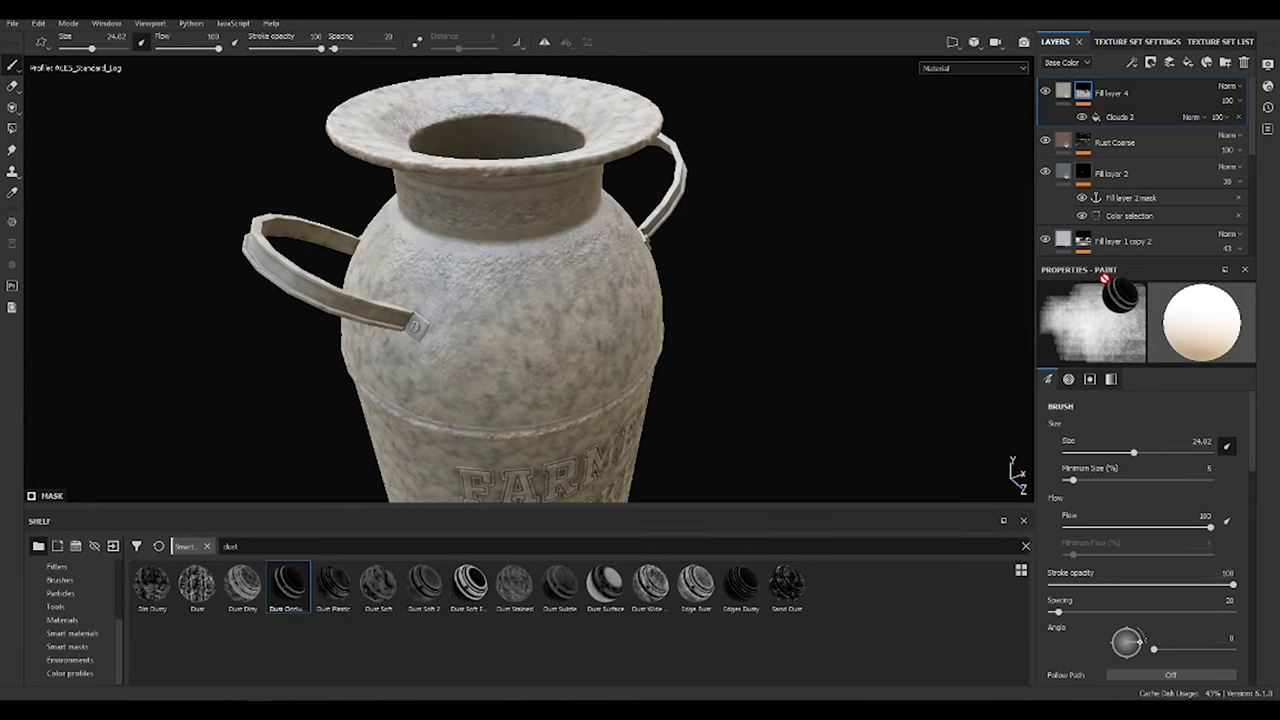
left_click(1045, 92)
scroll(908, 408, "up", 5)
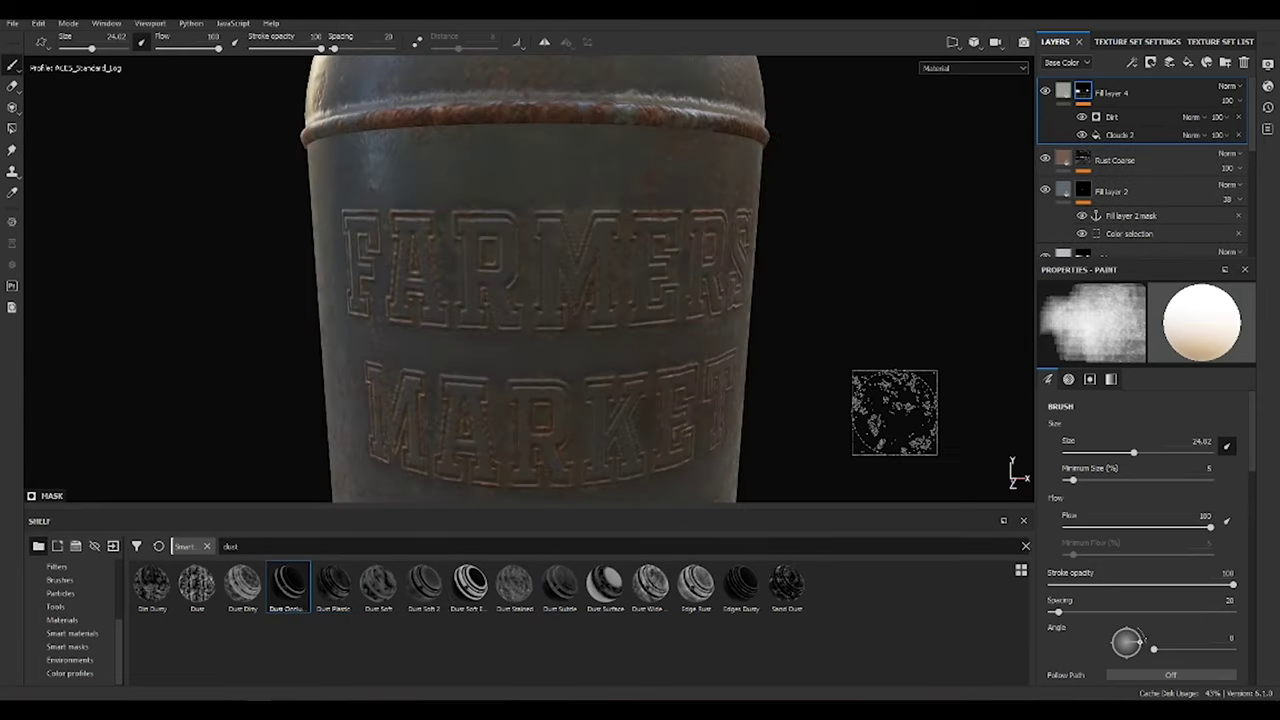
mouse_move(557, 271)
left_mouse_down("alt")
mouse_move(760, 297)
mouse_move(586, 323)
left_mouse_up("alt")
scroll(760, 297, "down", 5)
scroll(694, 200, "down", 3)
left_click_drag(694, 200, 831, 253, "alt")
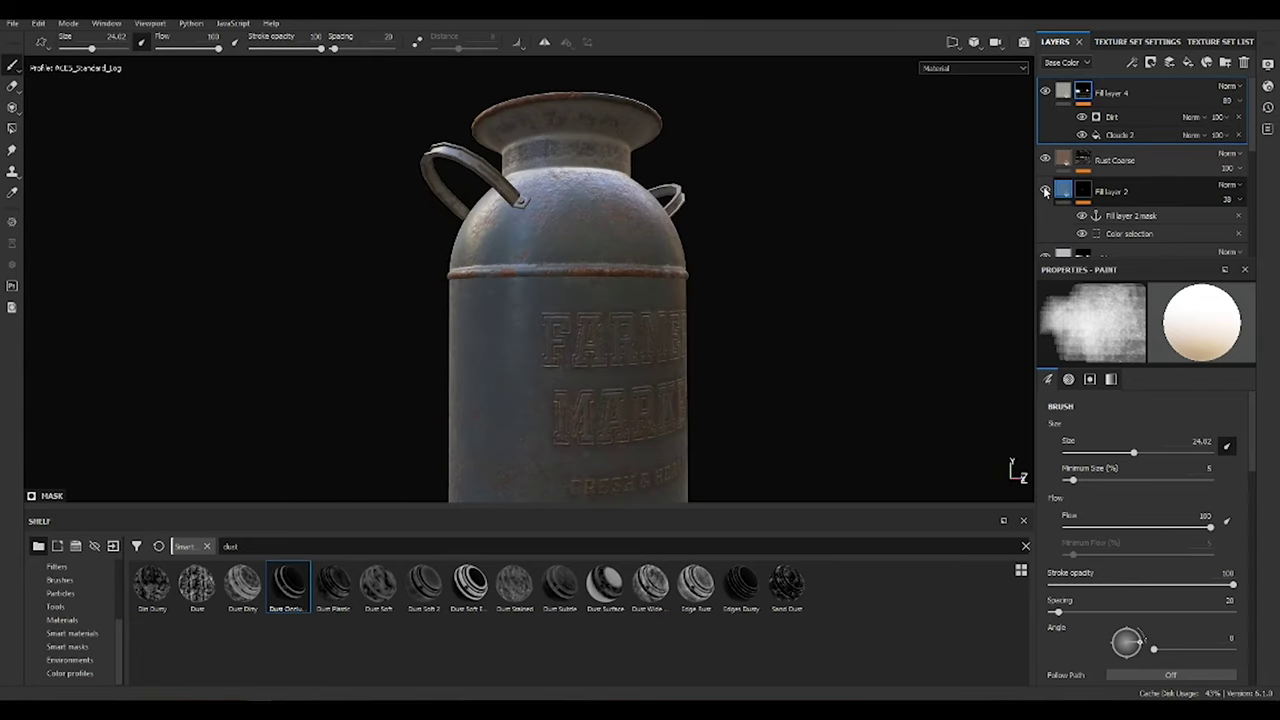
scroll(1227, 188, "down", 5)
scroll(1237, 138, "up", 2)
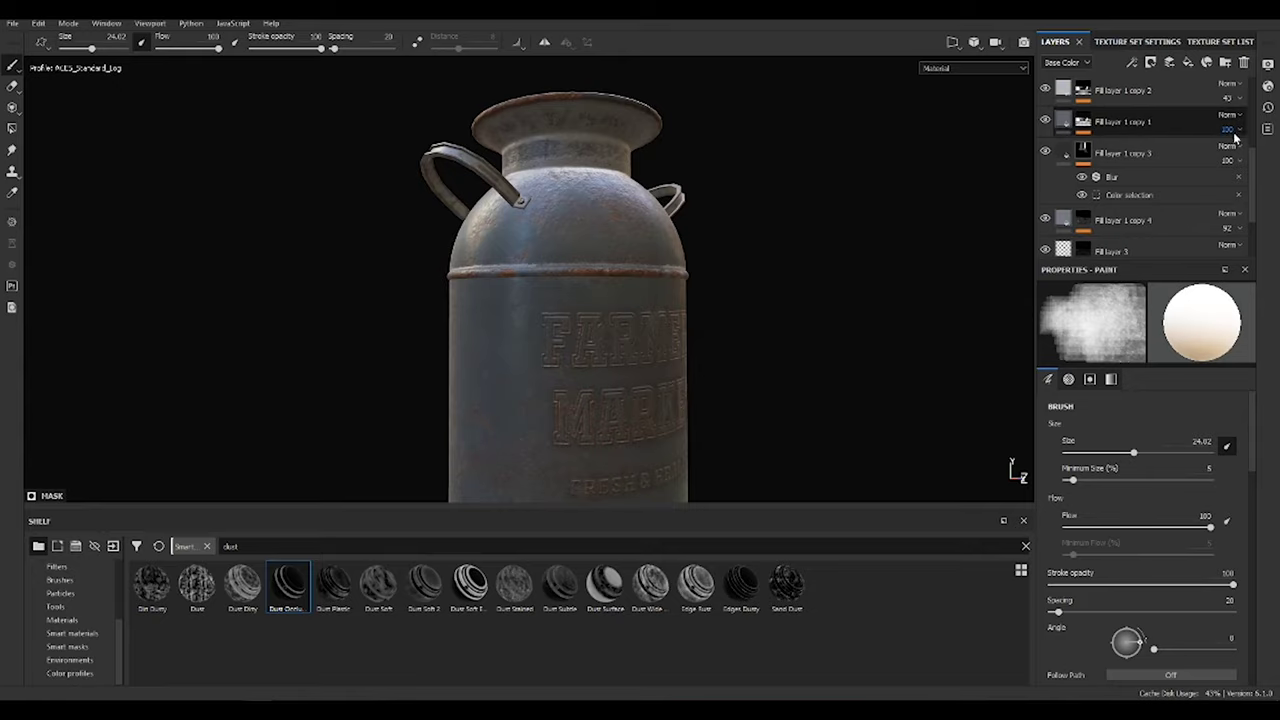
Lower Fill layer 1 copy 1's opacity to 84 and review the whole can.
mouse_move(760, 220)
left_mouse_down("alt")
mouse_move(677, 209)
mouse_move(529, 257)
left_mouse_up("alt")
right_click_drag(529, 257, 694, 309, "alt")
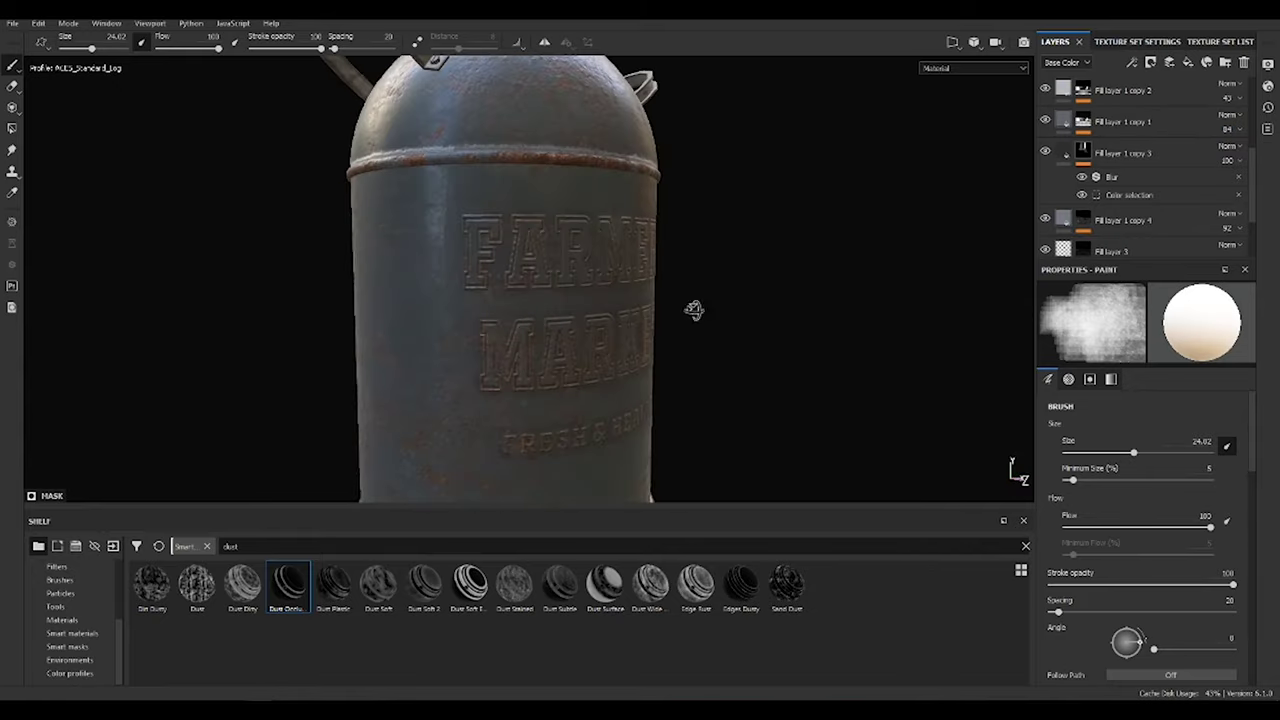
scroll(694, 309, "up", 2)
scroll(1100, 170, "up", 3)
left_click_drag(900, 250, 760, 240, "alt")
right_click_drag(760, 240, 791, 214, "alt")
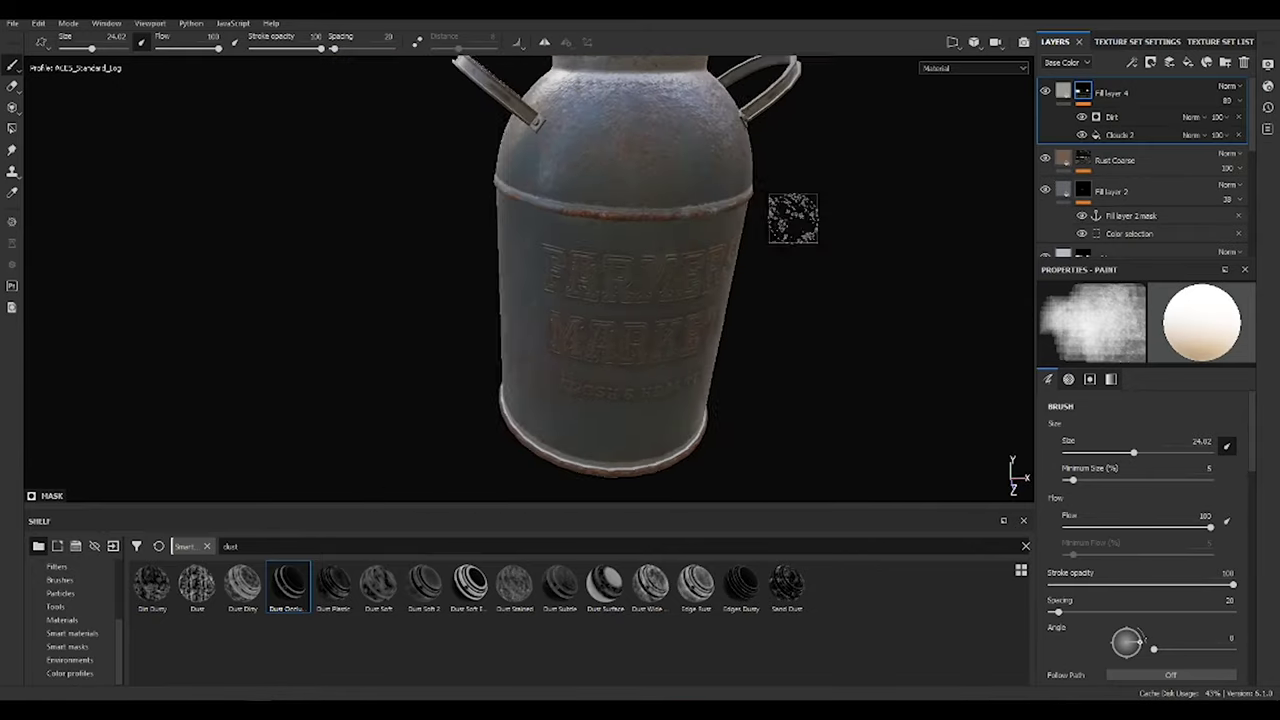
mouse_move(791, 214)
left_mouse_down("alt")
mouse_move(494, 229)
mouse_move(812, 248)
mouse_move(600, 260)
left_mouse_up("alt")
scroll(640, 280, "up", 3)
Lower the Rust Coarse mask's Global Balance and check the can from the front.
left_click(1097, 184)
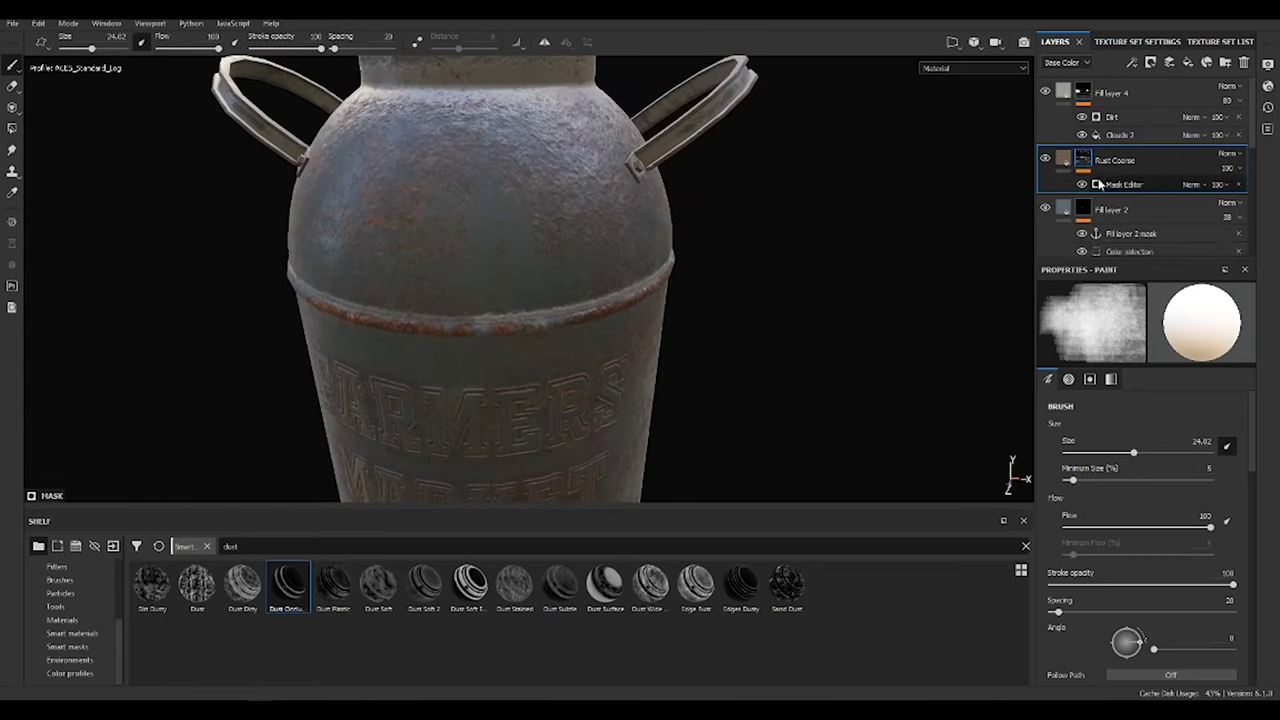
left_click(1127, 185)
scroll(1180, 380, "up", 2)
scroll(1150, 380, "up", 3)
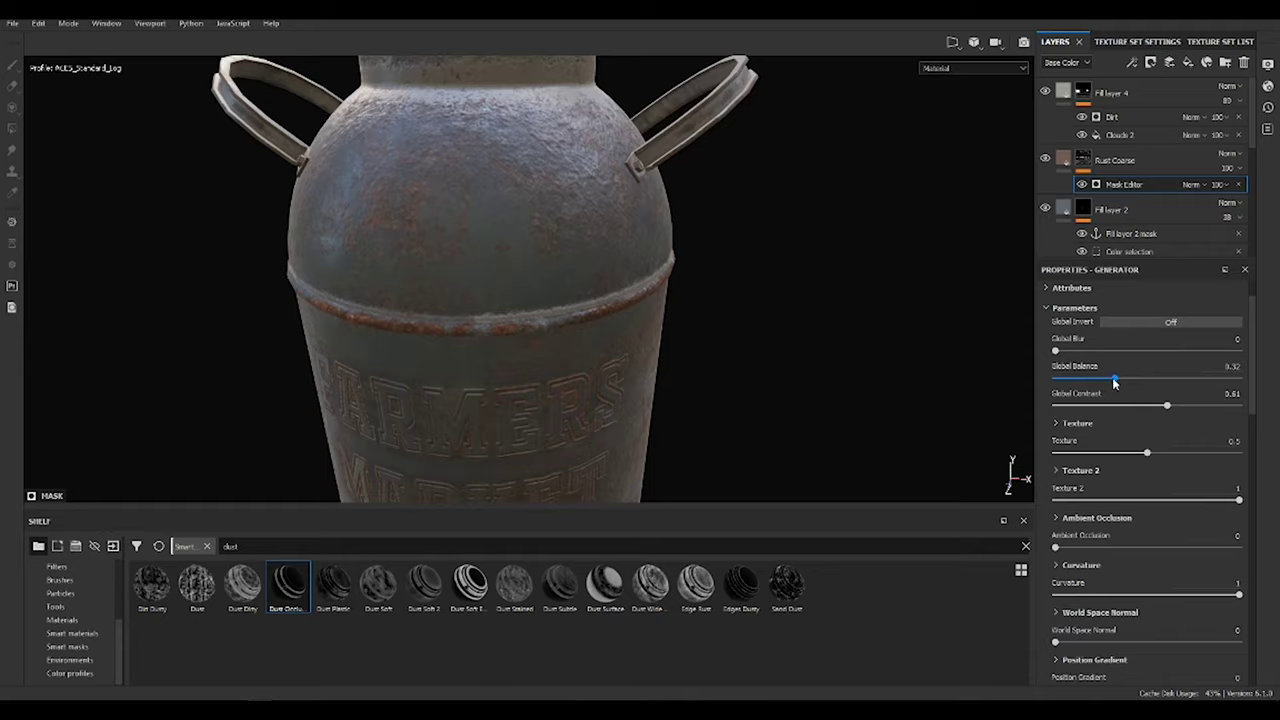
scroll(726, 191, "down", 3)
mouse_move(726, 191)
left_mouse_down("alt")
mouse_move(609, 286)
mouse_move(530, 276)
left_mouse_up("alt")
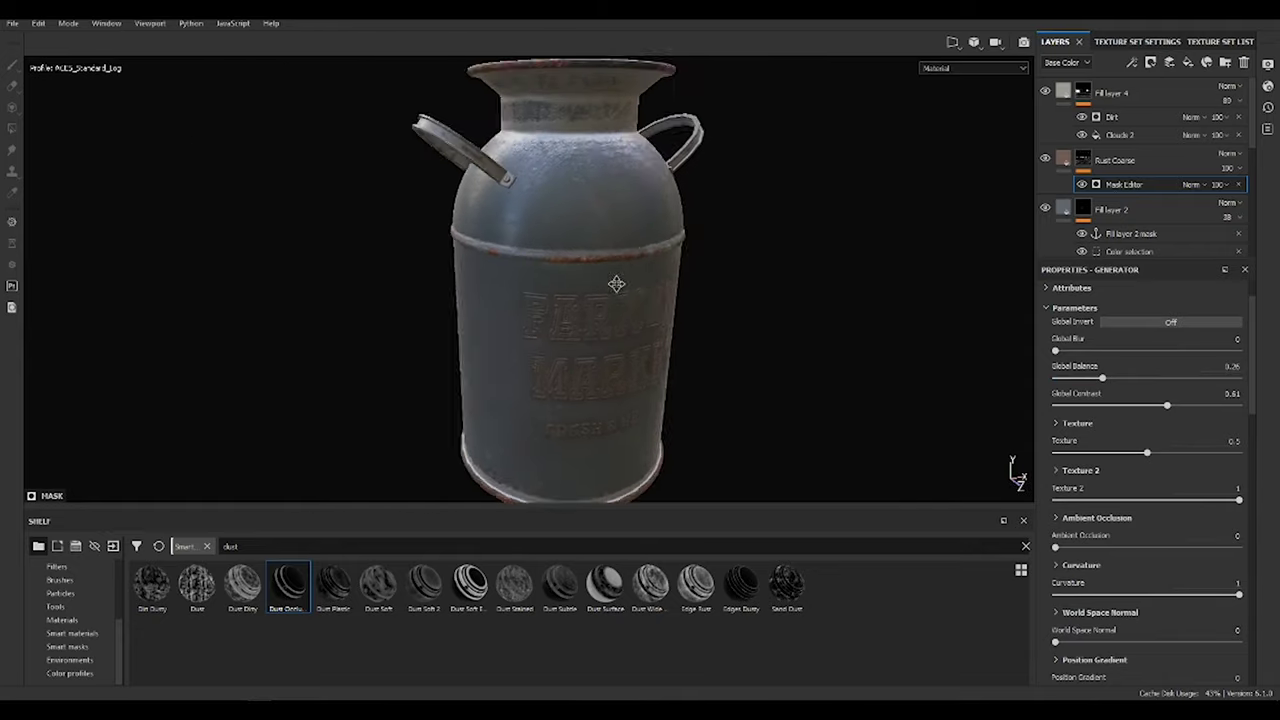
scroll(530, 276, "up", 3)
mouse_move(746, 354)
left_mouse_down("alt")
mouse_move(543, 314)
mouse_move(585, 272)
left_mouse_up("alt")
scroll(543, 314, "down", 4)
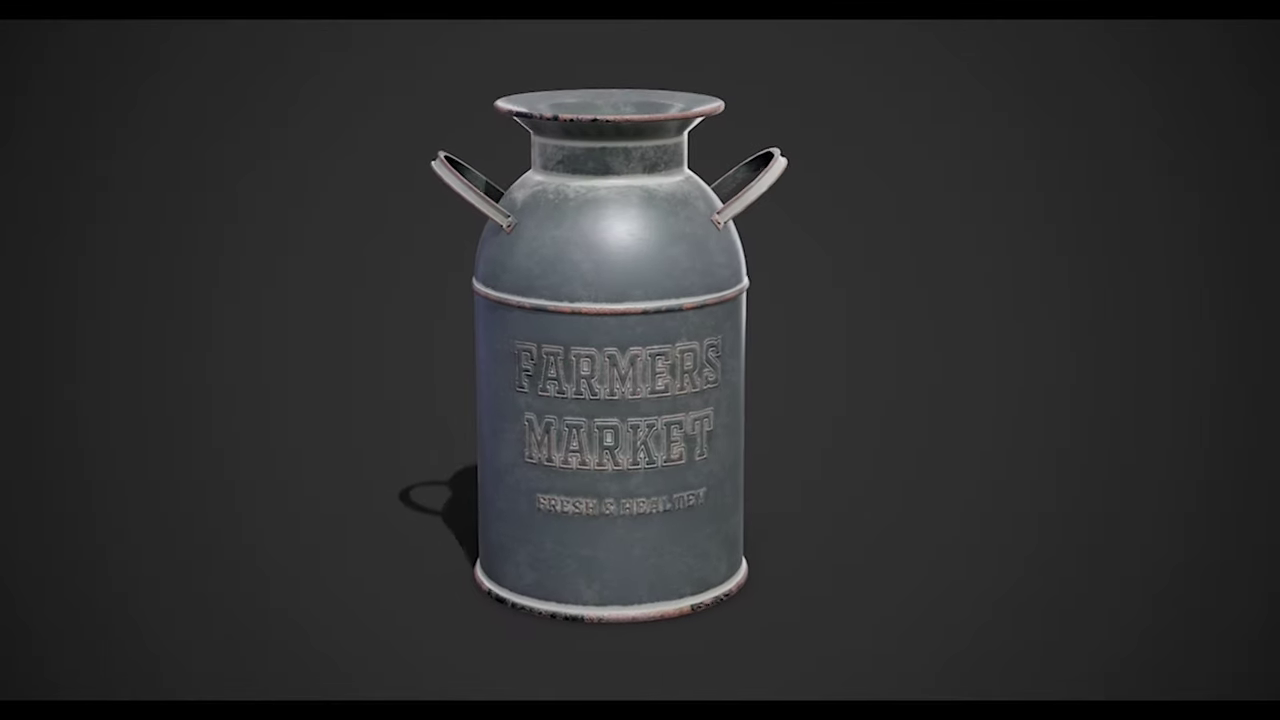